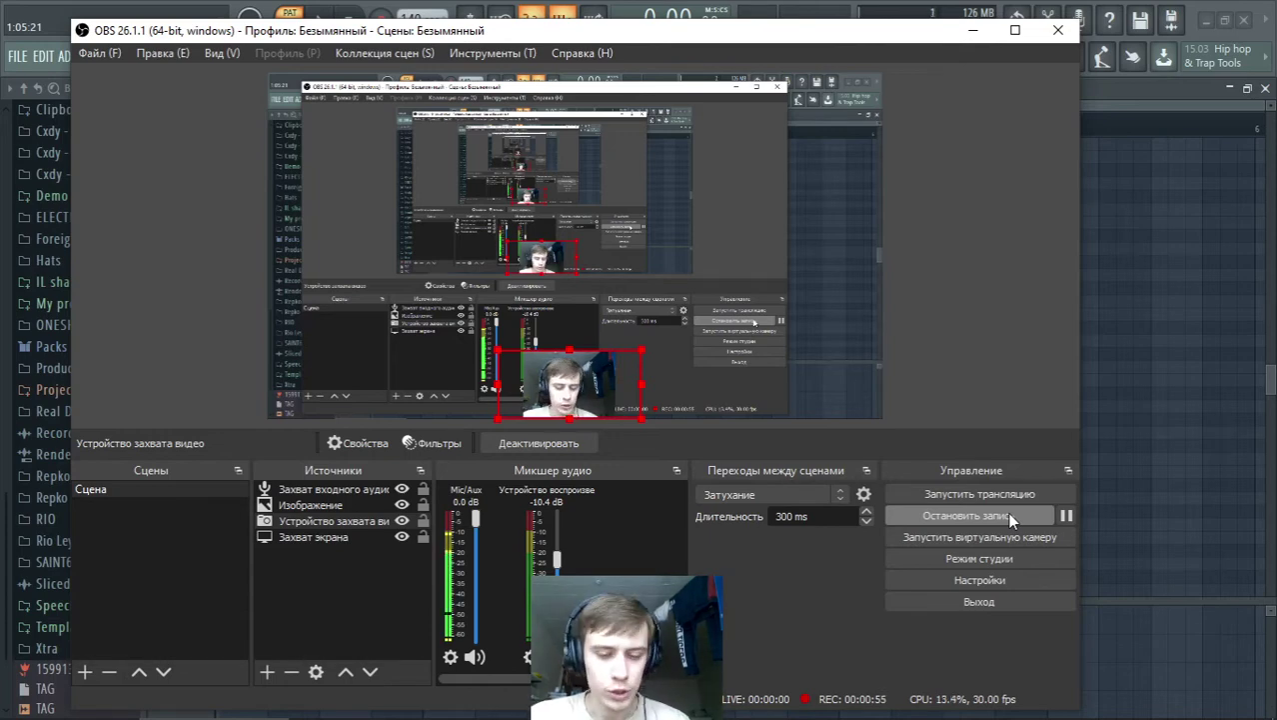
Step: Switch from OBS to FL Studio and review the available audio devices in its audio settings
click(974, 35)
click(228, 56)
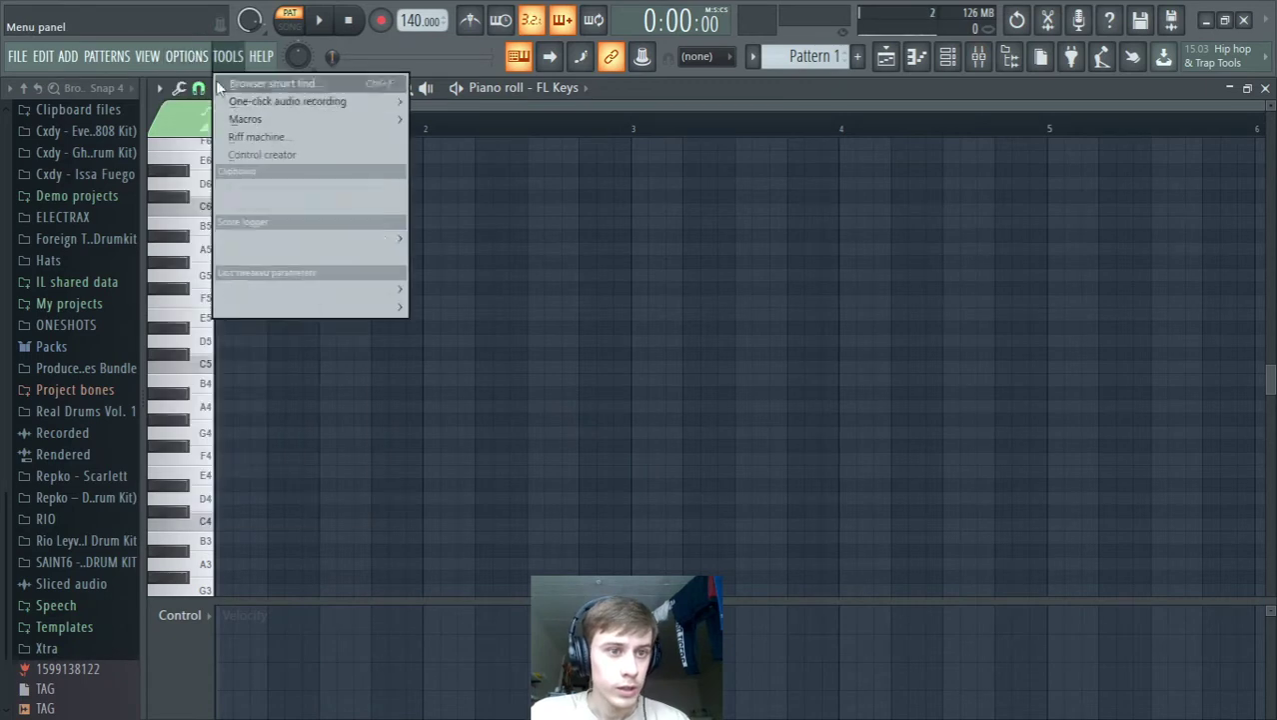
mouse_move(186, 56)
click(199, 112)
click(521, 141)
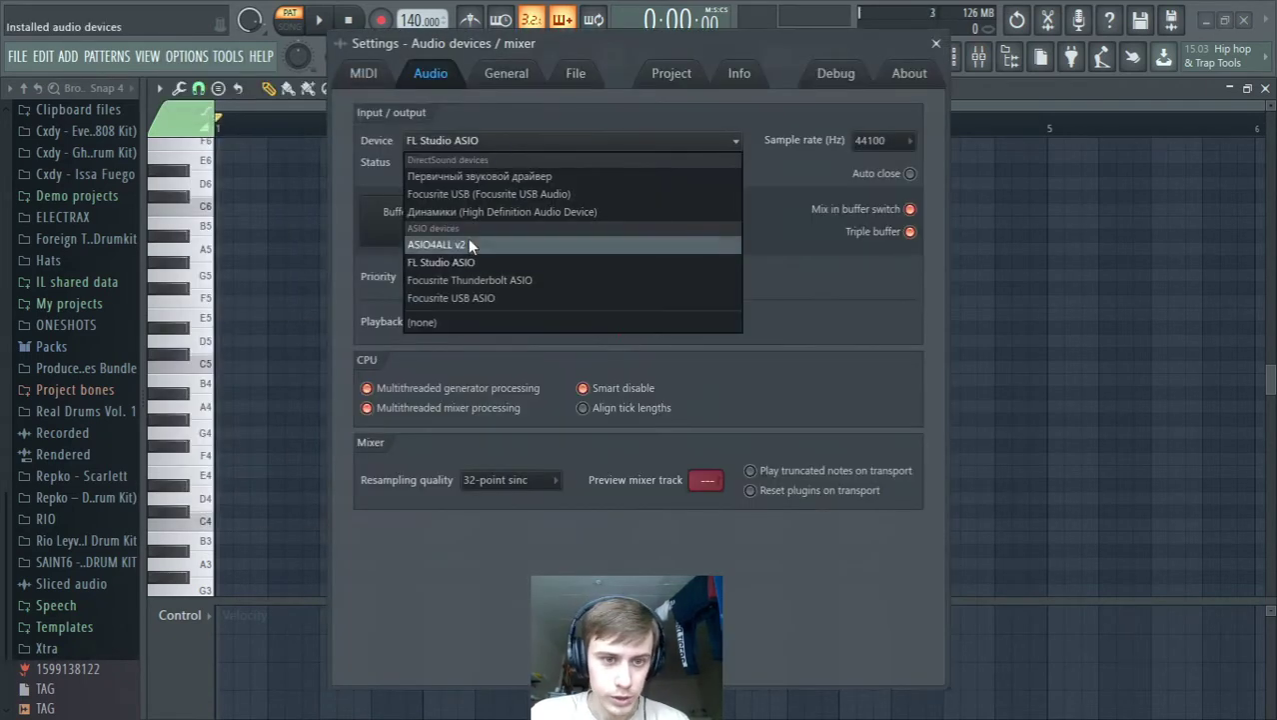
drag(924, 42, 928, 42)
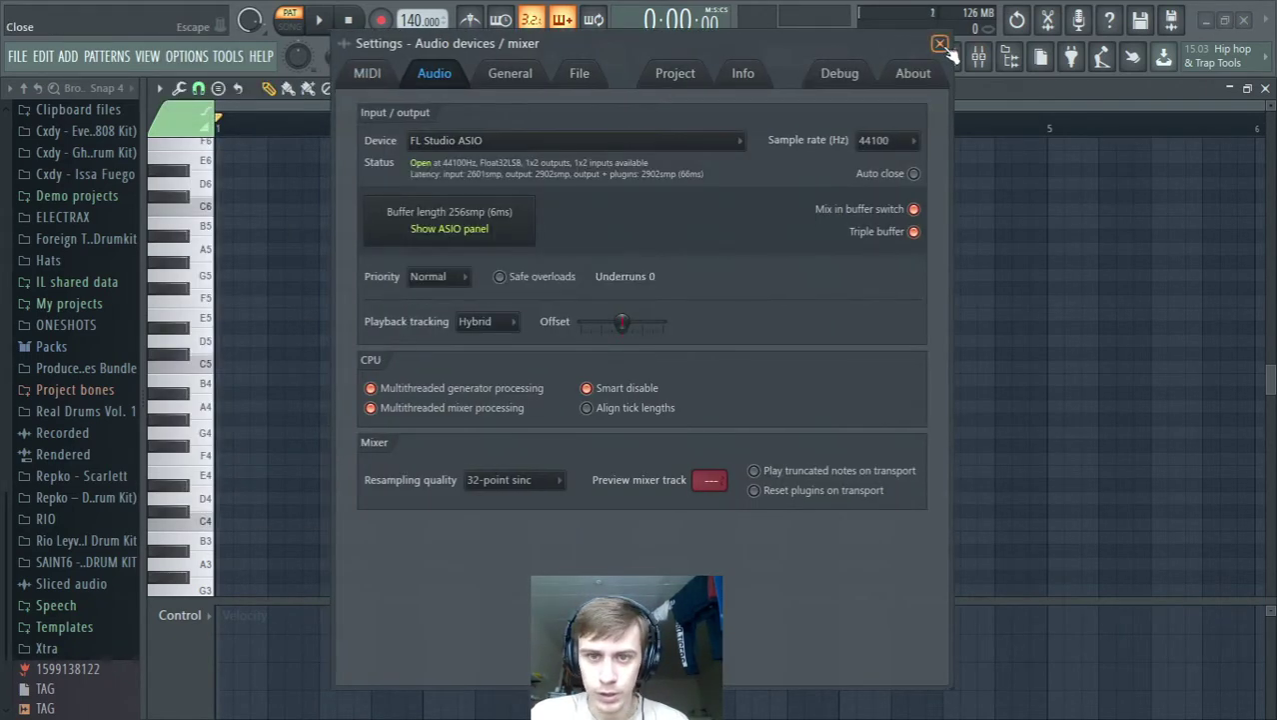
click(941, 44)
click(1224, 20)
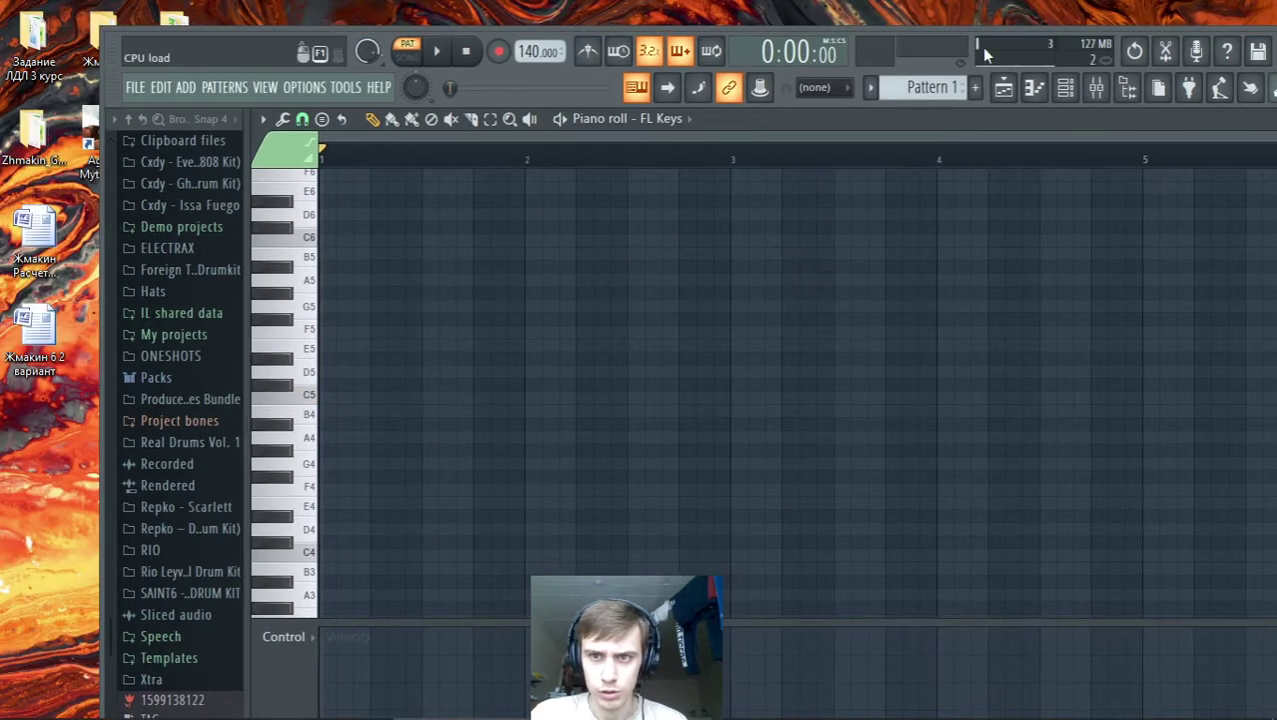
mouse_move(480, 718)
click(237, 710)
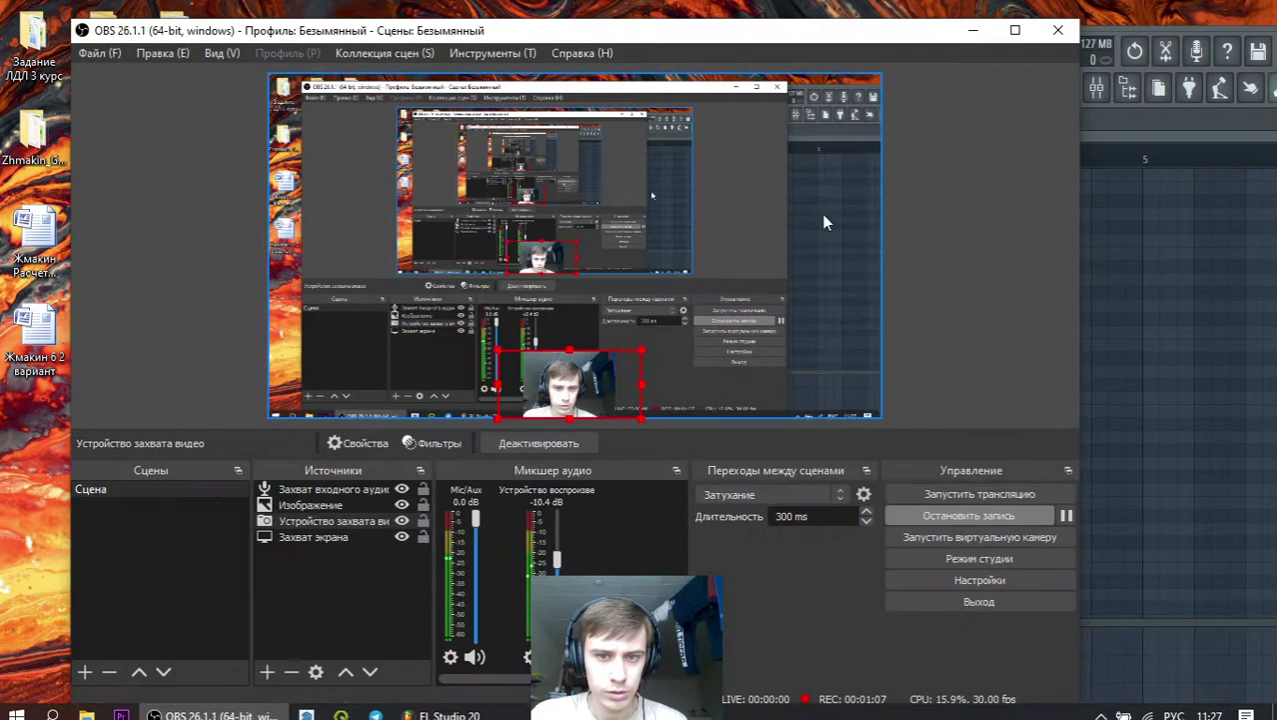
drag(919, 36, 718, 40)
click(1095, 334)
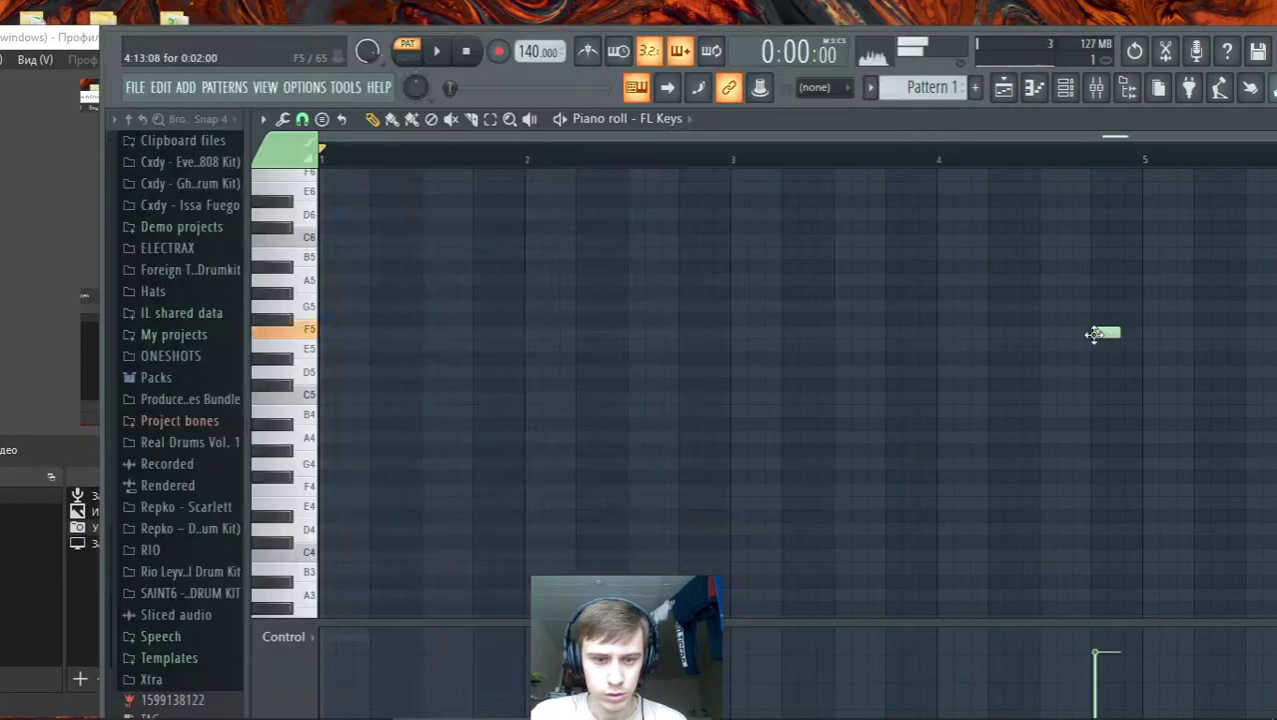
right_click(1097, 334)
click(60, 42)
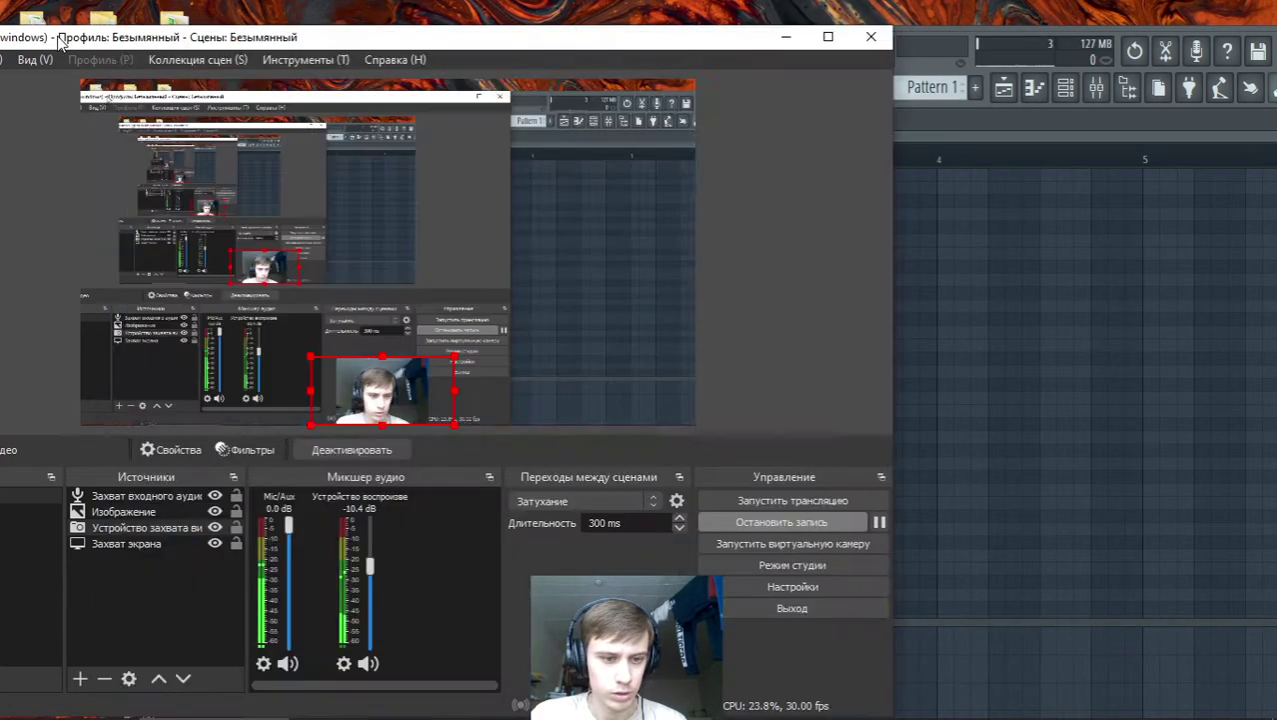
click(828, 37)
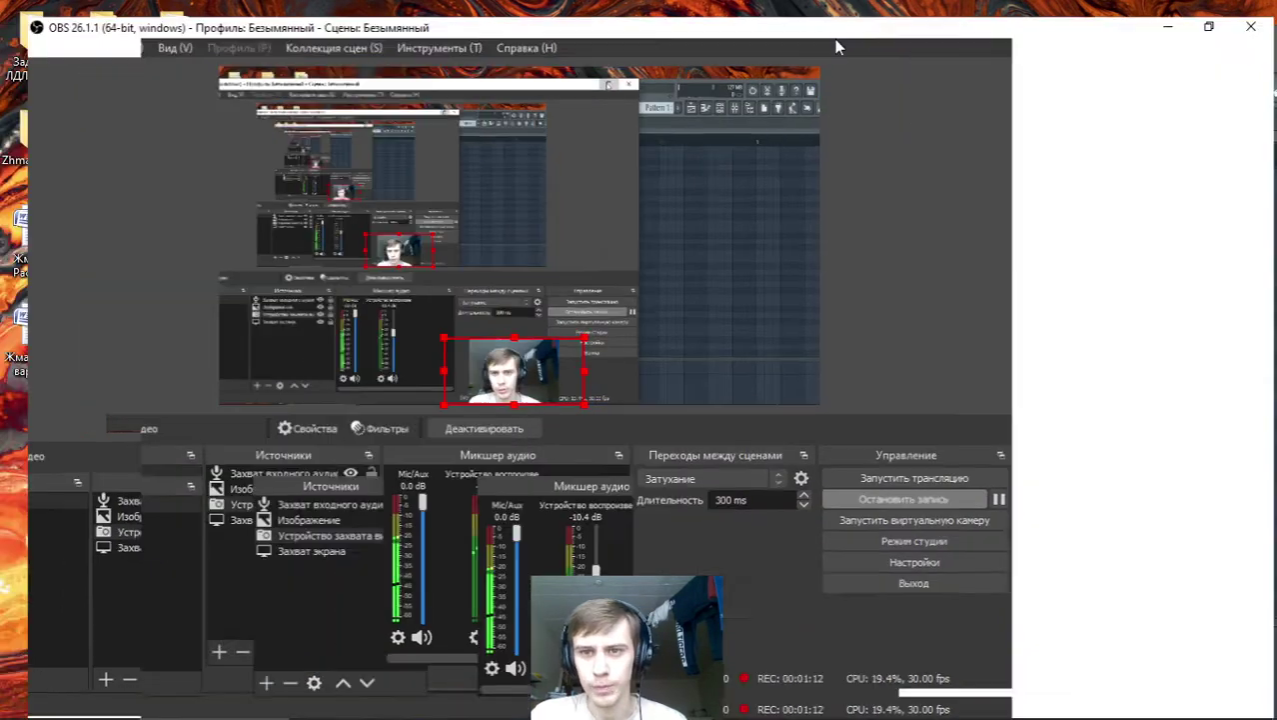
click(1167, 10)
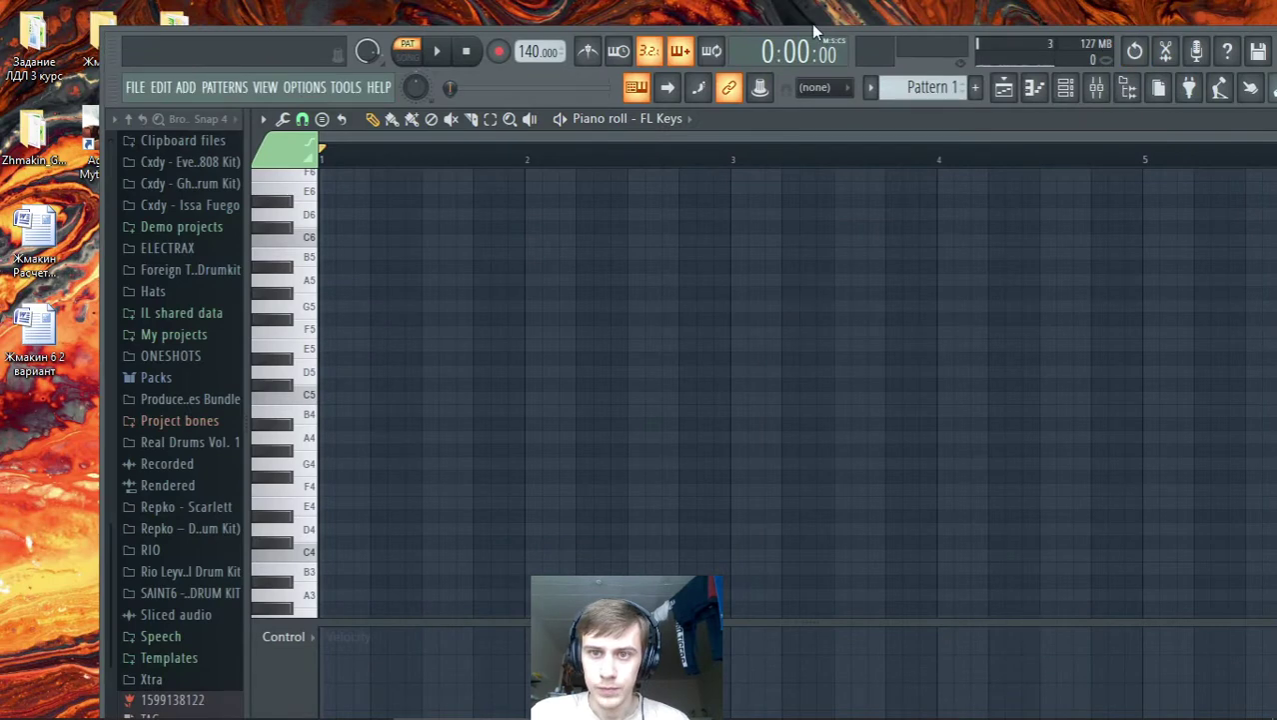
drag(1059, 30, 597, 27)
click(859, 47)
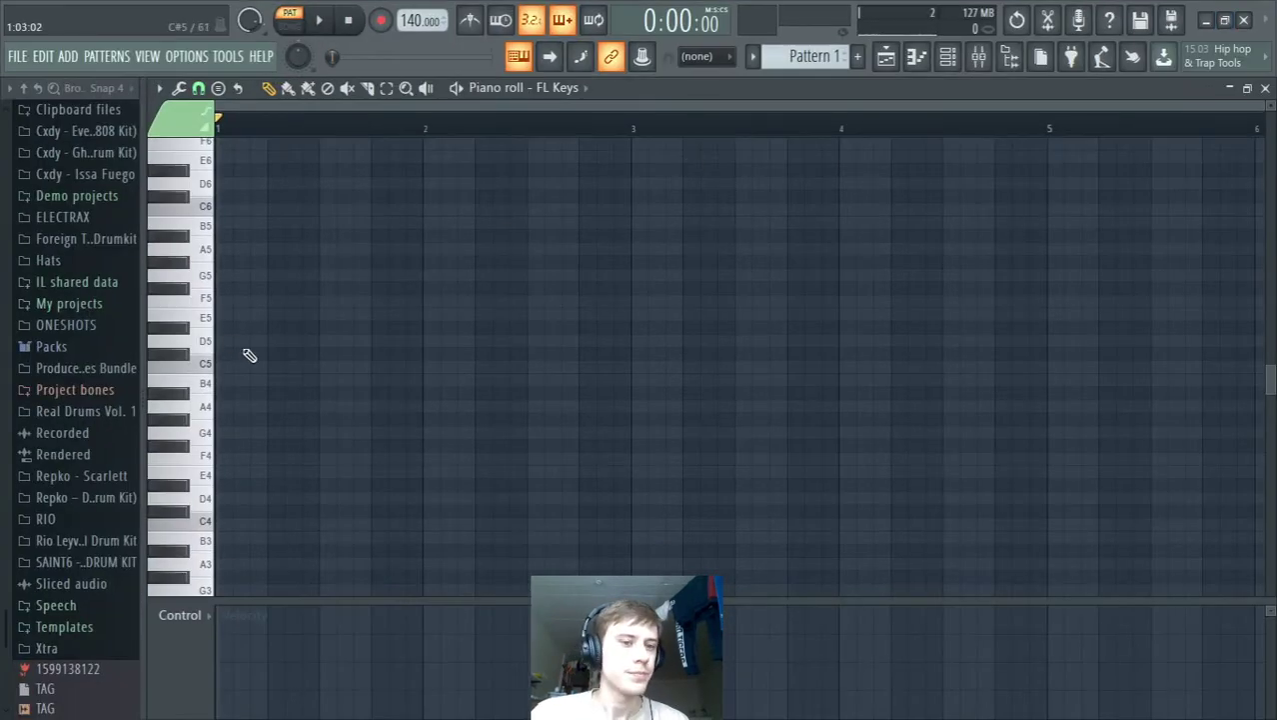
Step: Audition the C5 and F5 keys on the piano roll keyboard
scroll(397, 315, up, 4)
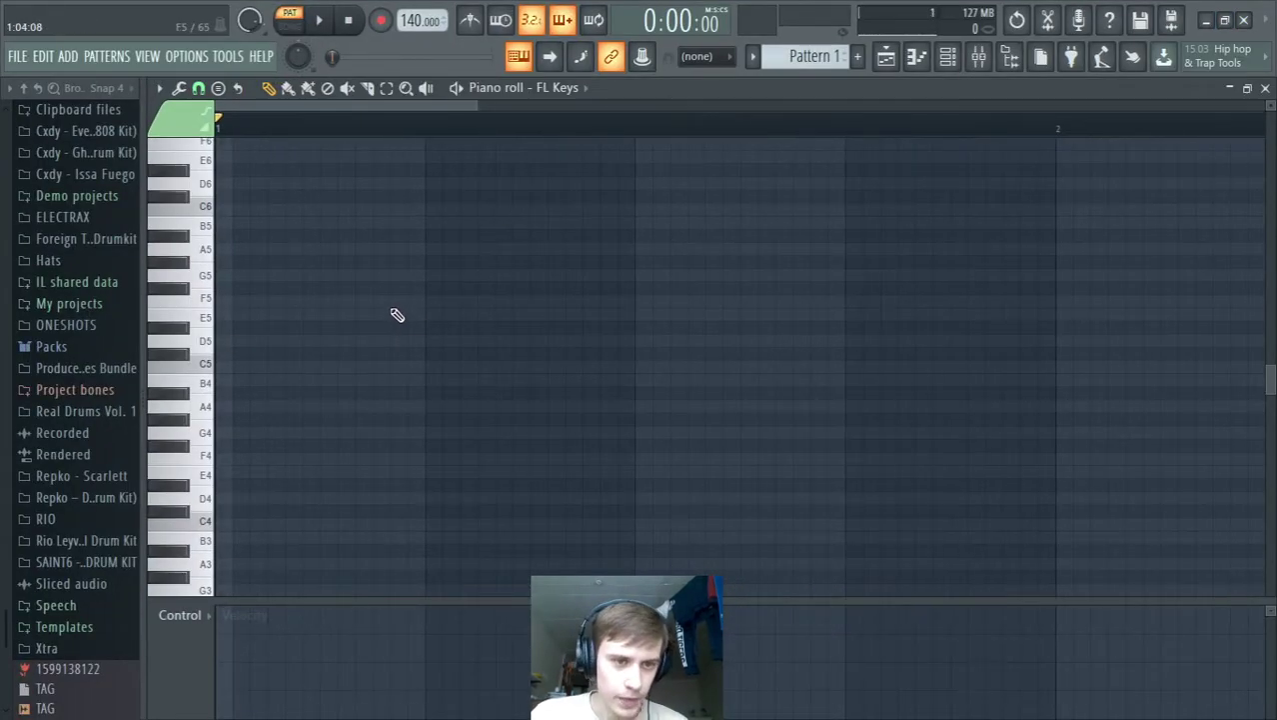
scroll(396, 315, up, 2)
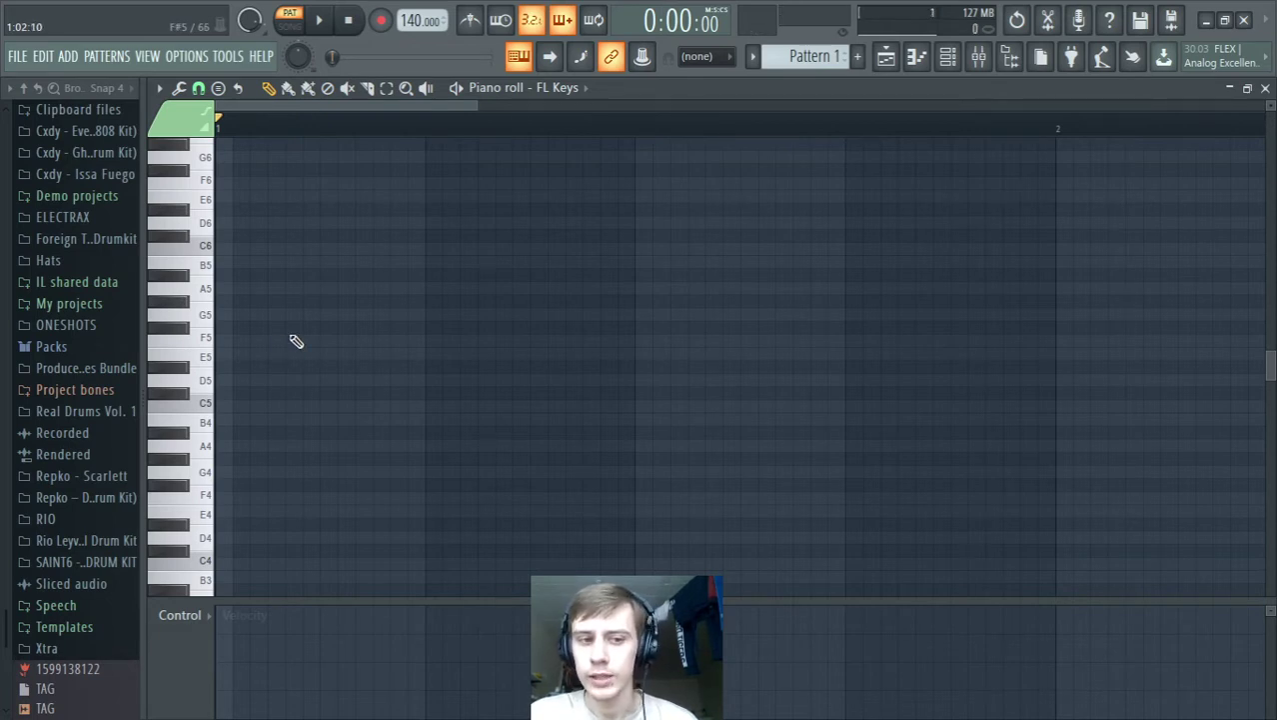
click(207, 410)
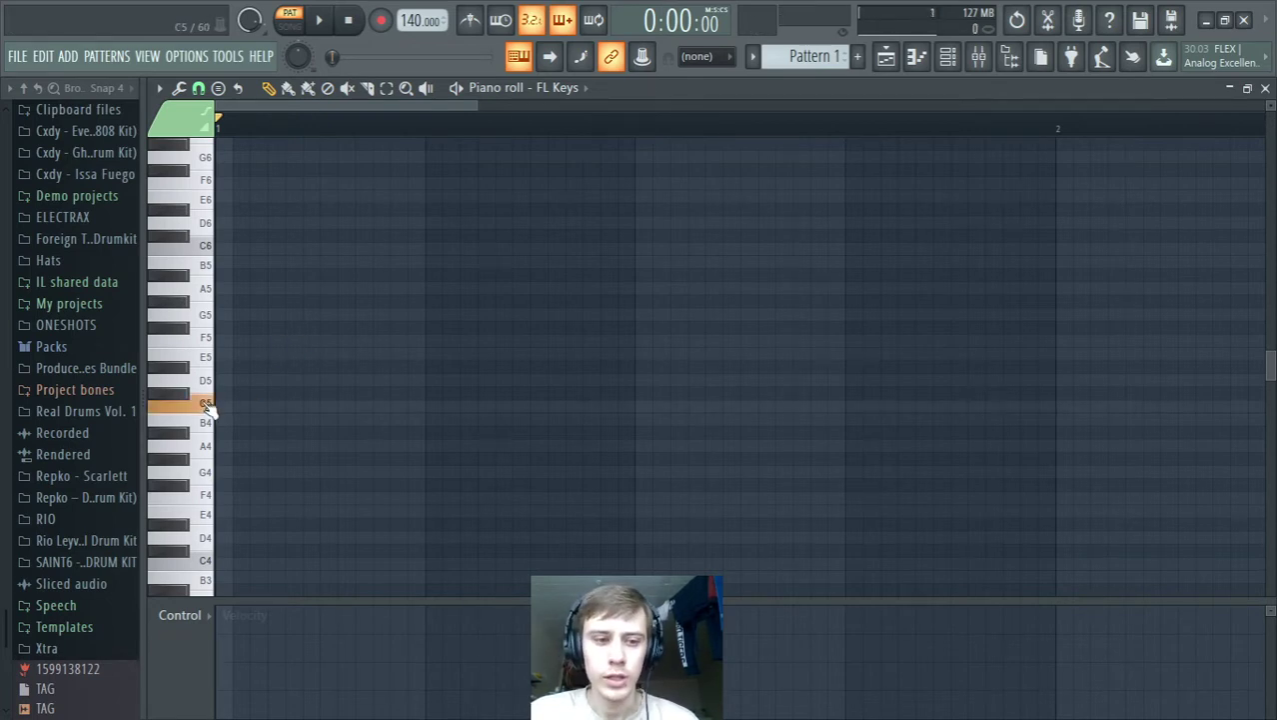
click(207, 340)
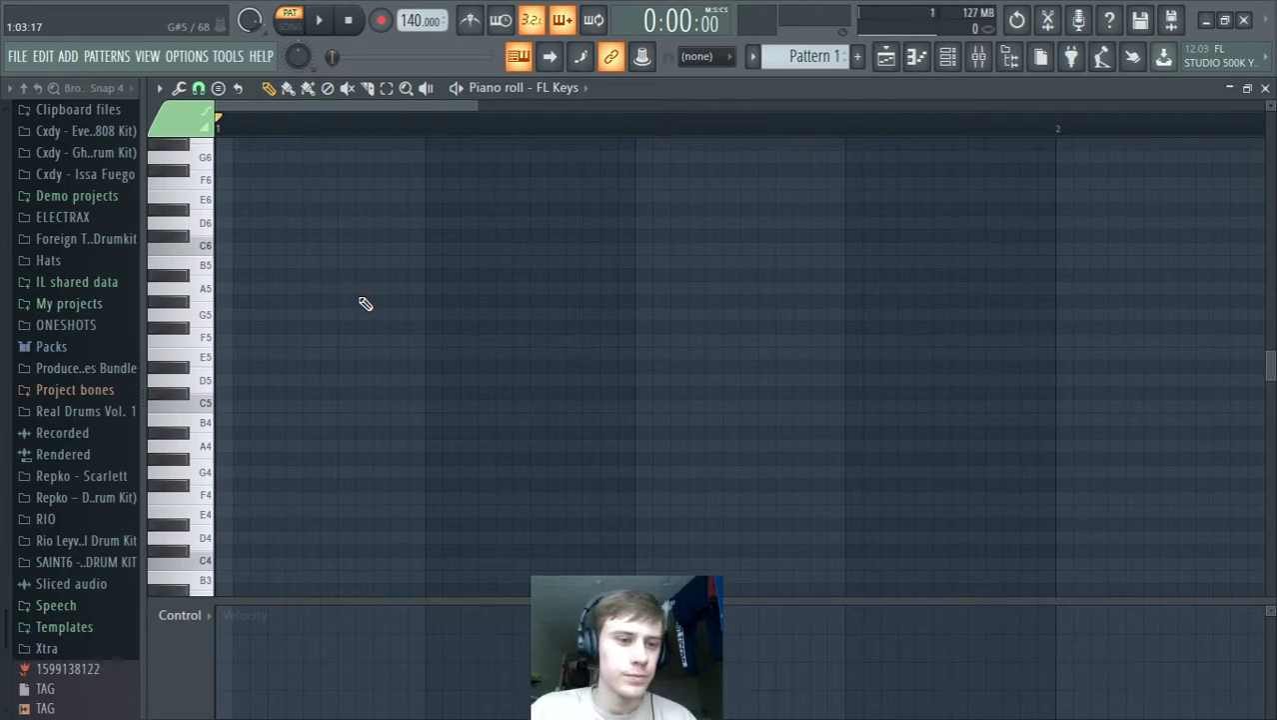
Step: Draw an A5 note at the start of bar 1 and lengthen it to one beat
scroll(345, 282, up, 2)
click(308, 326)
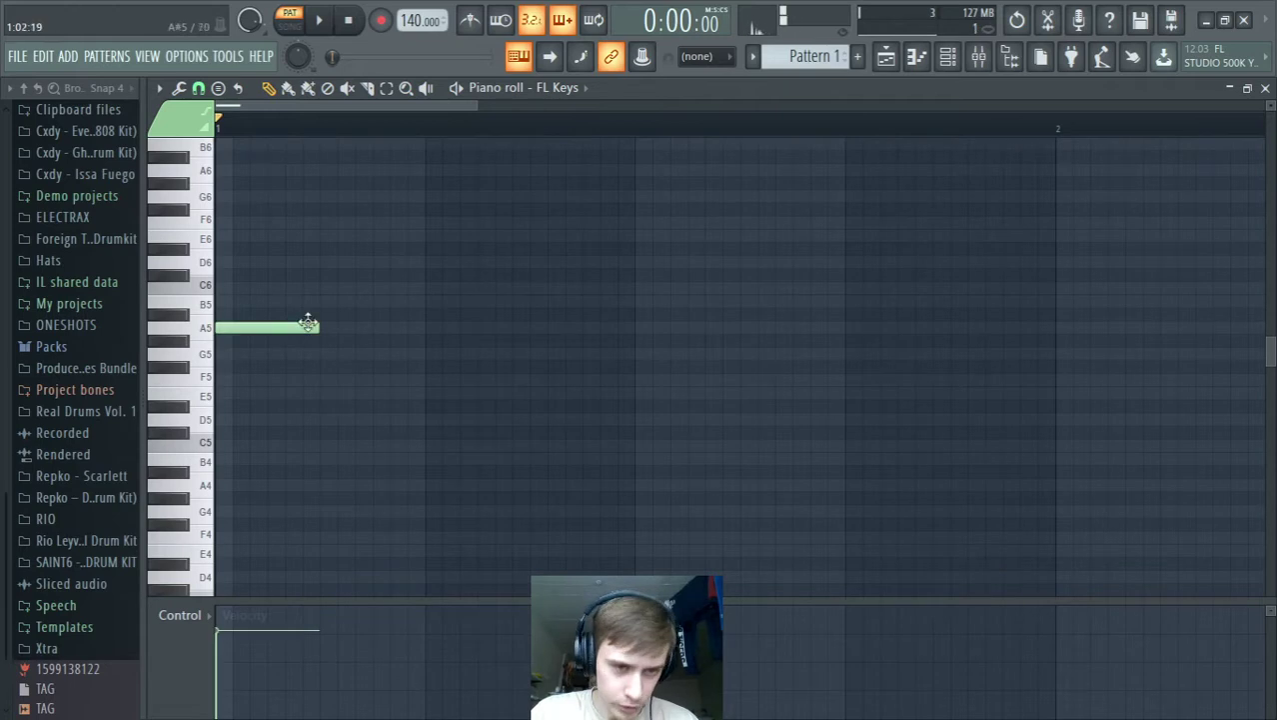
drag(318, 328, 415, 328)
scroll(449, 260, up, 2)
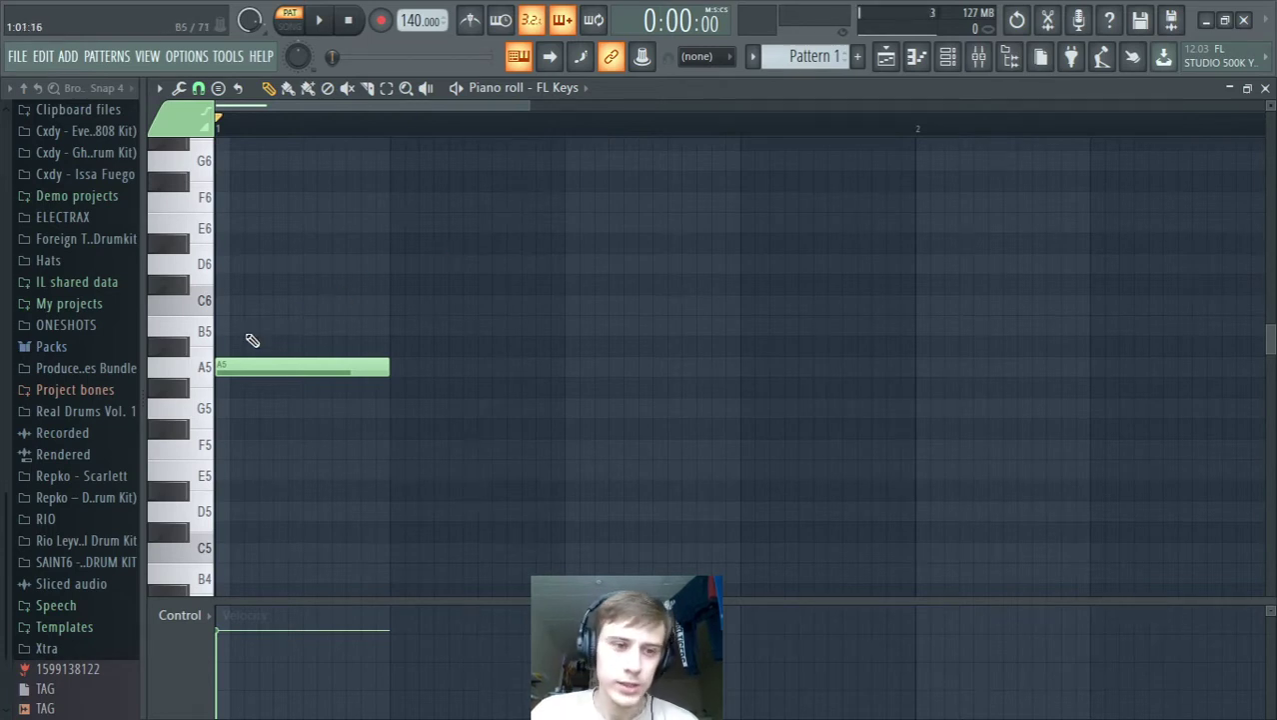
Step: Add one-beat C6 and E6 notes above the A5 note at the start of bar 1 and play the chord
click(178, 348)
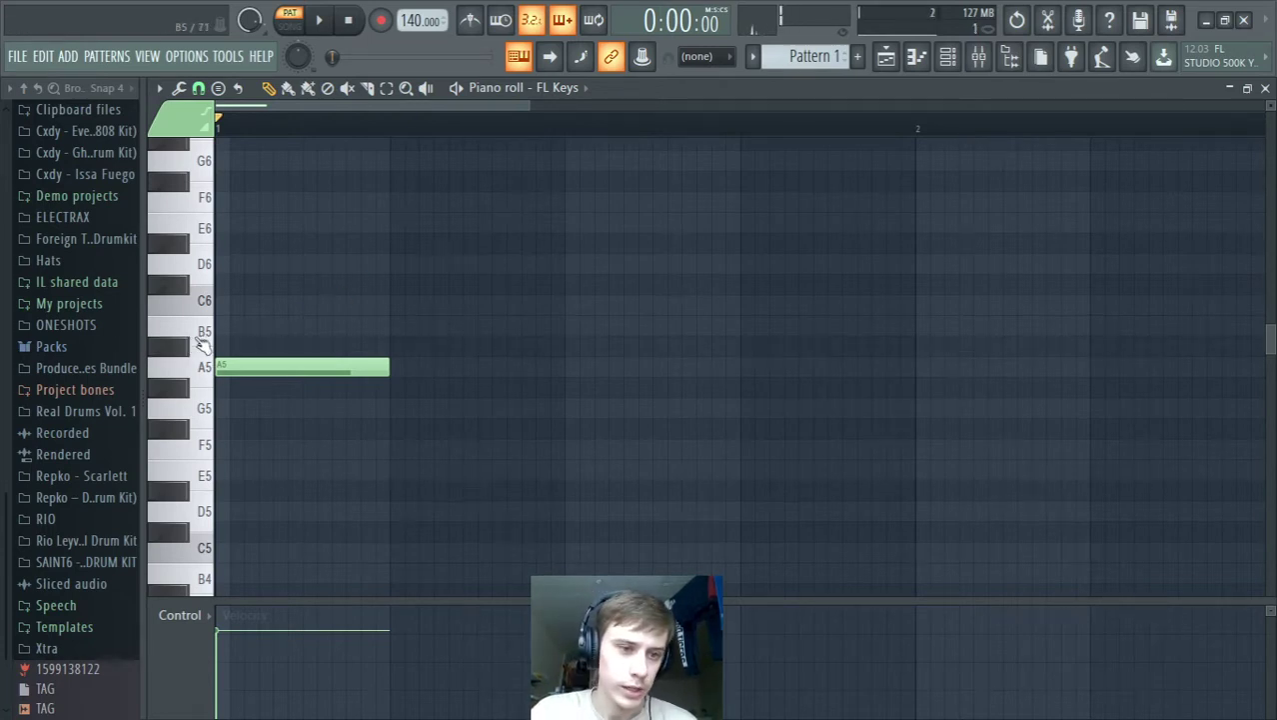
click(203, 311)
click(232, 304)
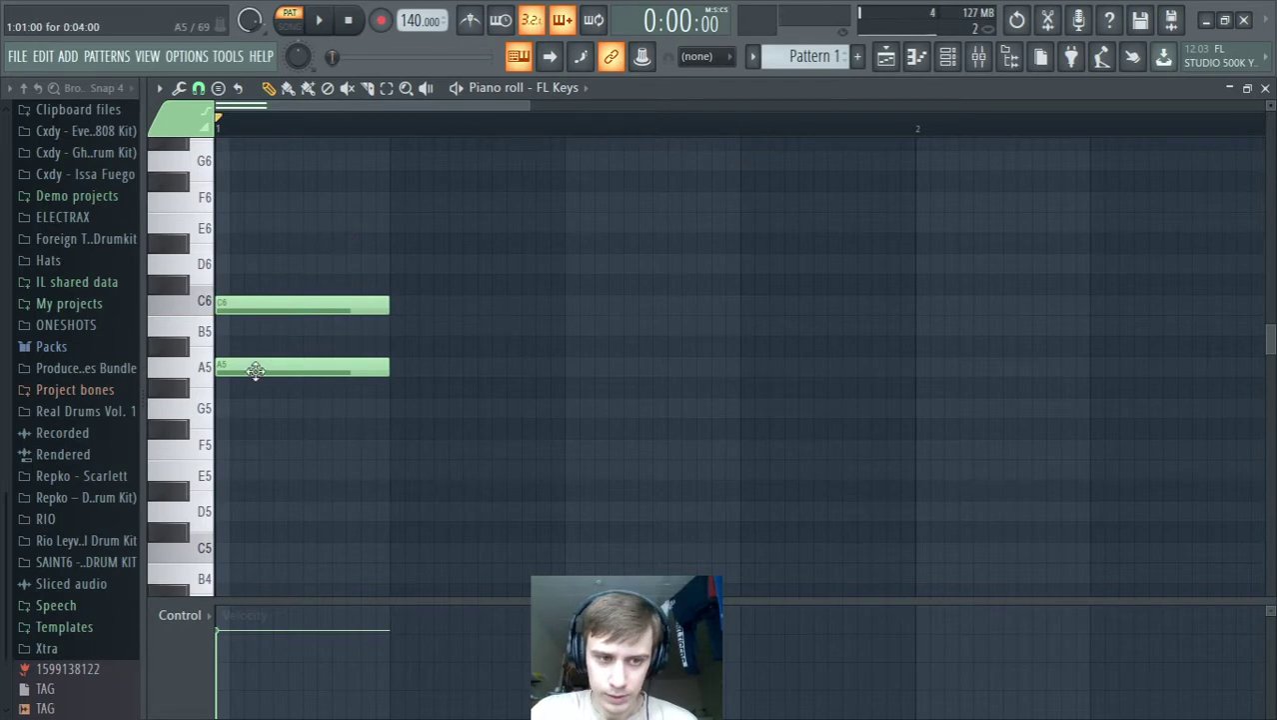
click(254, 366)
click(232, 225)
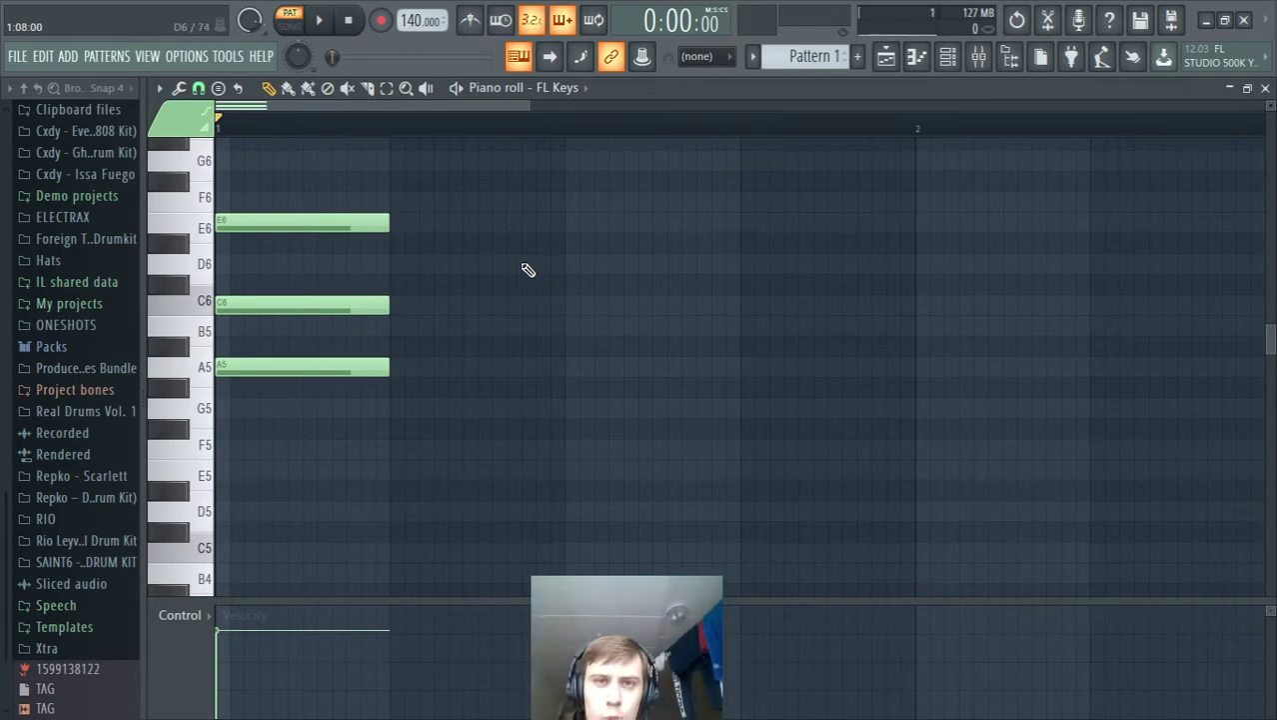
key(space)
key(space)
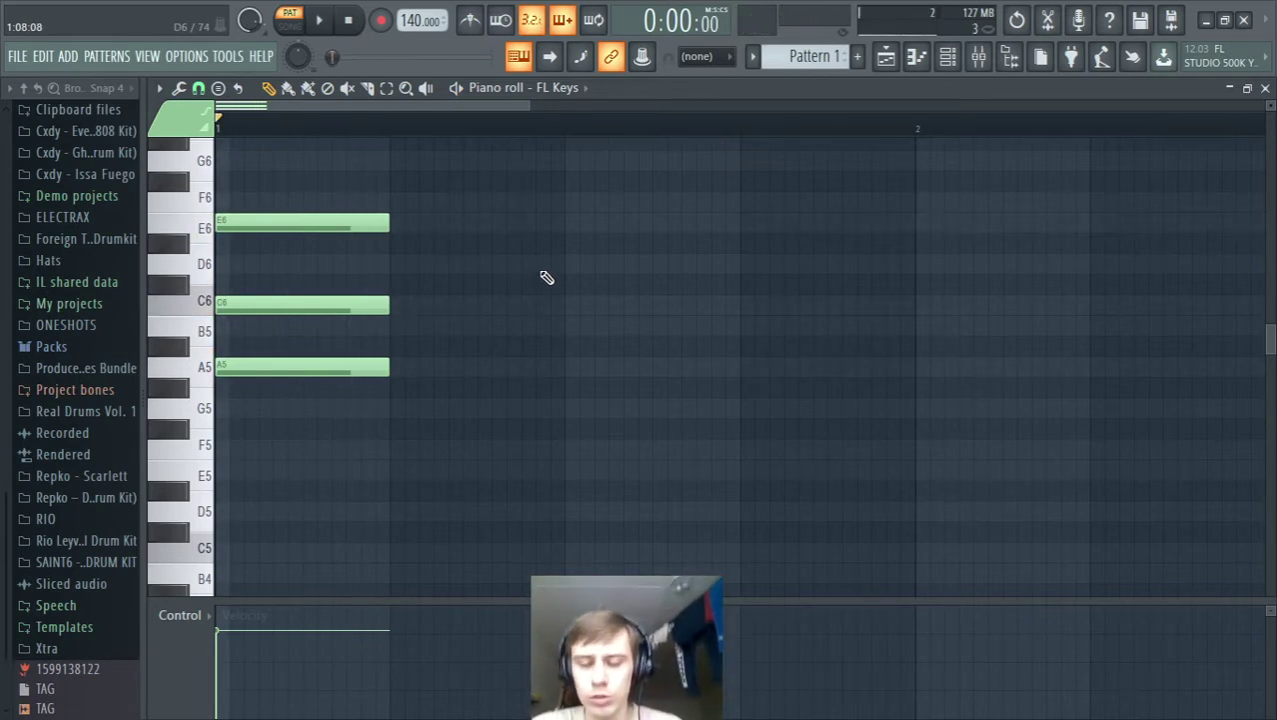
Step: Lengthen all three chord notes together to fill the whole of bar 1
key(ctrl+a)
drag(392, 237, 893, 235)
scroll(877, 204, up, 1)
key(ctrl+d)
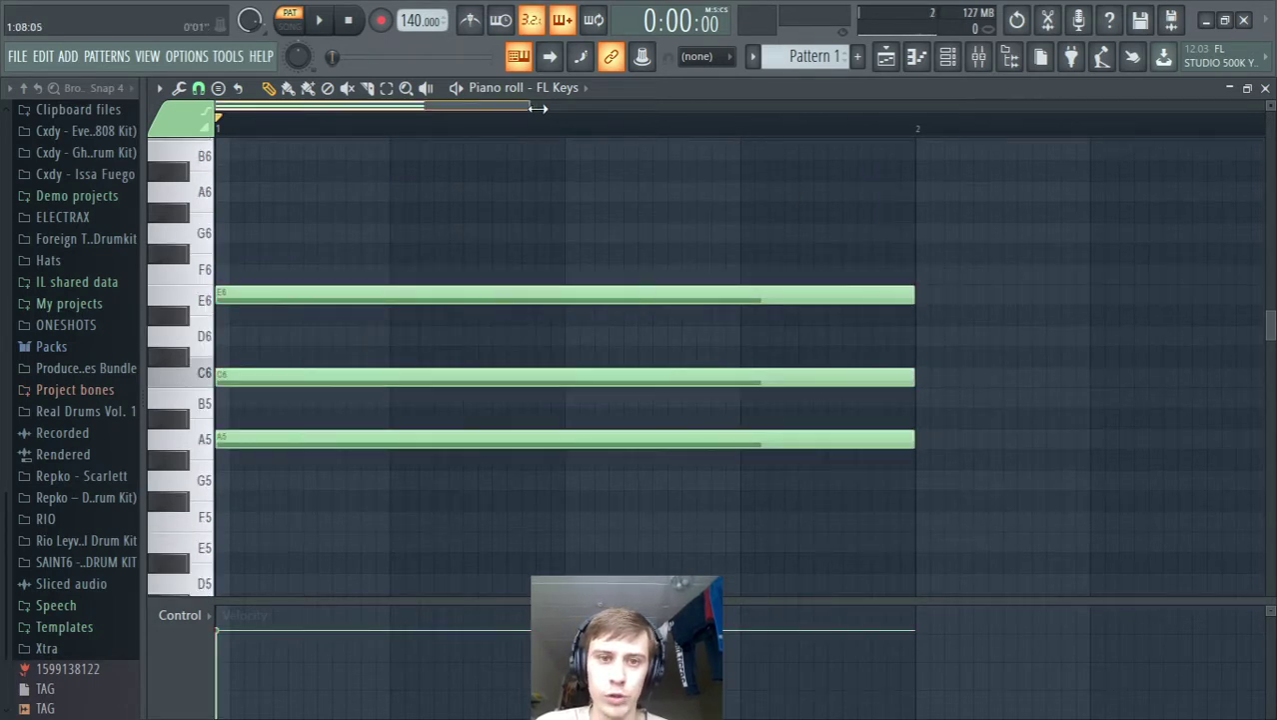
Step: Extend the A5, C6 and E6 notes together by one beat into bar 2, leaving them deselected
drag(530, 106, 1074, 106)
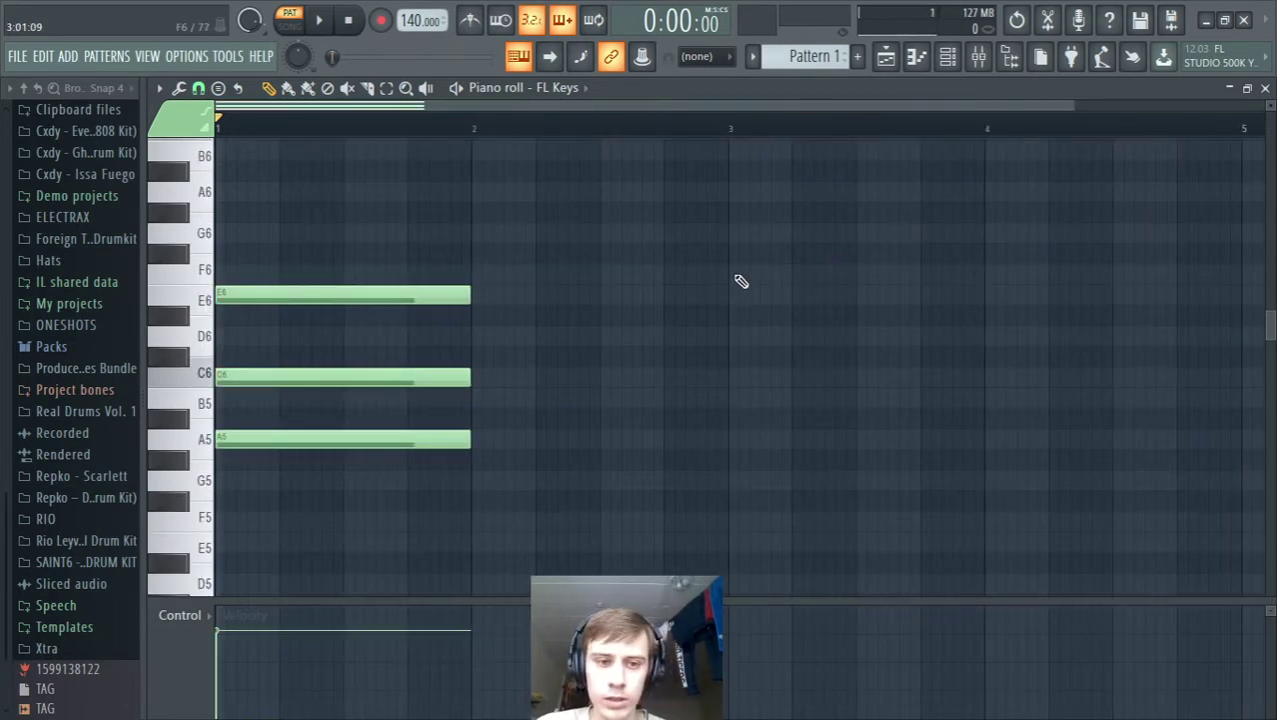
drag(539, 485, 535, 304)
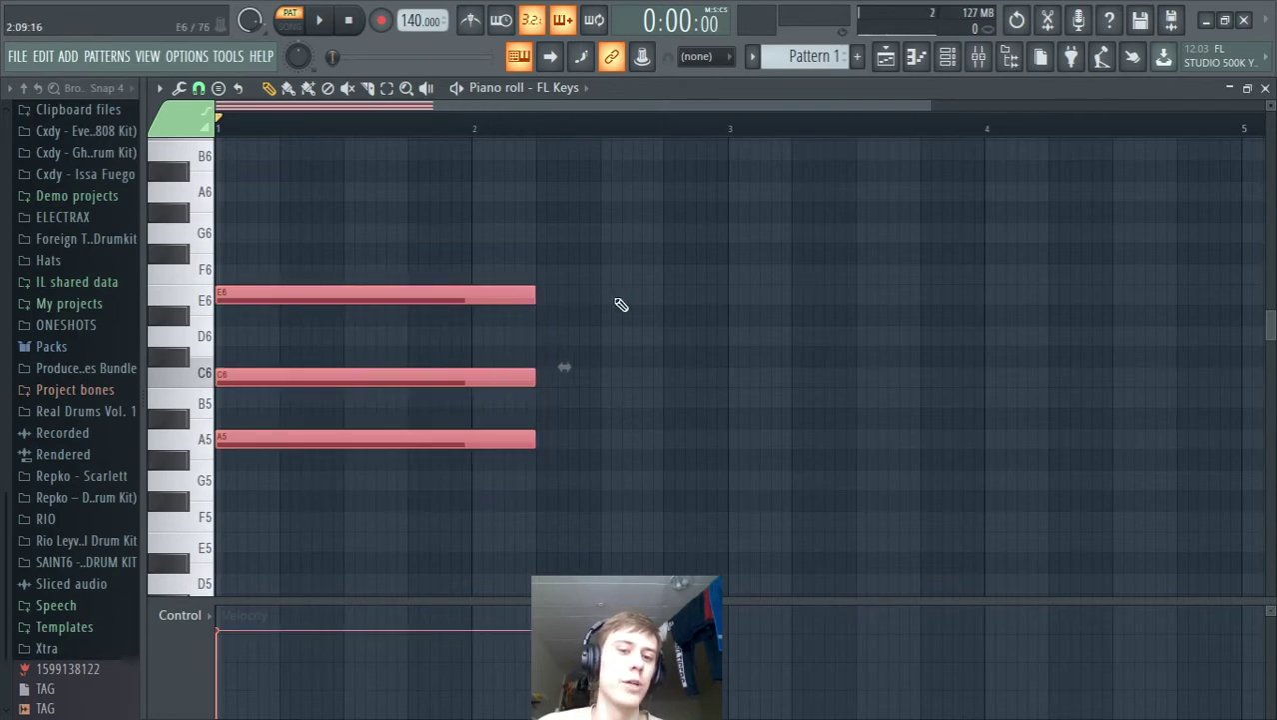
key(ctrl+d)
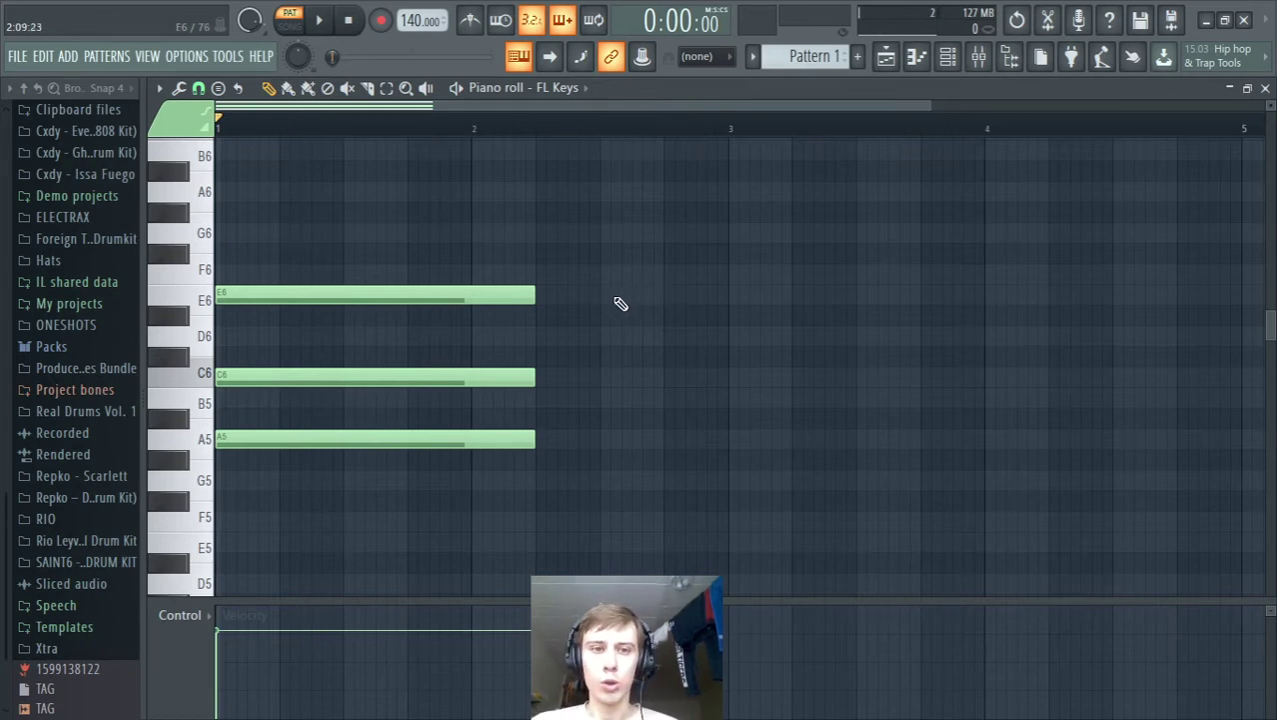
Step: Audition the A5, C6 and E6 chord notes individually, plus the keys between C6 and E6
click(245, 442)
click(237, 380)
click(244, 297)
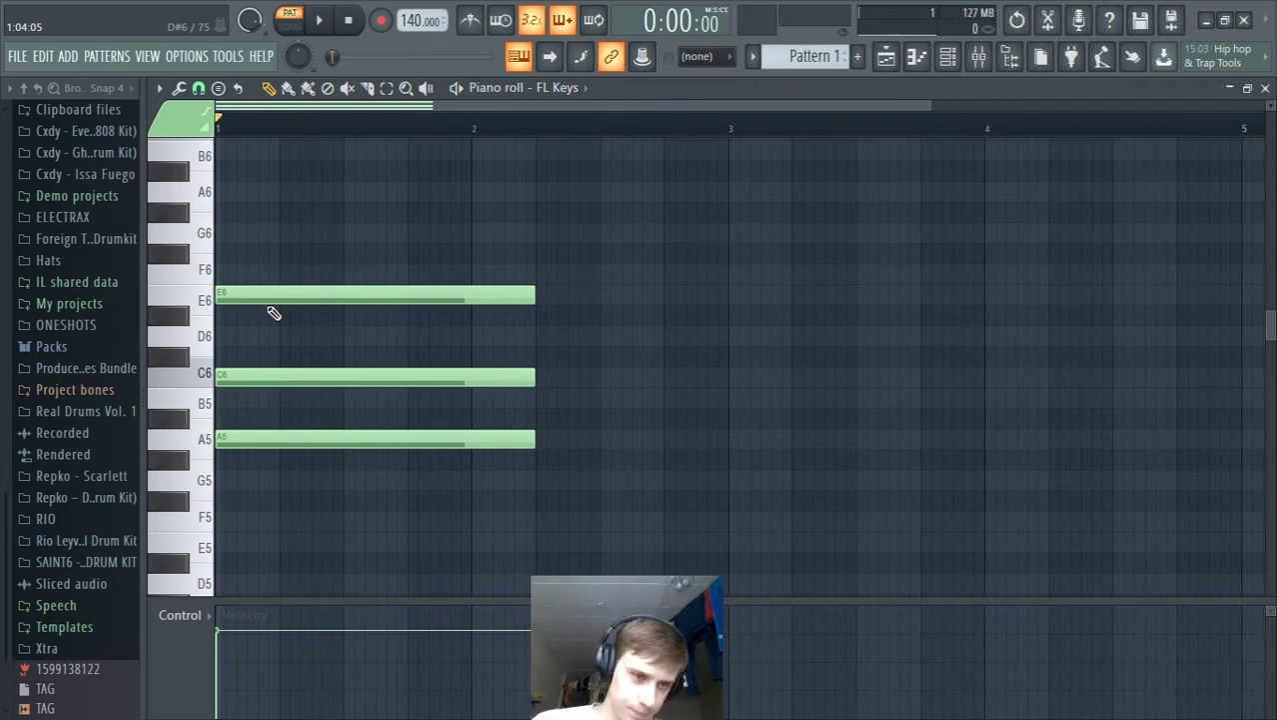
click(193, 364)
click(198, 332)
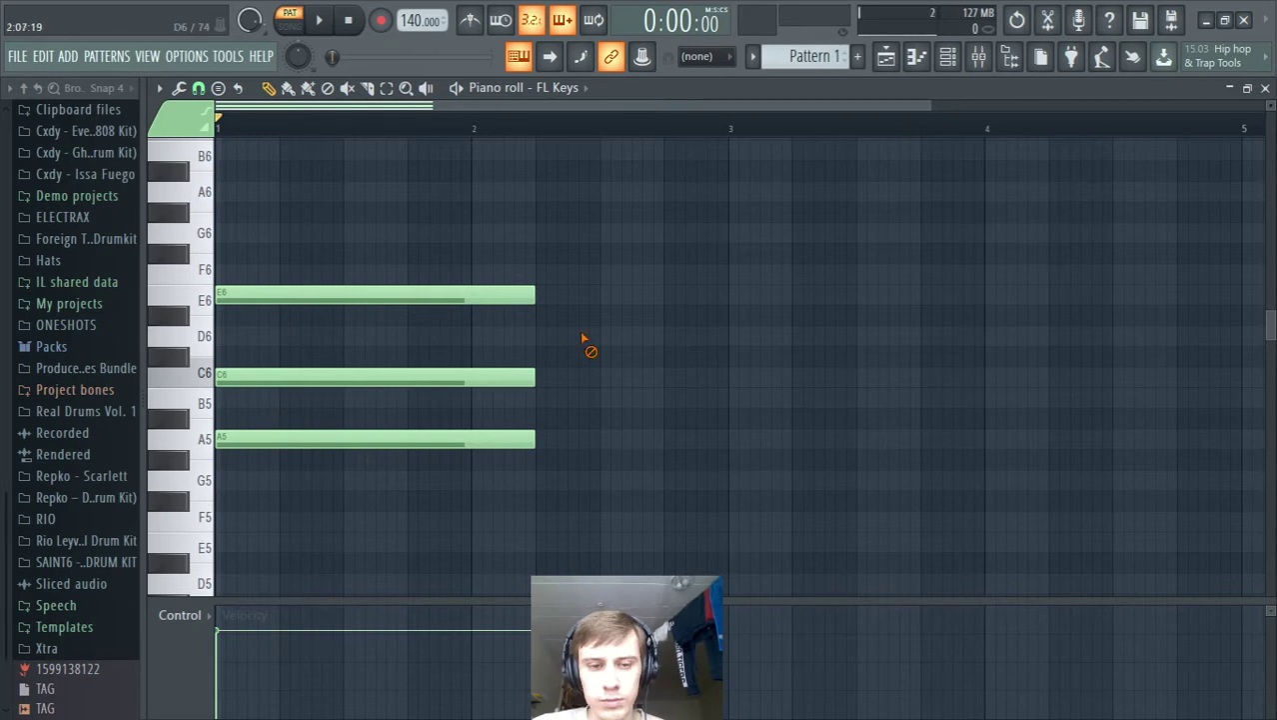
Step: Play back the three-note chord with several bars of the piano roll in view
ctrl+right_click(642, 317)
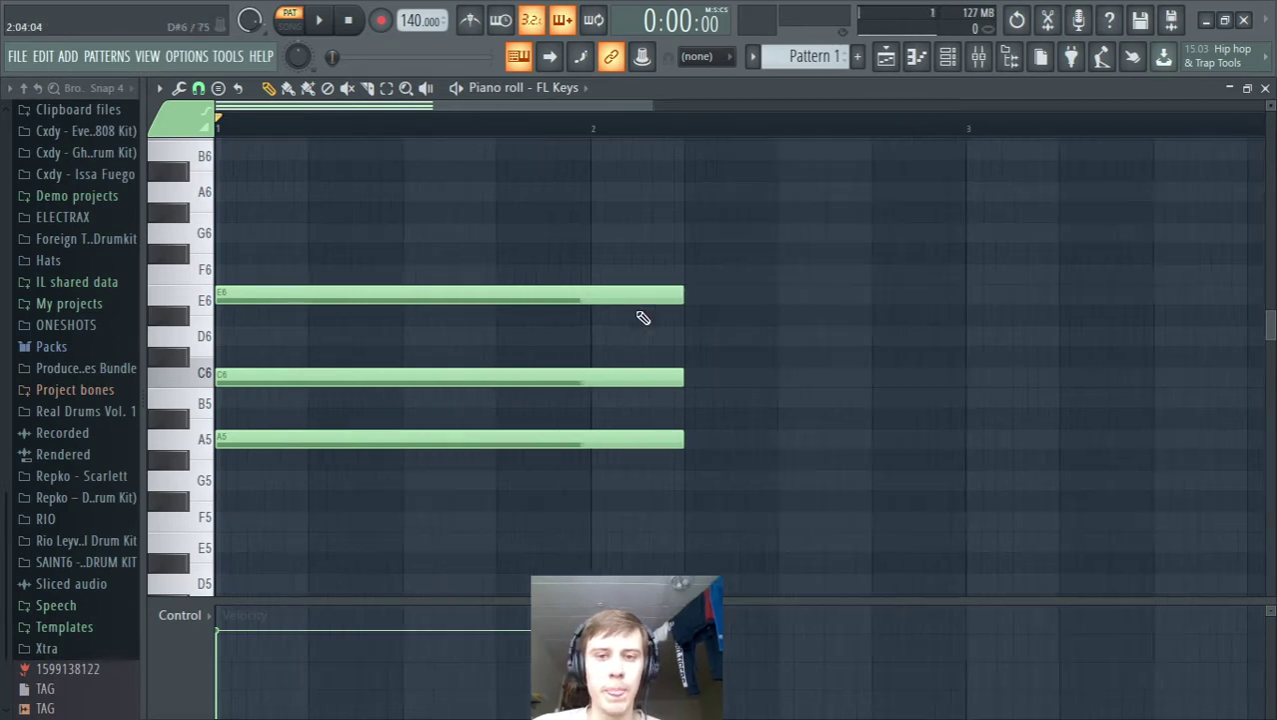
ctrl+right_click(698, 159)
ctrl+right_click(582, 171)
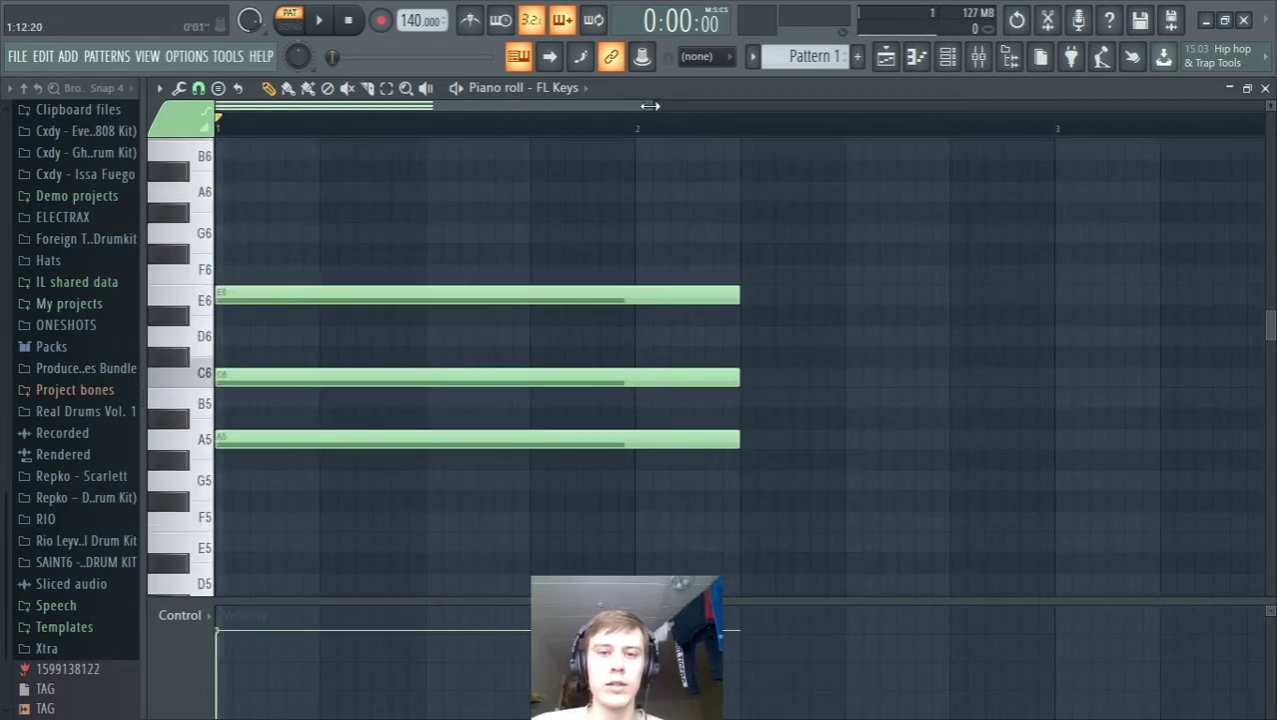
drag(650, 105, 1183, 105)
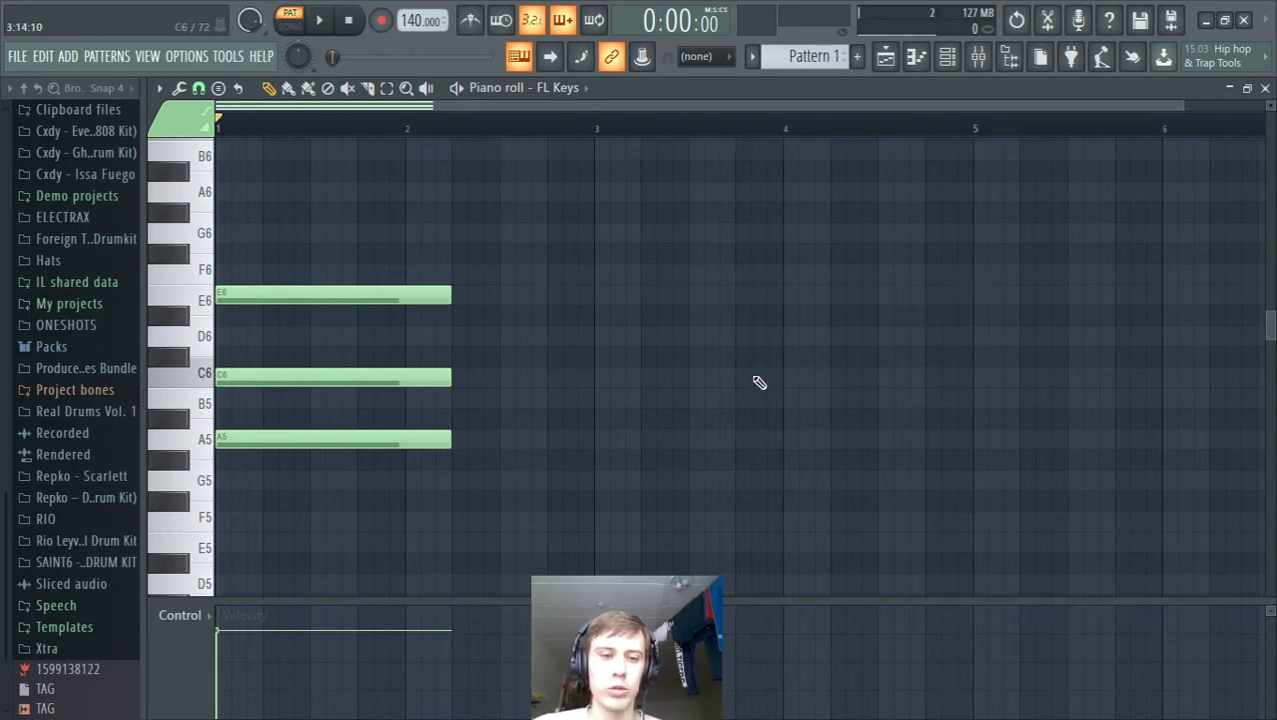
key(space)
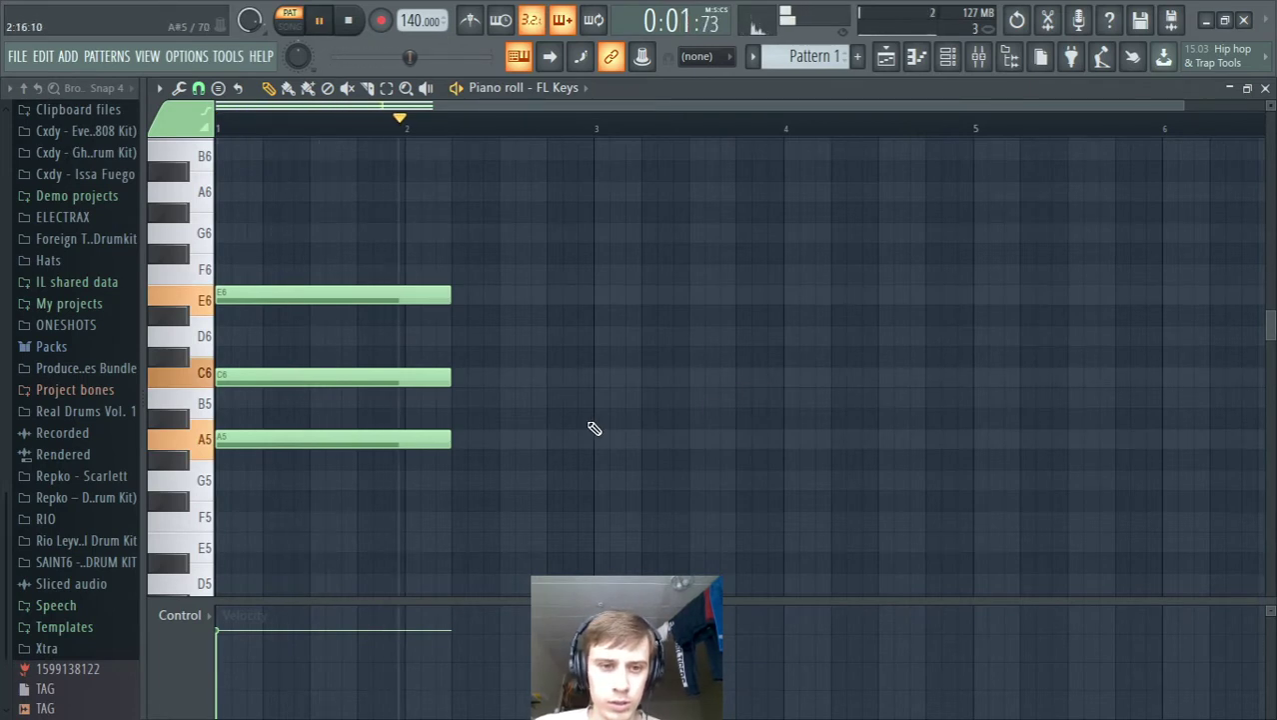
key(space)
Step: Set the project tempo to 171 BPM and play the chord at that tempo
drag(530, 512, 358, 244)
mouse_move(451, 295)
mouse_down()
mouse_move(357, 314)
mouse_move(447, 302)
mouse_up()
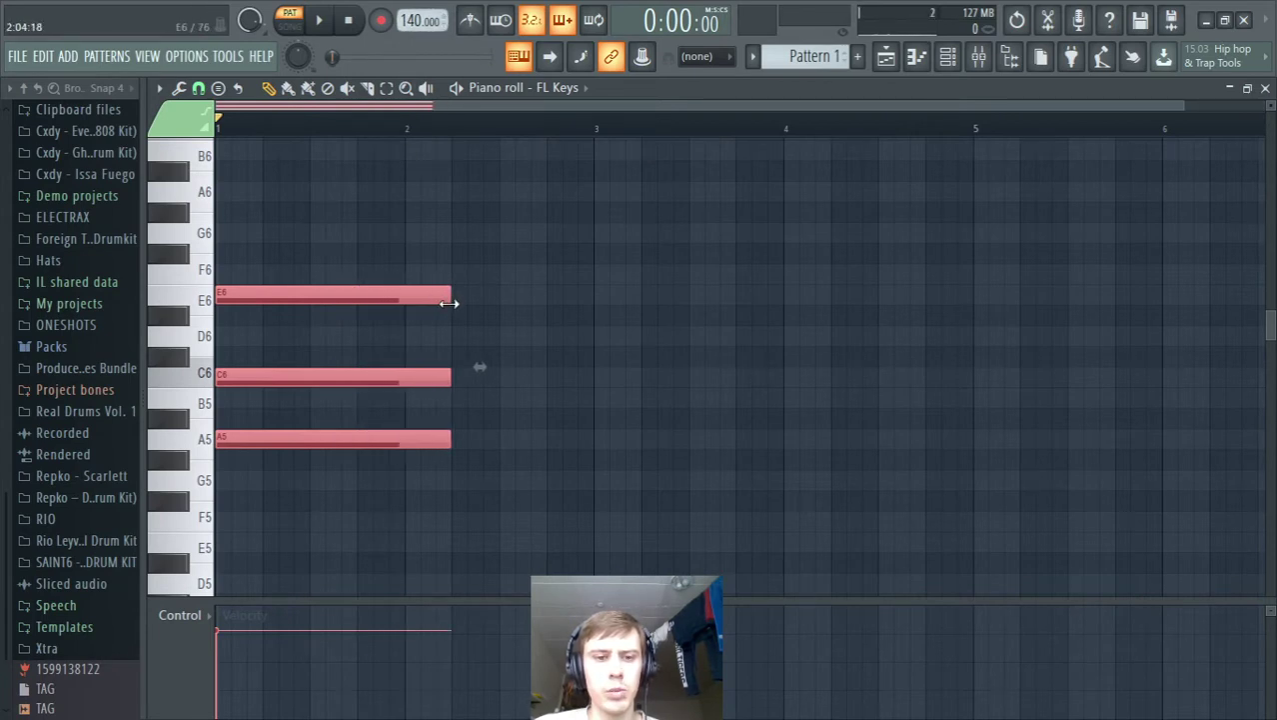
drag(416, 24, 416, 12)
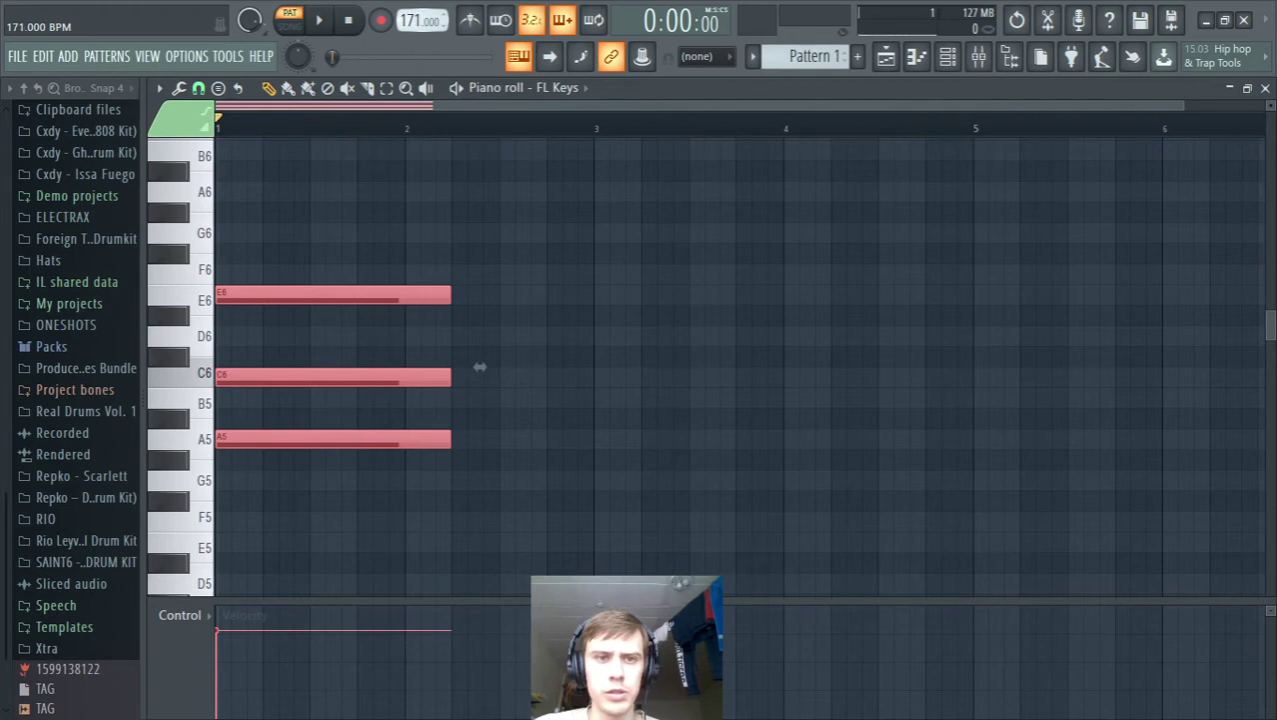
click(545, 241)
key(space)
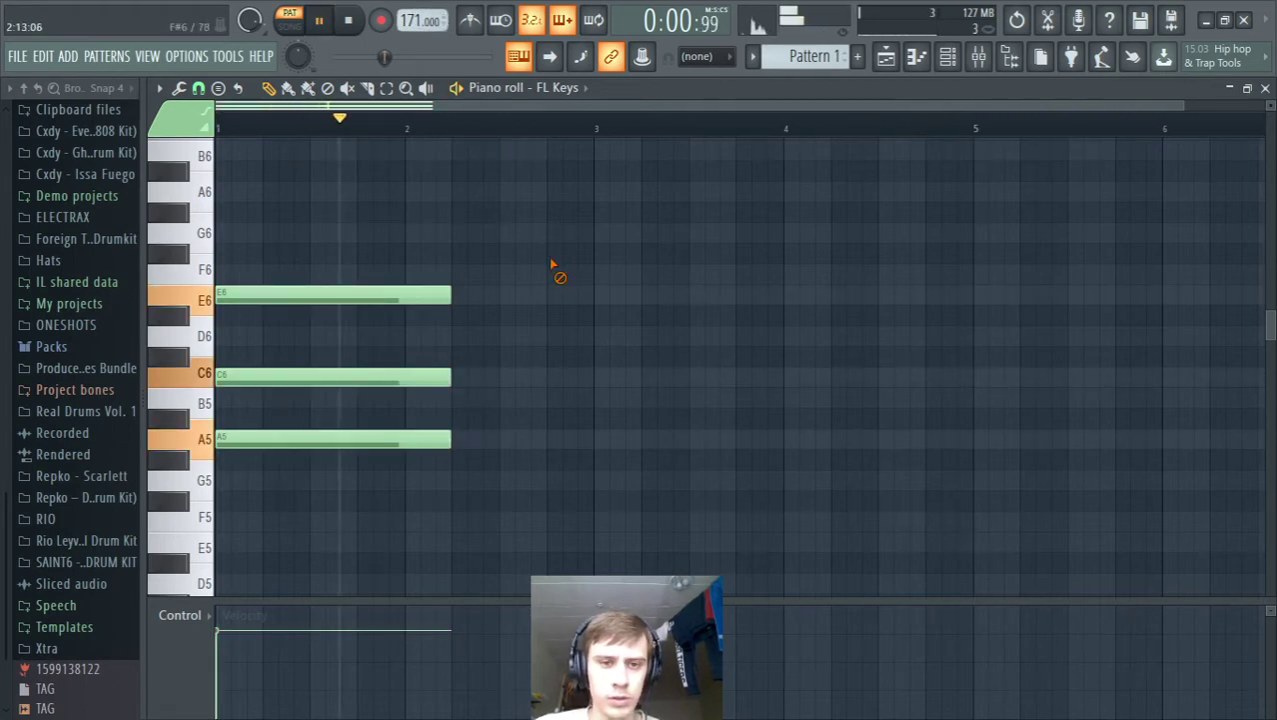
key(space)
drag(437, 335, 452, 336)
right_click(480, 334)
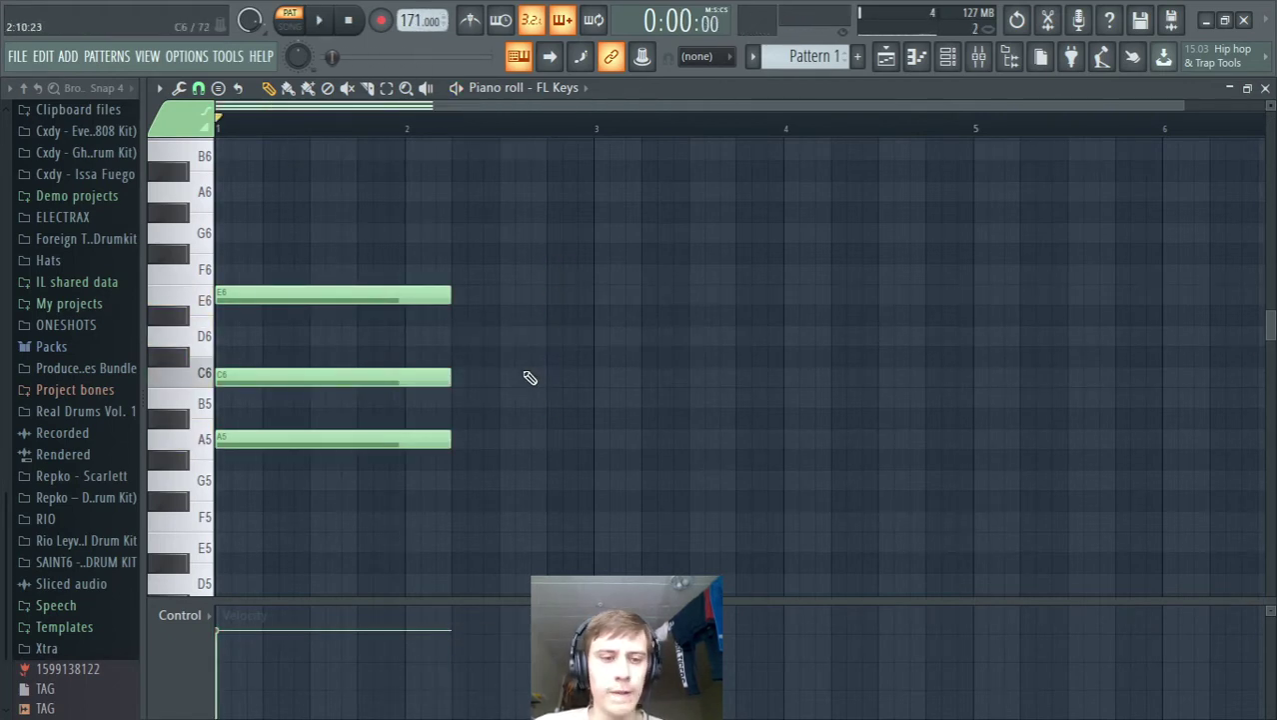
ctrl+scroll(530, 378, up, 4)
ctrl+scroll(621, 345, down, 4)
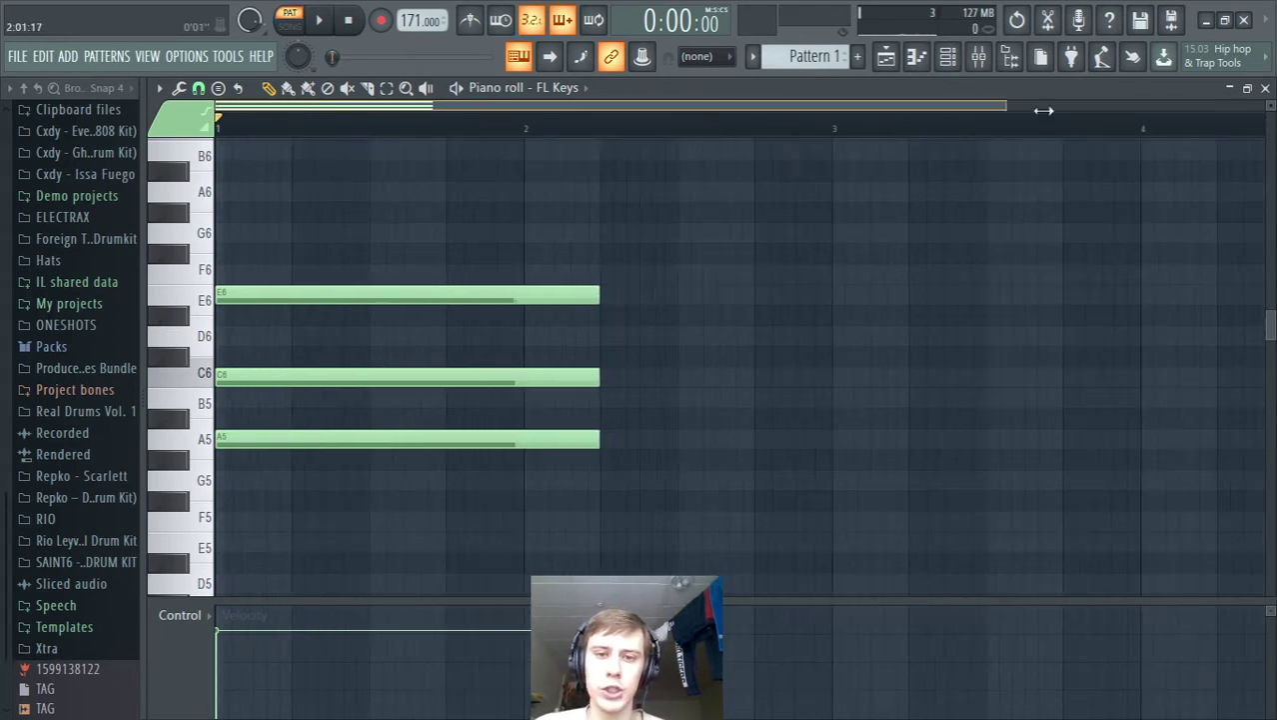
Step: Add an F5 note directly after the A5, C6 and E6 chord, using the A5 note's length
scroll(616, 337, down, 2)
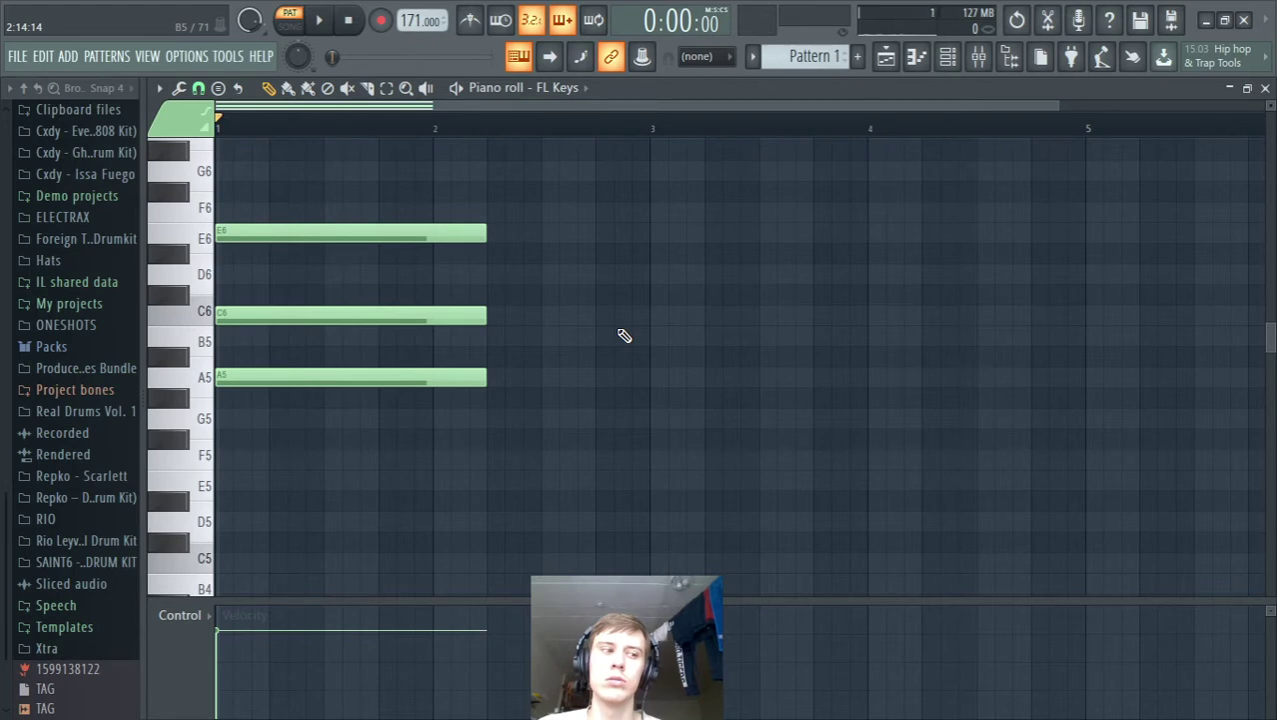
scroll(616, 346, down, 1)
click(432, 314)
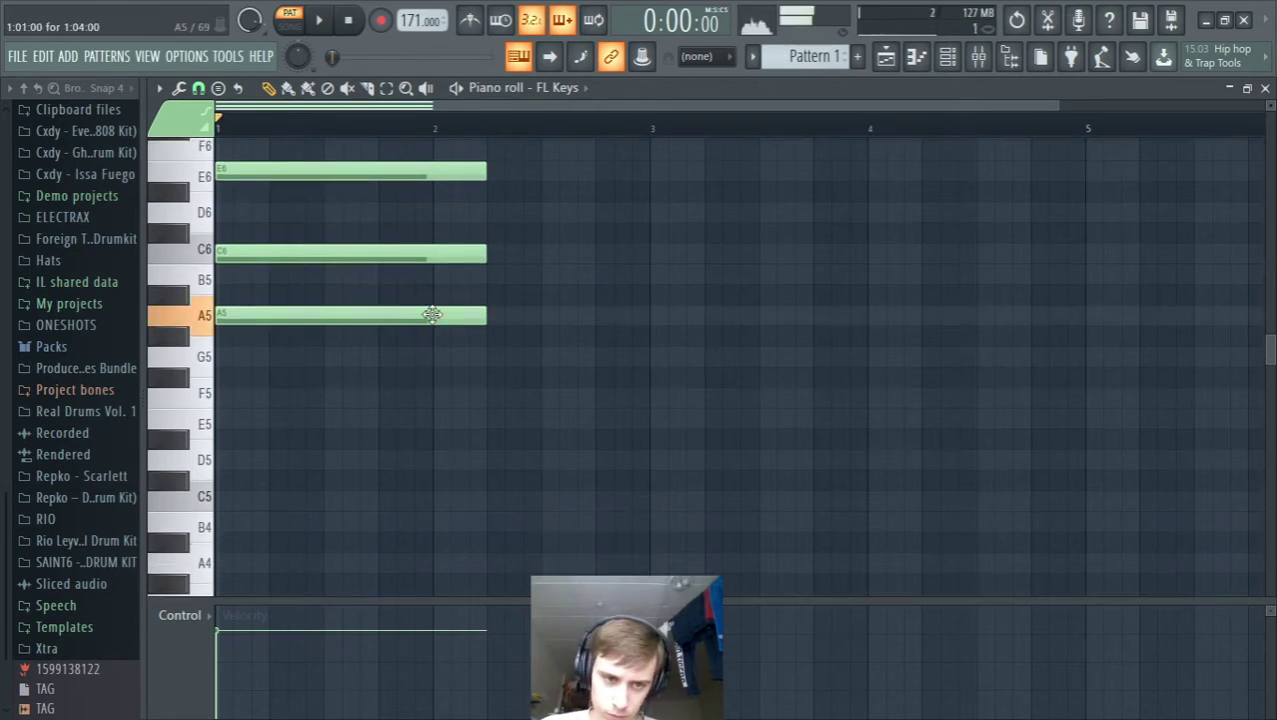
scroll(544, 349, up, 1)
scroll(501, 439, down, 1)
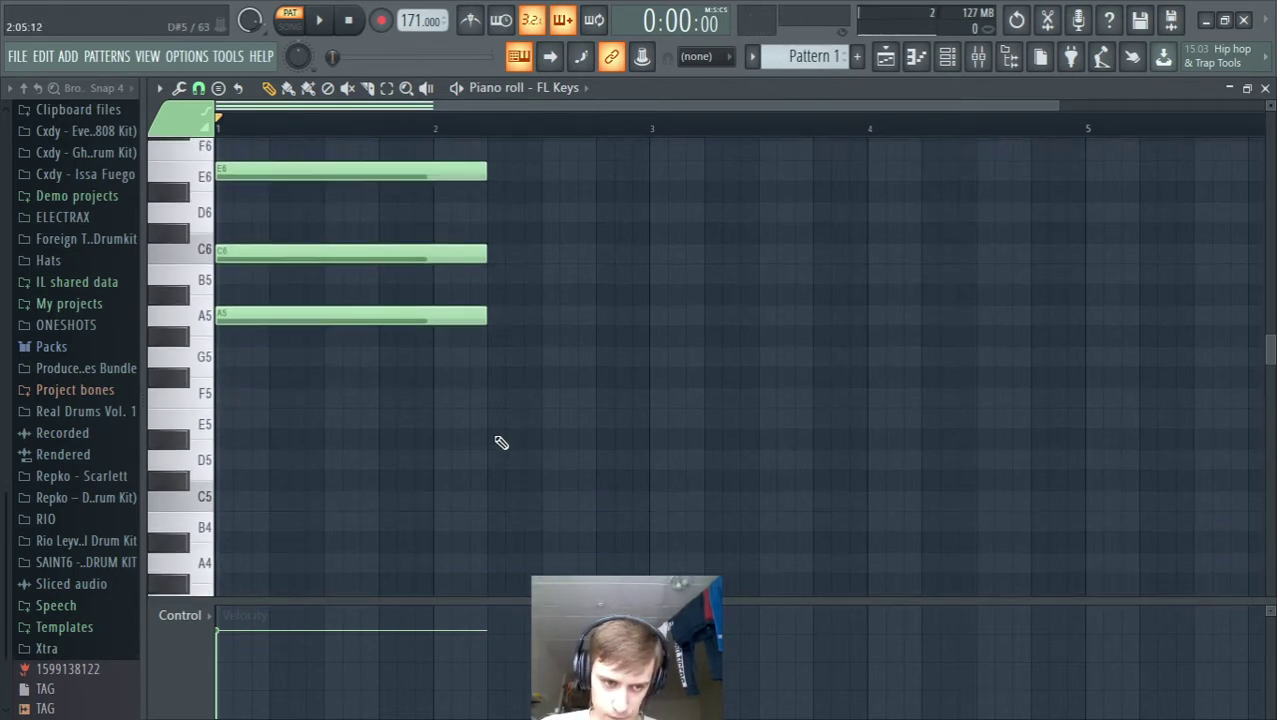
click(496, 400)
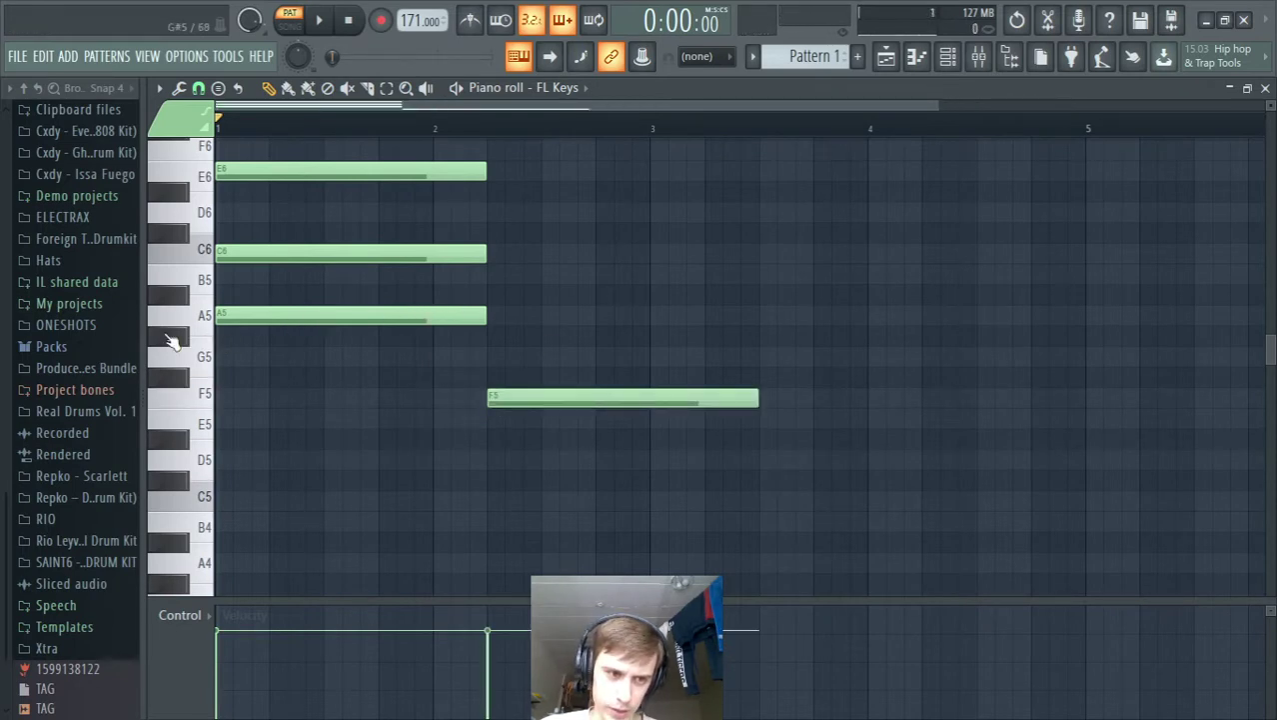
click(241, 358)
click(258, 398)
right_click(398, 364)
right_click(425, 397)
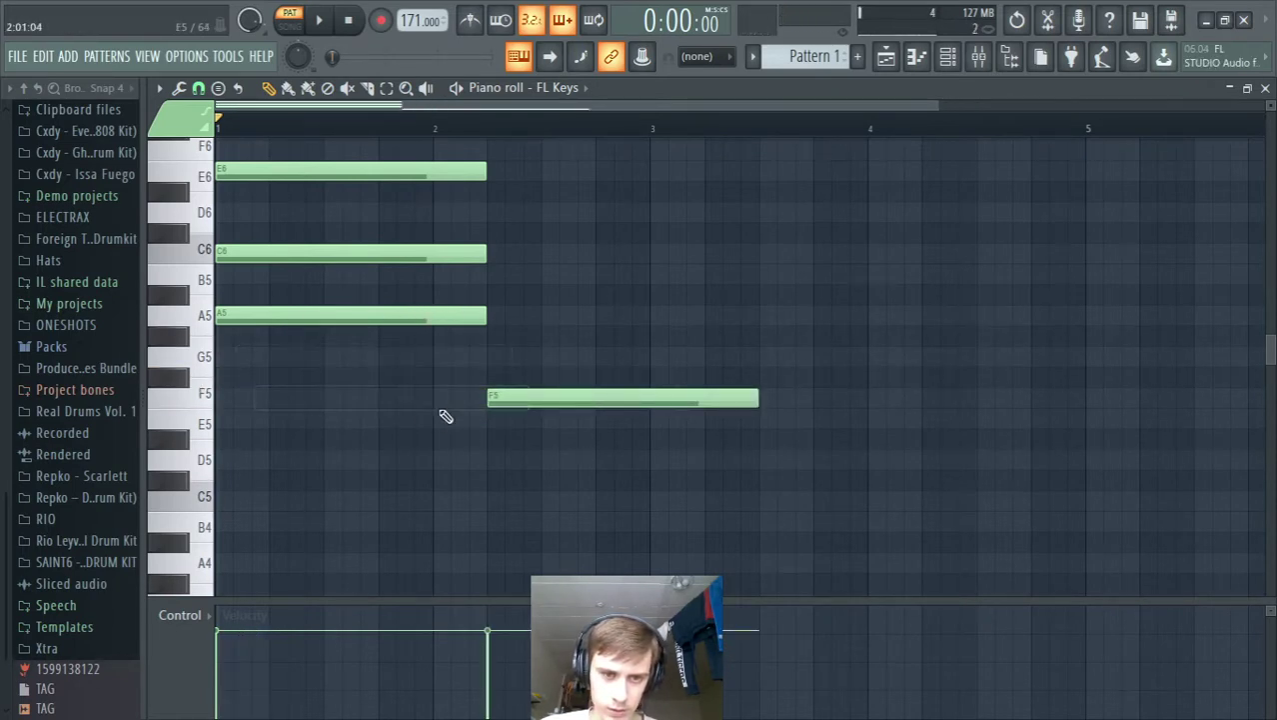
Step: Stack A5 and C6 above the F5 note as a second chord and play back both chords
click(489, 317)
click(500, 252)
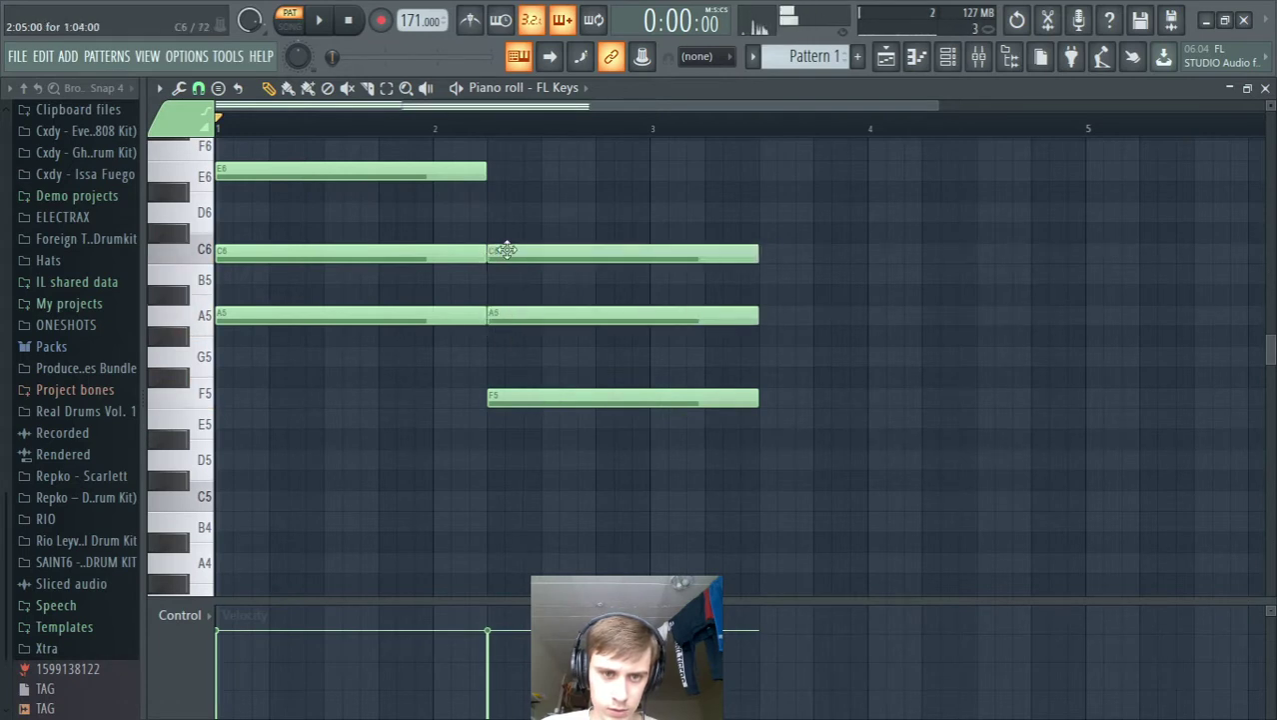
key(space)
drag(939, 105, 1267, 108)
right_click(864, 333)
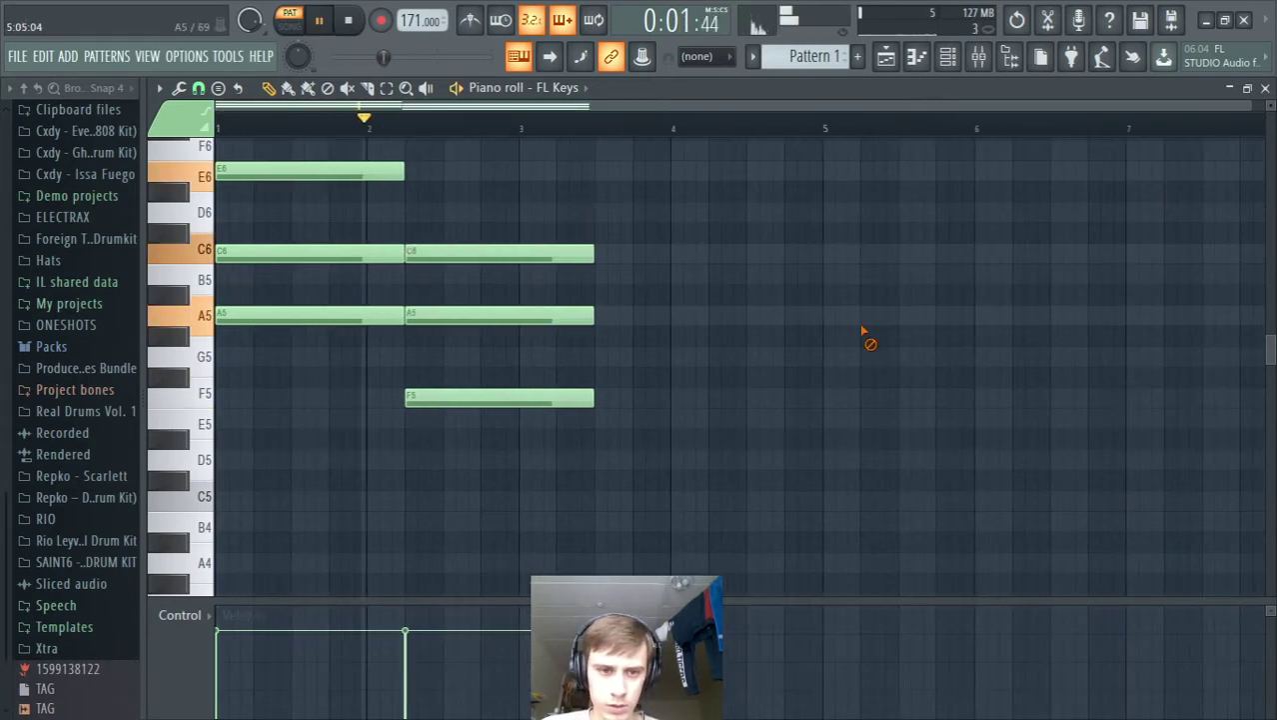
key(space)
Step: Shorten the F5, A5 and C6 notes to end at bar 3, and delete that second chord
ctrl+drag(572, 431, 516, 277)
right_click(655, 290)
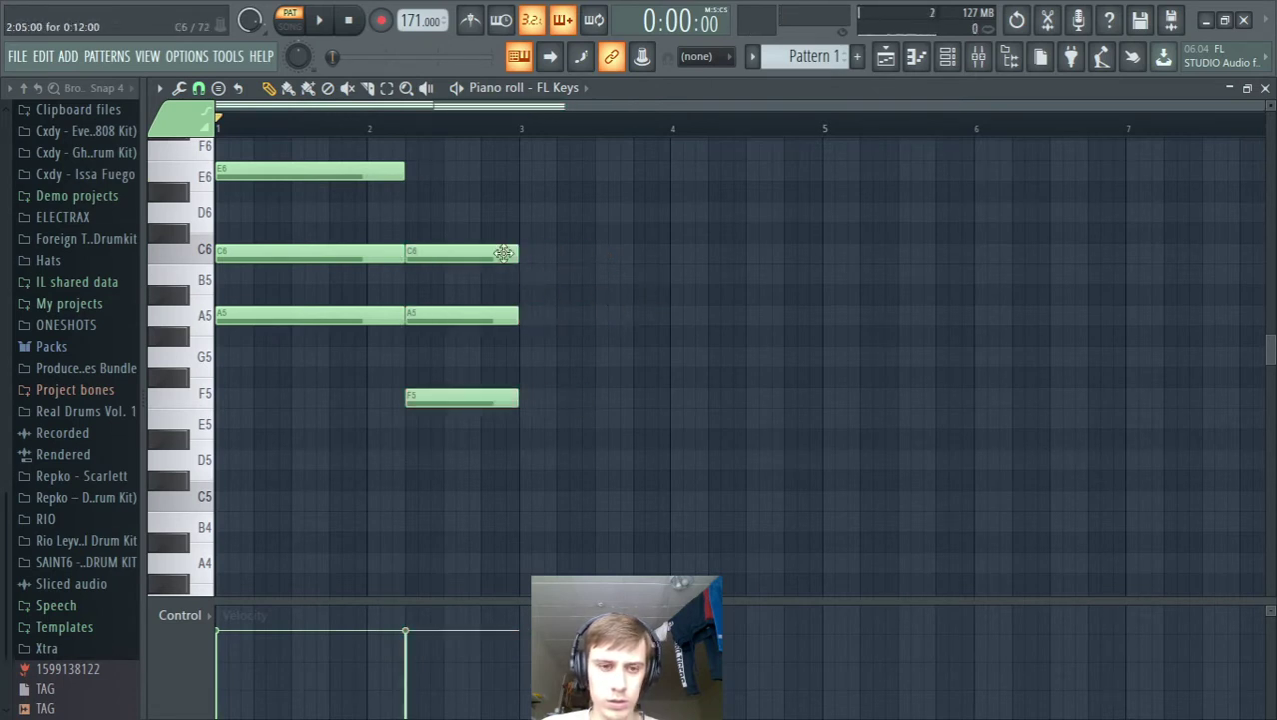
right_click(503, 253)
Step: Build a second chord from G5, B5 and E6 directly after the first chord, ending at bar 3
scroll(418, 228, up, 1)
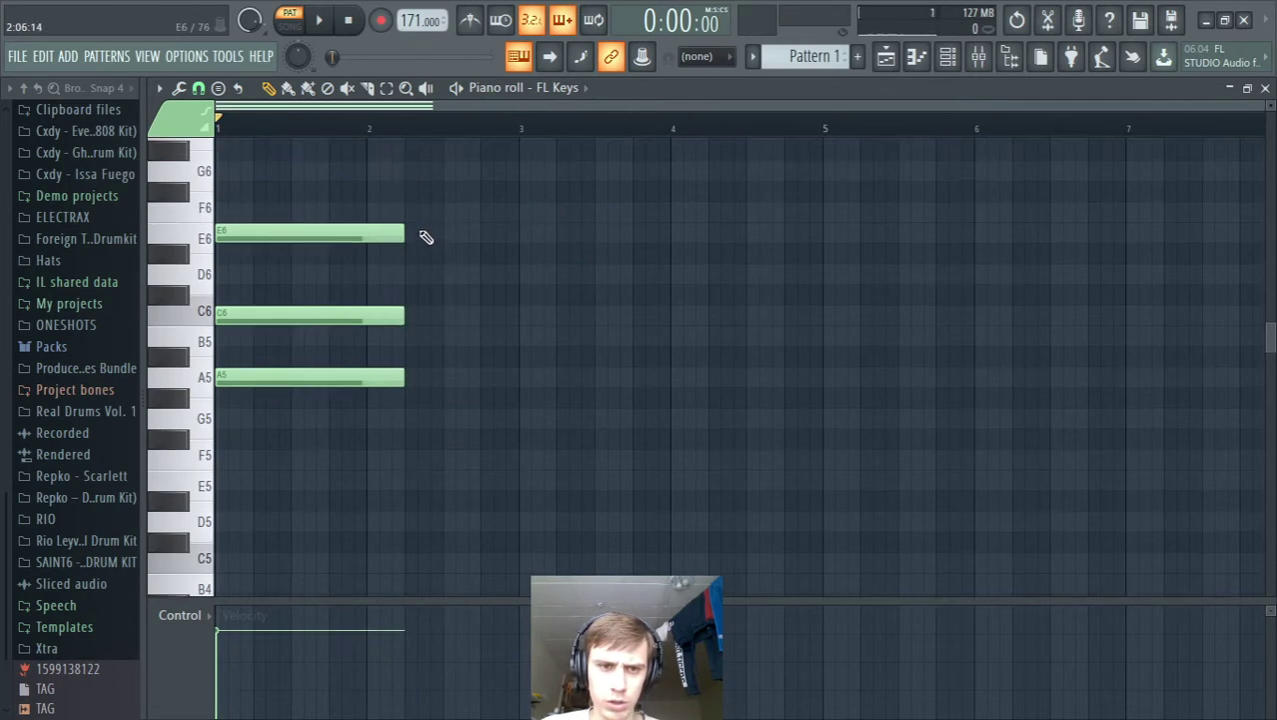
click(409, 236)
click(412, 316)
drag(410, 320, 407, 337)
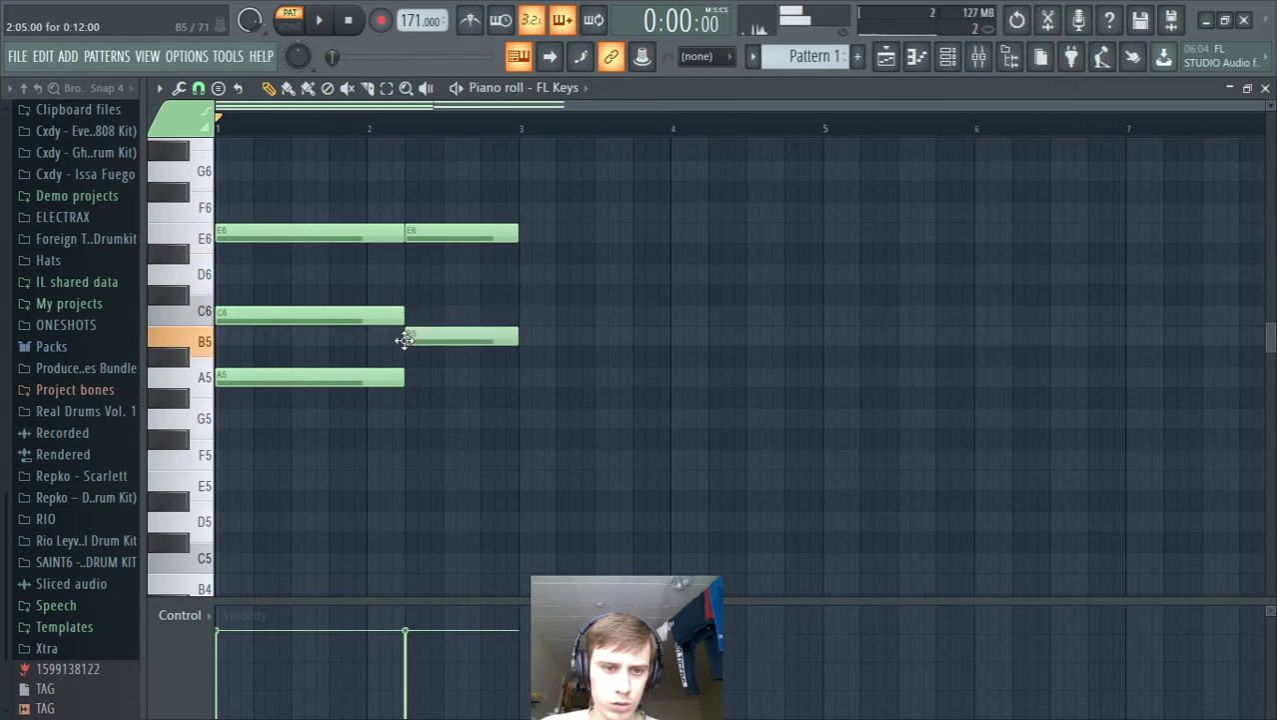
right_click(440, 238)
click(410, 272)
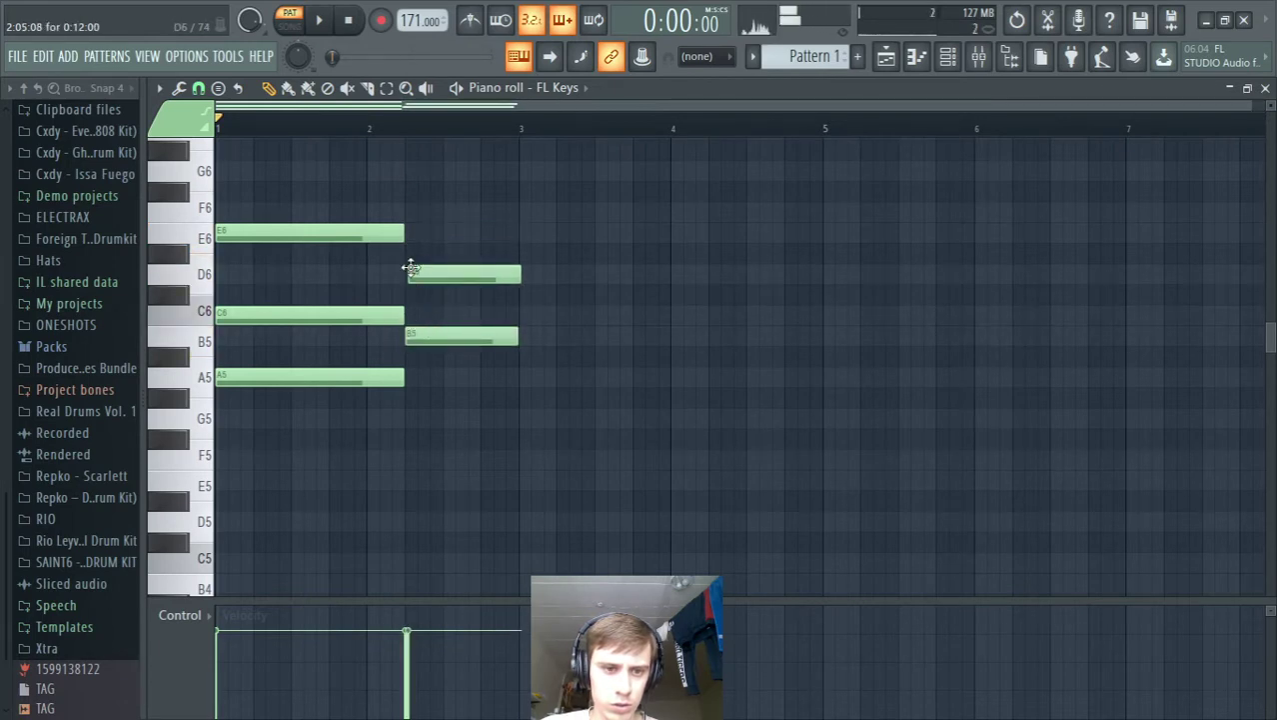
drag(422, 277, 423, 236)
click(420, 417)
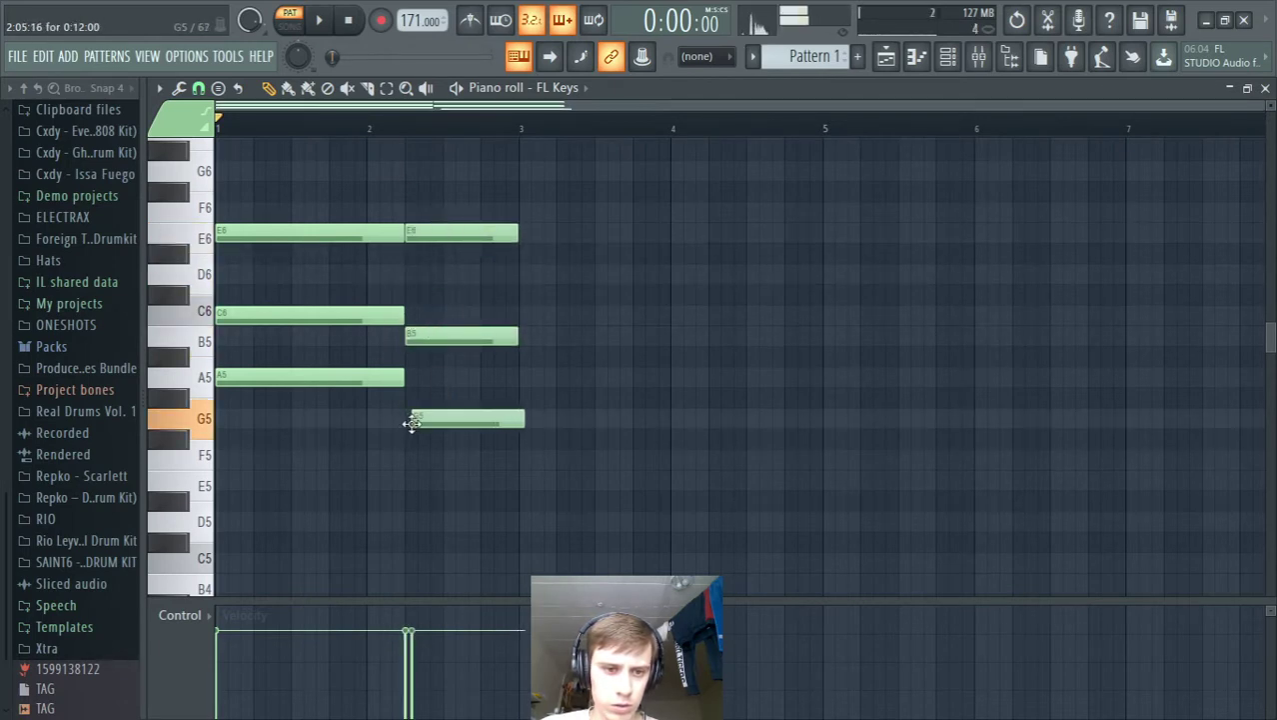
Step: Play back the A5, C6, E6 chord followed by the G5, B5, E6 chord
key(space)
scroll(699, 312, up, 2)
scroll(774, 321, down, 4)
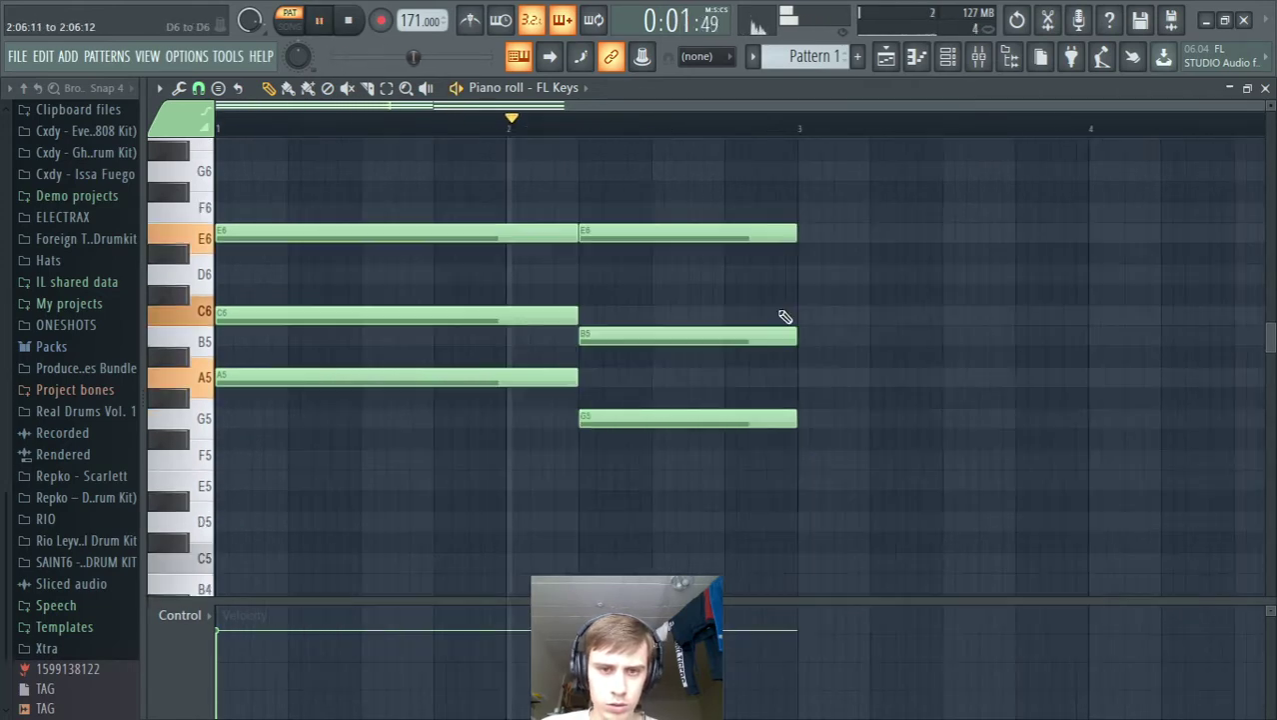
key(space)
Step: Build a third chord from E5, G5 and B5 at the start of bar 3
drag(523, 278, 524, 319)
right_click(522, 318)
scroll(551, 396, down, 2)
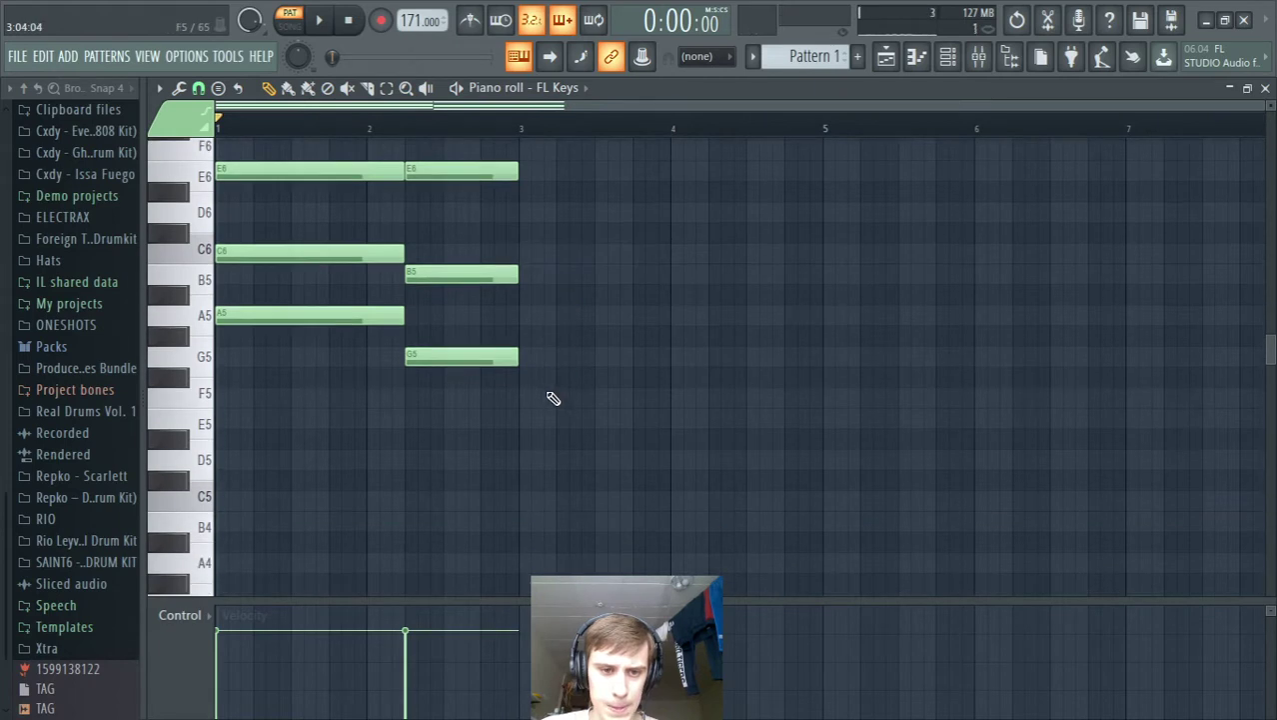
click(289, 312)
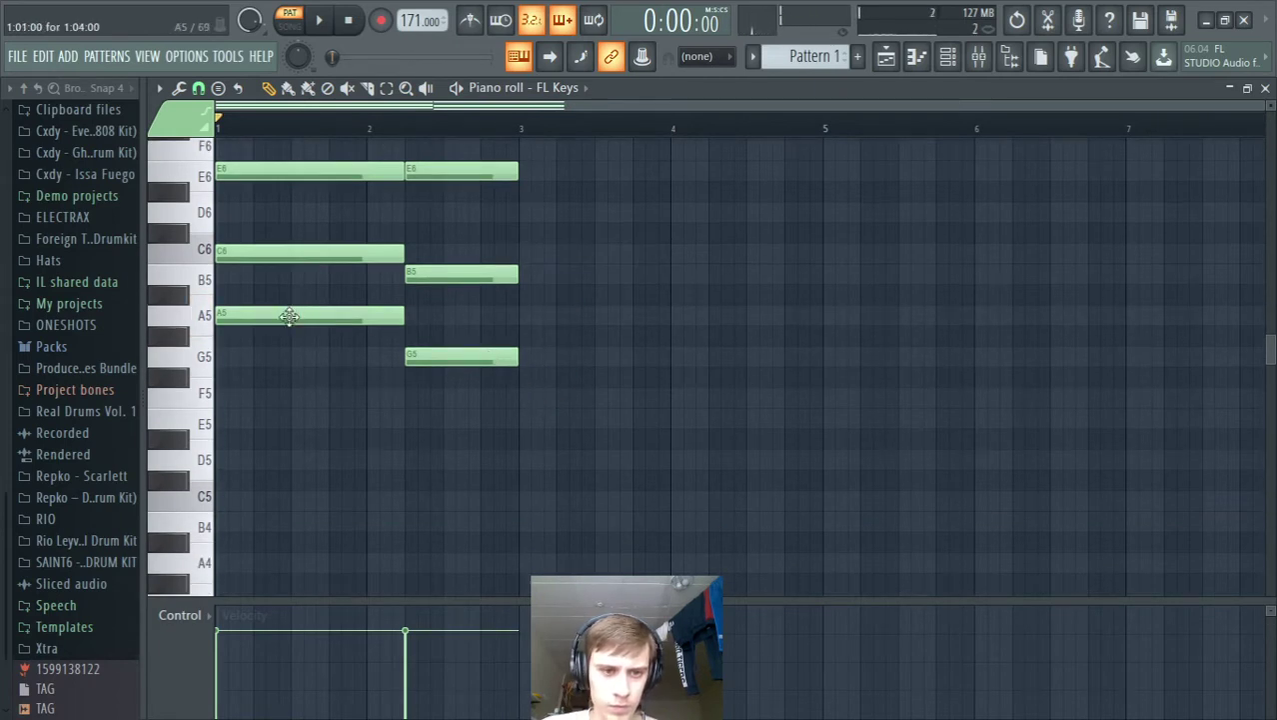
scroll(541, 421, down, 2)
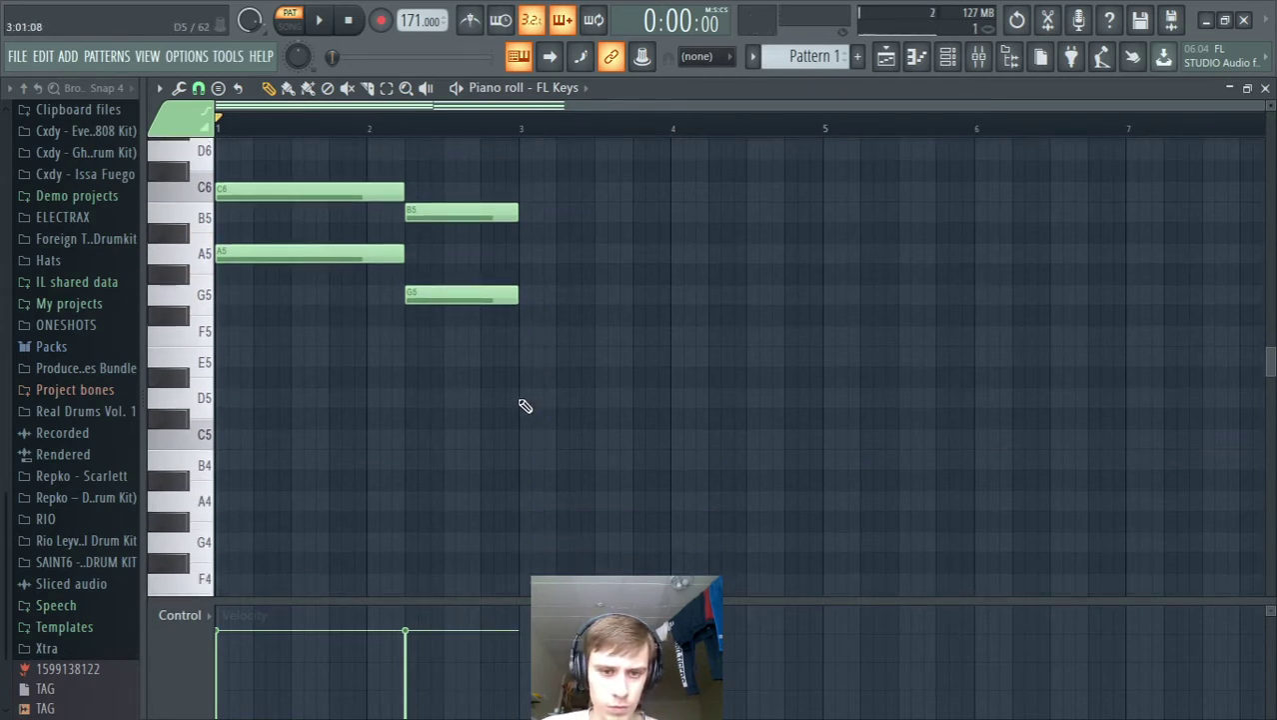
drag(522, 398, 520, 354)
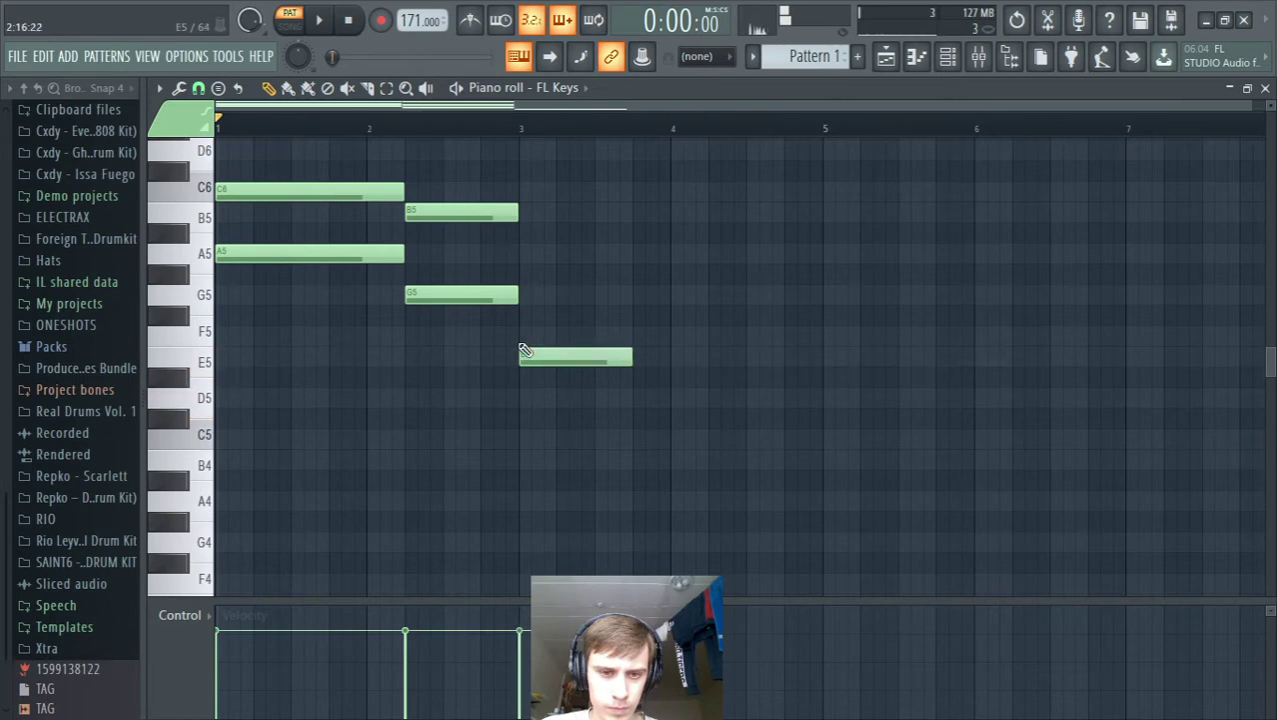
click(521, 295)
click(520, 214)
Step: Play back the three-chord progression with several bars of the piano roll in view
key(space)
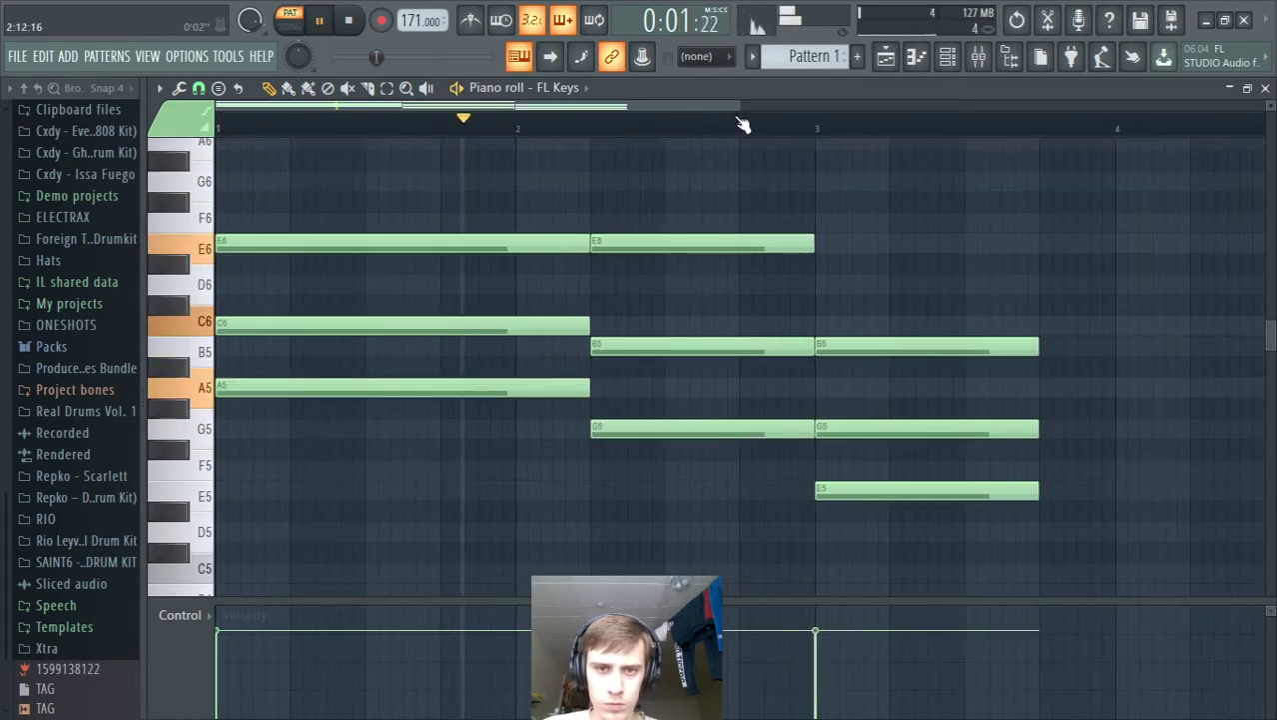
drag(742, 107, 1149, 136)
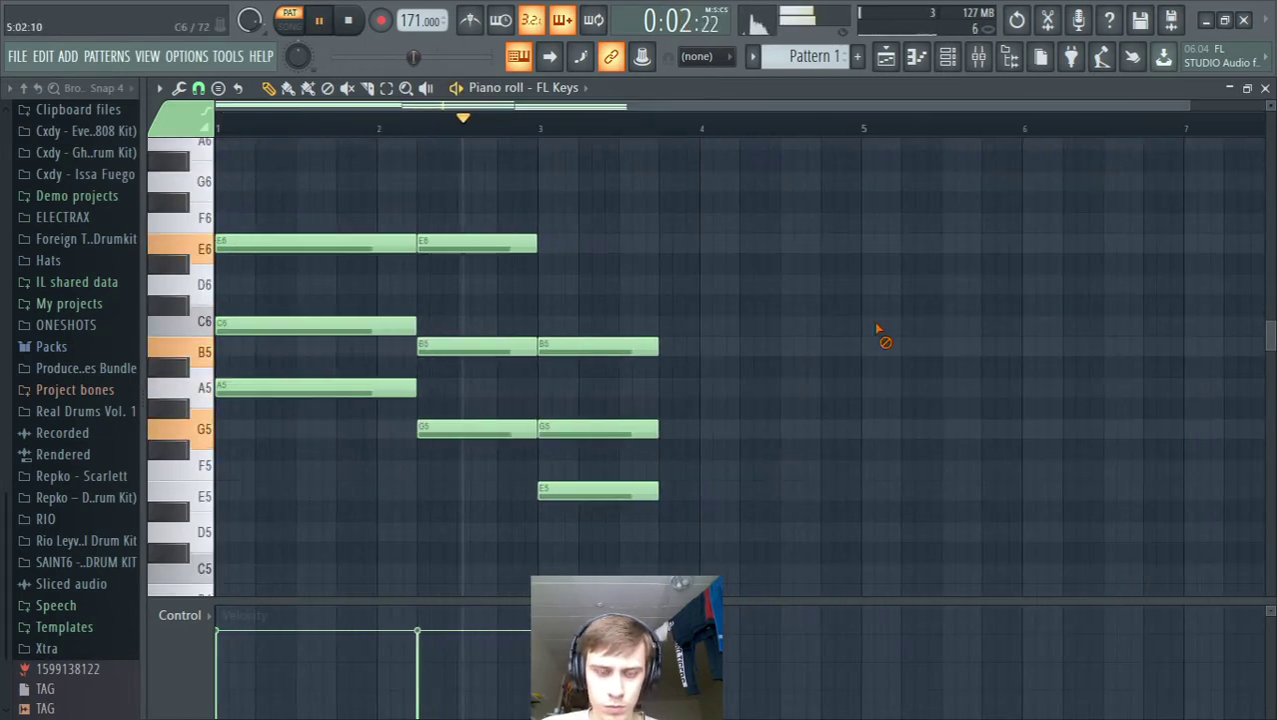
key(space)
Step: Raise the third chord's B5 note to C6 and play back the changed progression
drag(617, 338, 618, 322)
key(space)
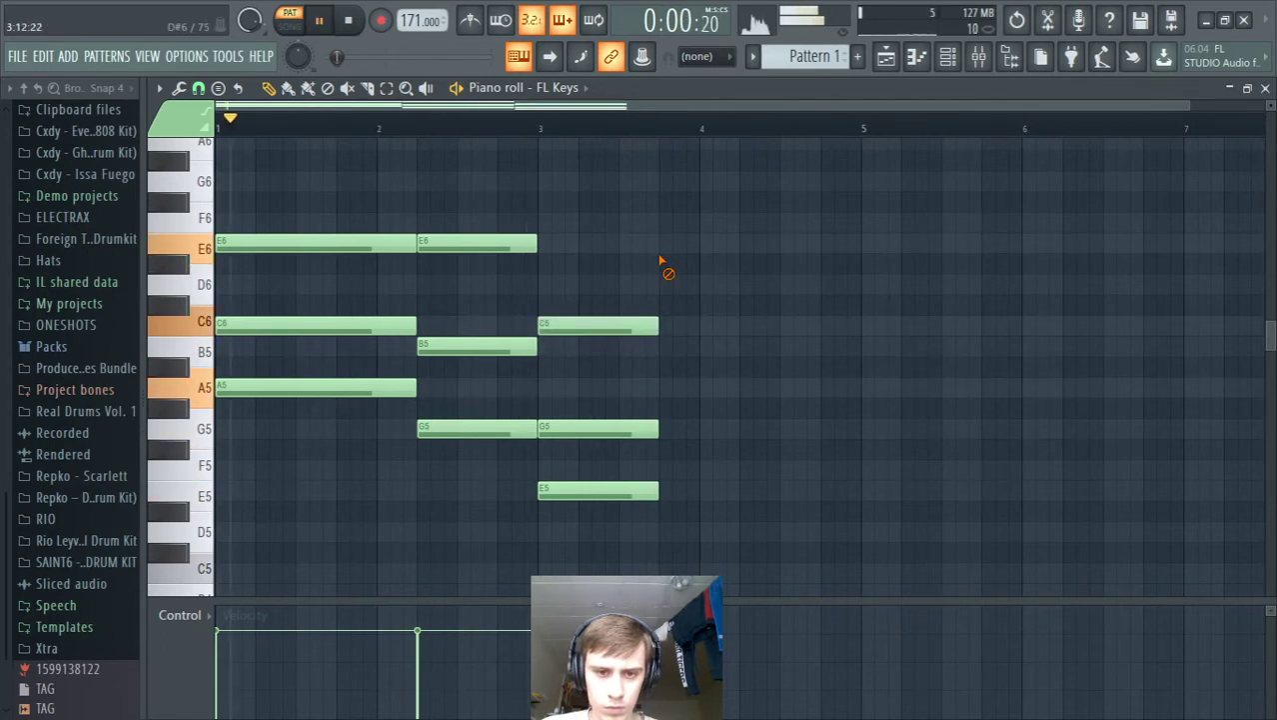
scroll(670, 264, up, 2)
drag(740, 102, 1155, 104)
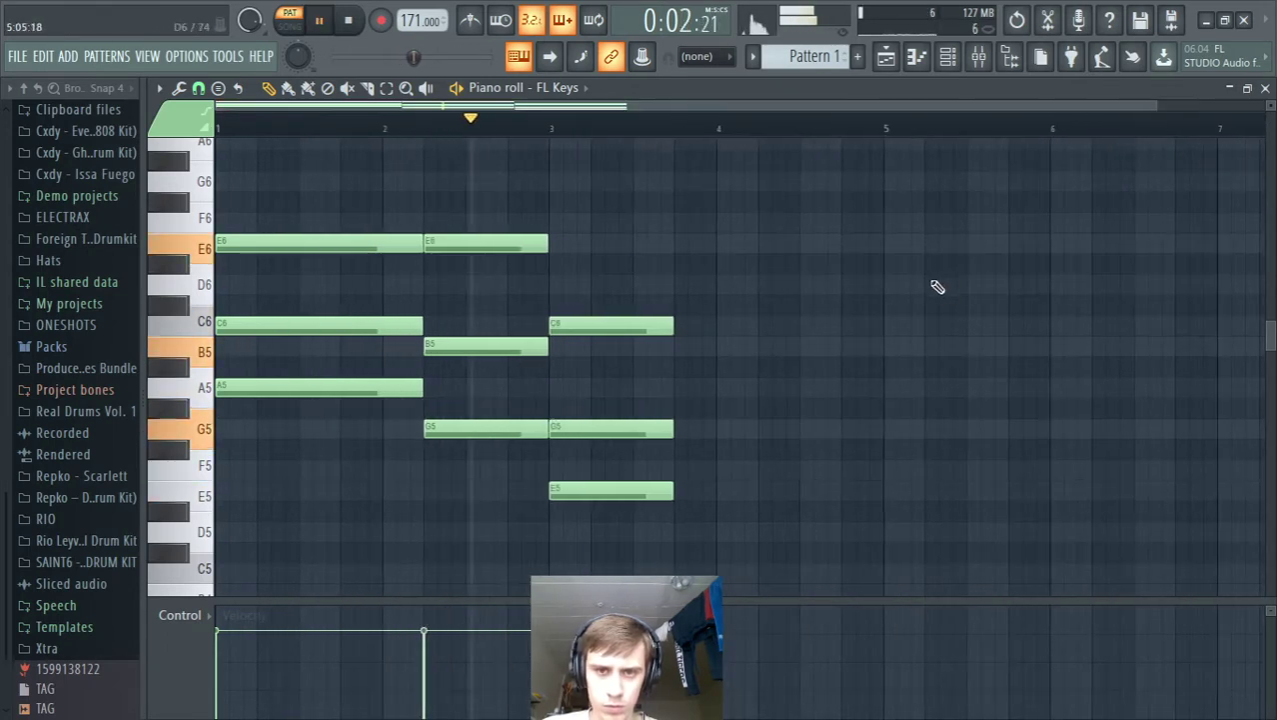
key(space)
Step: Delete all notes of the third and second chords
right_click(644, 320)
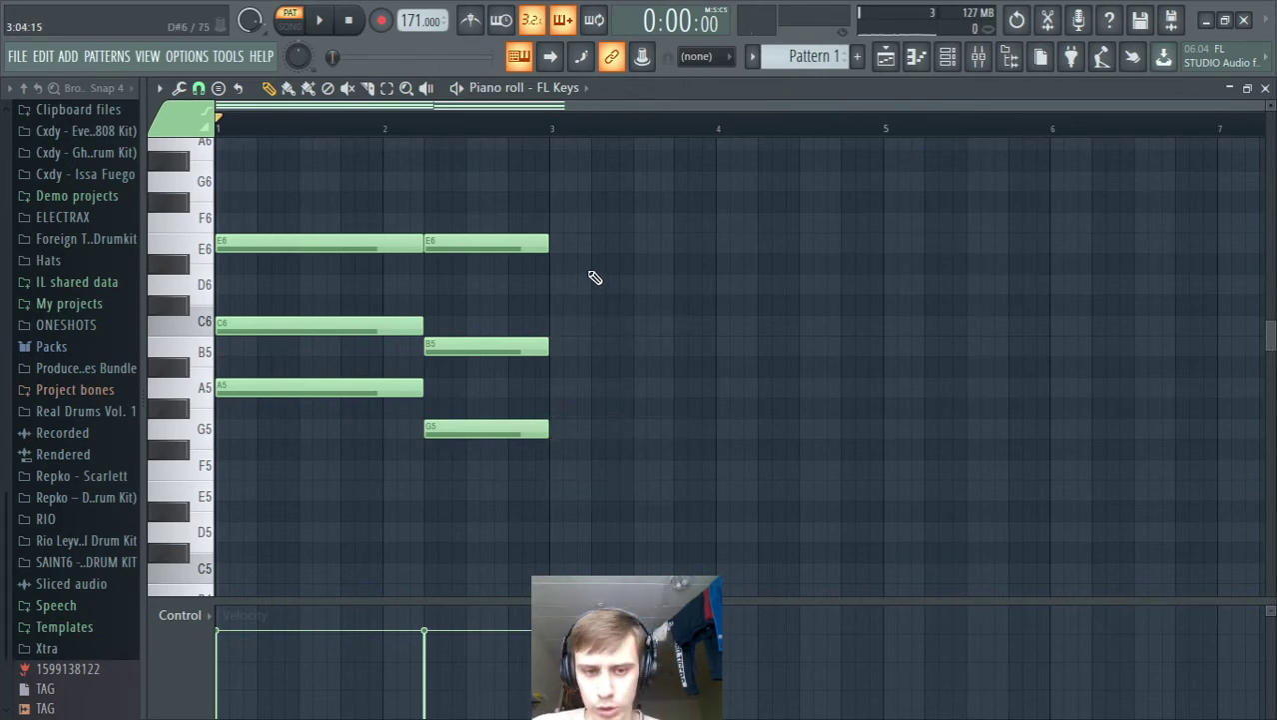
scroll(594, 277, down, 2)
right_click(490, 180)
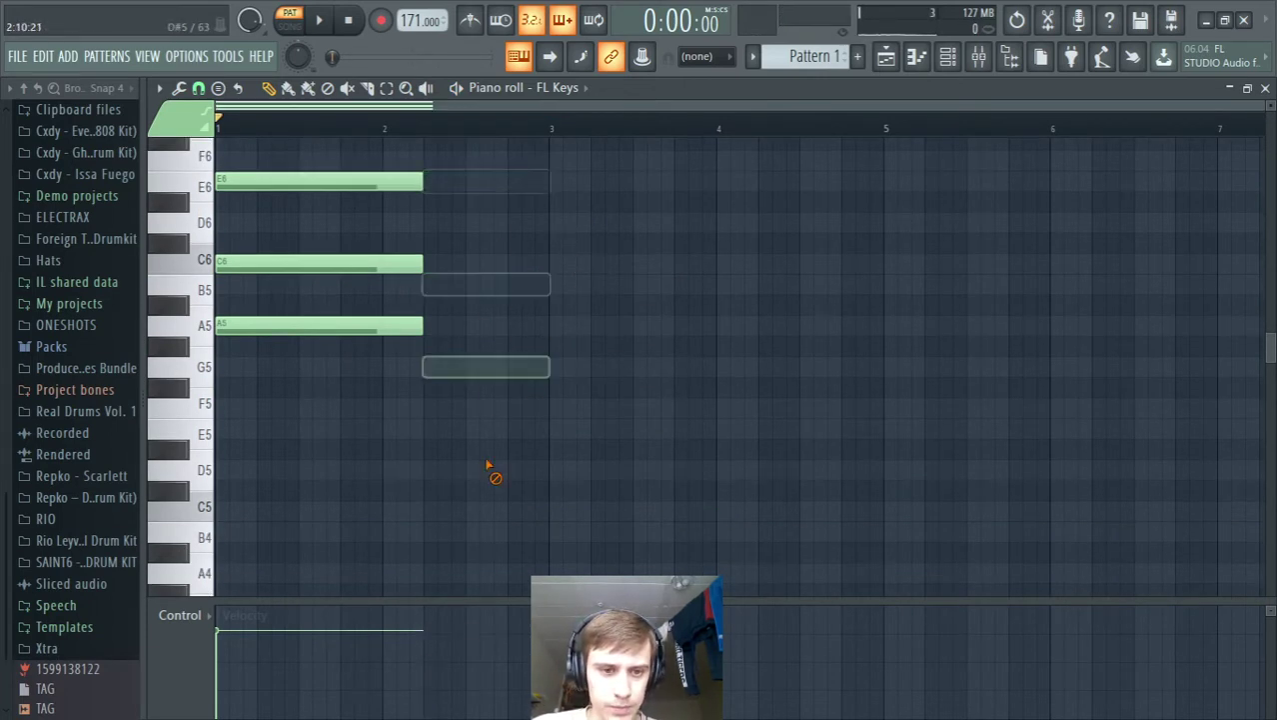
Step: Shorten the A5, C6 and E6 chord to one bar and duplicate it into bar 2
ctrl+drag(471, 374, 258, 148)
drag(420, 186, 381, 232)
key(ctrl+b)
click(693, 277)
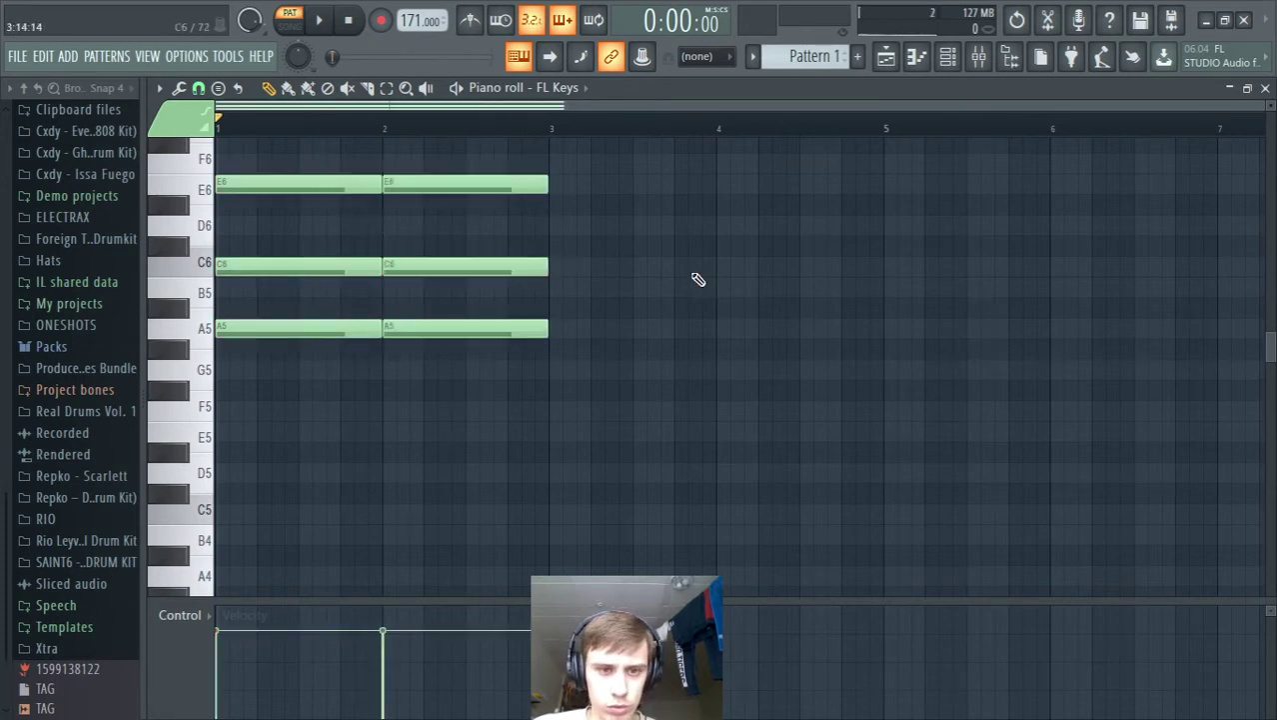
key(space)
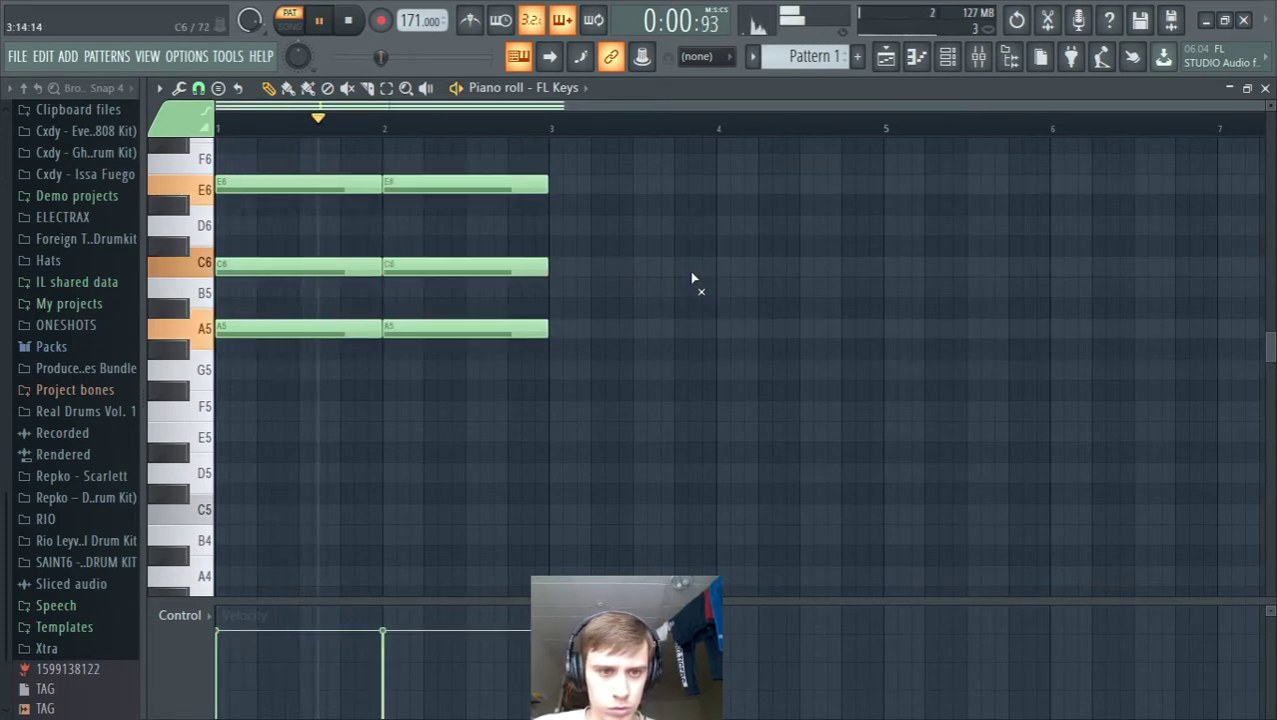
Step: Place a one-bar F5 note in bar 3 and a one-bar G5 note in bar 4
click(547, 411)
key(space)
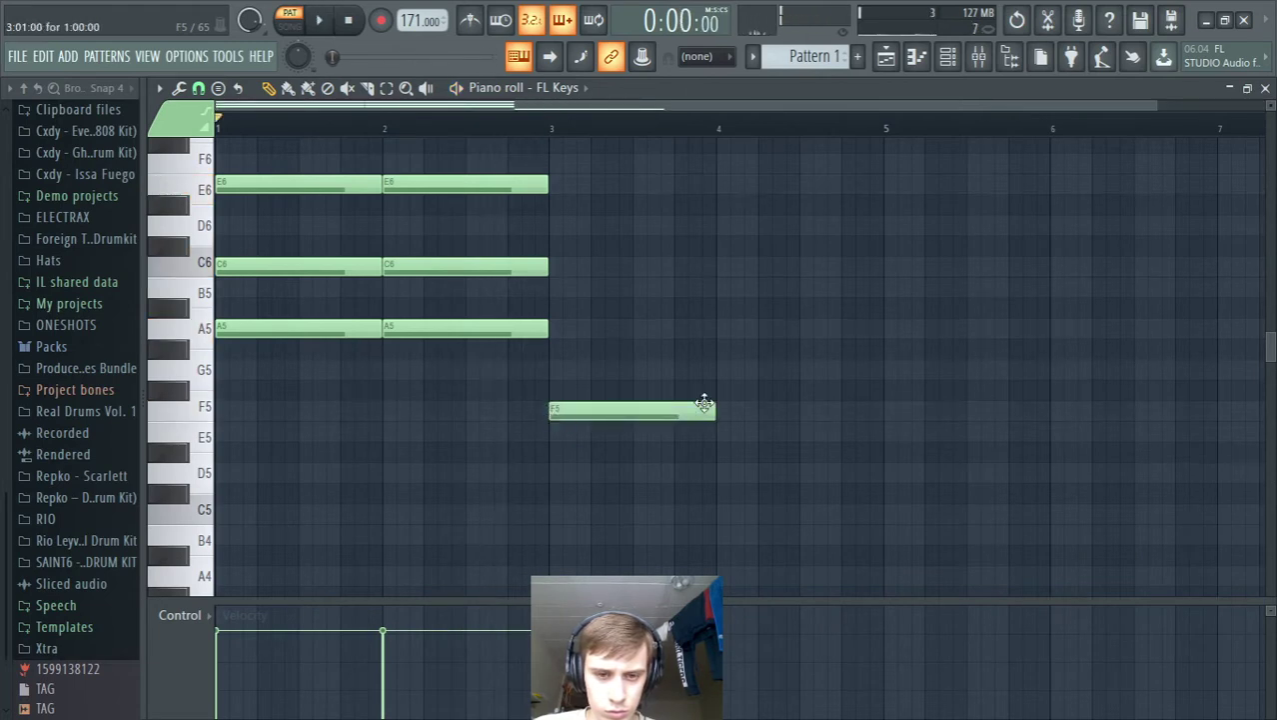
click(717, 370)
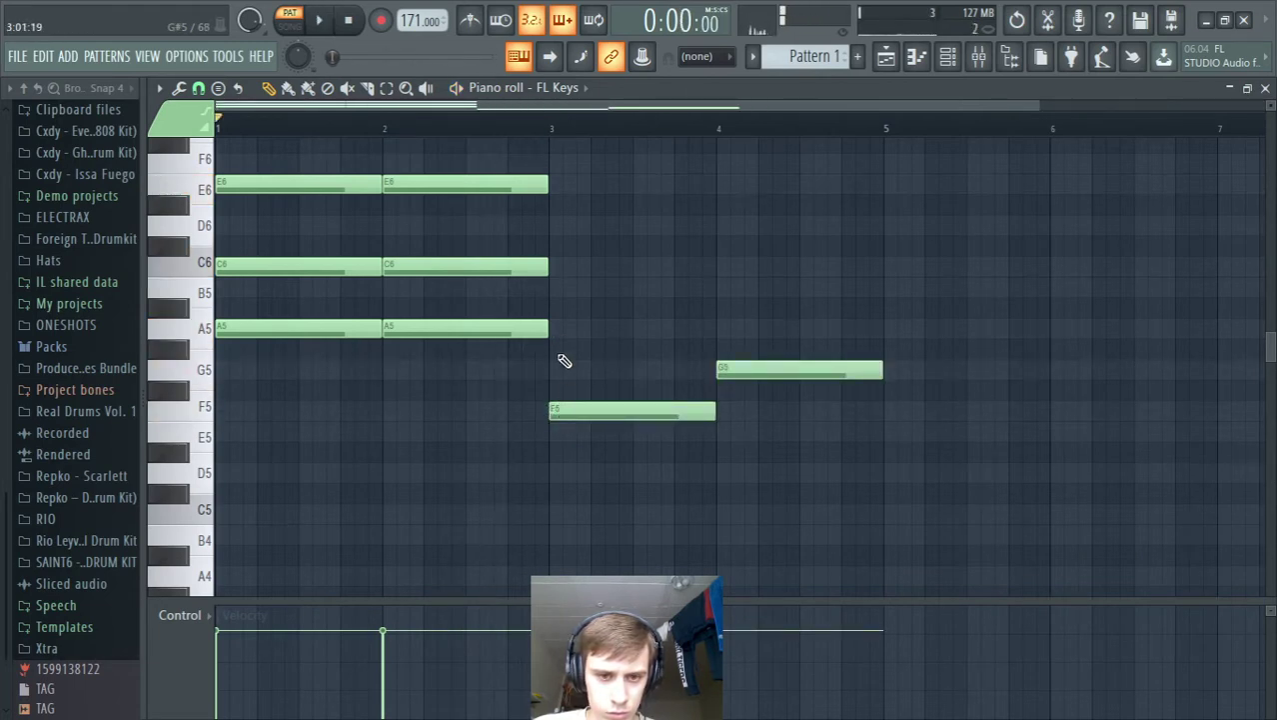
Step: Add one-bar A5 and C6 notes above the F5 note, aligned to the start of bar 3
click(555, 329)
click(556, 266)
click(567, 330)
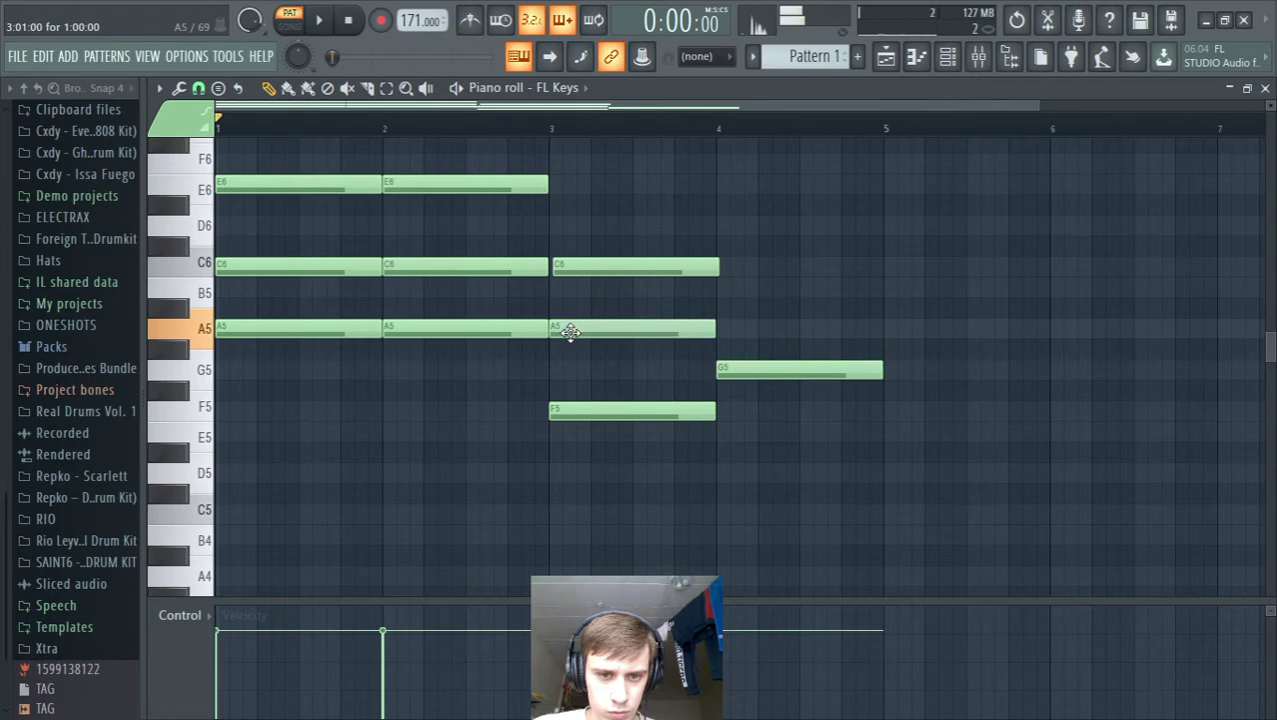
click(585, 272)
drag(605, 270, 602, 270)
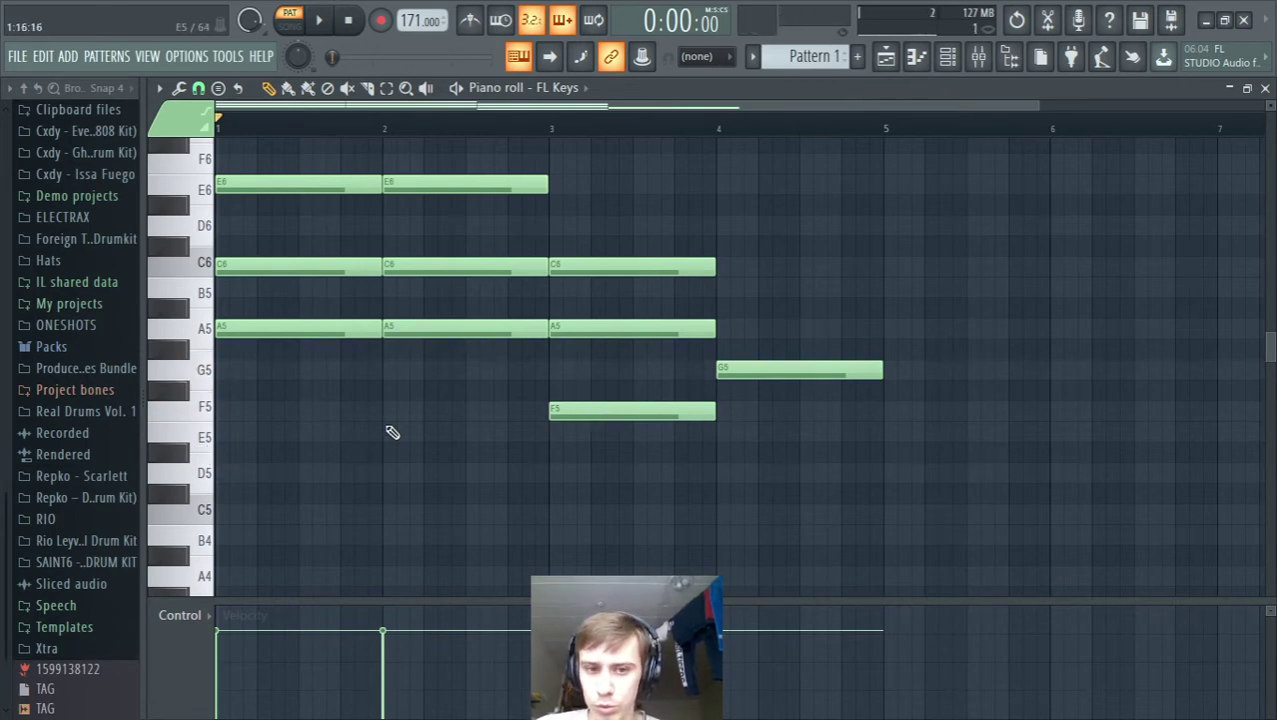
Step: Play back the chords in the first three bars with the unfinished fourth bar in view
key(space)
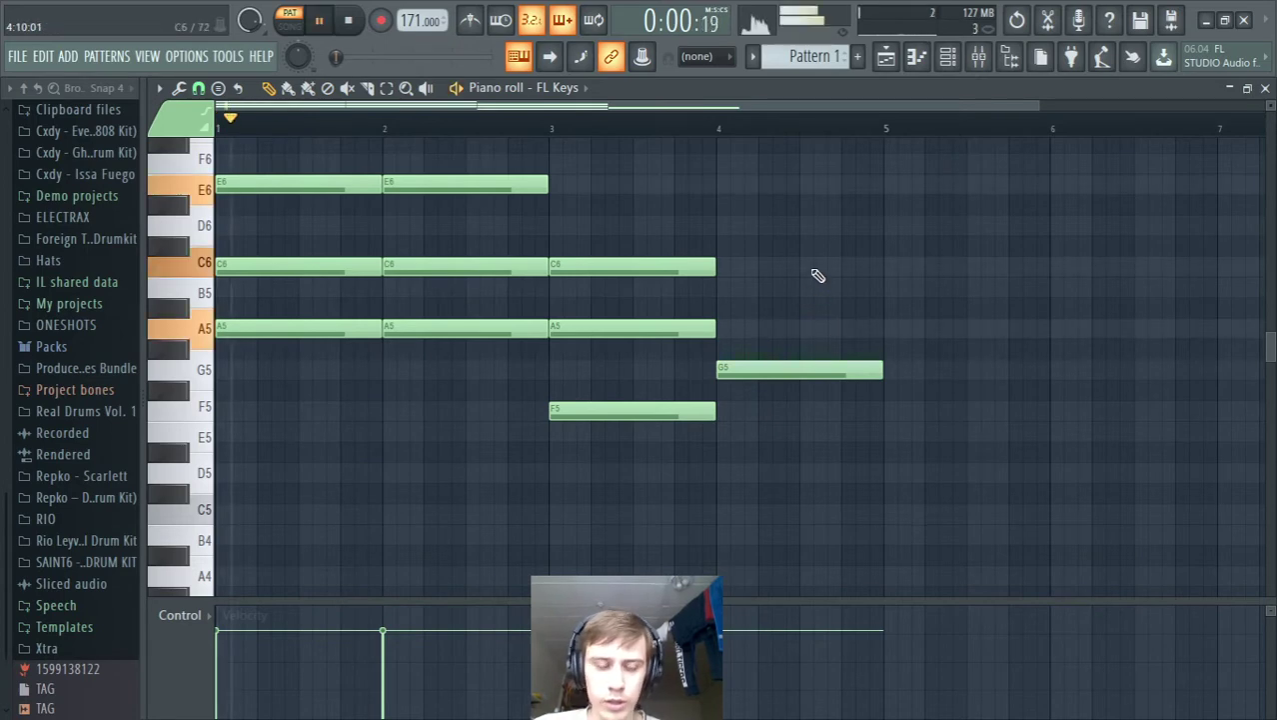
drag(1045, 106, 1182, 122)
ctrl+right_click(777, 236)
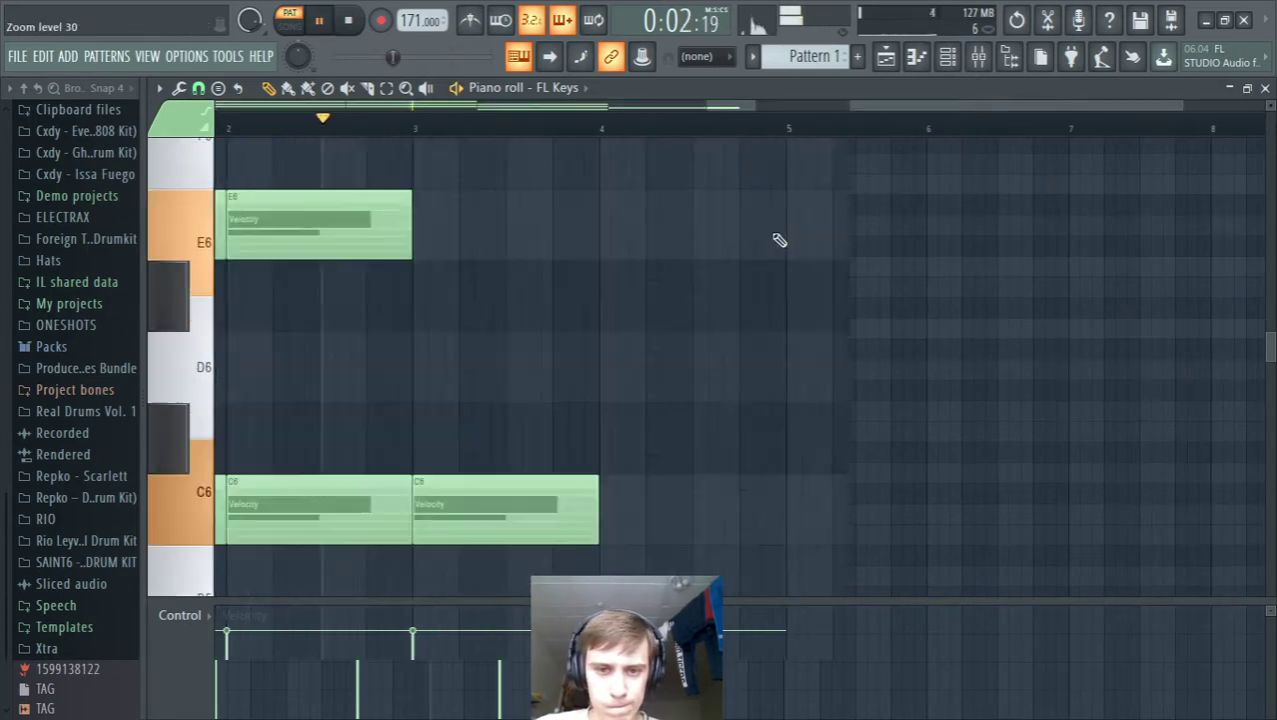
ctrl+right_click(800, 228)
key(space)
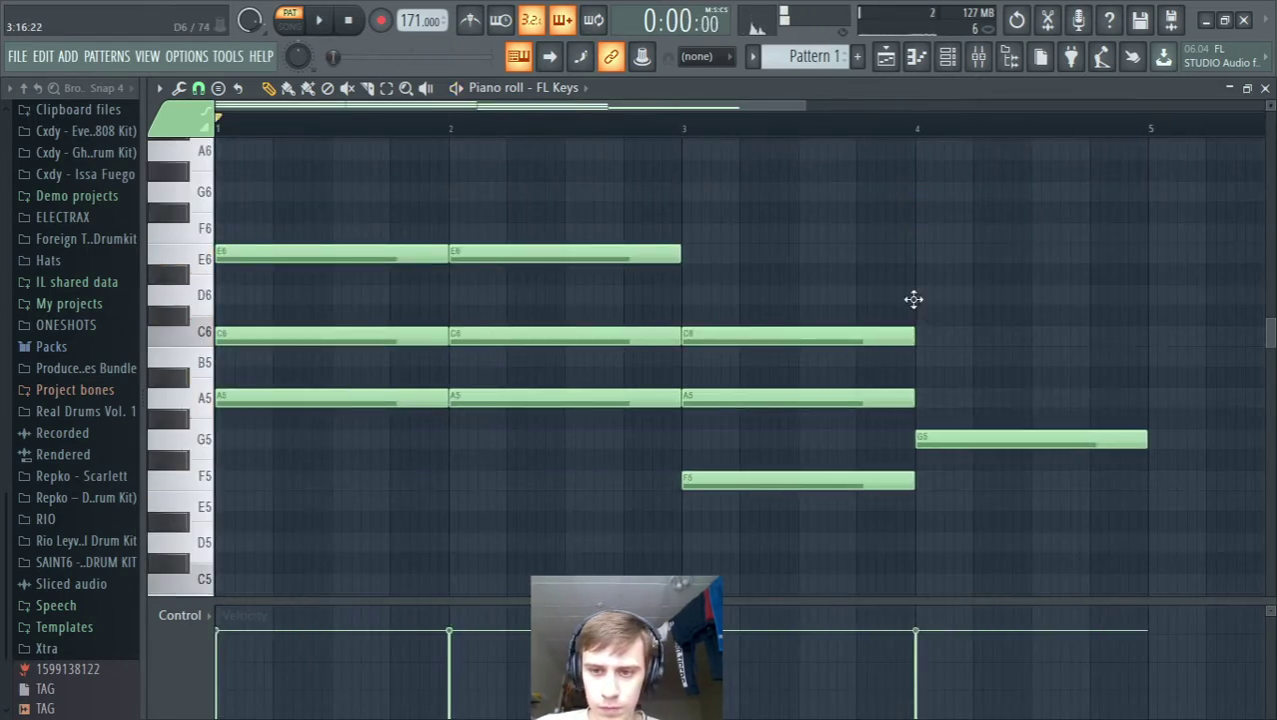
Step: Add one-bar D6 and B5 notes above the G5 note in bar 4, and play back the four-bar progression
click(919, 295)
click(915, 358)
key(space)
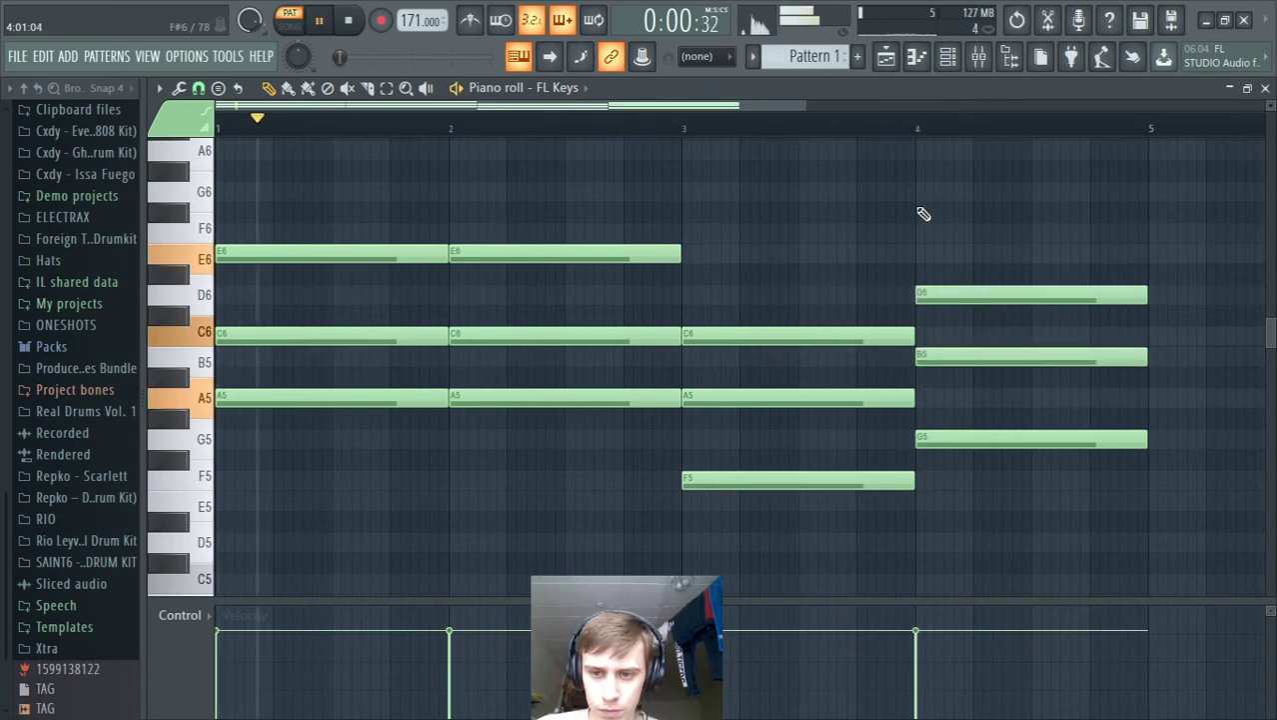
ctrl+right_click(921, 211)
ctrl+right_click(801, 219)
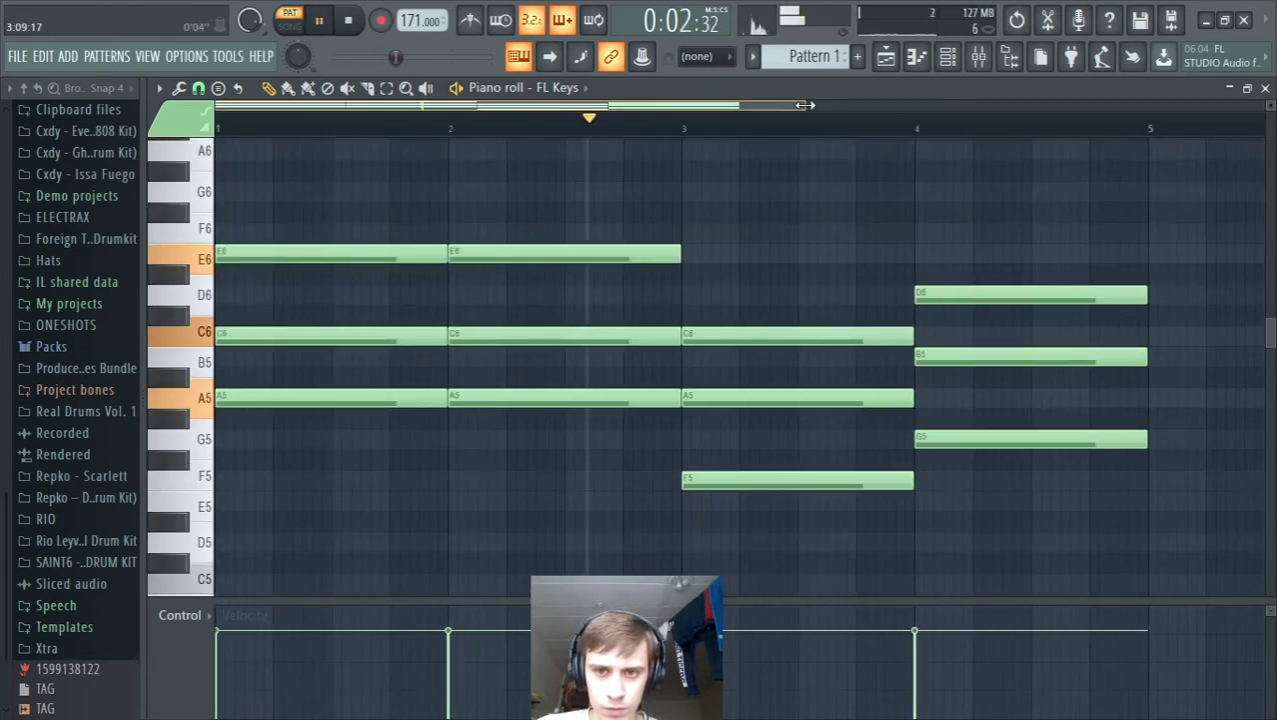
drag(805, 106, 1022, 106)
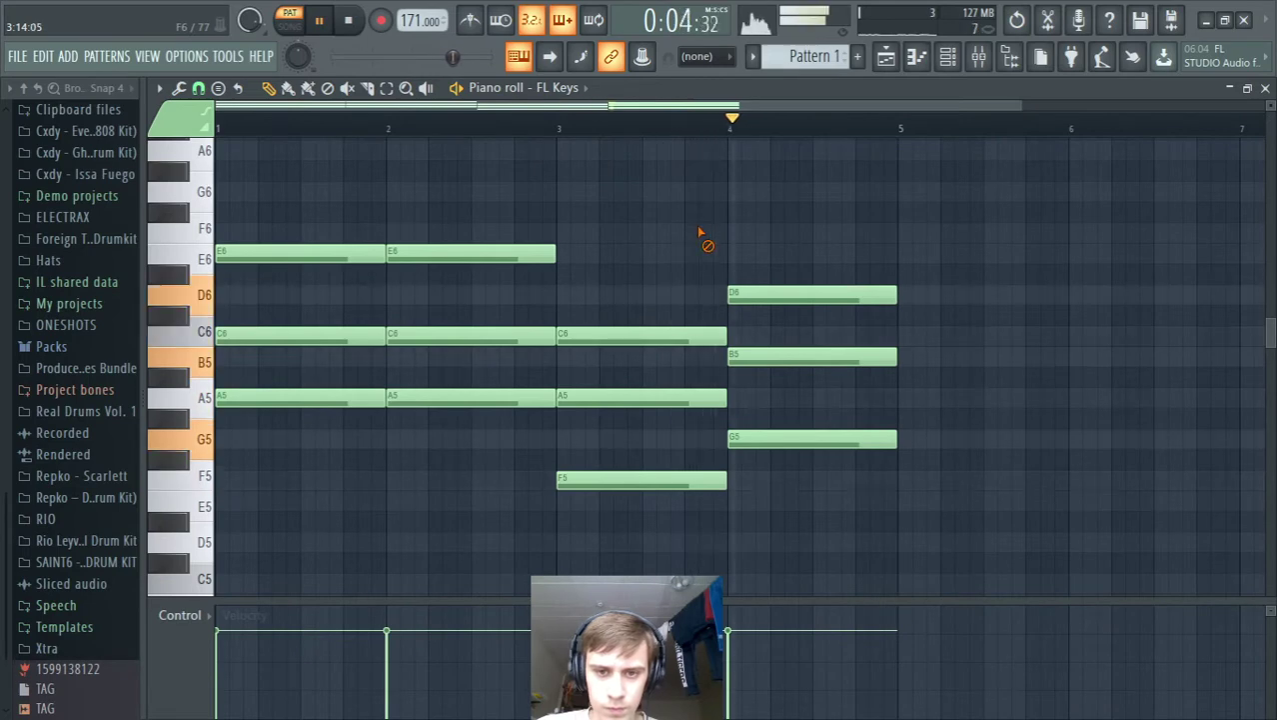
Step: Delete the A minor chord in bar 2 and extend the three notes of the bar 1 chord to two bars
ctrl+right_click(711, 231)
ctrl+right_click(759, 206)
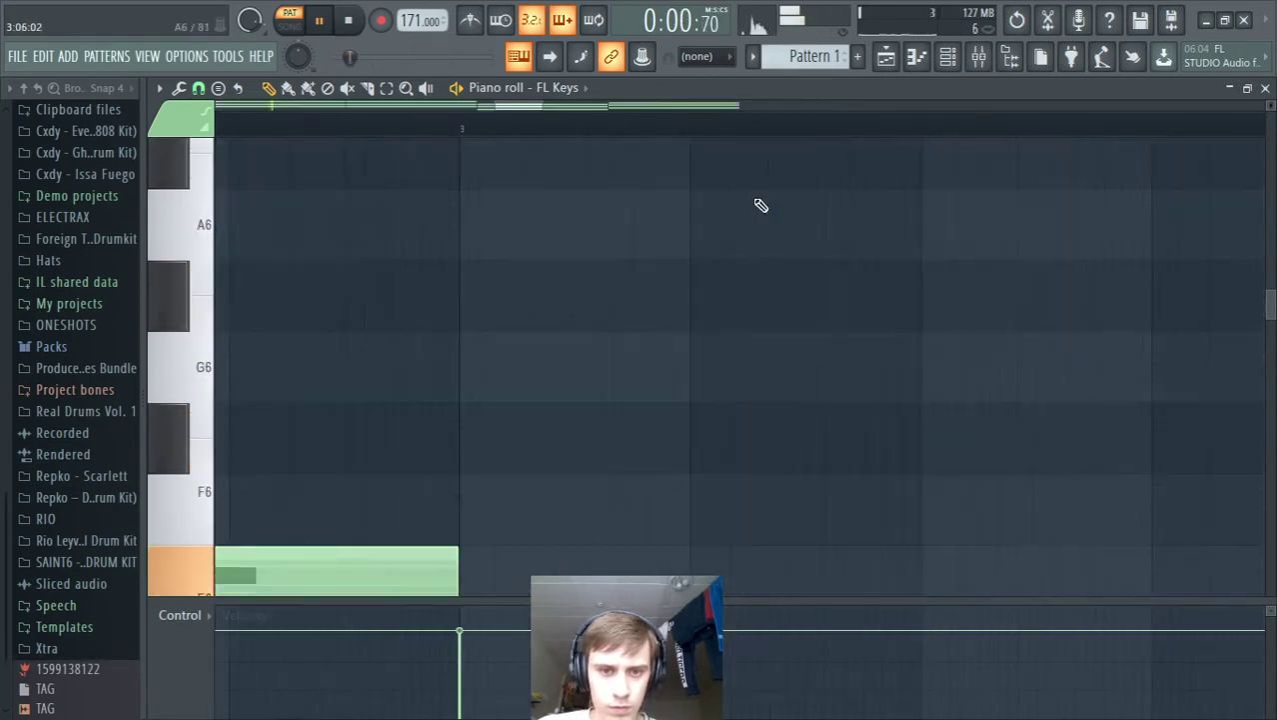
ctrl+right_click(664, 225)
key(space)
drag(385, 430, 420, 206)
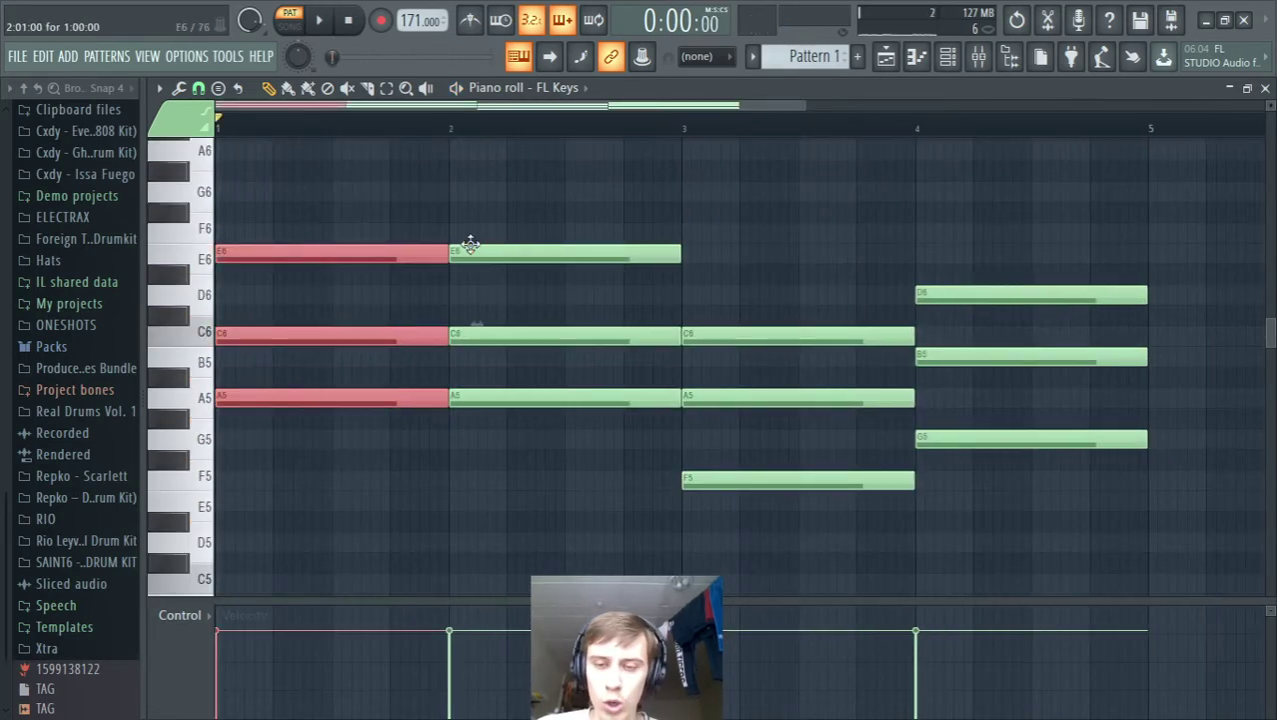
drag(543, 203, 530, 440)
key(Delete)
drag(528, 447, 681, 274)
click(759, 236)
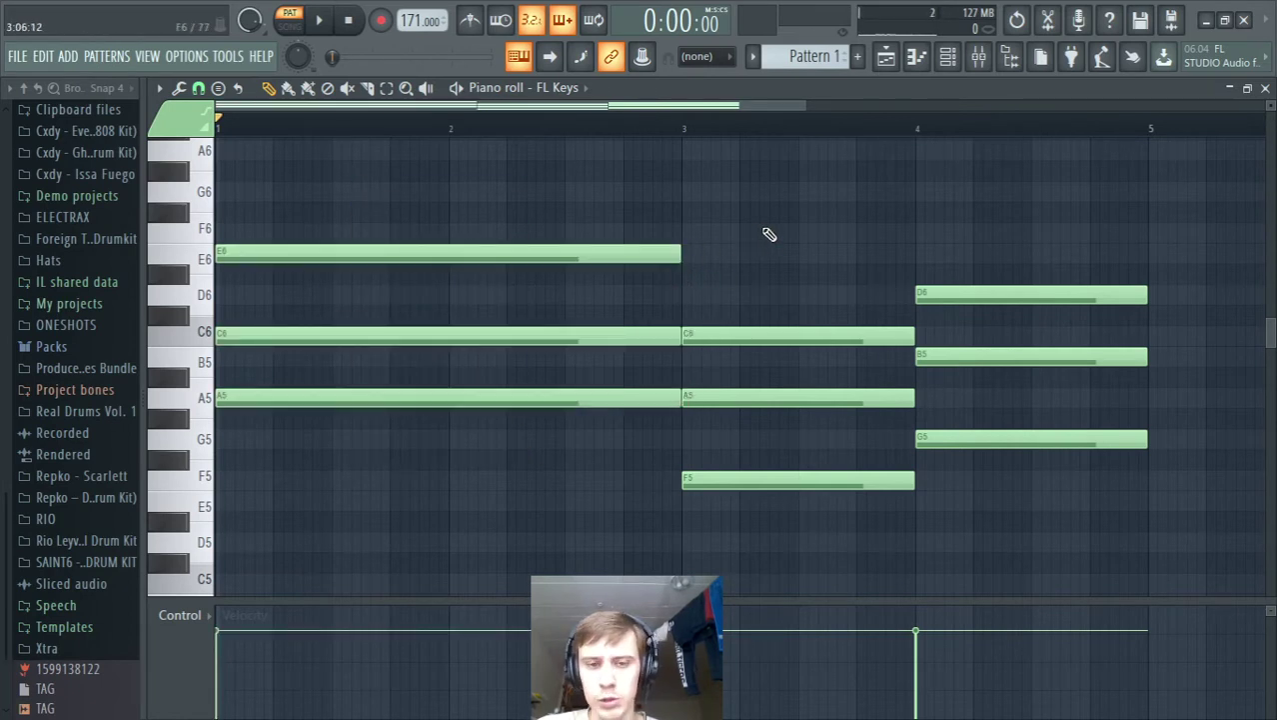
Step: Play back the progression with and without the metronome, leaving the metronome off
key(space)
drag(806, 106, 1108, 106)
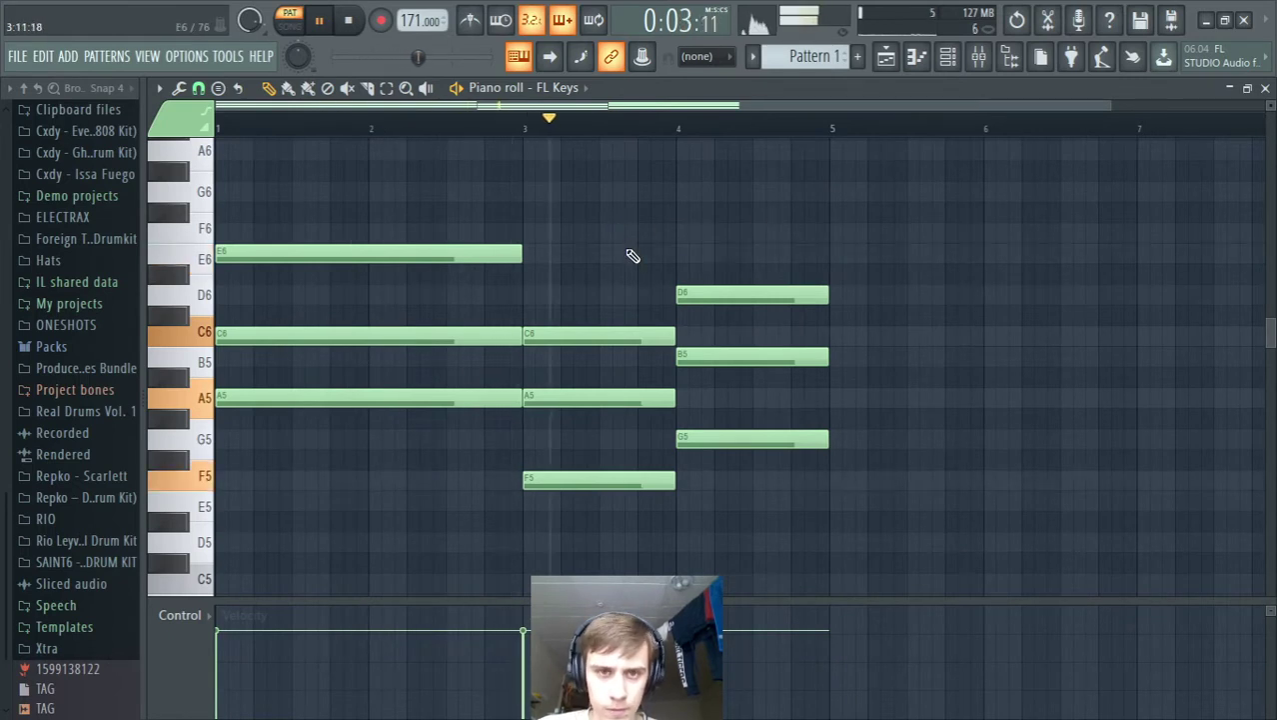
key(space)
key(ctrl+m)
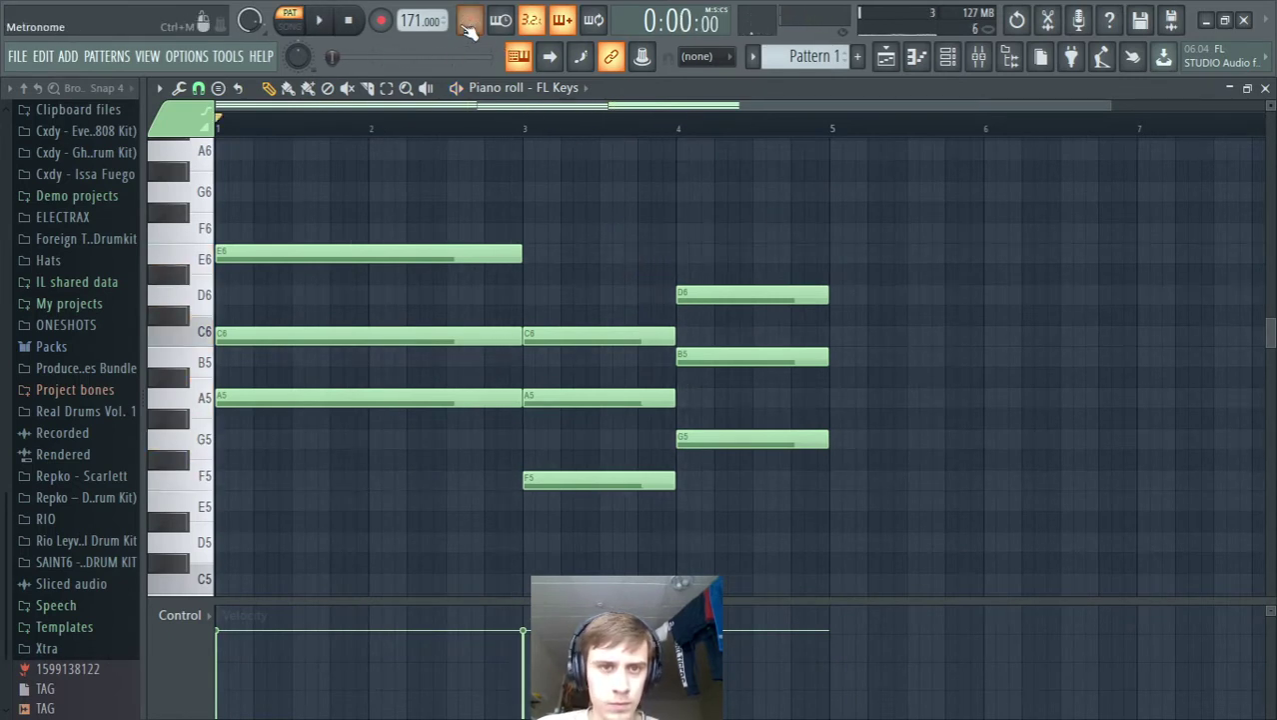
key(space)
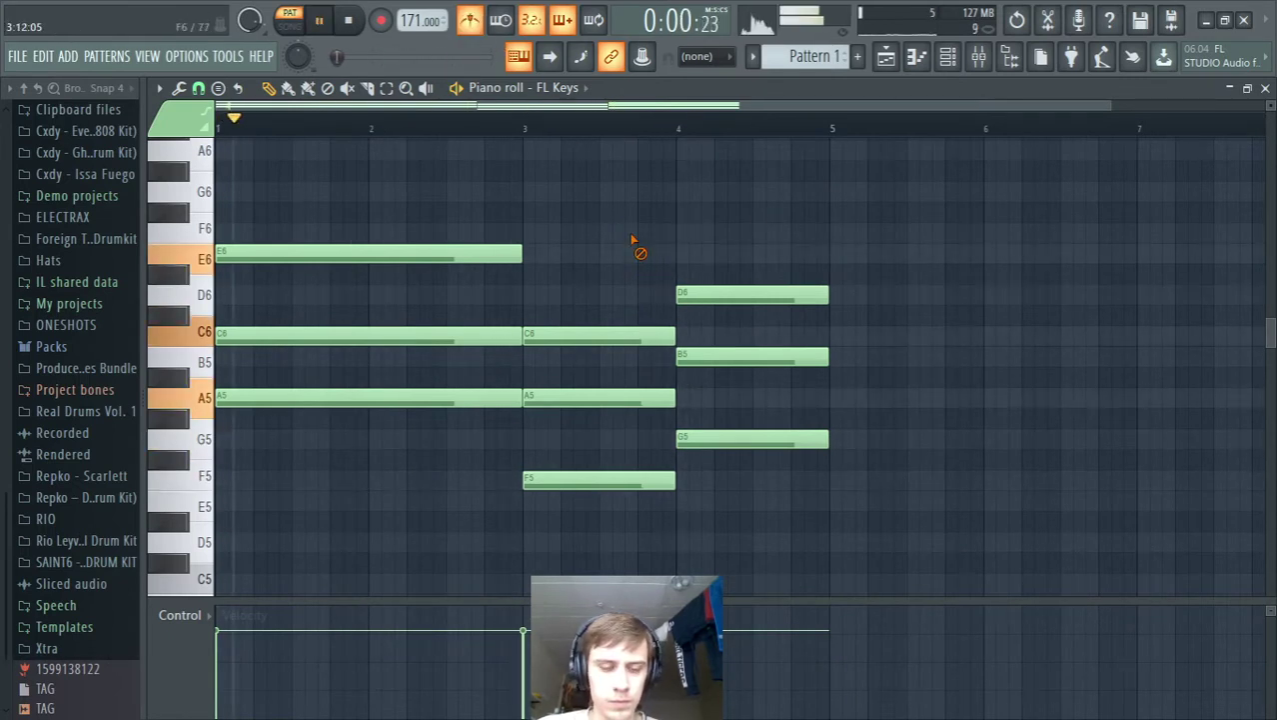
click(469, 24)
click(469, 21)
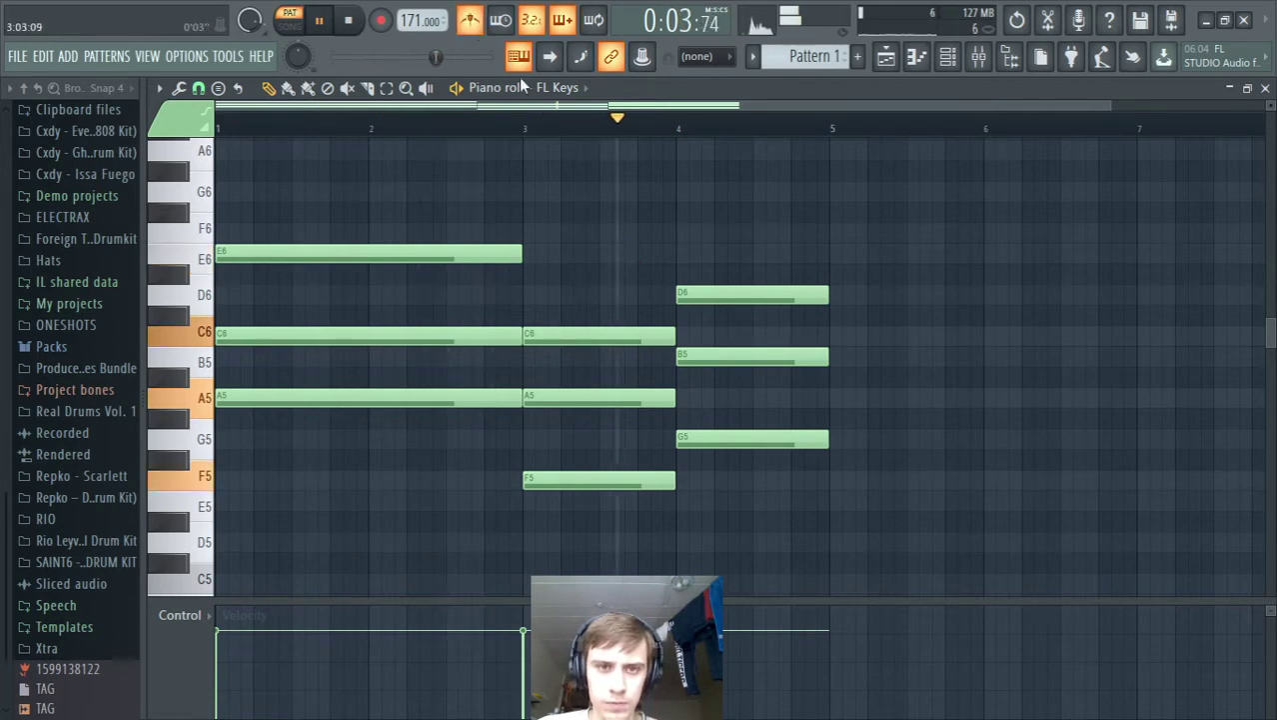
click(480, 22)
key(space)
Step: Shorten the three notes of the bar 4 chord from the front so they start one beat into the bar
mouse_move(769, 514)
mouse_down()
mouse_move(741, 297)
mouse_move(780, 301)
mouse_up()
drag(866, 293, 822, 304)
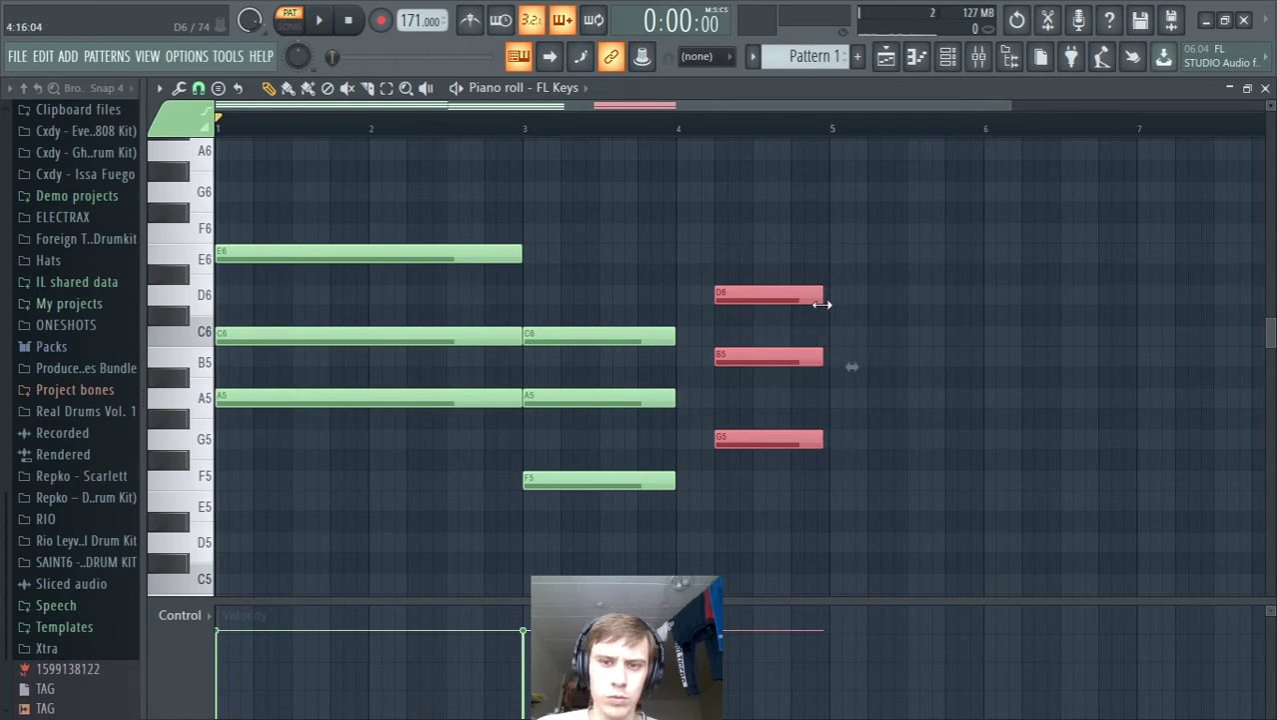
click(661, 209)
Step: Play back the progression with the delayed last chord, briefly turning the metronome on
key(space)
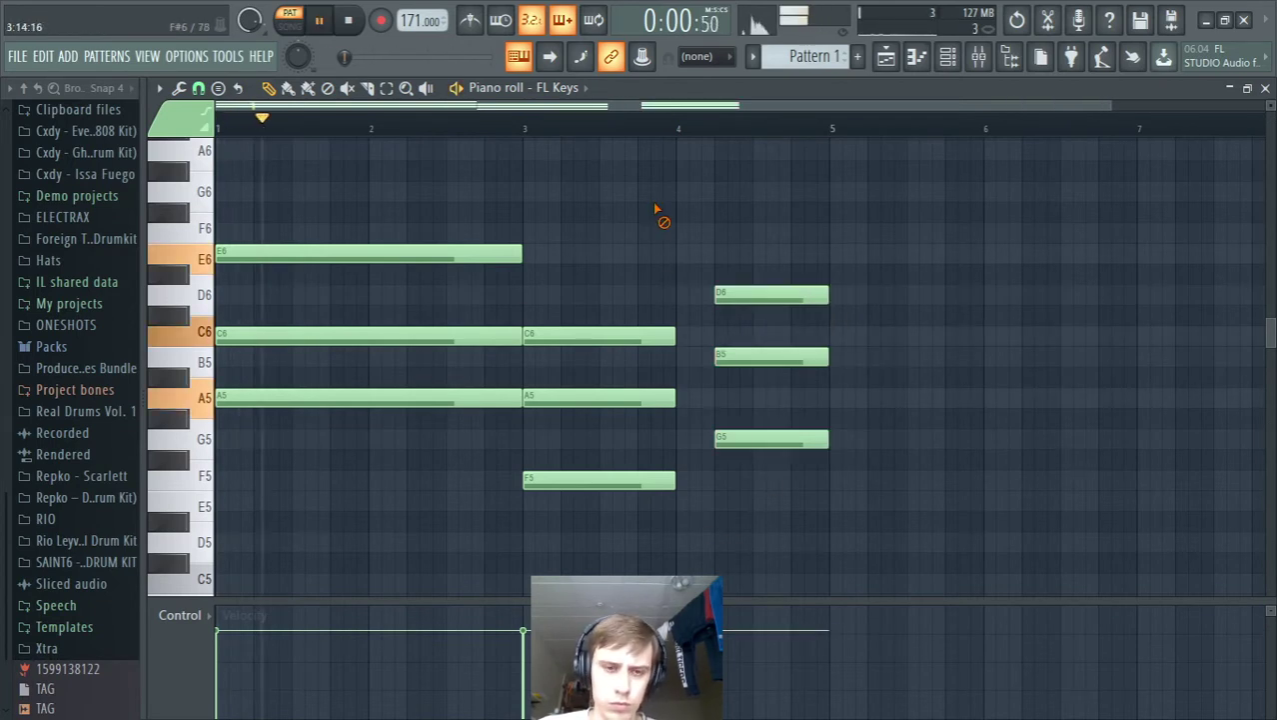
click(476, 20)
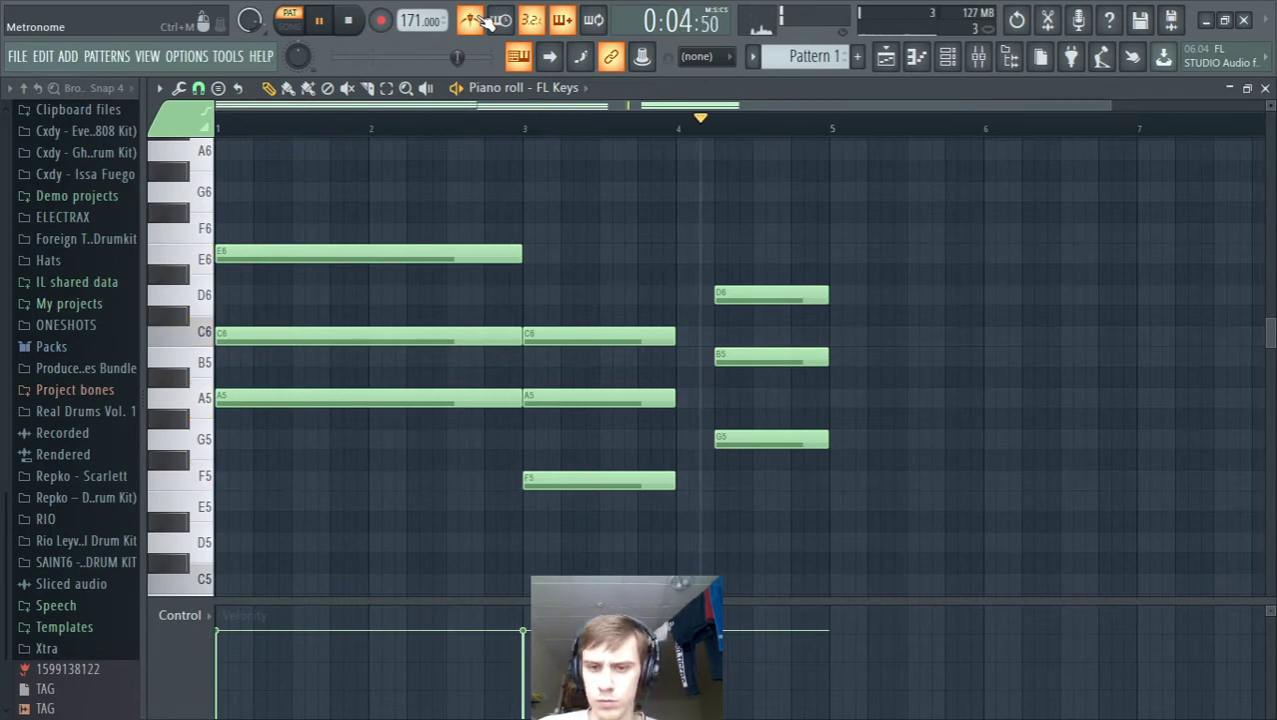
click(476, 20)
key(space)
ctrl+scroll(782, 221, up, 2)
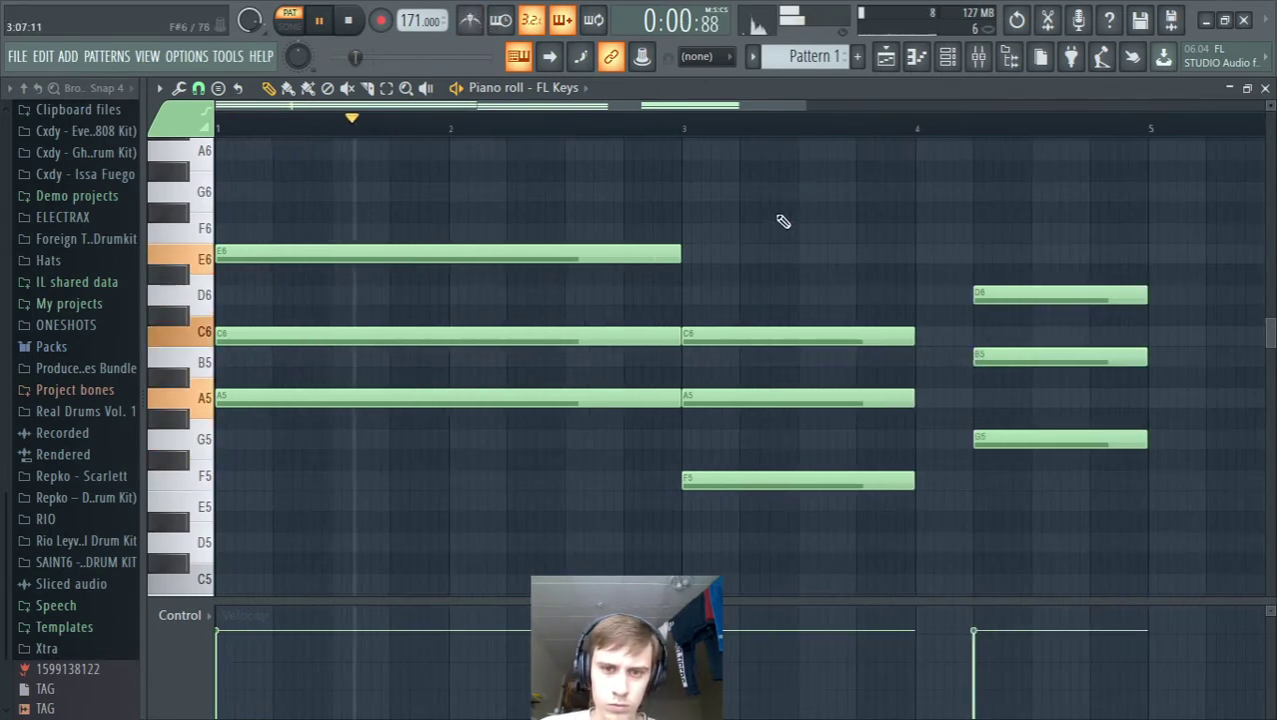
ctrl+scroll(783, 221, down, 2)
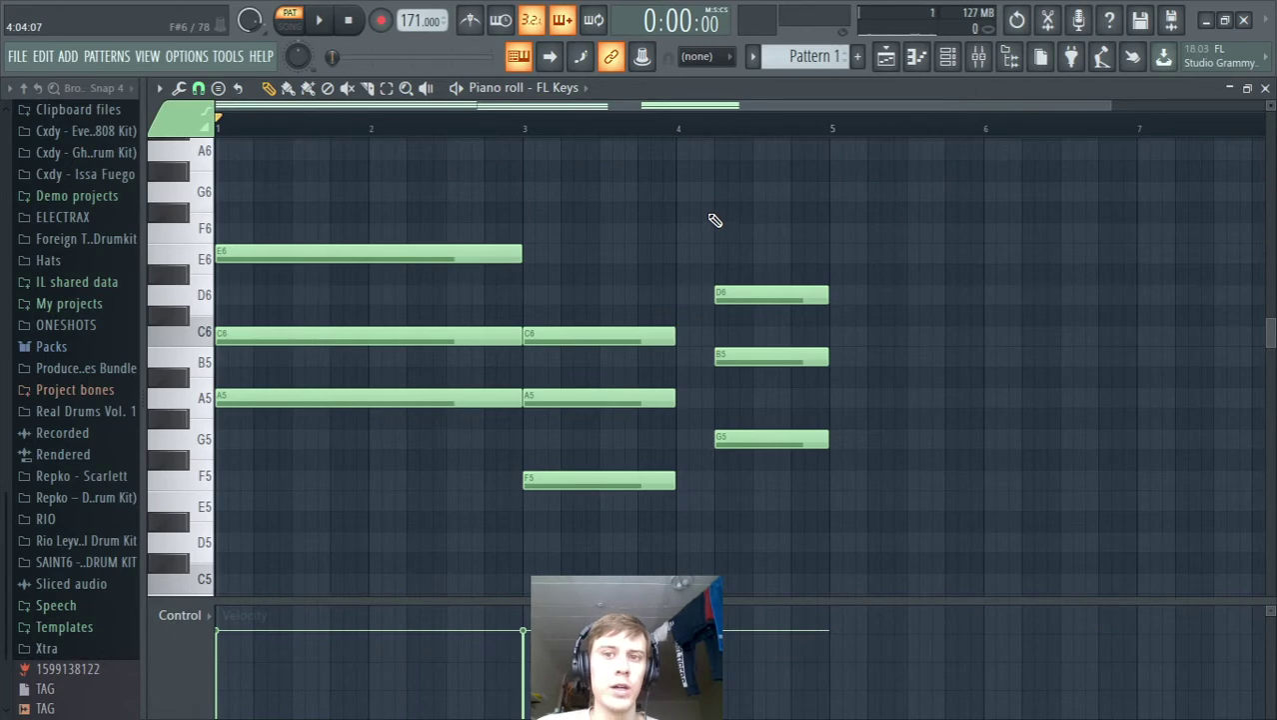
Step: Duplicate the root notes A5, F5 and G5 and place the copies two octaves lower from bar 1 as A3, F3 and G3
ctrl+click(469, 398)
ctrl+click(583, 479)
ctrl+click(779, 439)
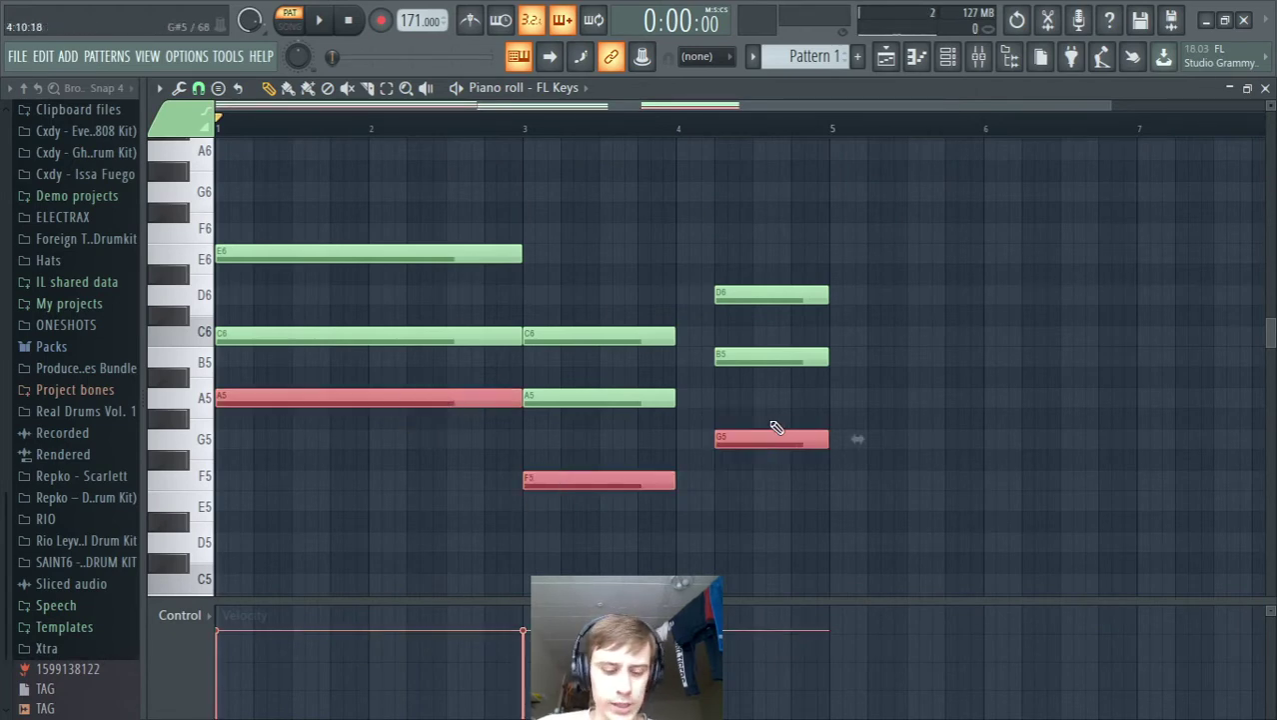
key(ctrl+b)
ctrl+scroll(811, 325, down, 2)
drag(807, 399, 244, 376)
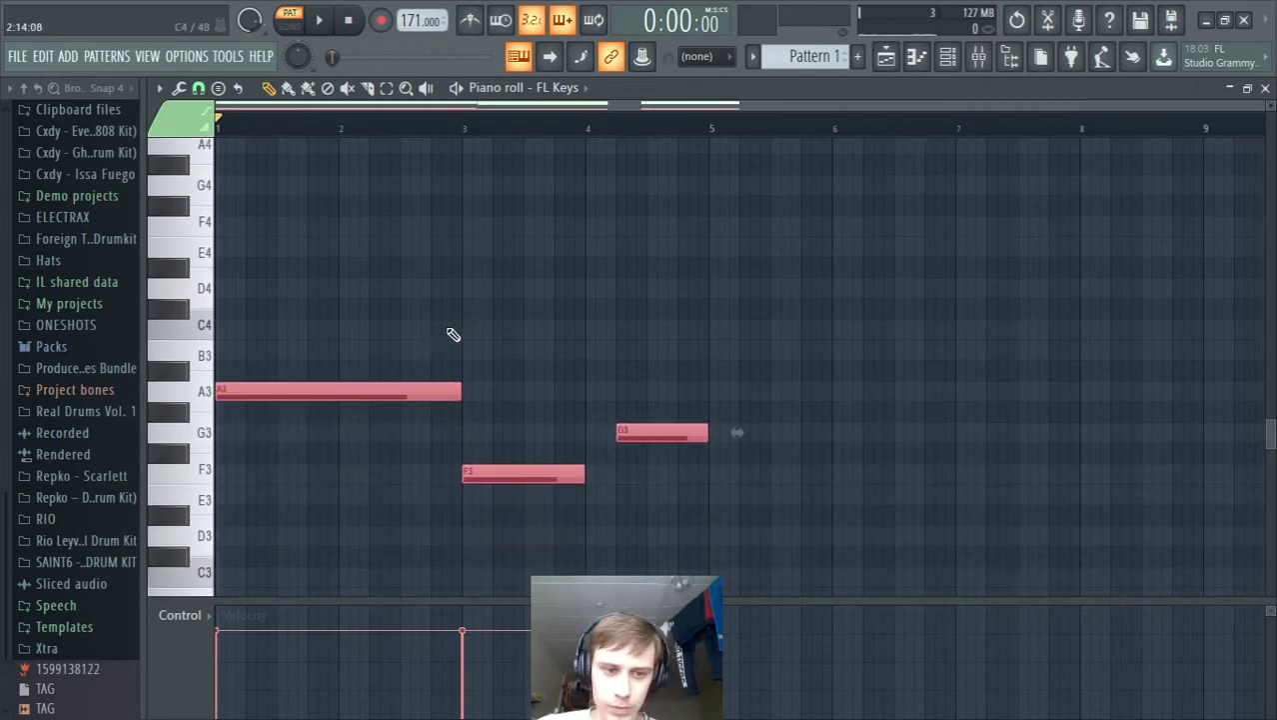
Step: Set the bass notes' velocity slightly below the chord notes' while playing back the progression, and clear the selection
ctrl+right_click(487, 322)
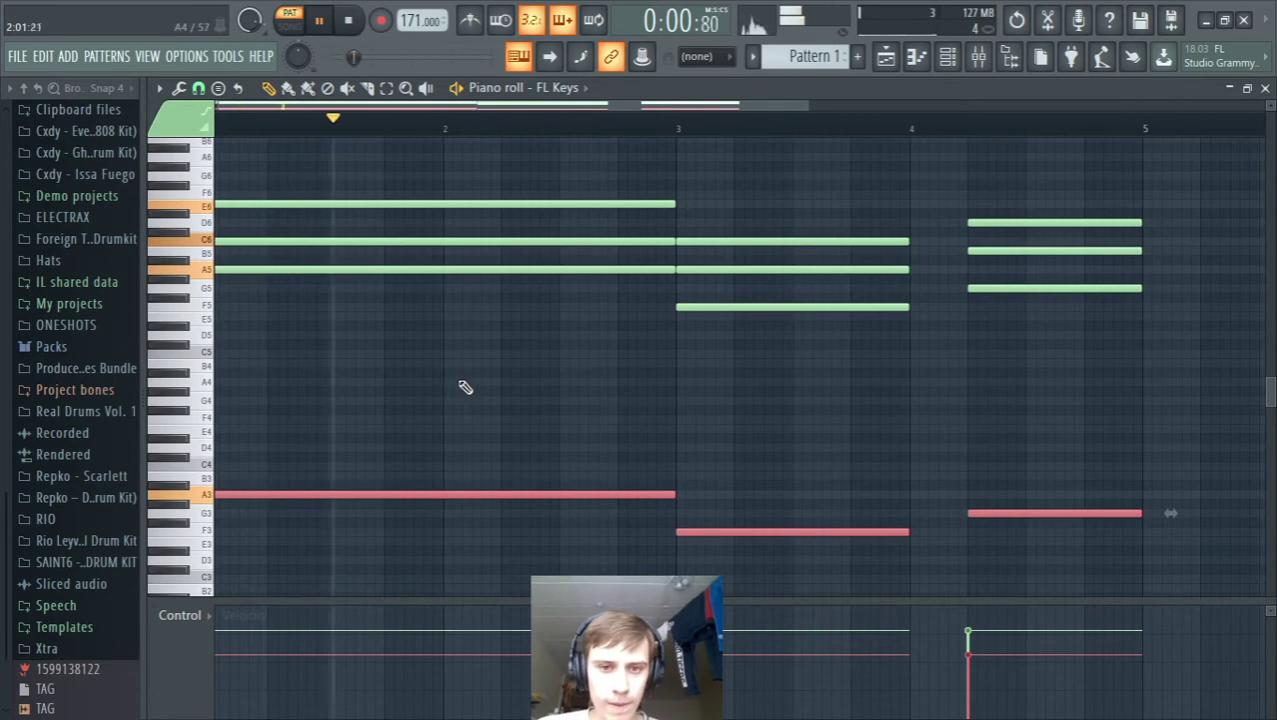
scroll(464, 390, up, 2)
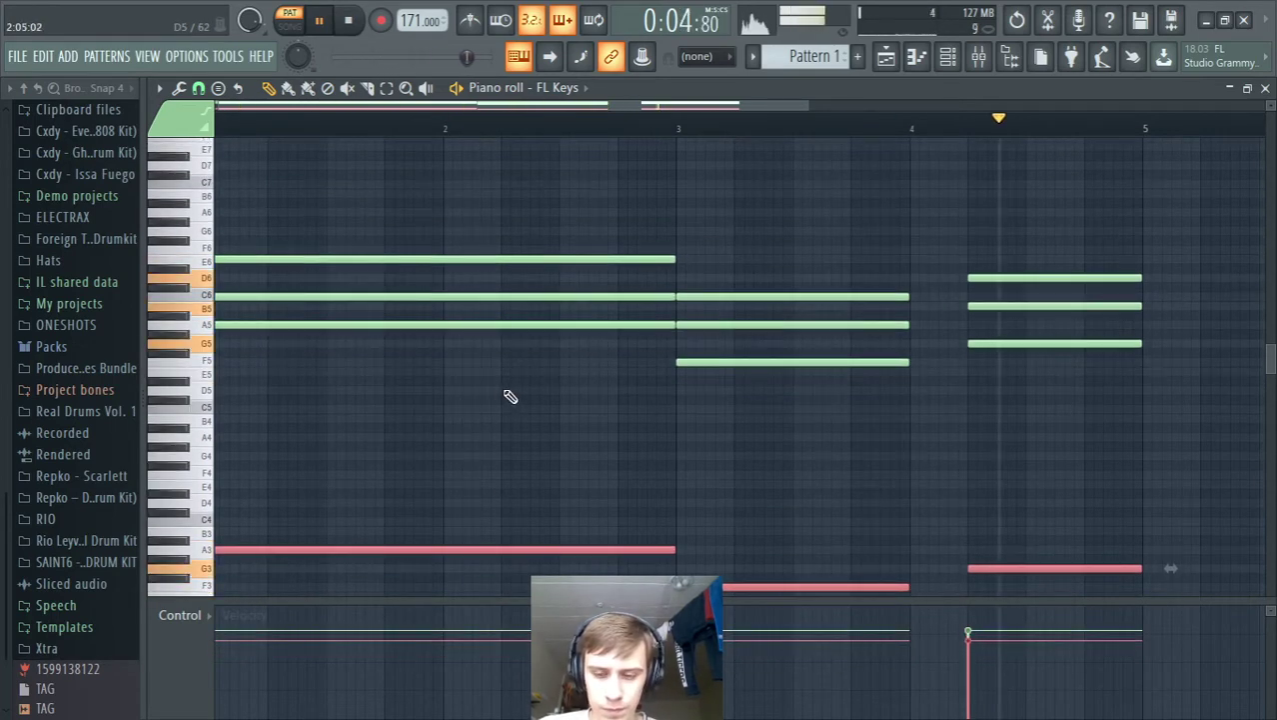
right_click(689, 446)
scroll(735, 246, down, 2)
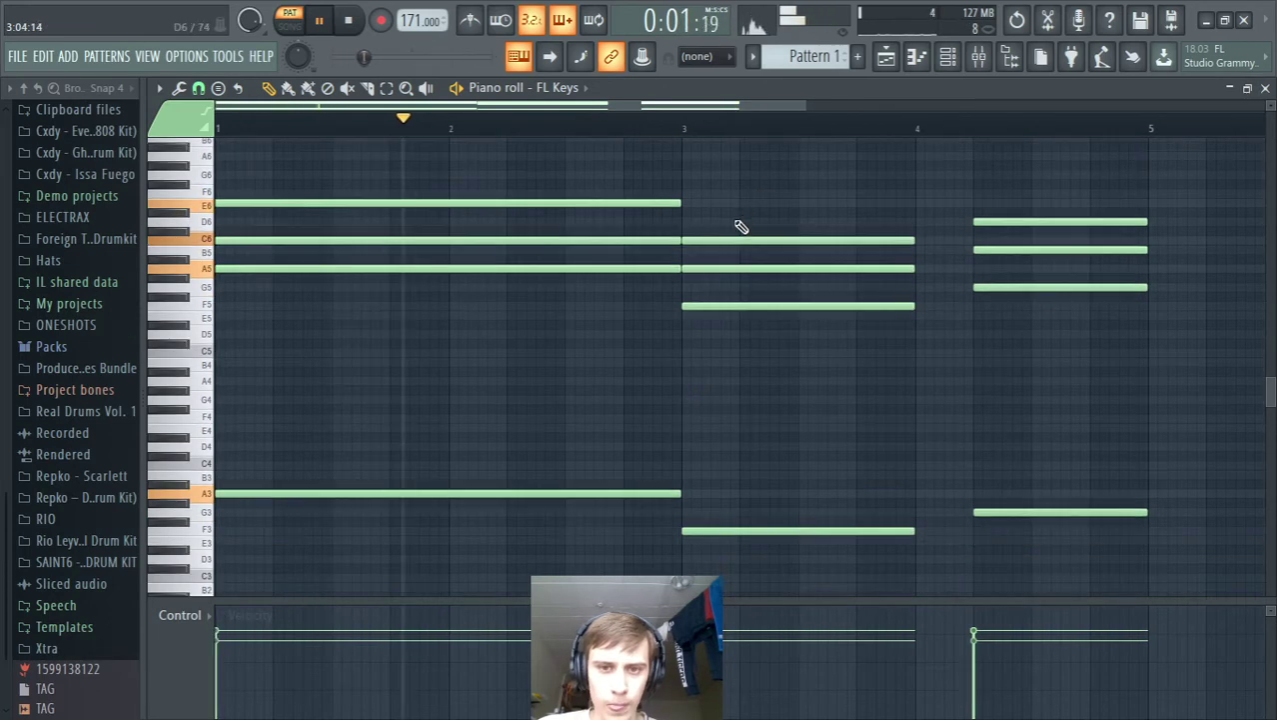
key(space)
Step: Duplicate the middle chord notes C6, A5 and B5 and place the copies an octave higher from bar 1 as C7, A6 and B6
click(616, 242)
ctrl+shift+click(788, 269)
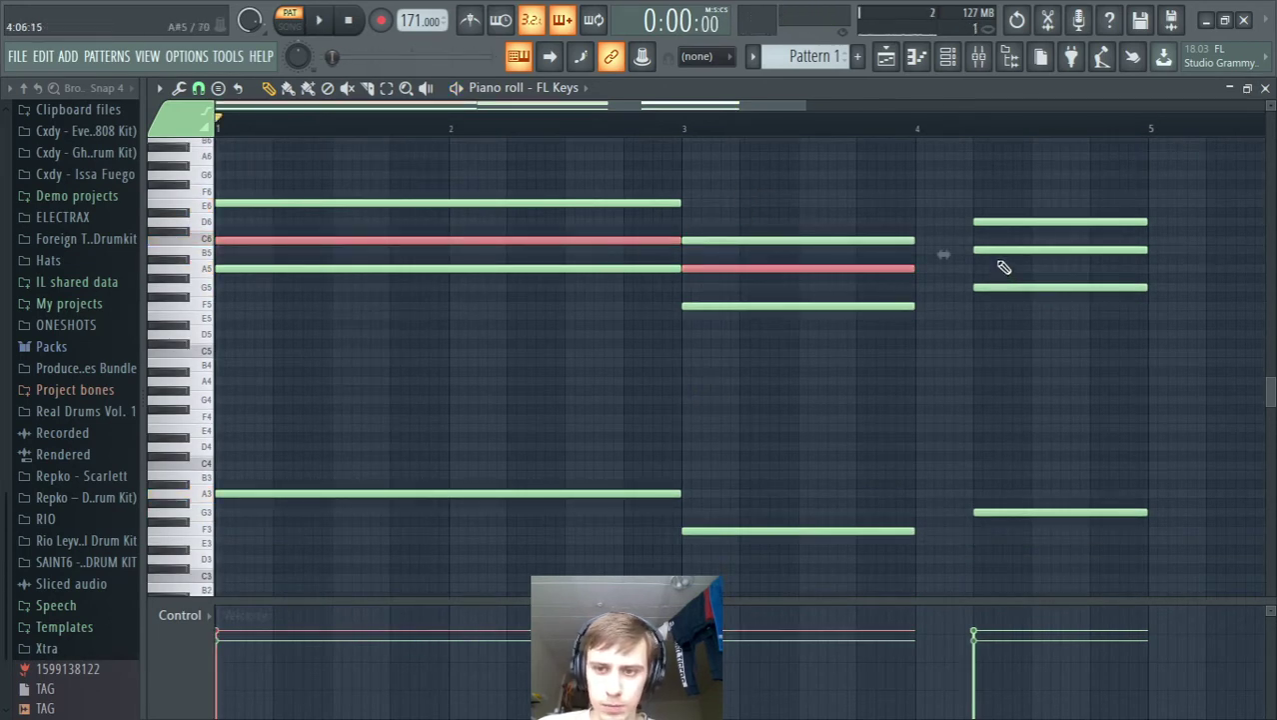
ctrl+shift+click(1059, 251)
key(ctrl+b)
ctrl+right_click(867, 215)
ctrl+right_click(718, 313)
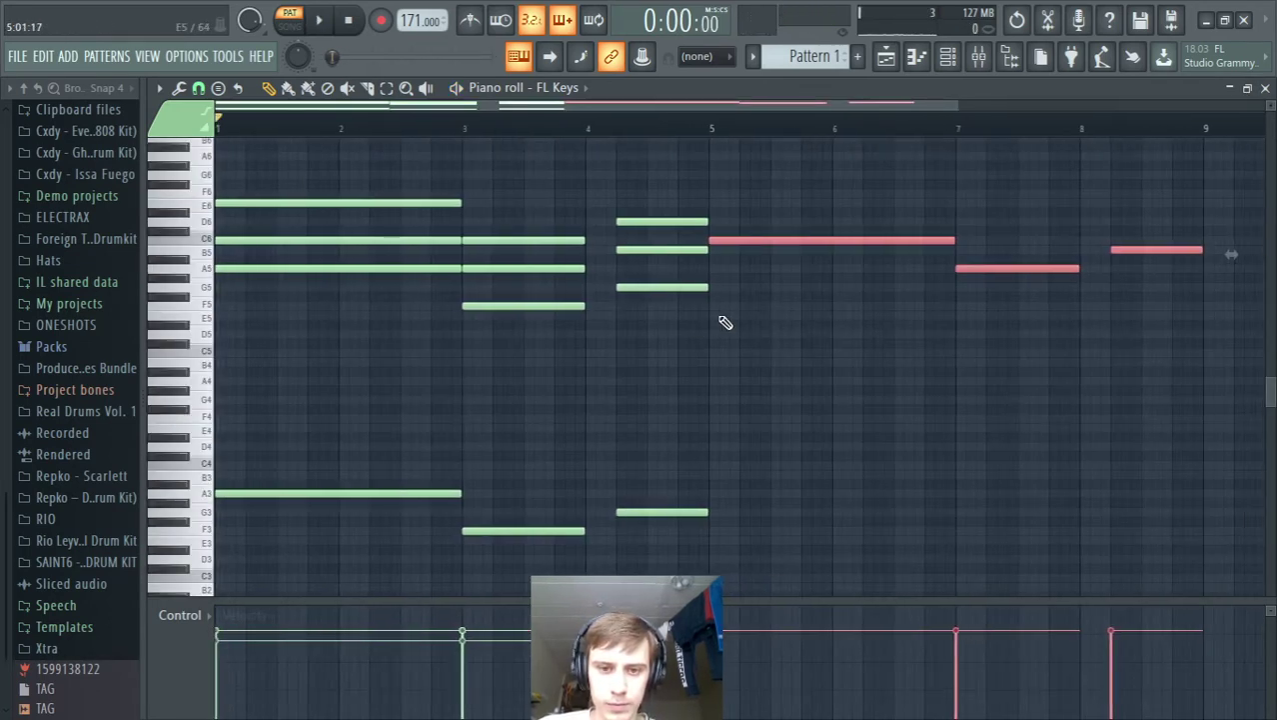
drag(735, 241, 213, 326)
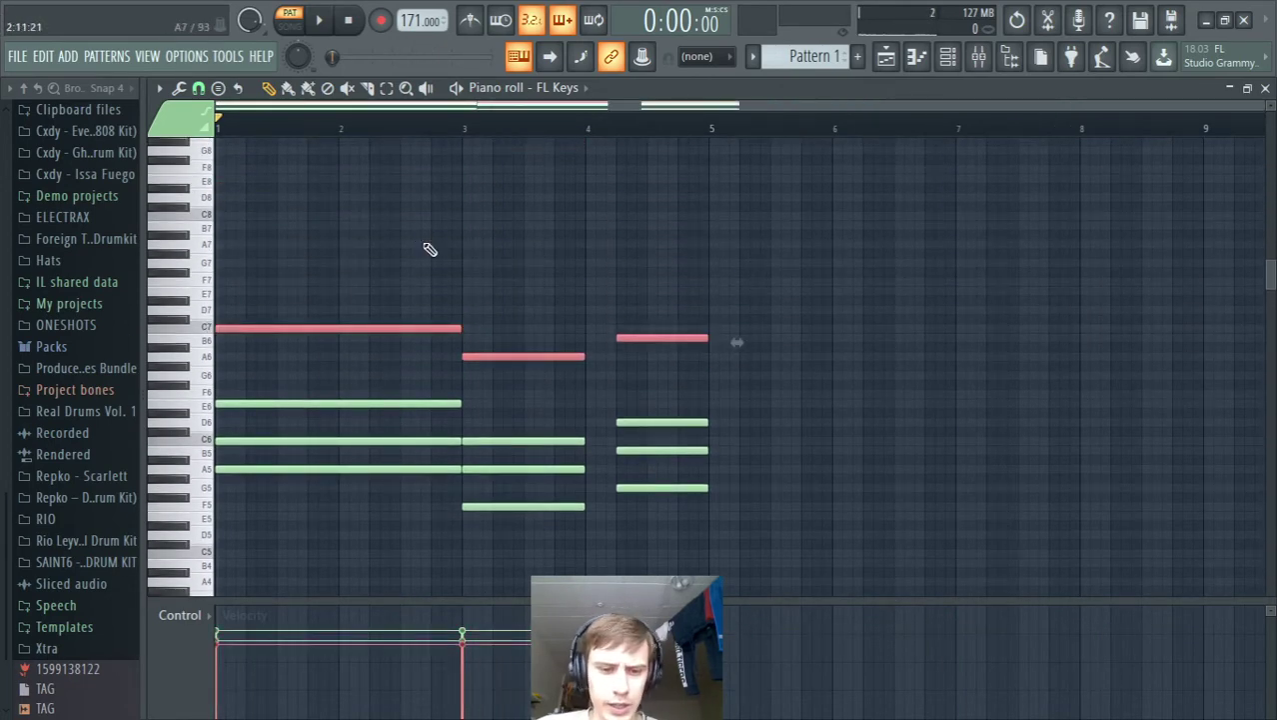
ctrl+click(571, 227)
ctrl+right_click(571, 226)
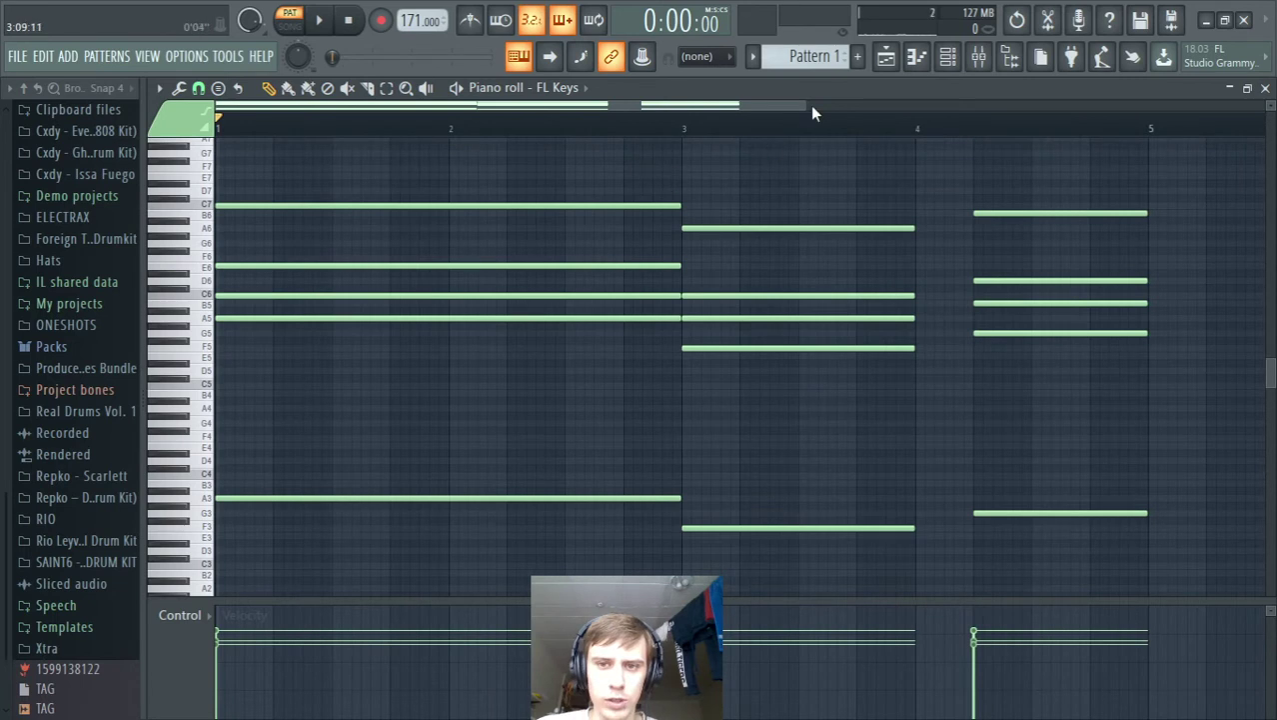
Step: Play back the progression with the added high notes C7, A6 and B6
drag(811, 113, 1104, 110)
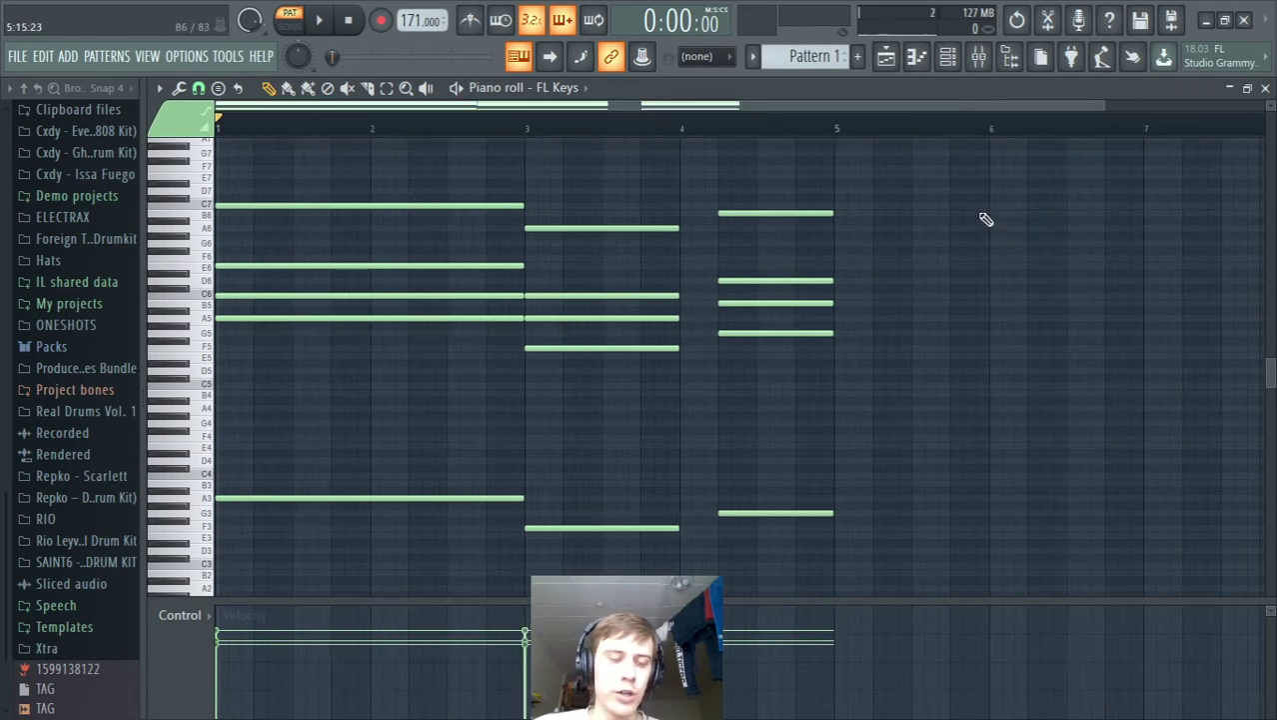
key(space)
drag(864, 238, 432, 174)
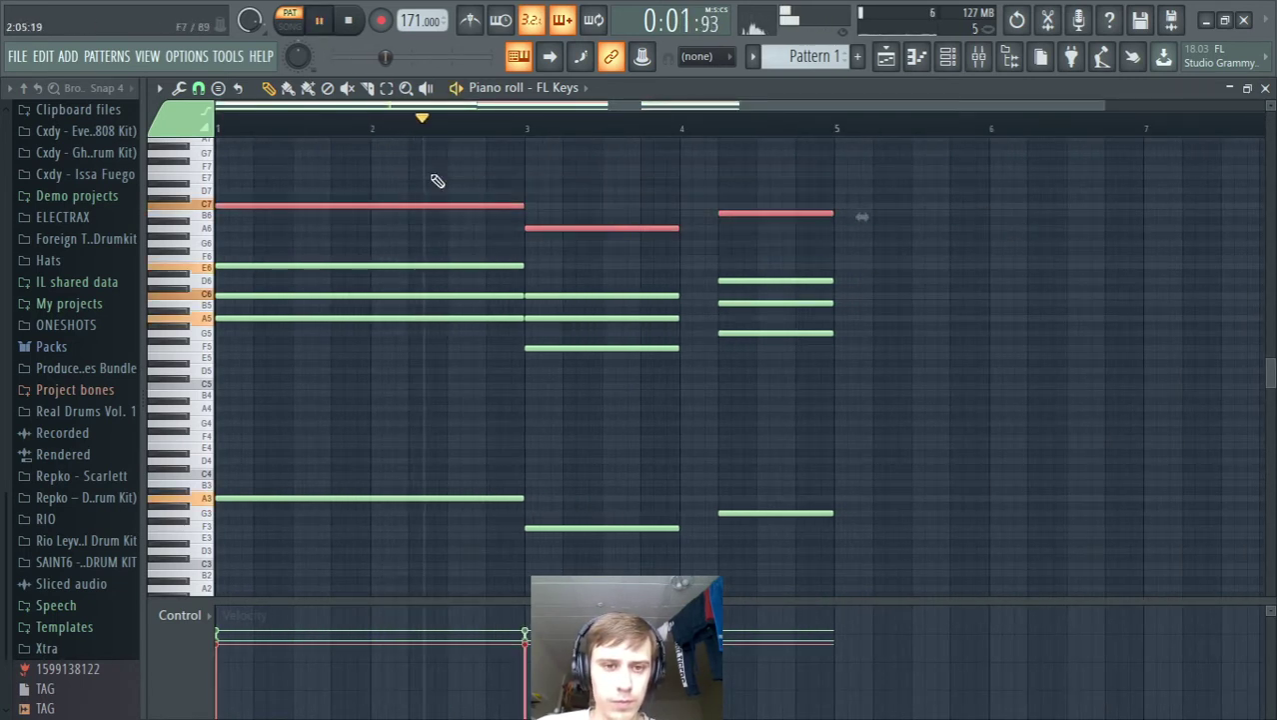
scroll(642, 222, up, 2)
right_click(642, 226)
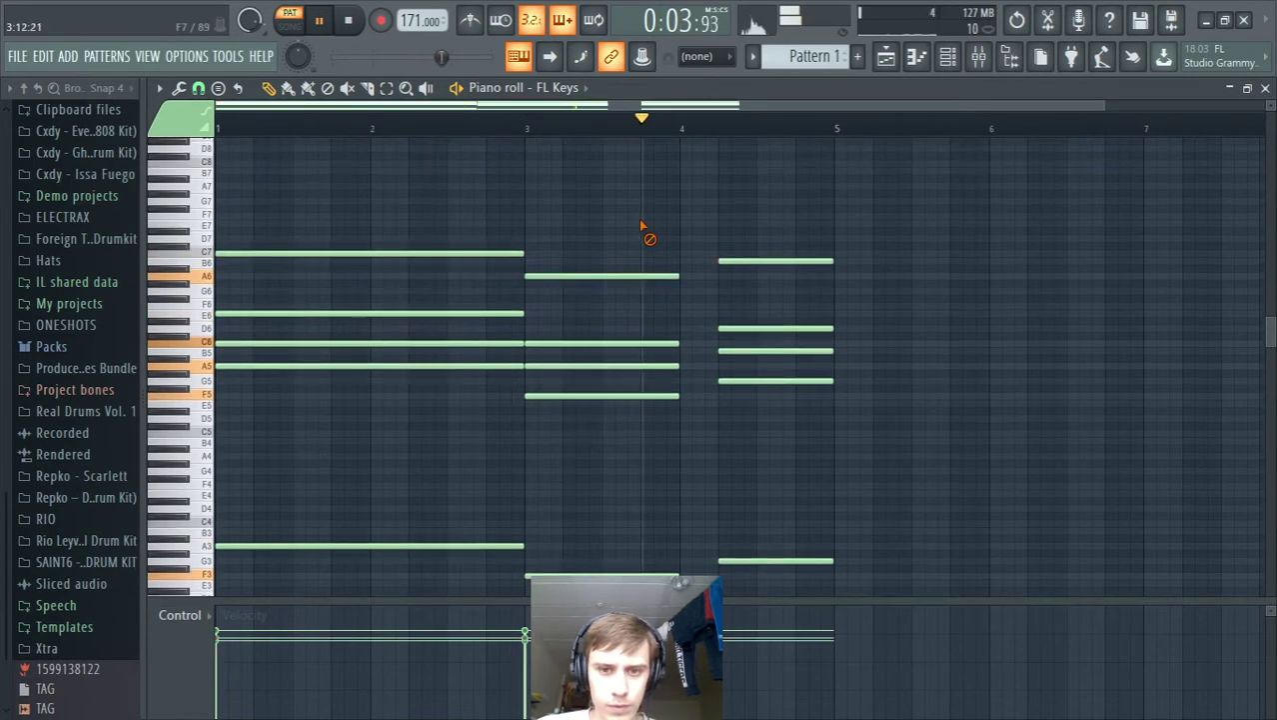
key(space)
Step: Extend all bar 4 notes, including the bass note, back to the start of the bar and play back the progression
drag(754, 427, 827, 200)
scroll(927, 388, down, 1)
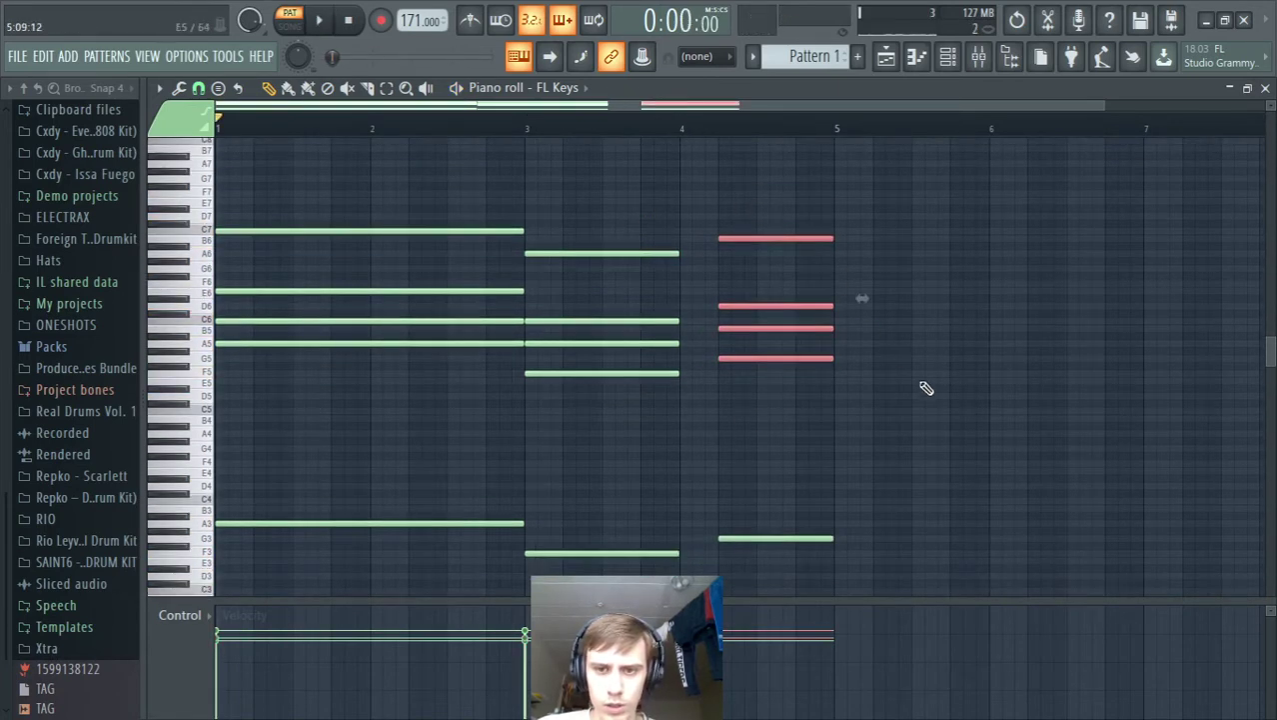
drag(869, 568, 835, 250)
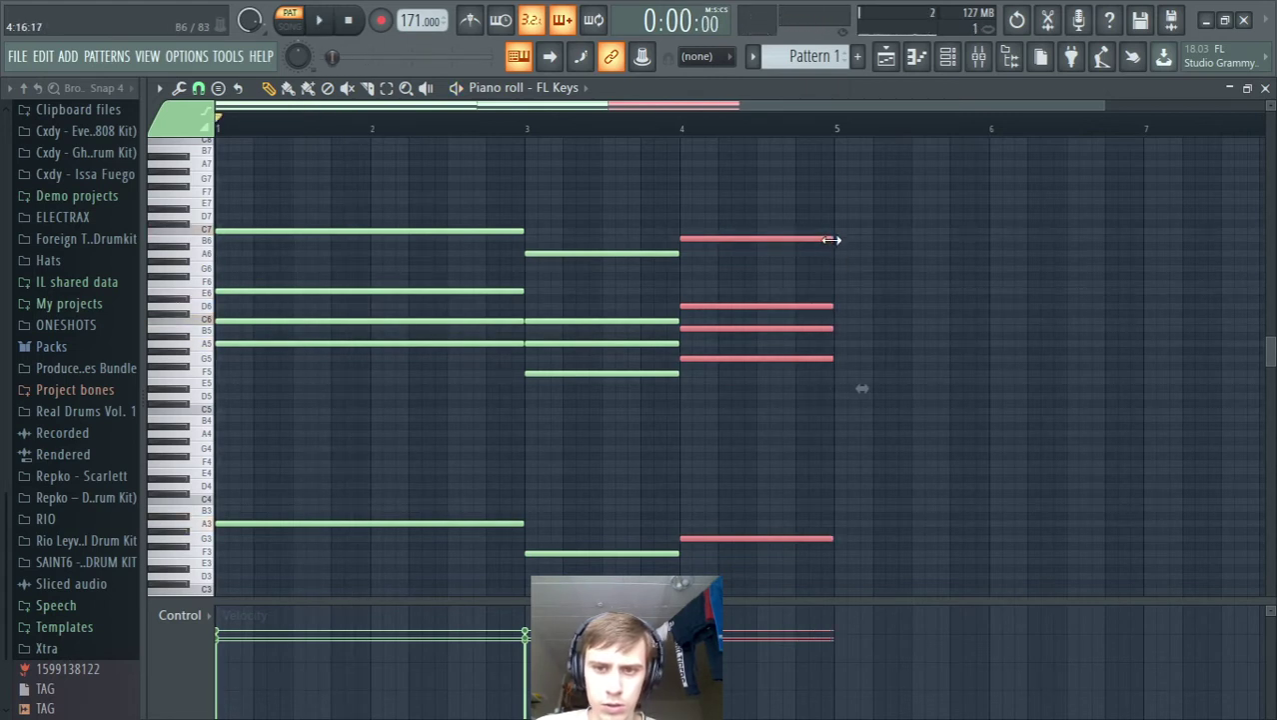
click(815, 218)
key(space)
scroll(784, 419, down, 1)
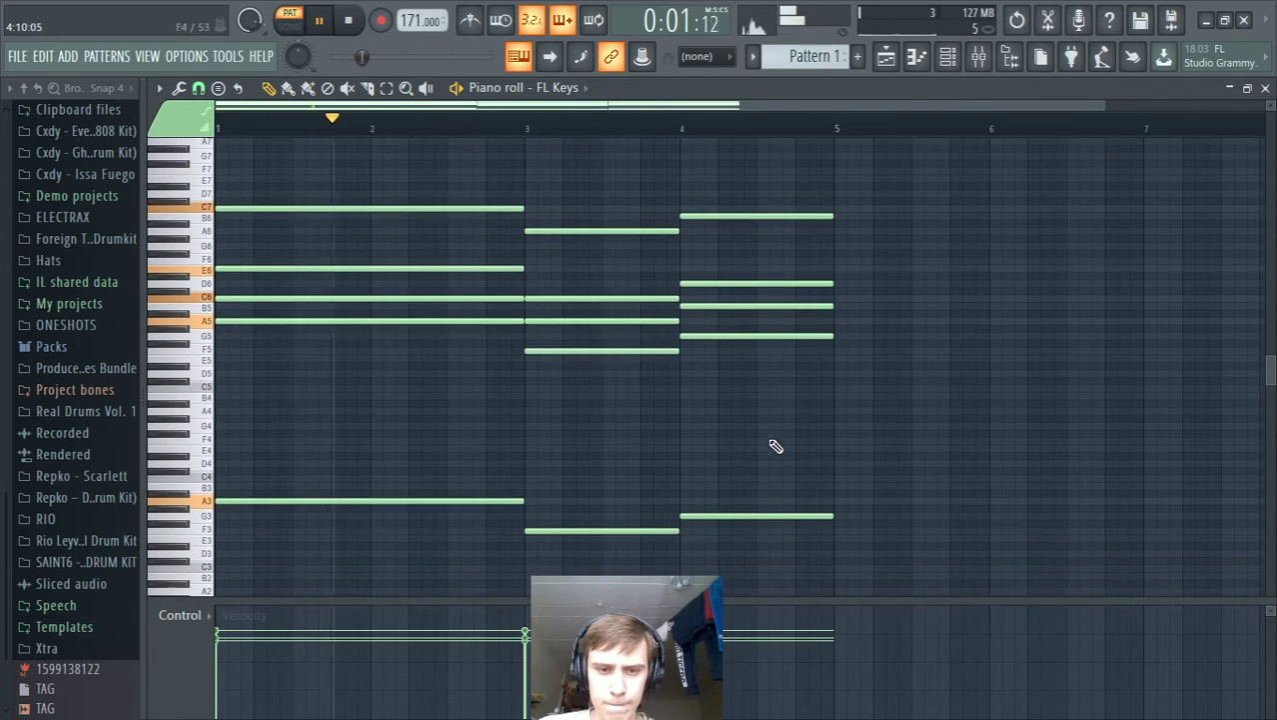
key(space)
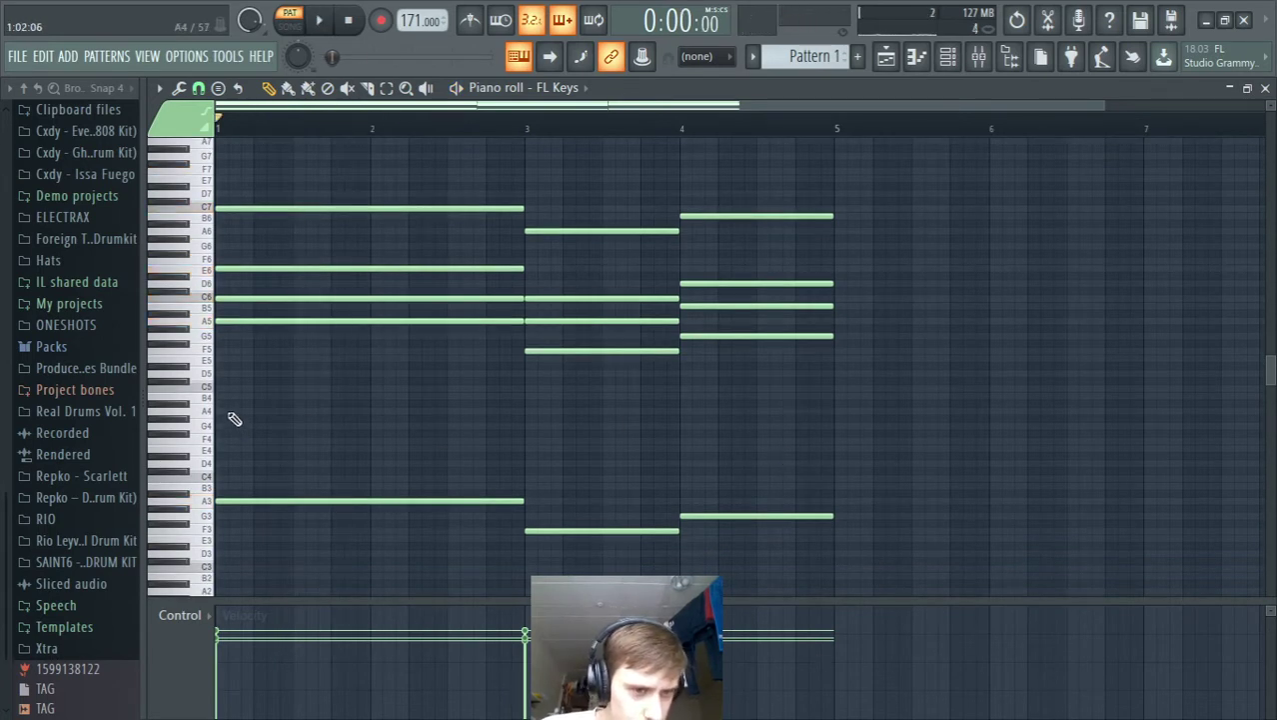
Step: Duplicate the chord notes E6, C6 and D6, place the copies two octaves lower from bar 1, and play the result at lower velocity
drag(266, 270, 313, 258)
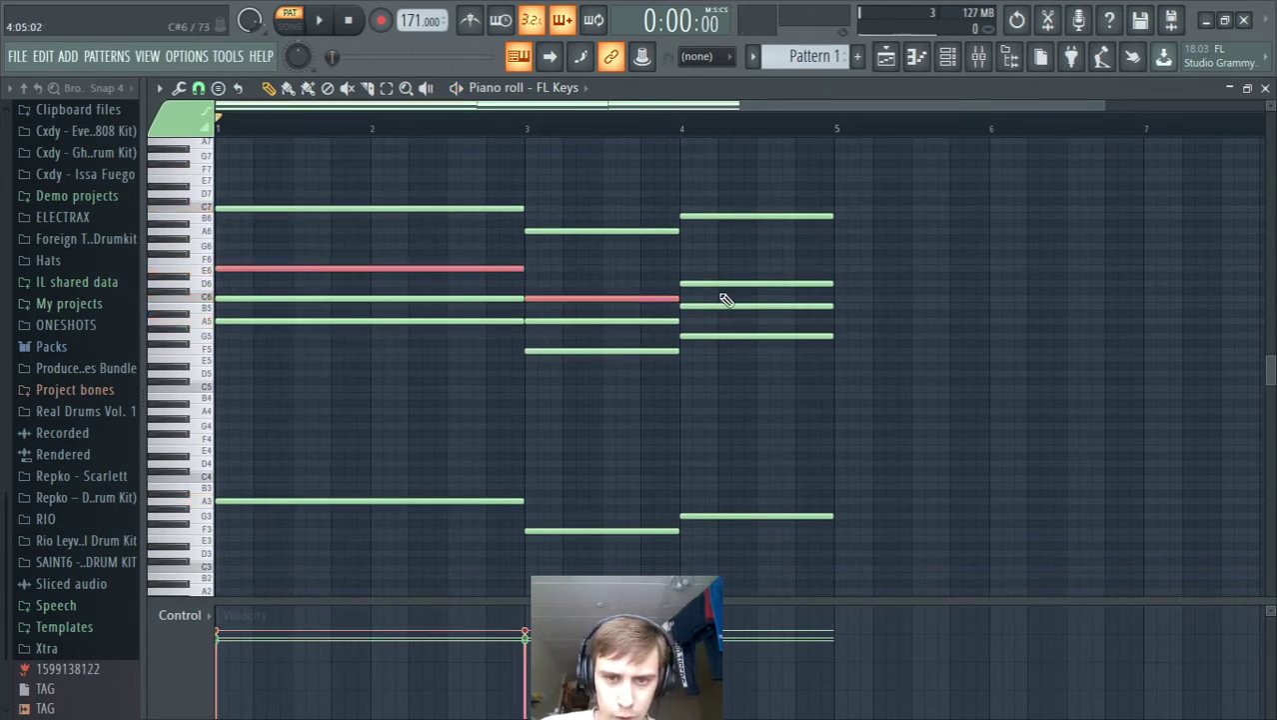
drag(721, 293, 228, 450)
key(ctrl+b)
scroll(800, 245, down, 1)
key(space)
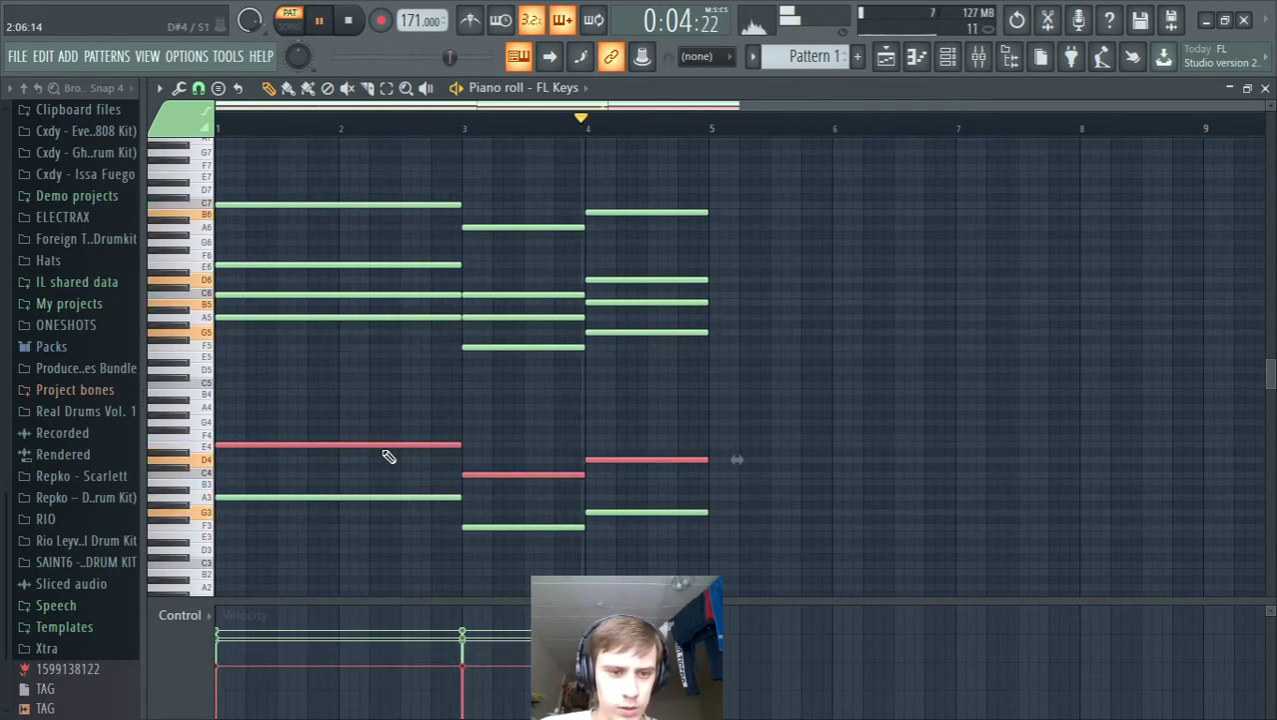
Step: Raise the copied E4, C4 and D4 notes one octave to E5, C5 and D5 and play back the progression
drag(379, 444, 368, 354)
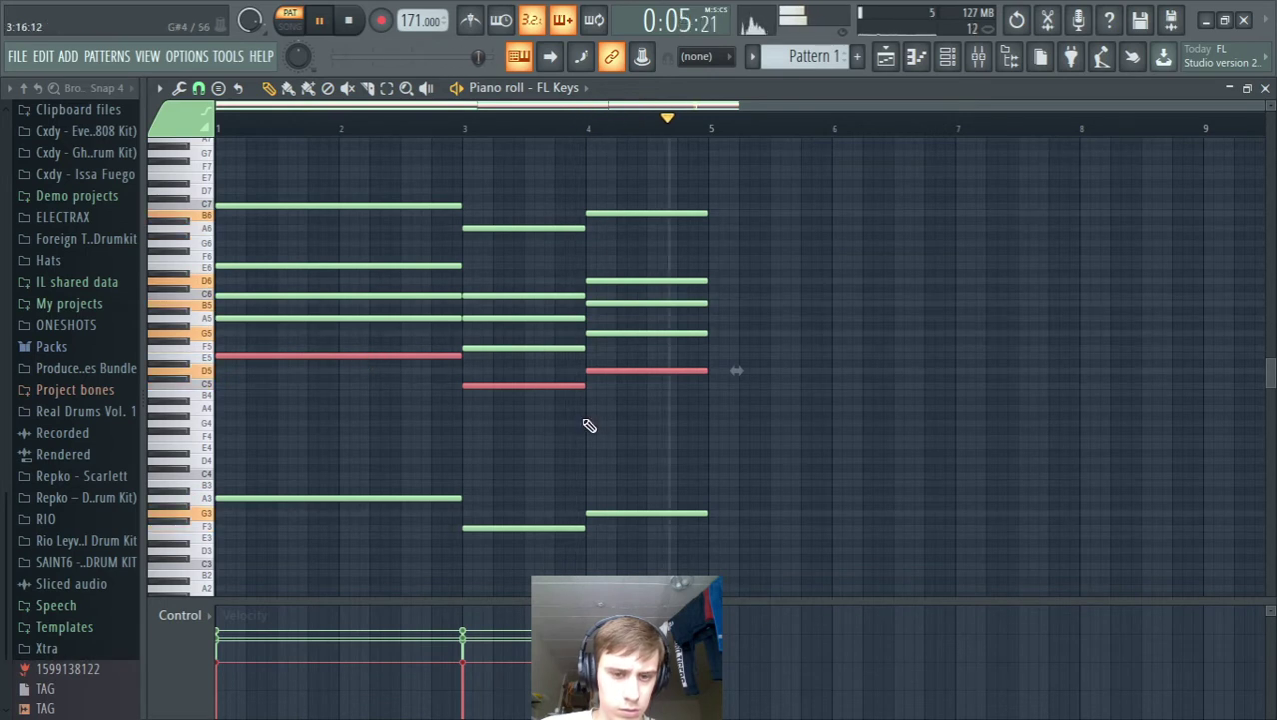
ctrl+click(747, 437)
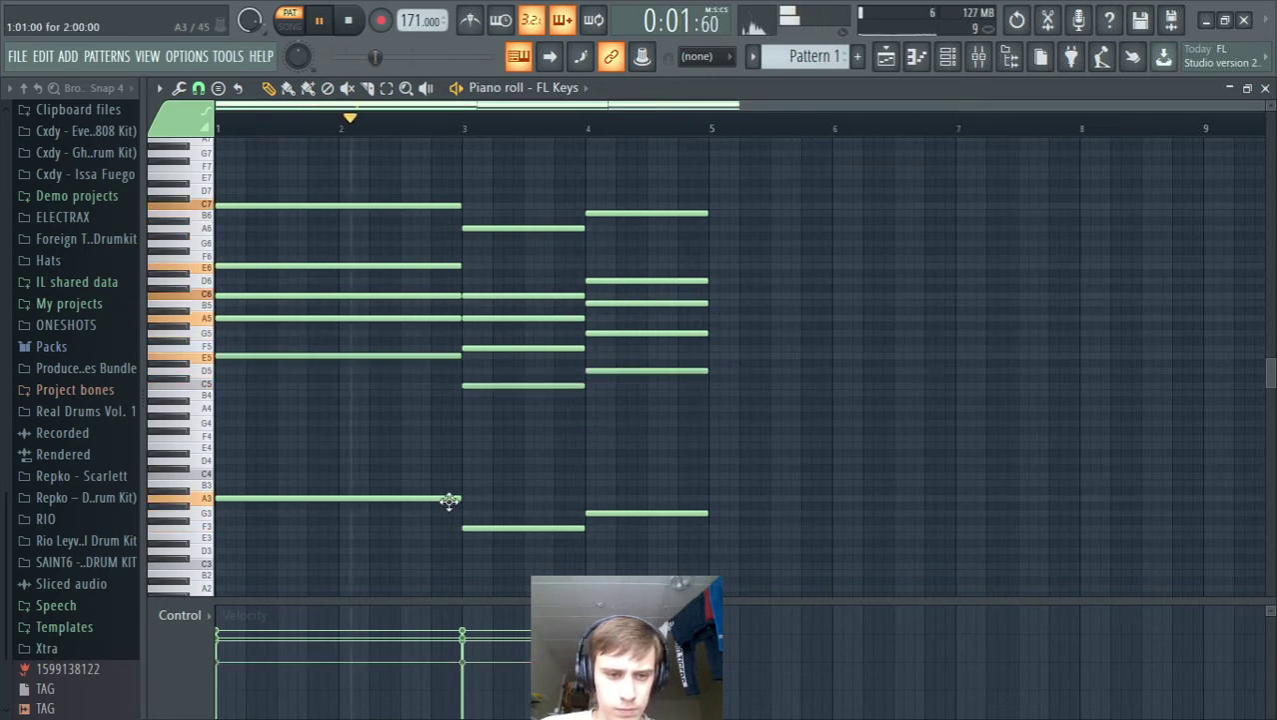
drag(379, 517, 433, 470)
scroll(473, 461, up, 1)
ctrl+click(567, 494)
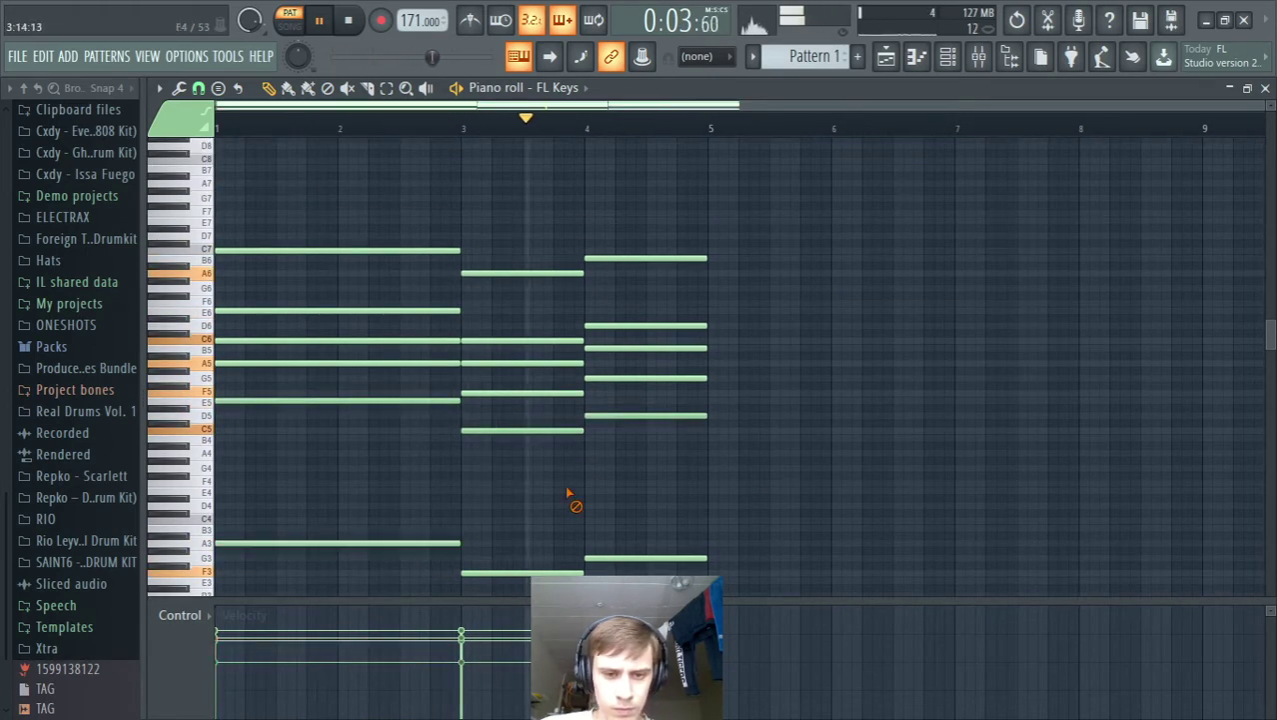
scroll(574, 492, down, 1)
scroll(582, 487, up, 2)
scroll(999, 378, down, 2)
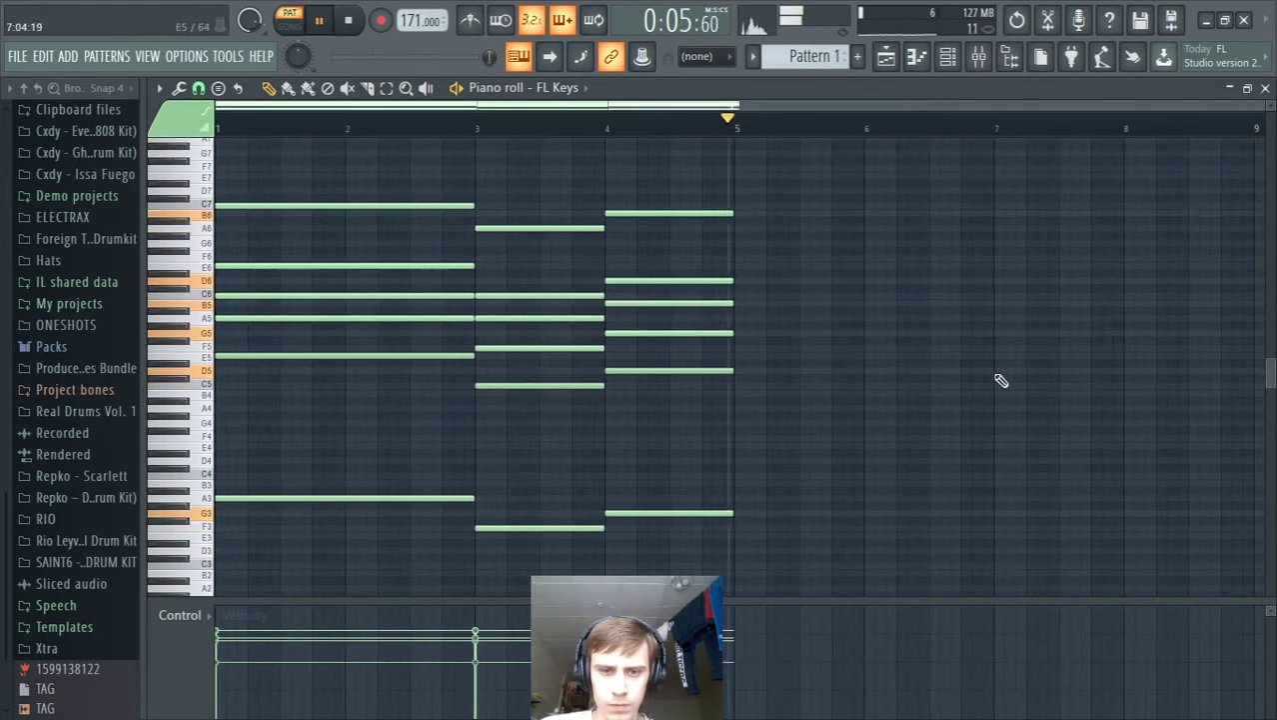
Step: Strum all notes of the progression with the strumizer at a slight start-time strength, play it back, accept it and deselect the notes
key(space)
key(ctrl+a)
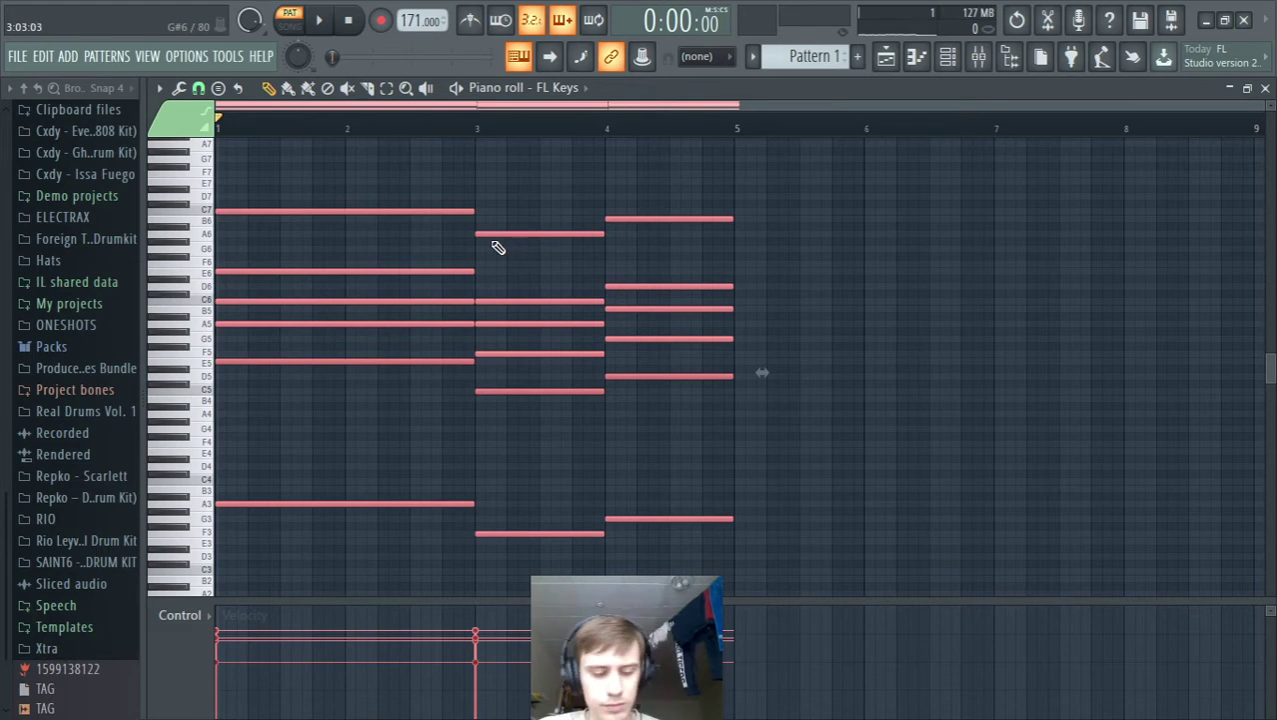
key(alt+s)
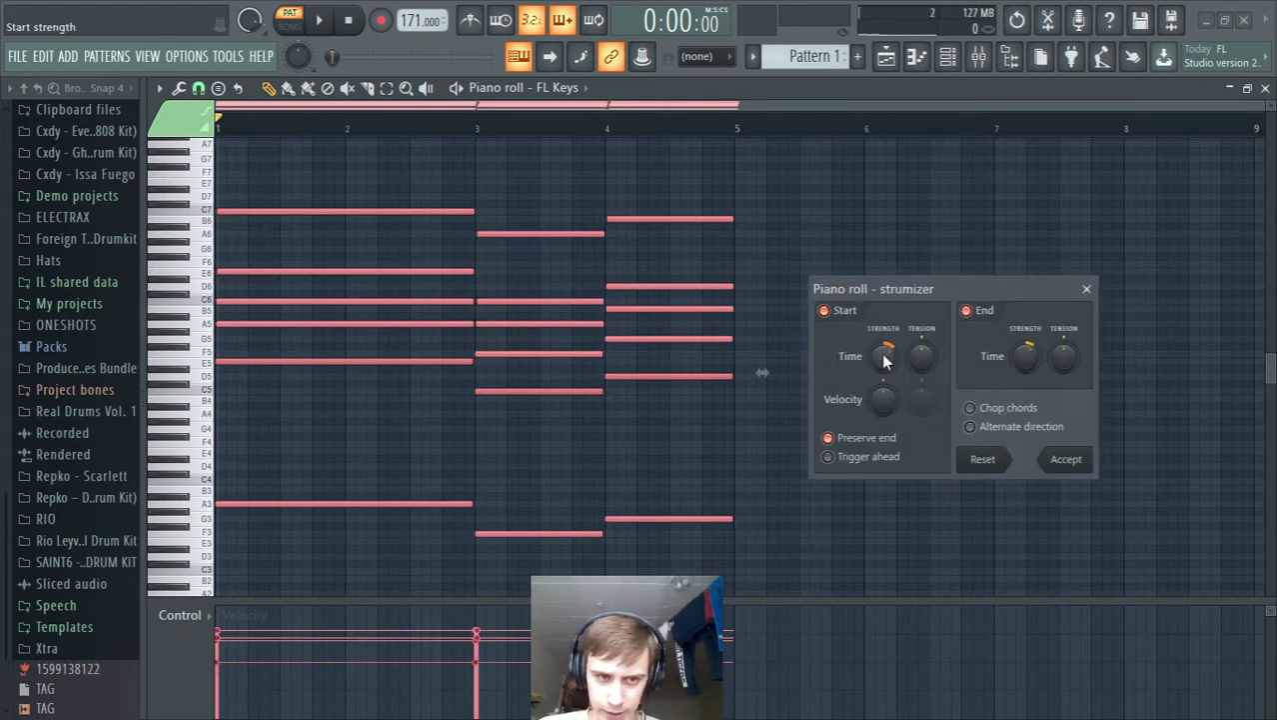
key(space)
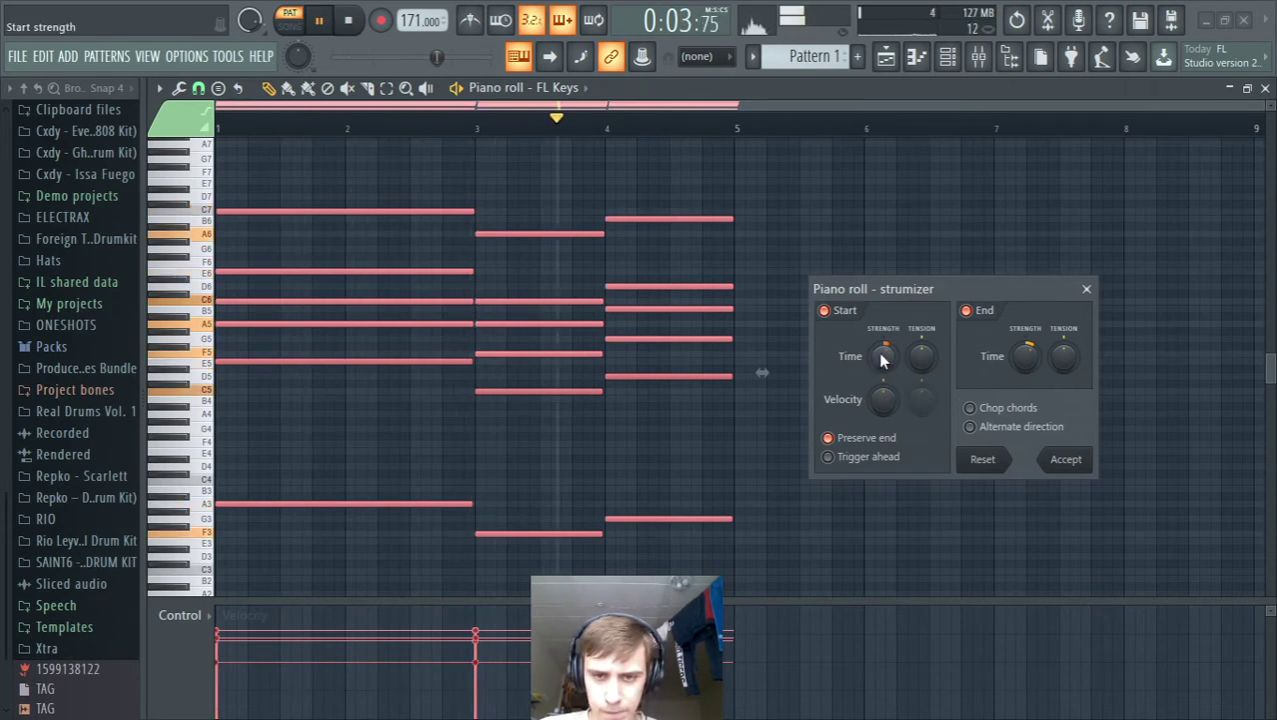
click(1066, 459)
scroll(958, 408, up, 5)
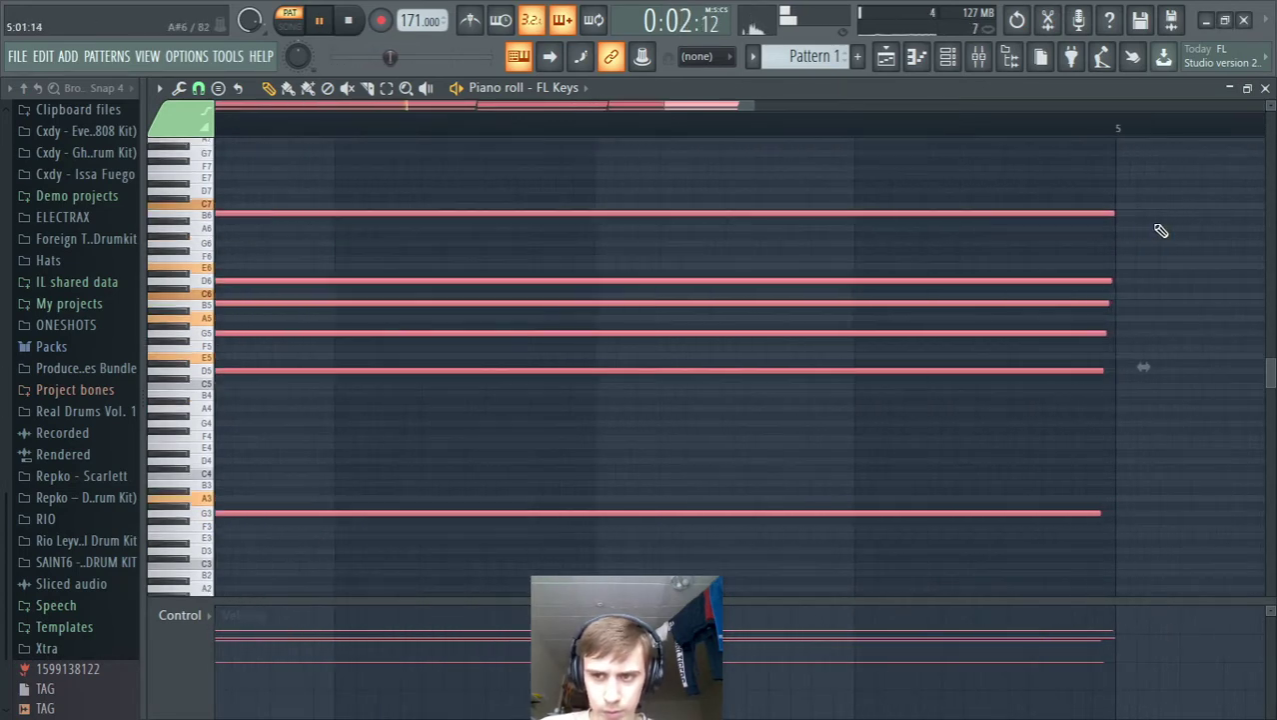
scroll(1152, 234, down, 5)
key(space)
ctrl+click(841, 200)
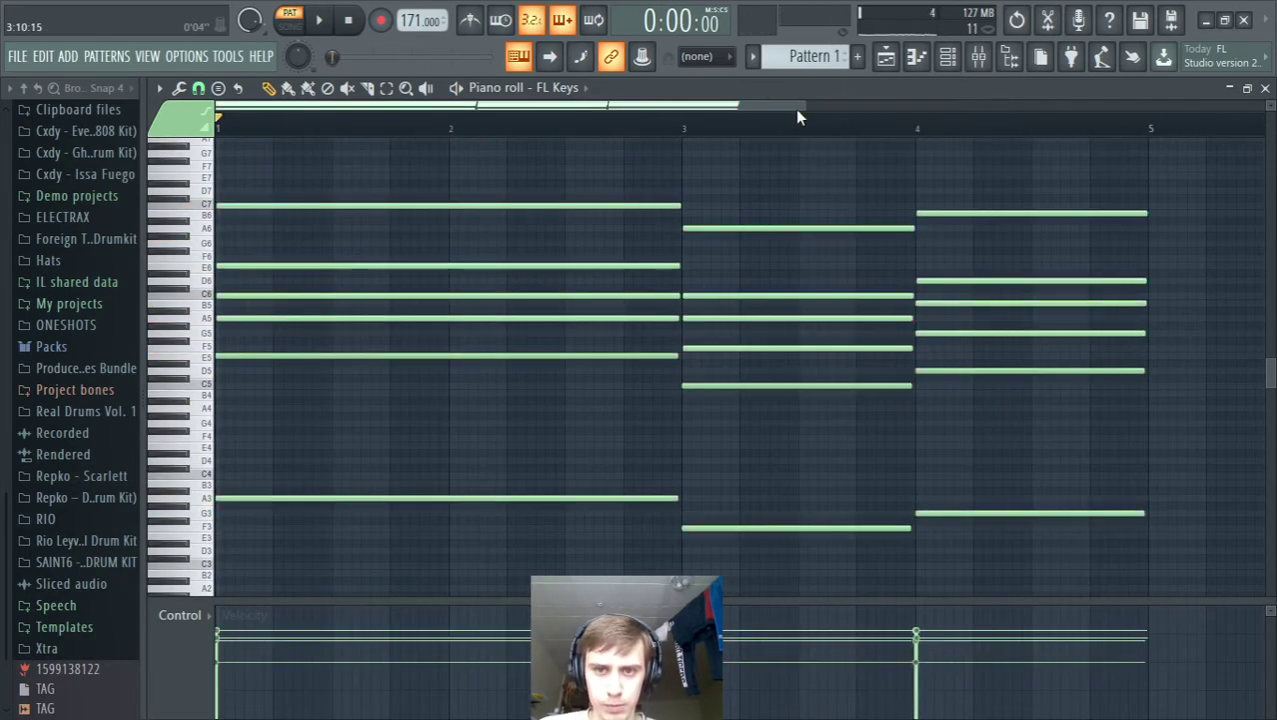
Step: Play back the strummed progression
drag(805, 105, 1100, 227)
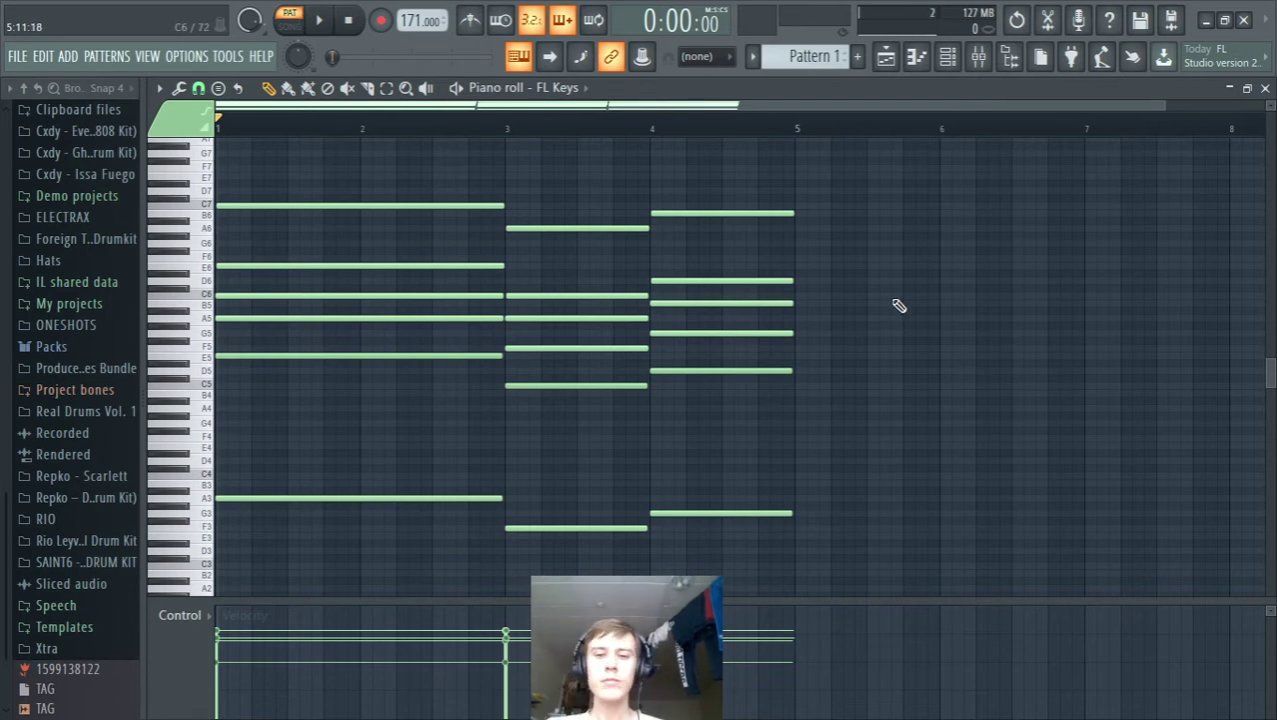
ctrl+scroll(905, 349, up, 2)
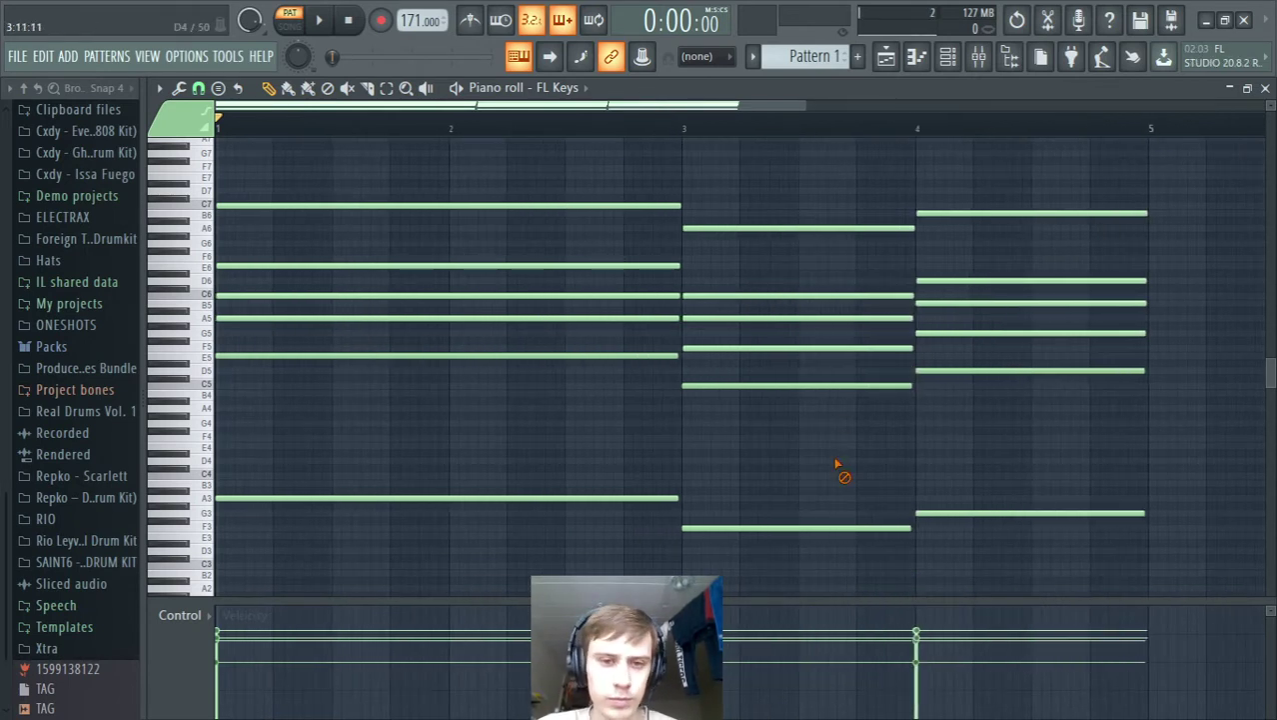
key(space)
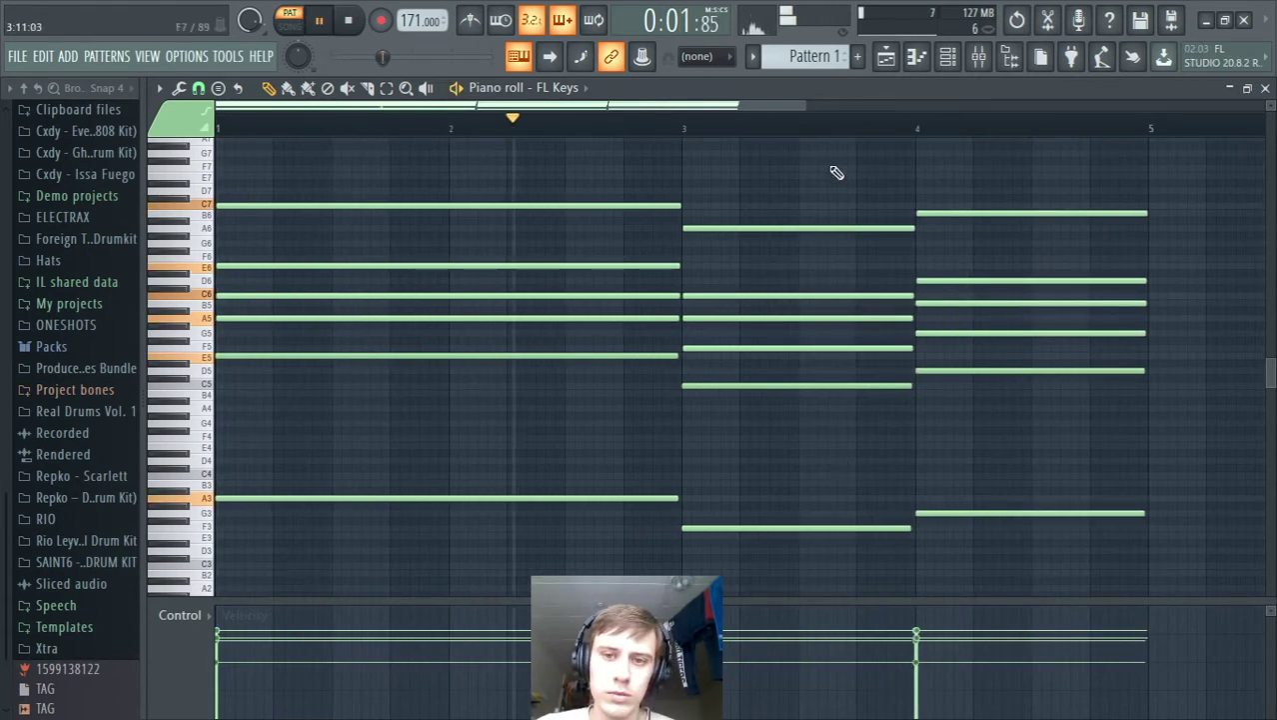
ctrl+scroll(900, 175, down, 2)
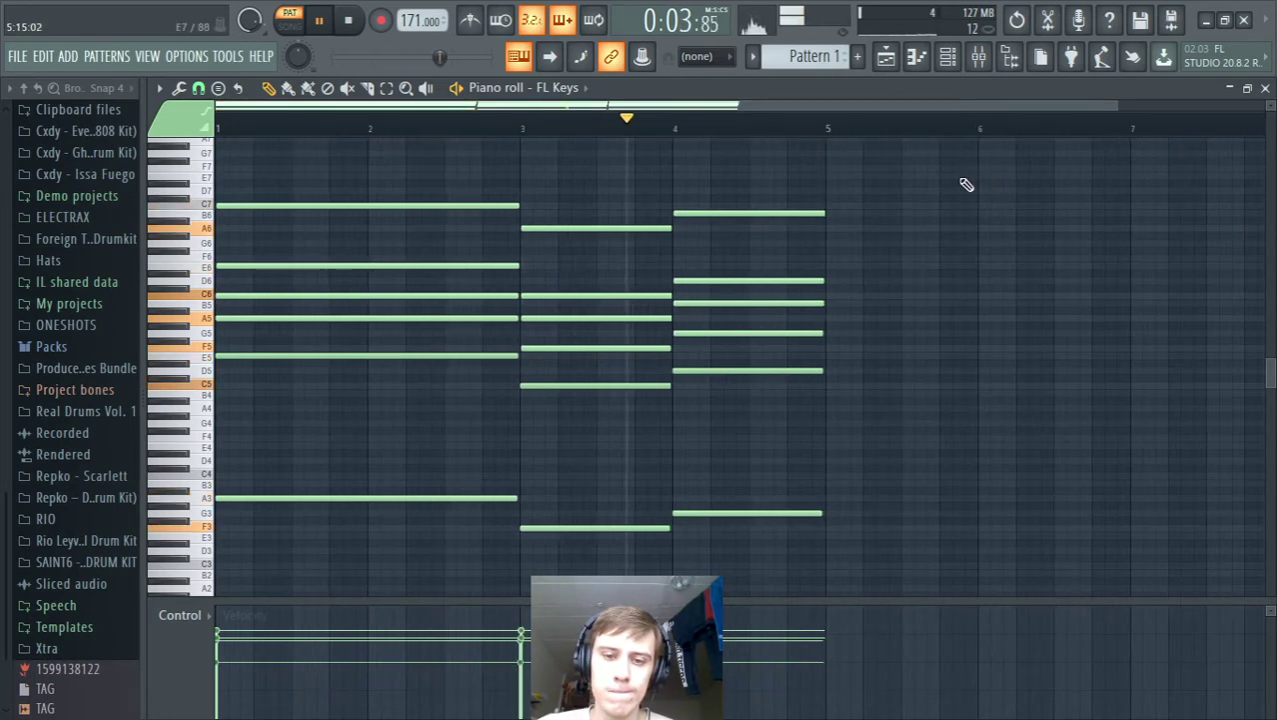
ctrl+scroll(750, 188, up, 2)
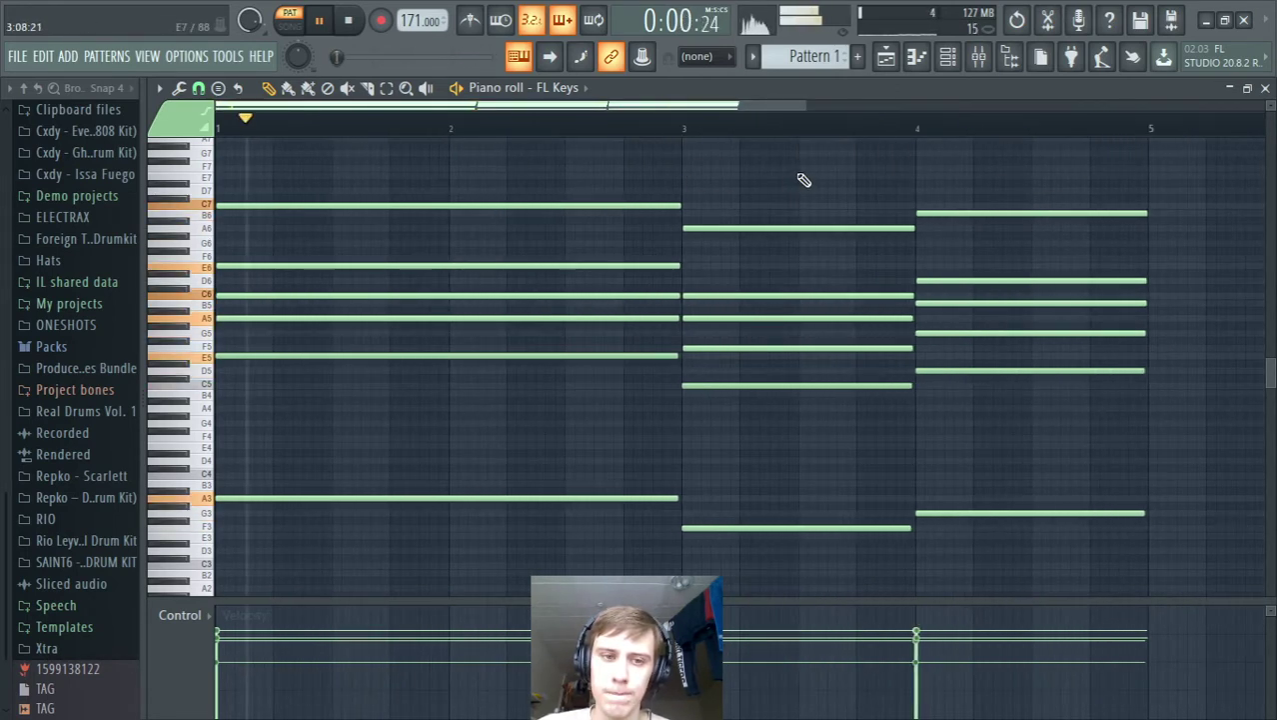
key(space)
Step: Try the first bass note one octave lower at A2 and play back the progression
drag(565, 562, 987, 445)
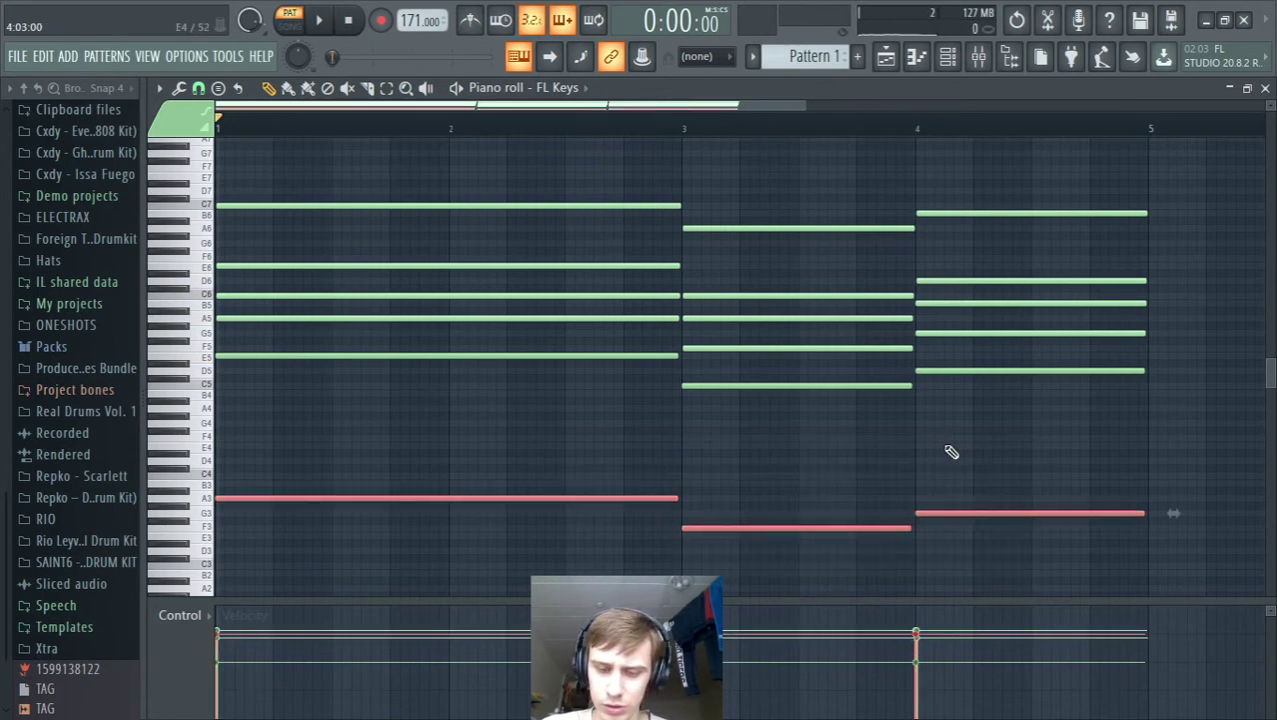
key(space)
ctrl+click(940, 450)
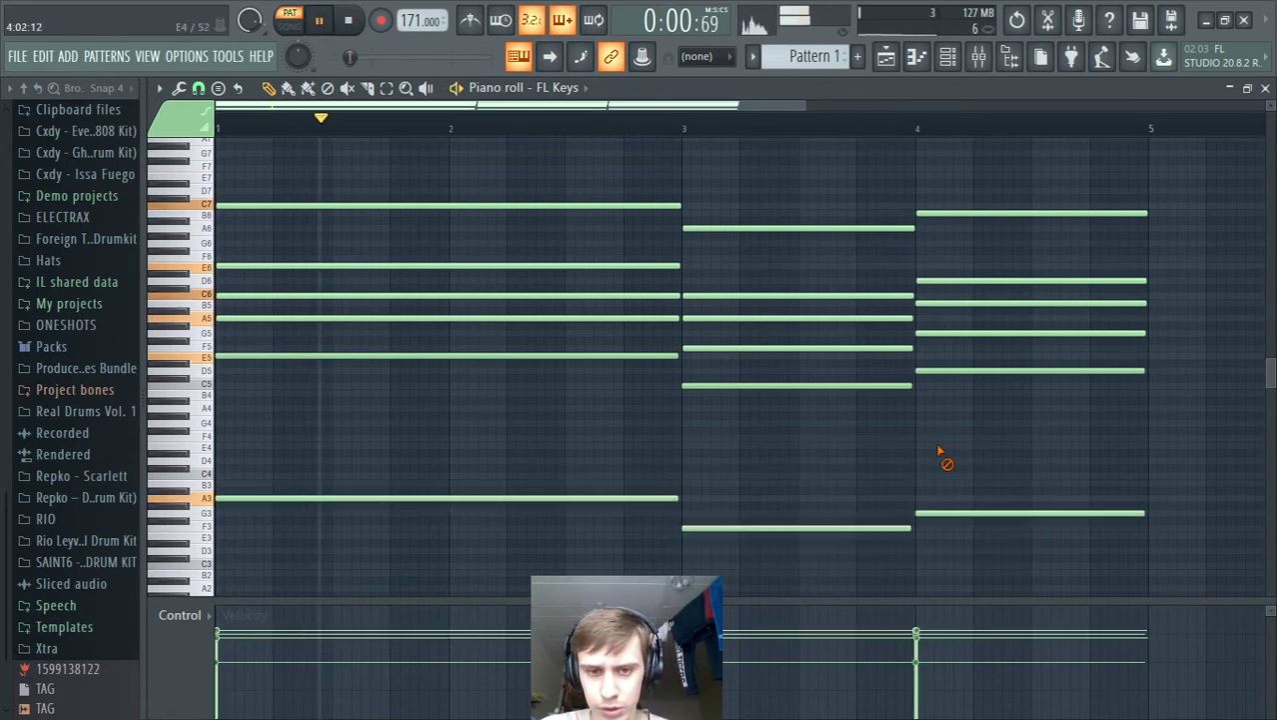
drag(574, 524, 628, 473)
key(space)
key(ctrl+Down)
key(space)
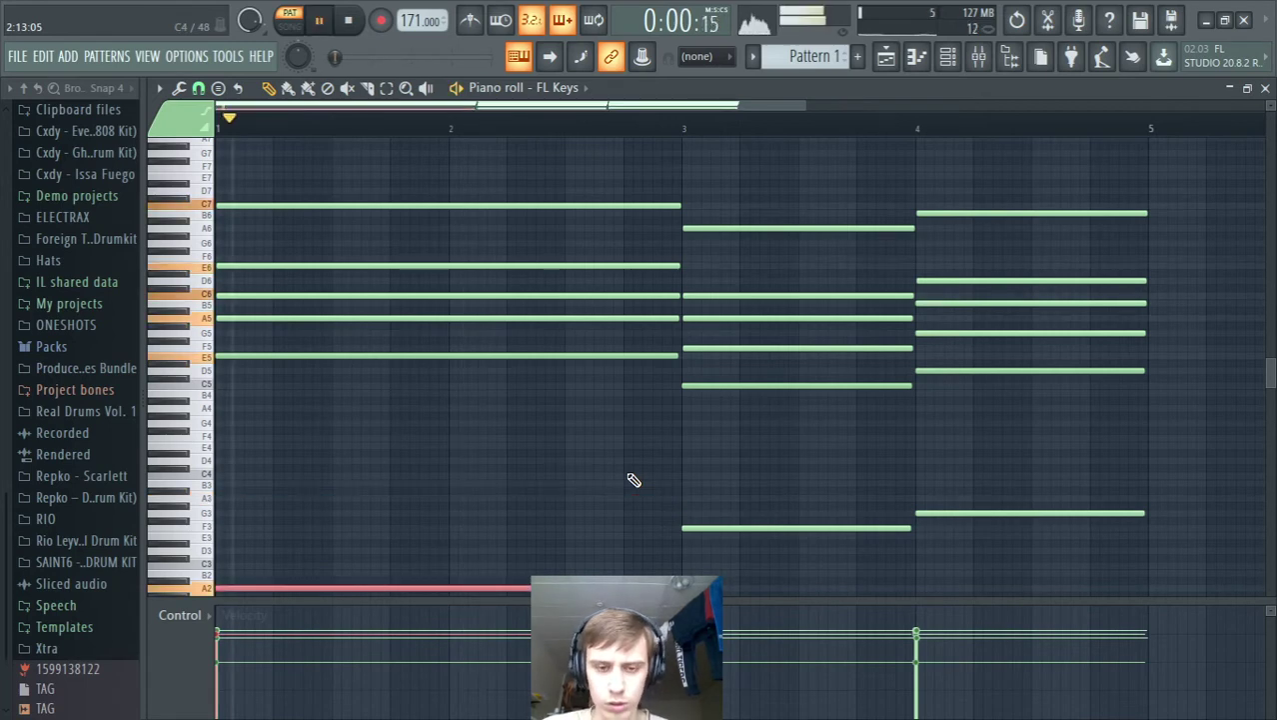
scroll(629, 463, down, 1)
ctrl+click(592, 433)
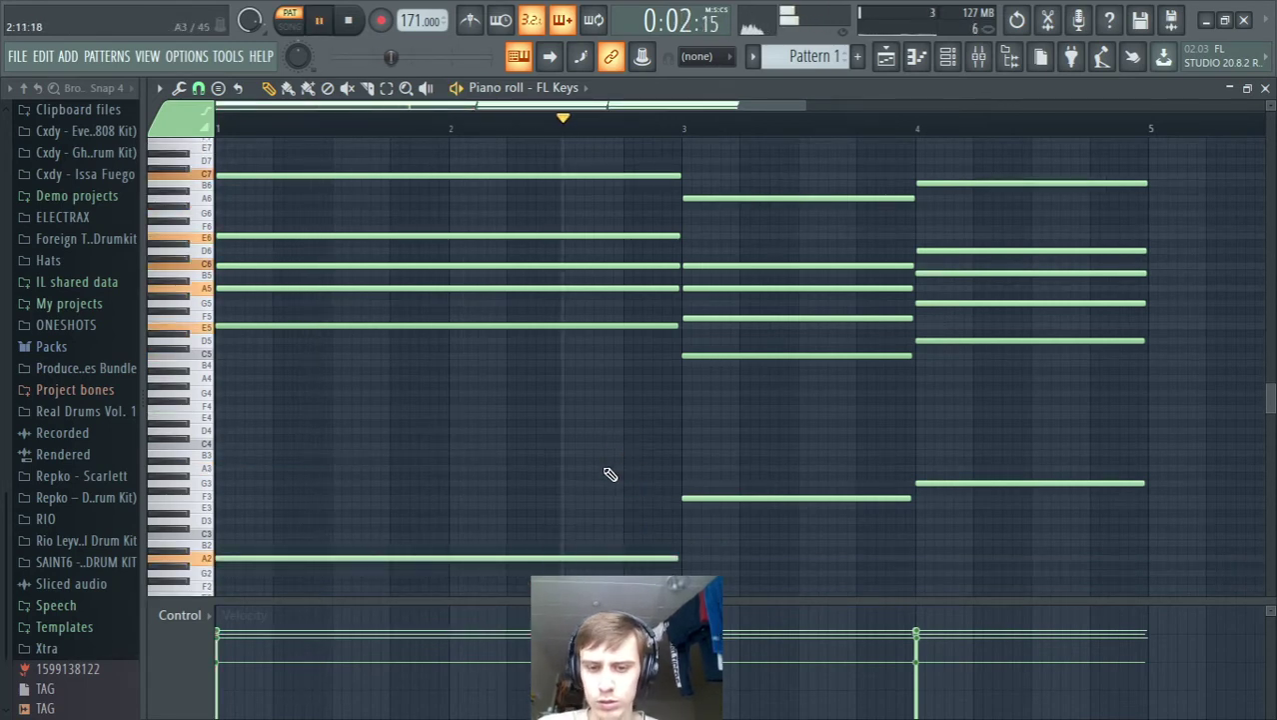
Step: Raise the first bass note back up one octave to A3 and stop playback
drag(600, 571, 556, 533)
key(ctrl+Up)
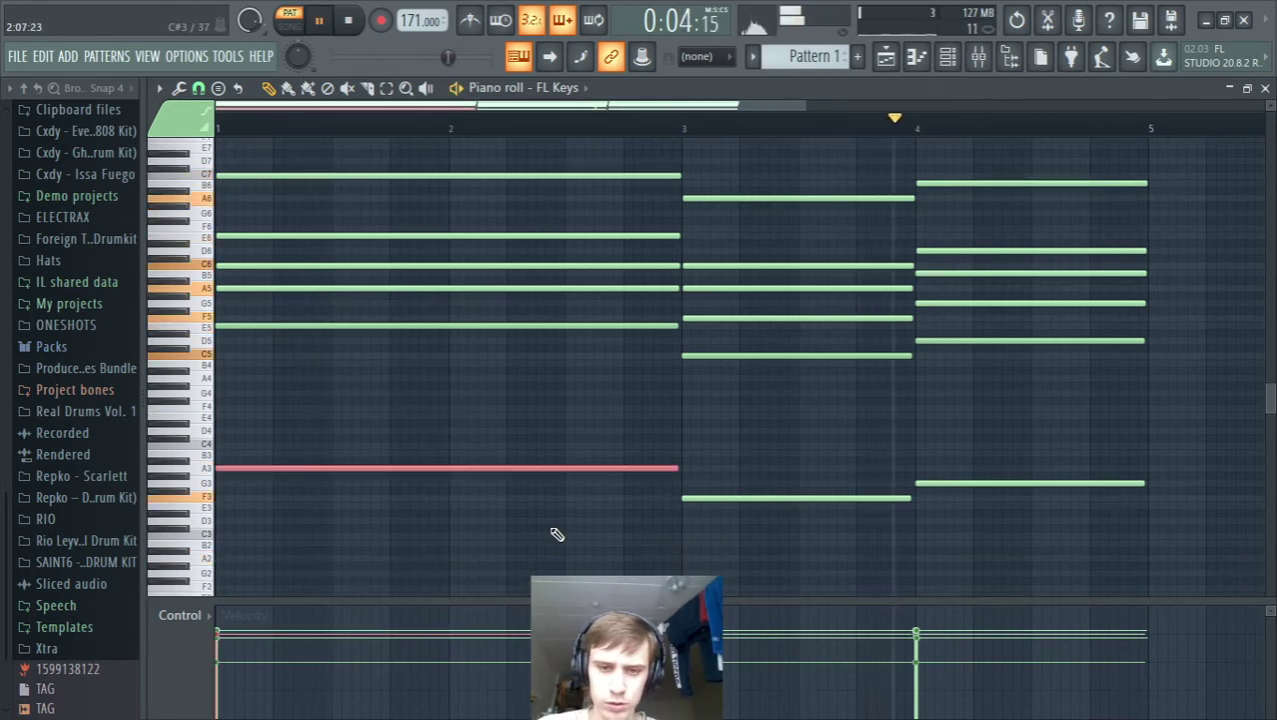
key(space)
Step: Close the piano roll and delete the Sampler channel from the channel rack
click(1265, 89)
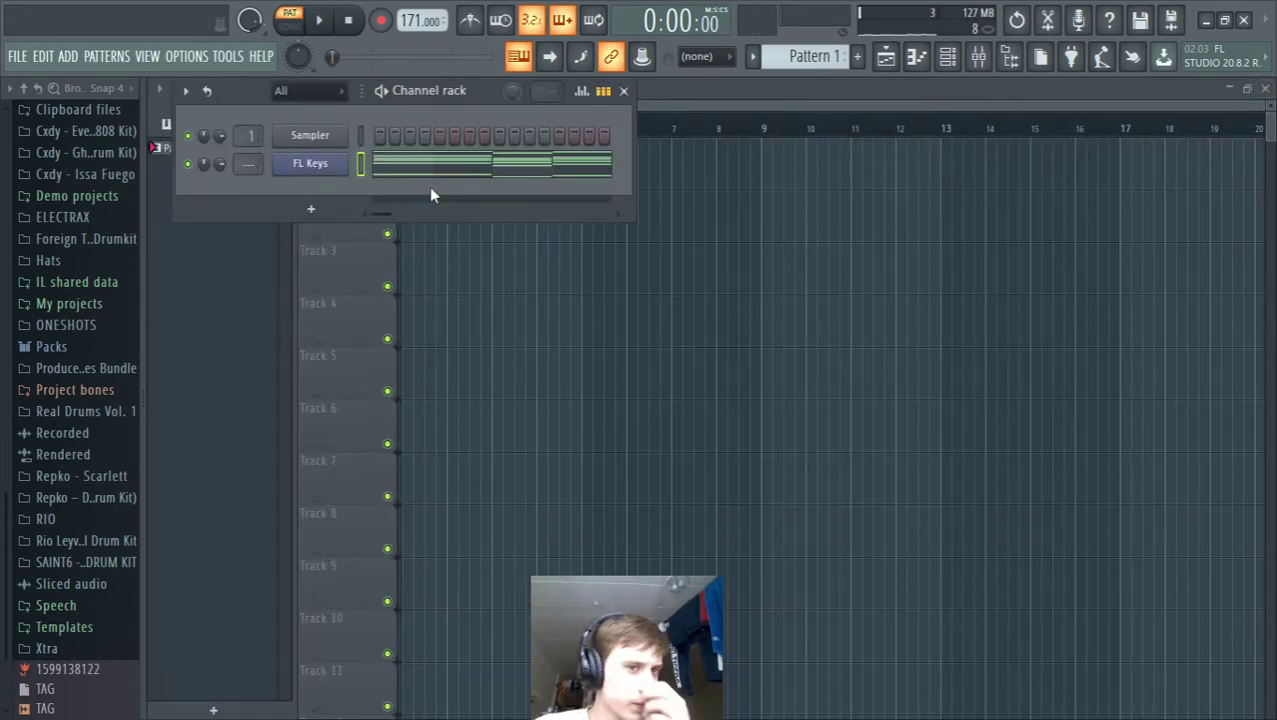
right_click(335, 135)
click(406, 332)
click(736, 424)
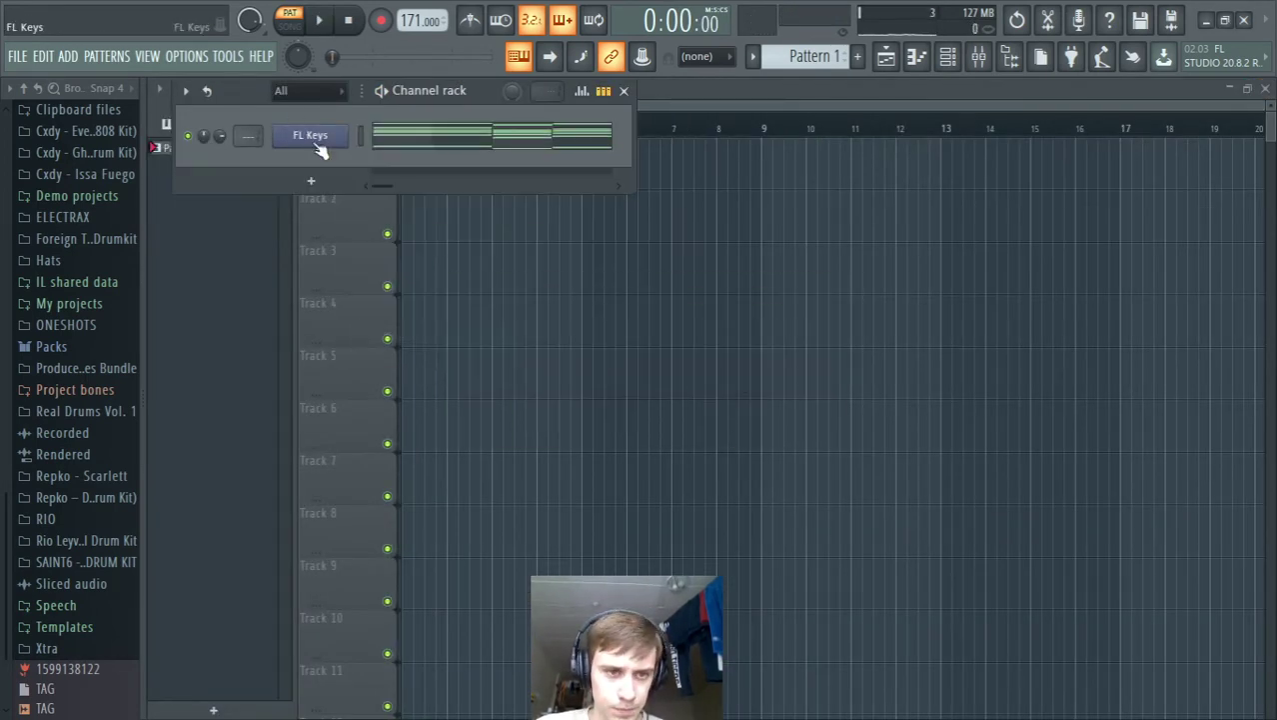
Step: Clone the FL Keys channel and open the piano roll of the empty copy
right_click(318, 148)
click(390, 317)
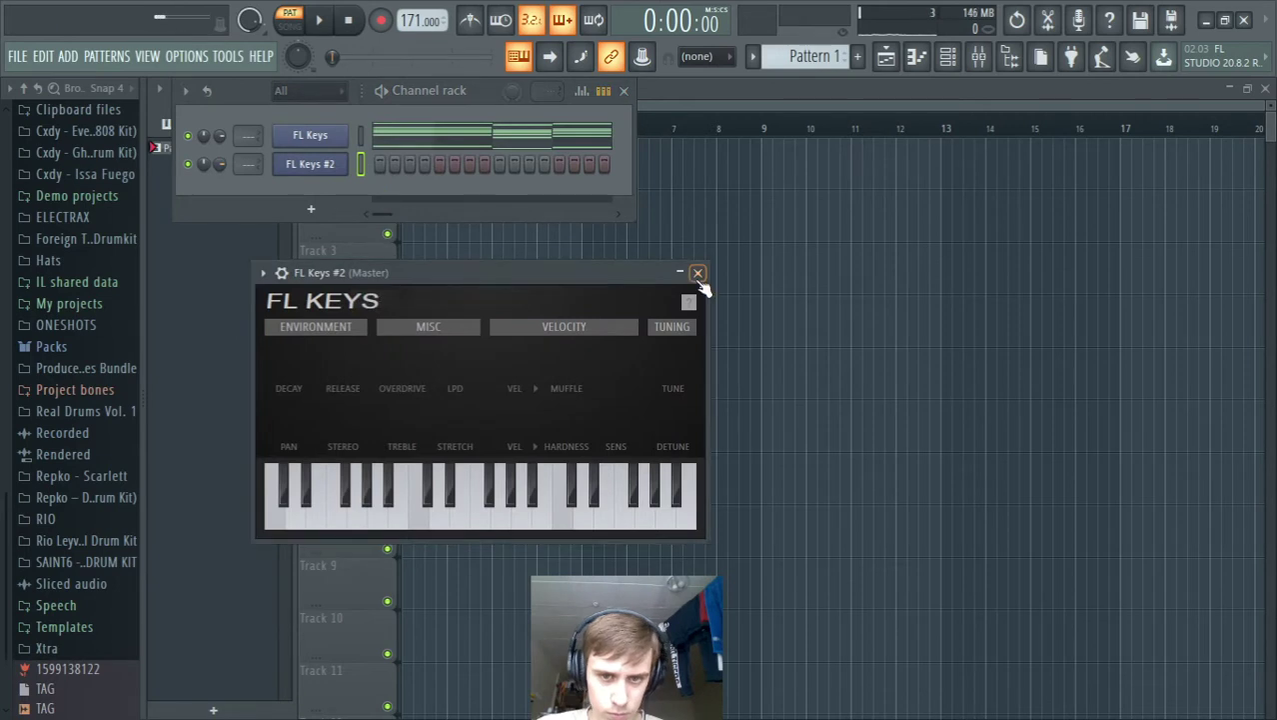
click(698, 273)
right_click(331, 163)
click(375, 168)
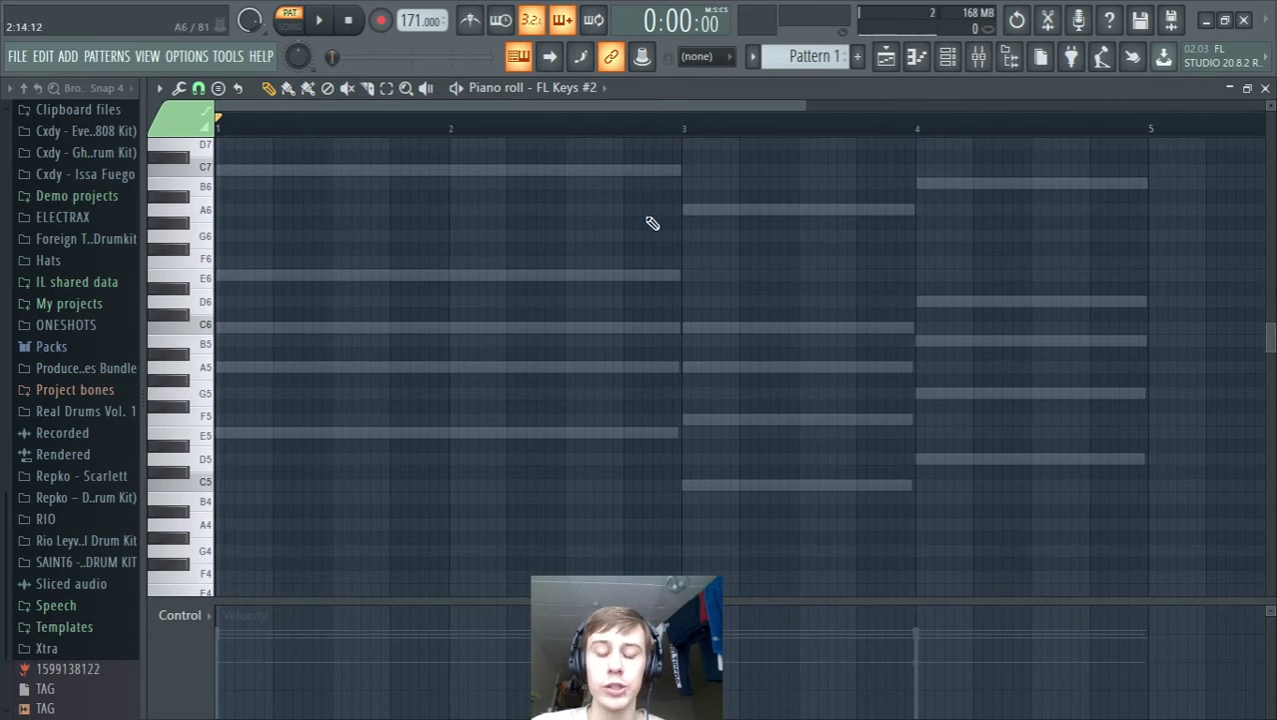
Step: Try a one-bar A6 melody note at bar 2 over the ghosted chords and play it back
scroll(650, 222, up, 2)
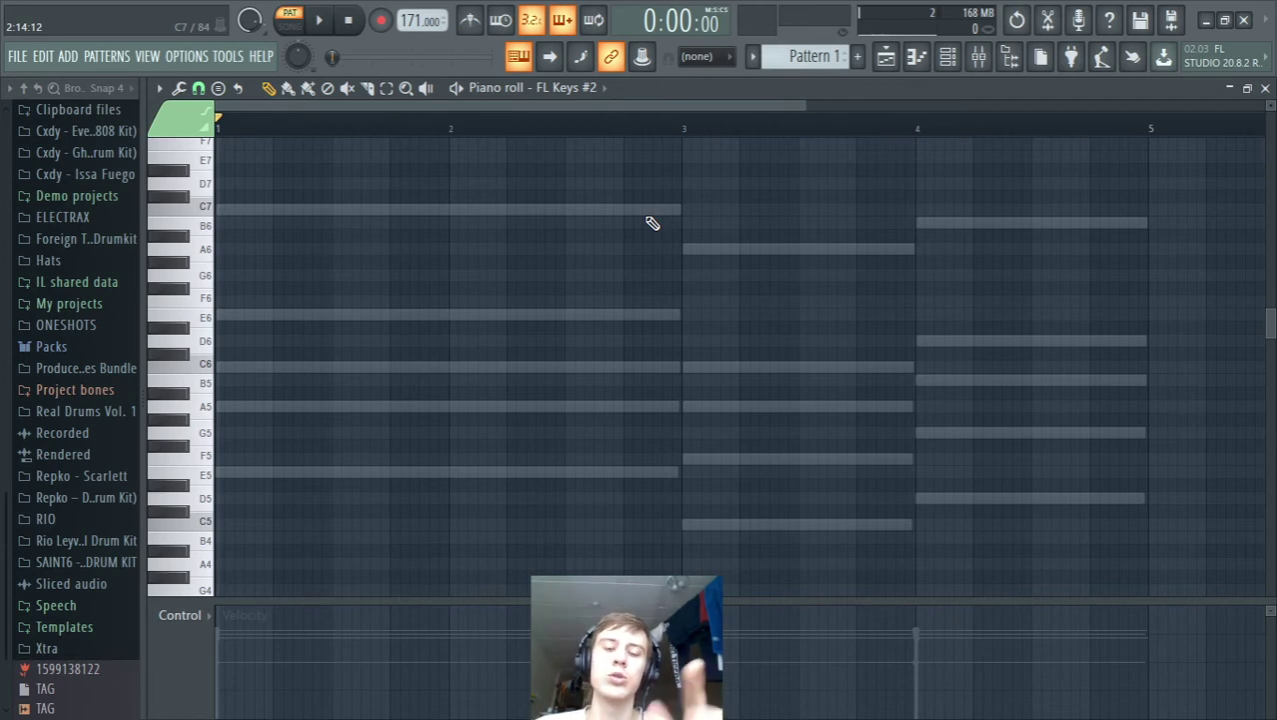
scroll(651, 222, up, 4)
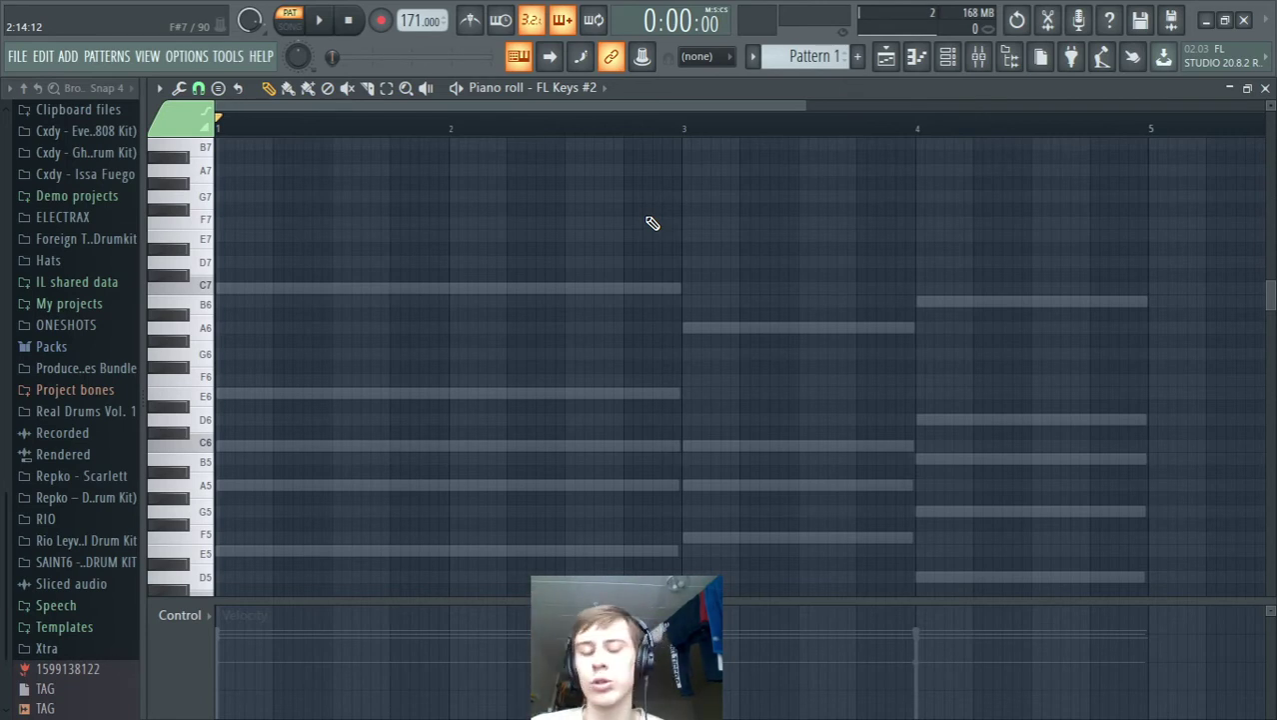
scroll(661, 270, up, 2)
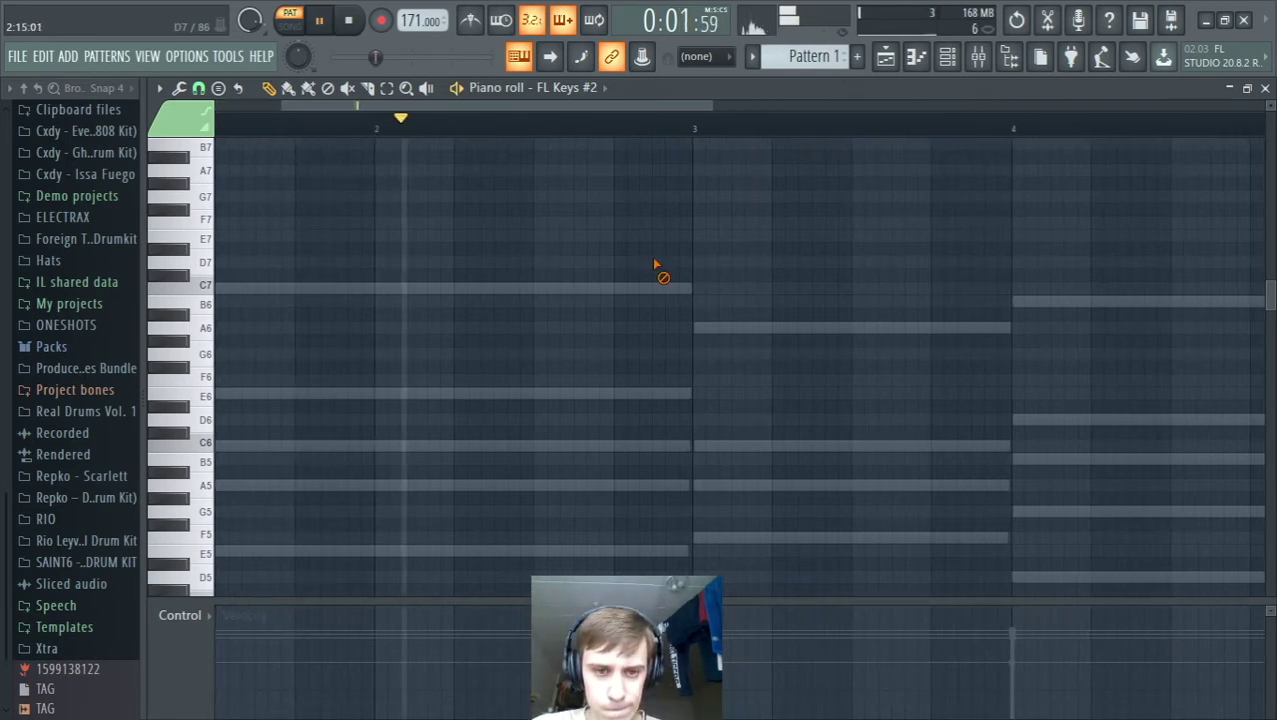
scroll(568, 277, down, 2)
scroll(573, 257, down, 5)
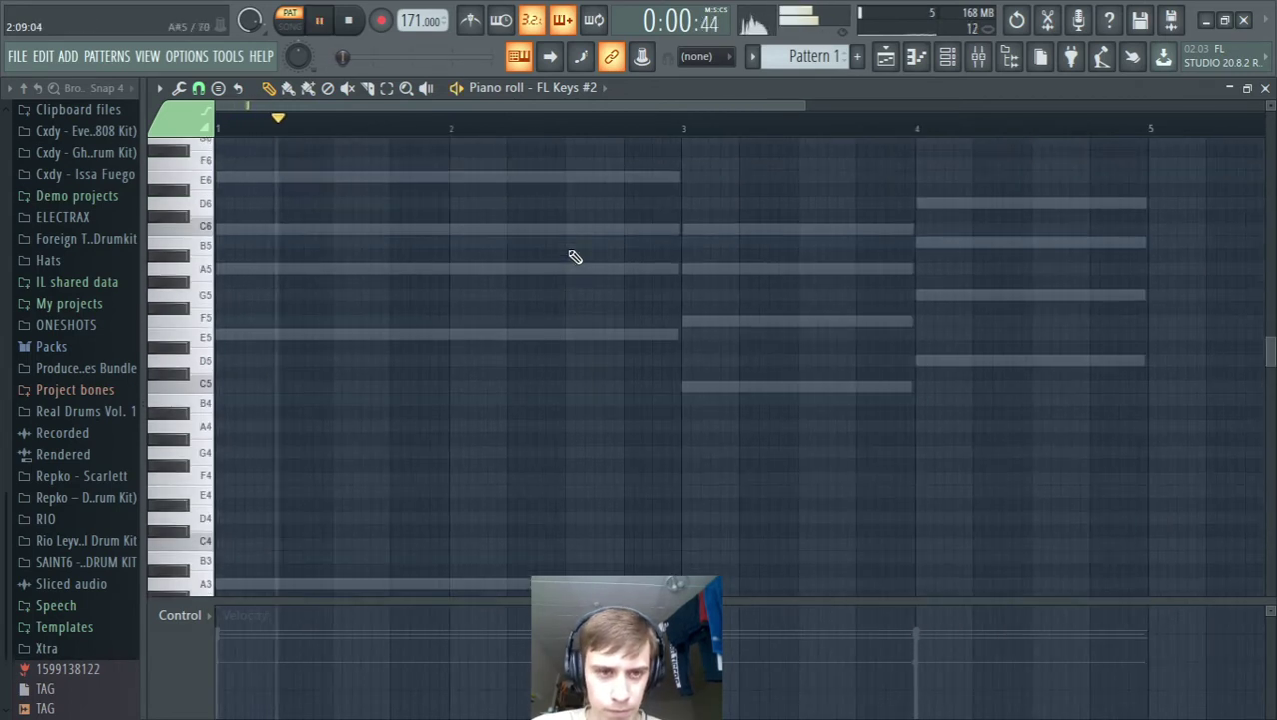
click(449, 208)
key(space)
mouse_move(450, 206)
mouse_down()
mouse_move(450, 170)
mouse_move(451, 224)
mouse_move(451, 204)
mouse_up()
key(space)
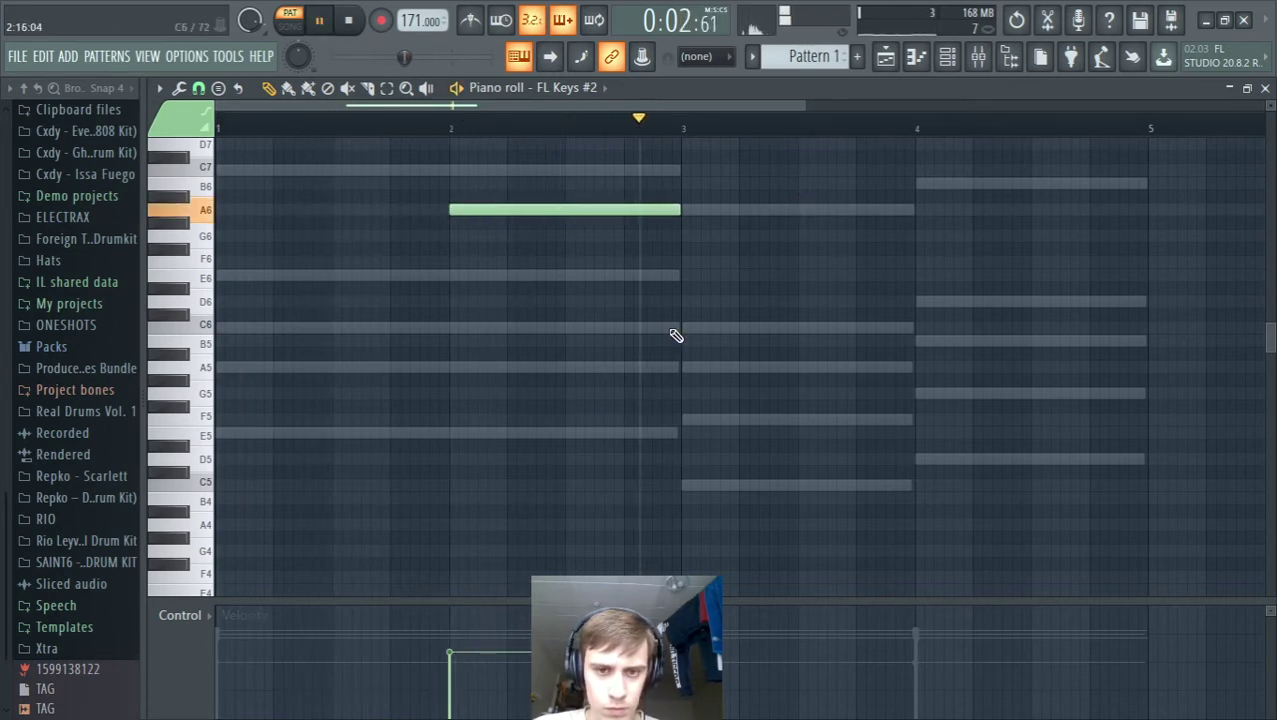
Step: Lower the bar 2 melody note to G6 and play it back with the chords
key(space)
drag(644, 209, 616, 233)
key(space)
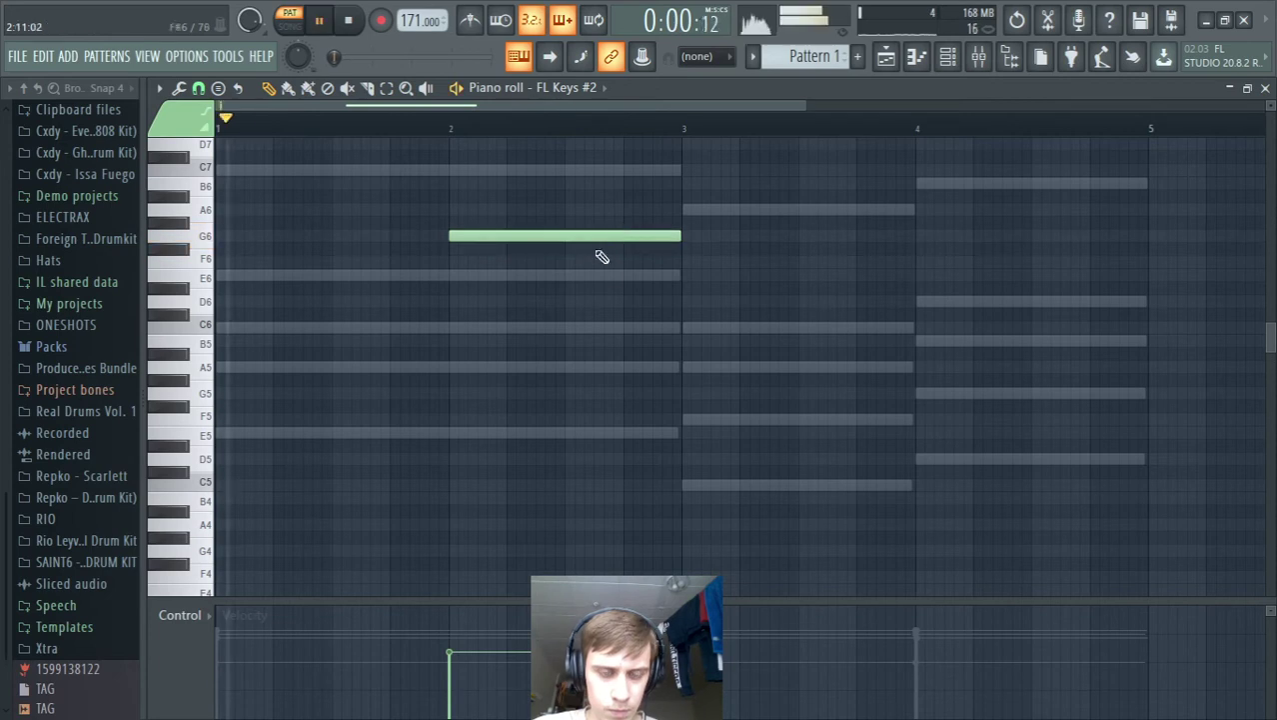
scroll(605, 274, up, 2)
scroll(639, 449, down, 1)
key(space)
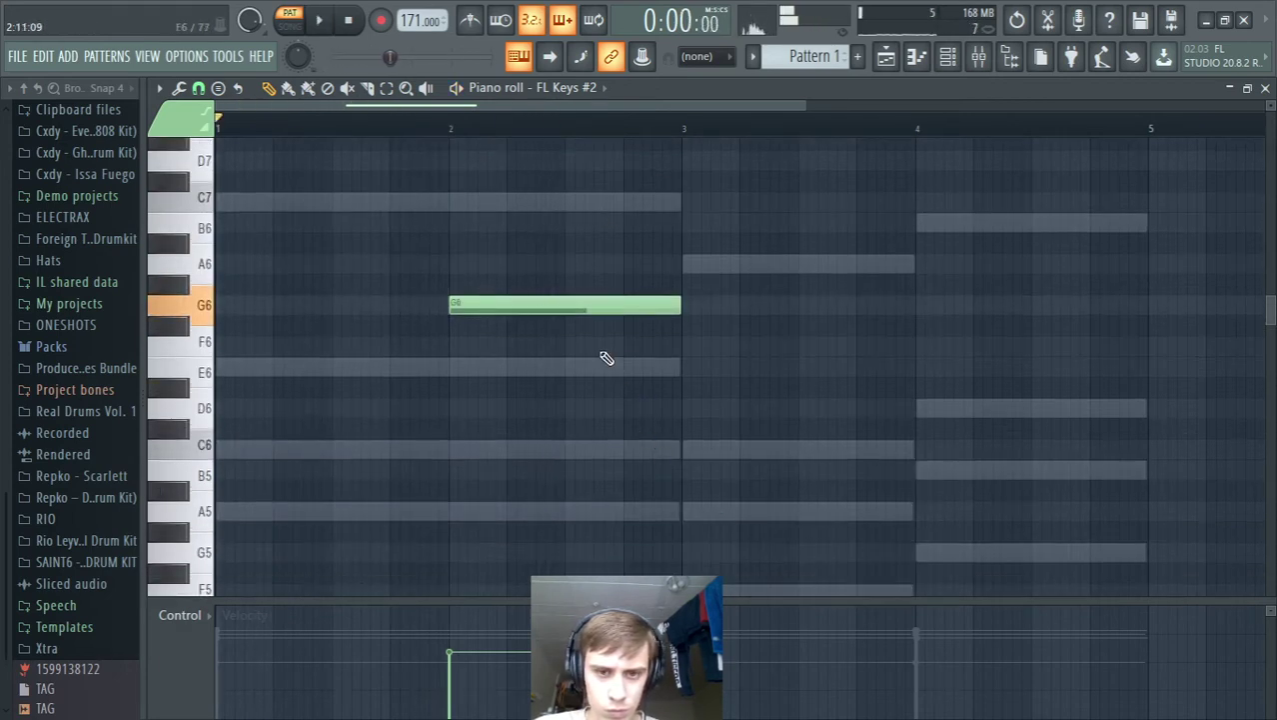
Step: Lower the bar 2 melody note to F6 and play it back with the chords
drag(552, 311, 556, 348)
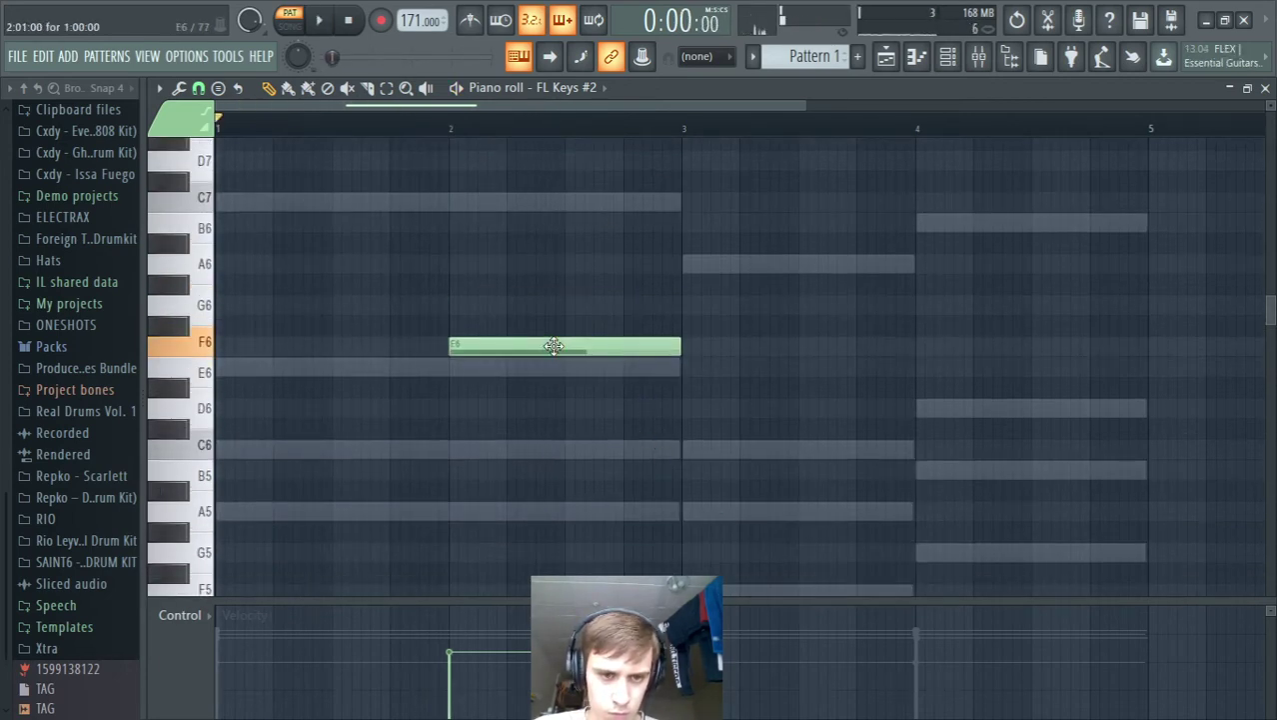
key(space)
scroll(716, 262, up, 1)
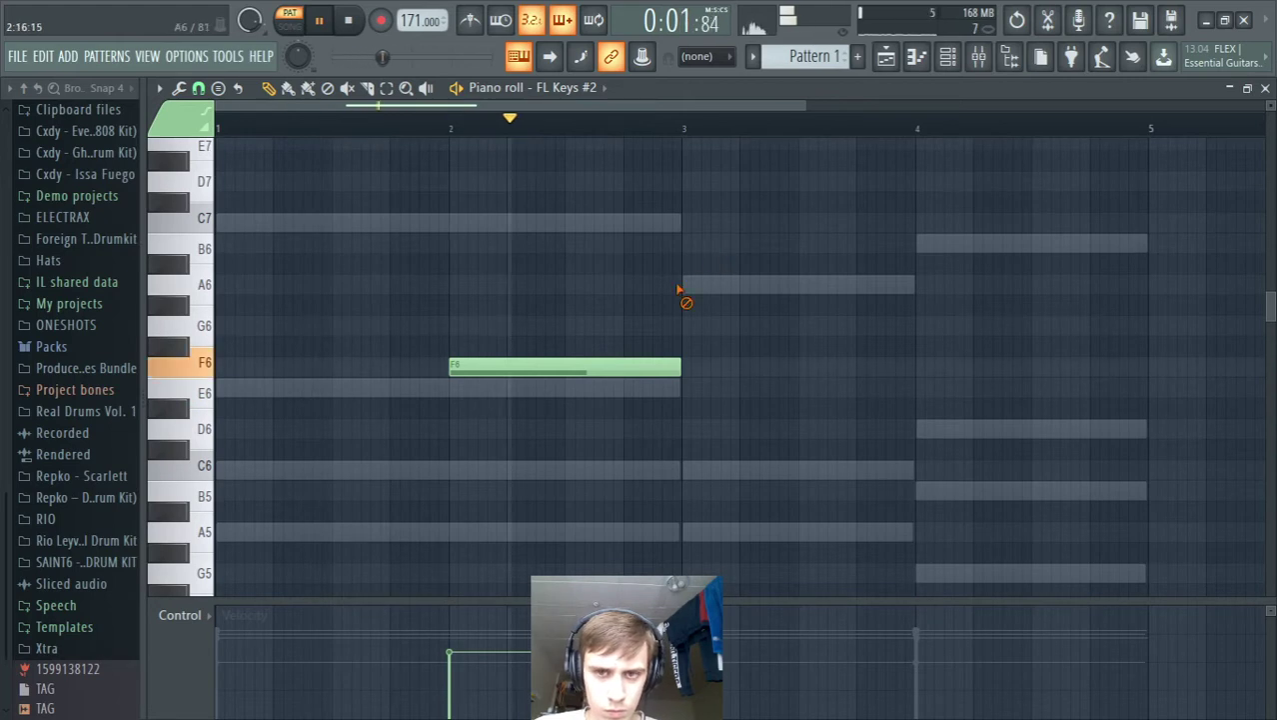
key(space)
Step: Try the melody note at A6 just after the start of bar 2, with a short G6 grace note before it
drag(594, 362, 591, 279)
drag(413, 335, 497, 281)
scroll(450, 312, up, 3)
drag(879, 327, 473, 330)
scroll(600, 340, down, 2)
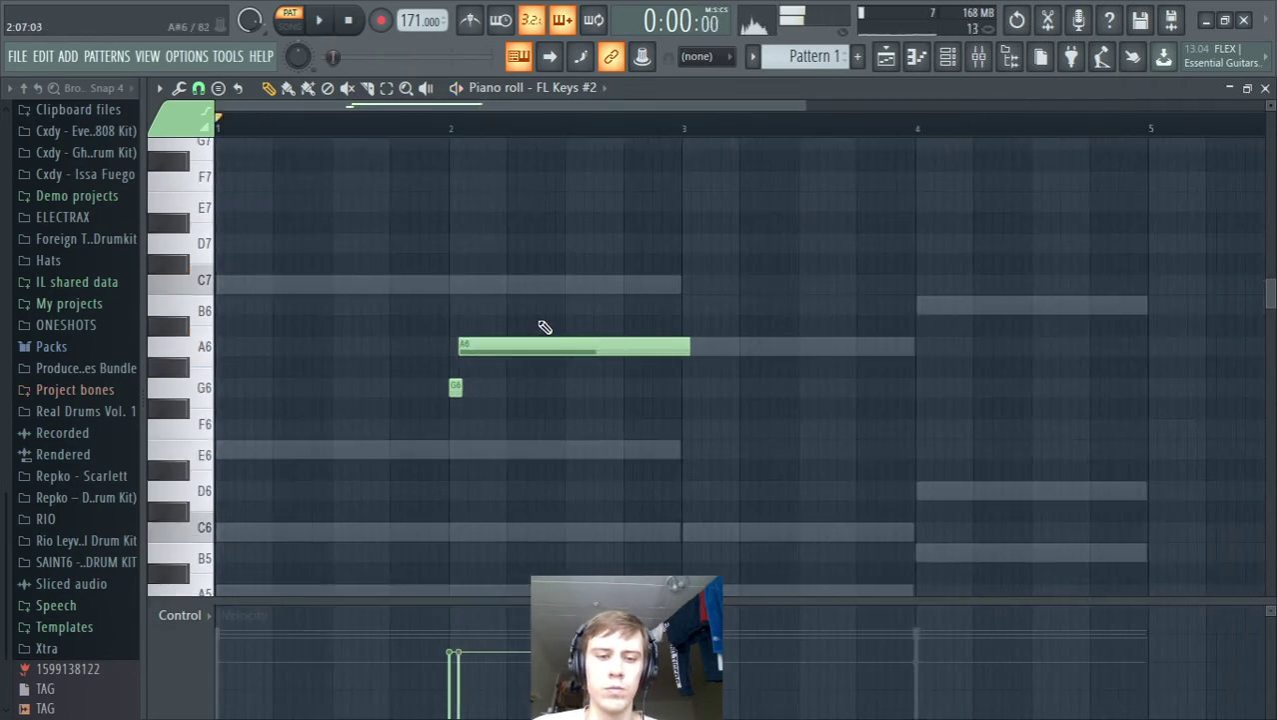
Step: Delete the A6 melody note and the short G6 note from bar 2
right_click(544, 344)
right_click(458, 388)
scroll(563, 394, up, 1)
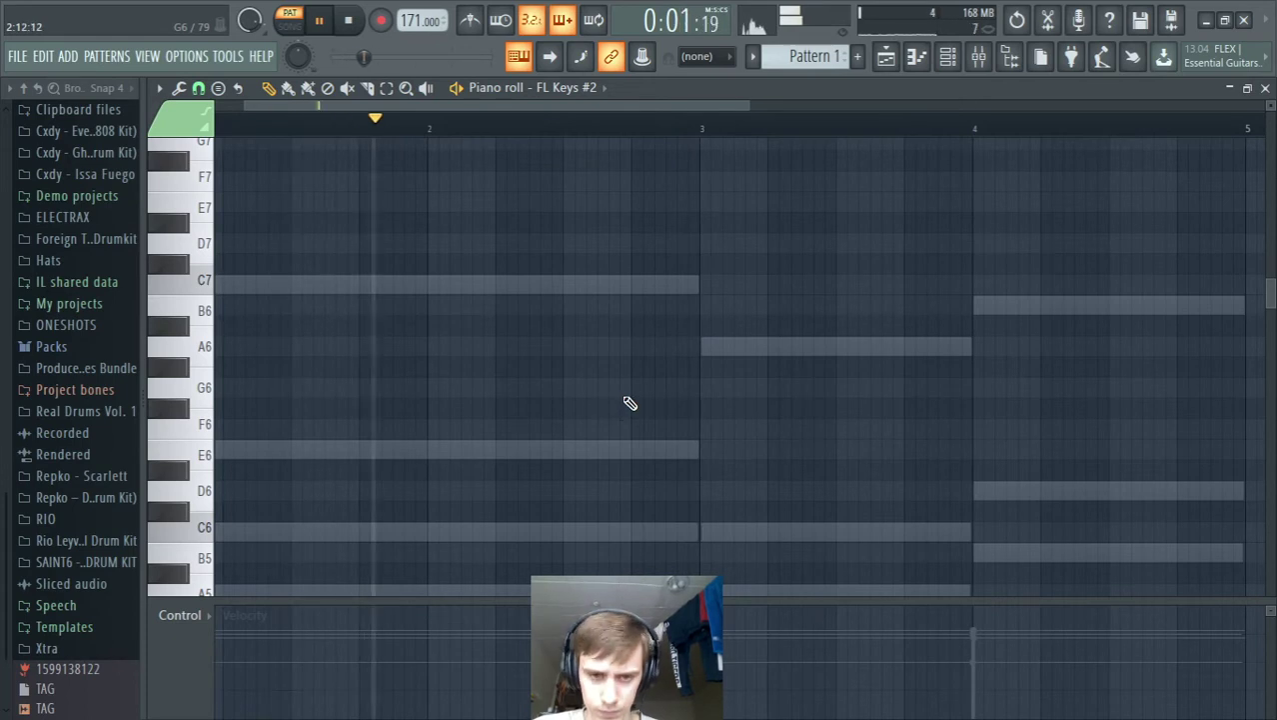
Step: Add quarter-bar melody notes E6 and D6 in the second half of bar 2 and play them back with the chords
click(571, 346)
key(space)
drag(577, 349, 601, 468)
click(625, 489)
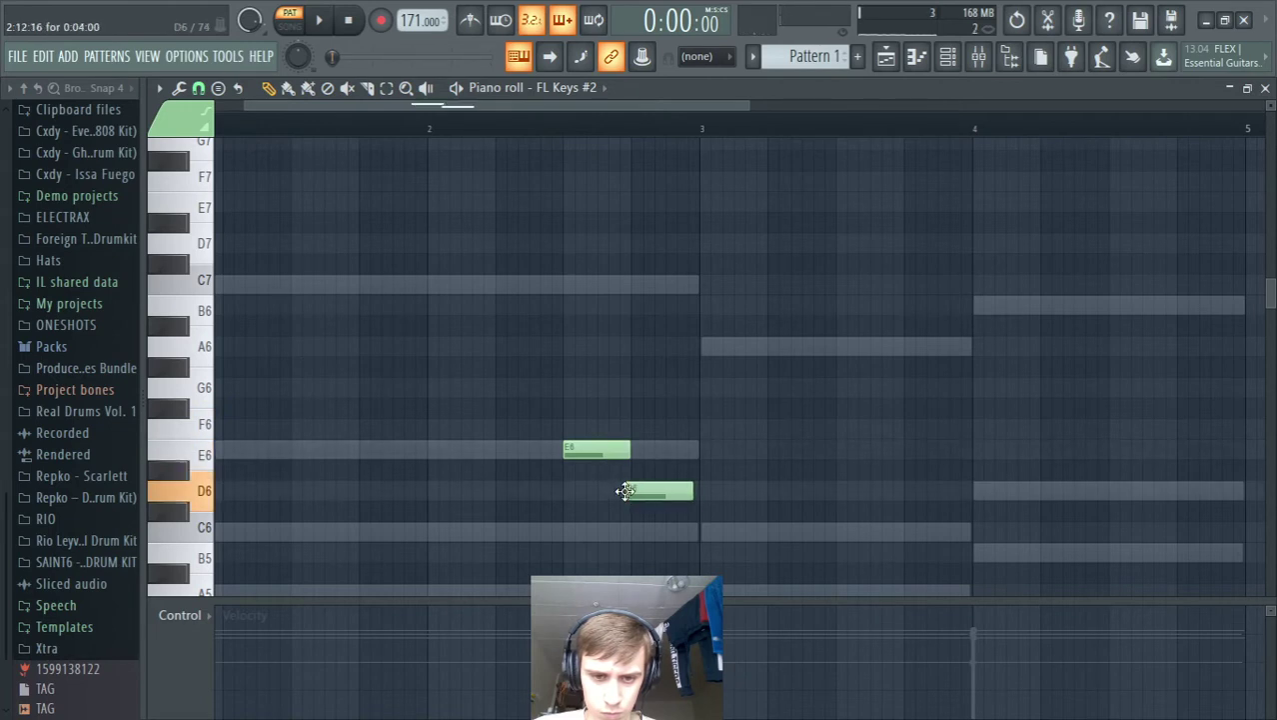
key(space)
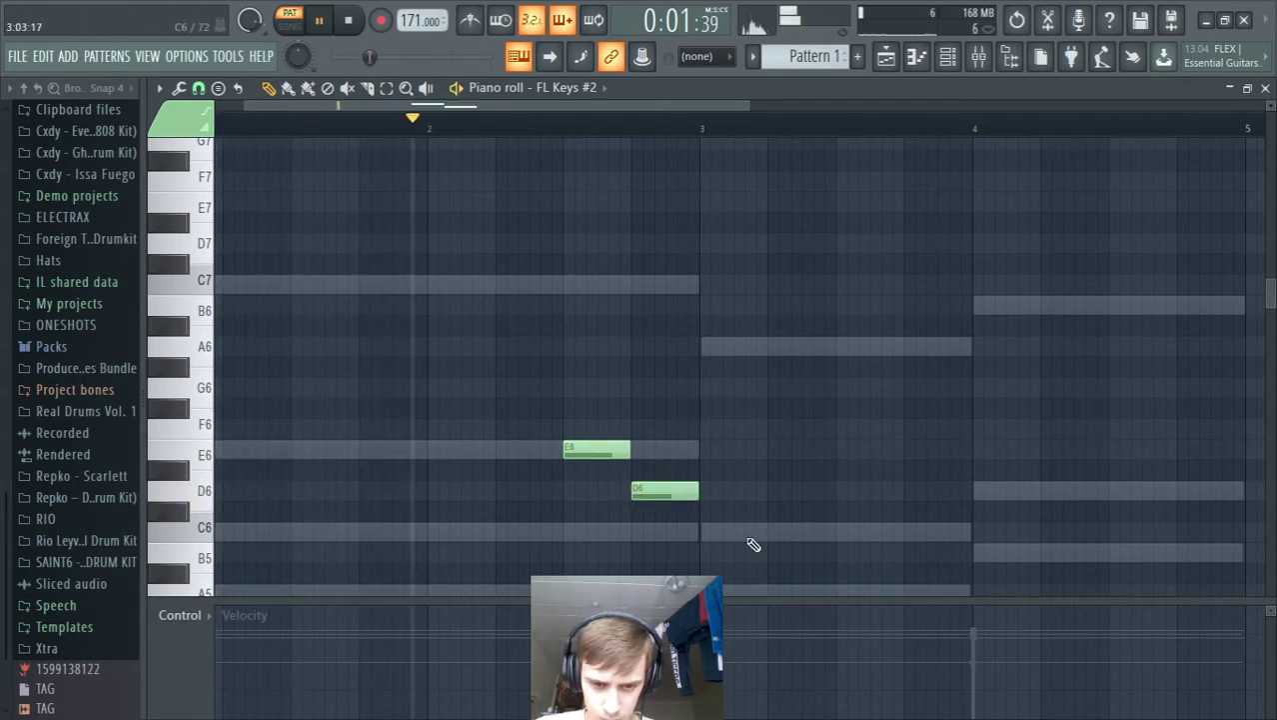
scroll(735, 500, down, 2)
ctrl+scroll(721, 477, down, 1)
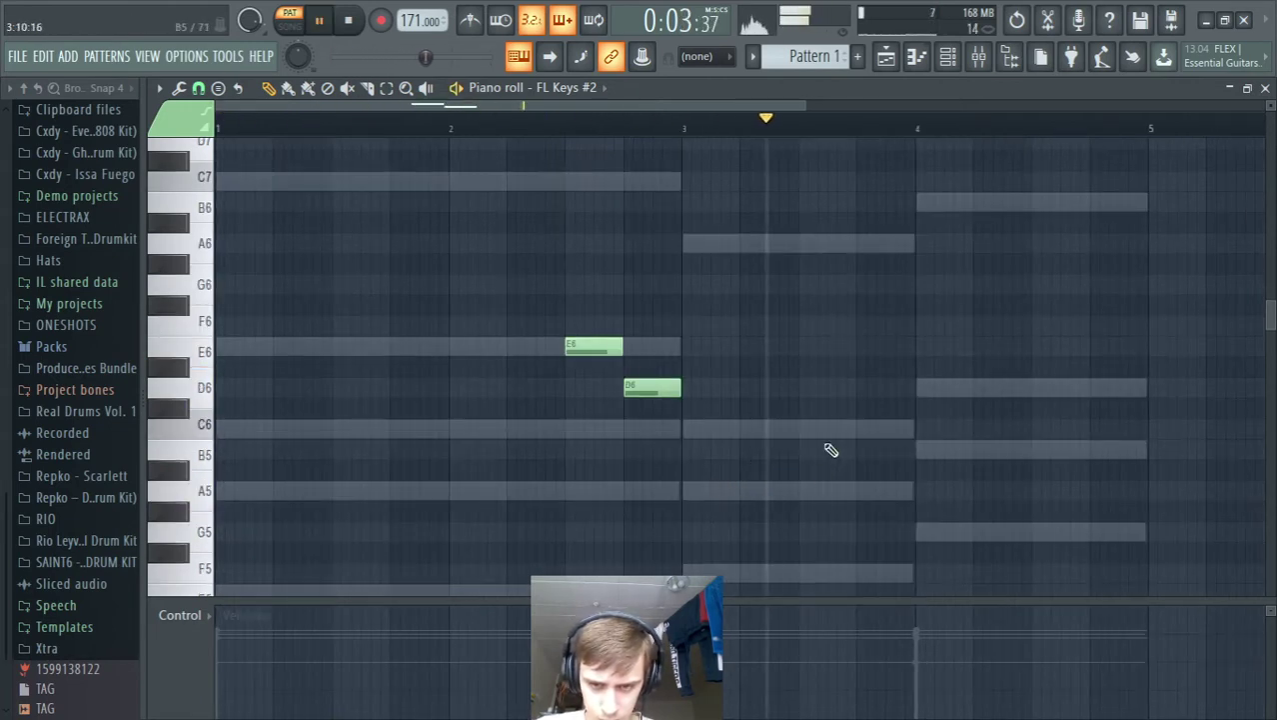
Step: Add a quarter-bar D6 melody note at the middle of bar 3 and an E6 at the middle of bar 4
key(space)
click(807, 385)
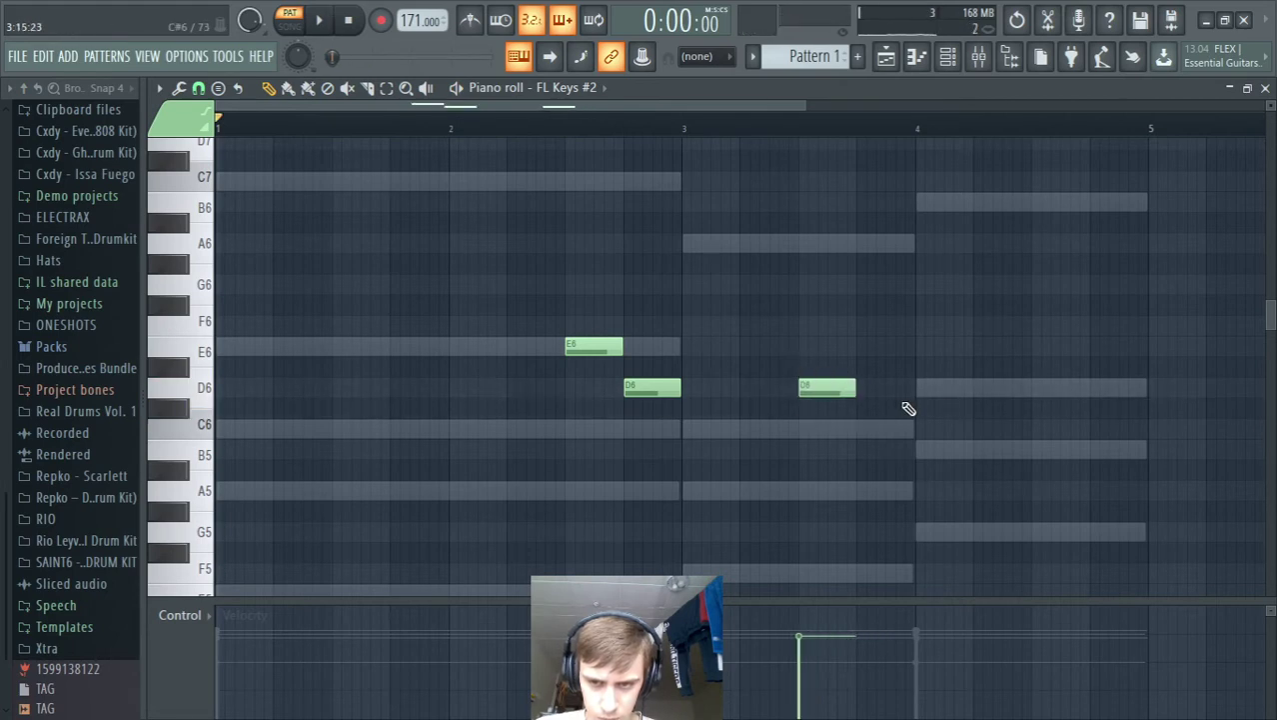
click(1033, 348)
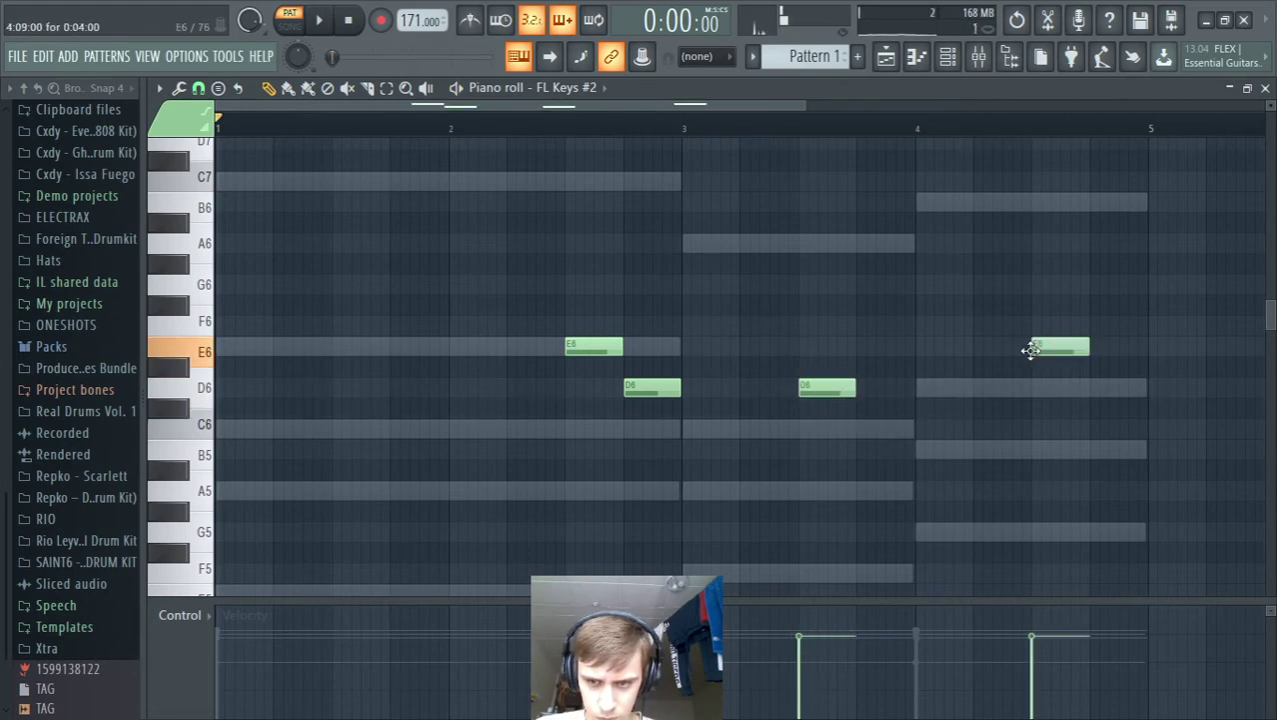
Step: Lower the velocity of the bar 3 D6 note to about 59% and slightly reduce the bar 4 E6 note's velocity during playback
key(space)
scroll(959, 295, up, 2)
click(837, 652)
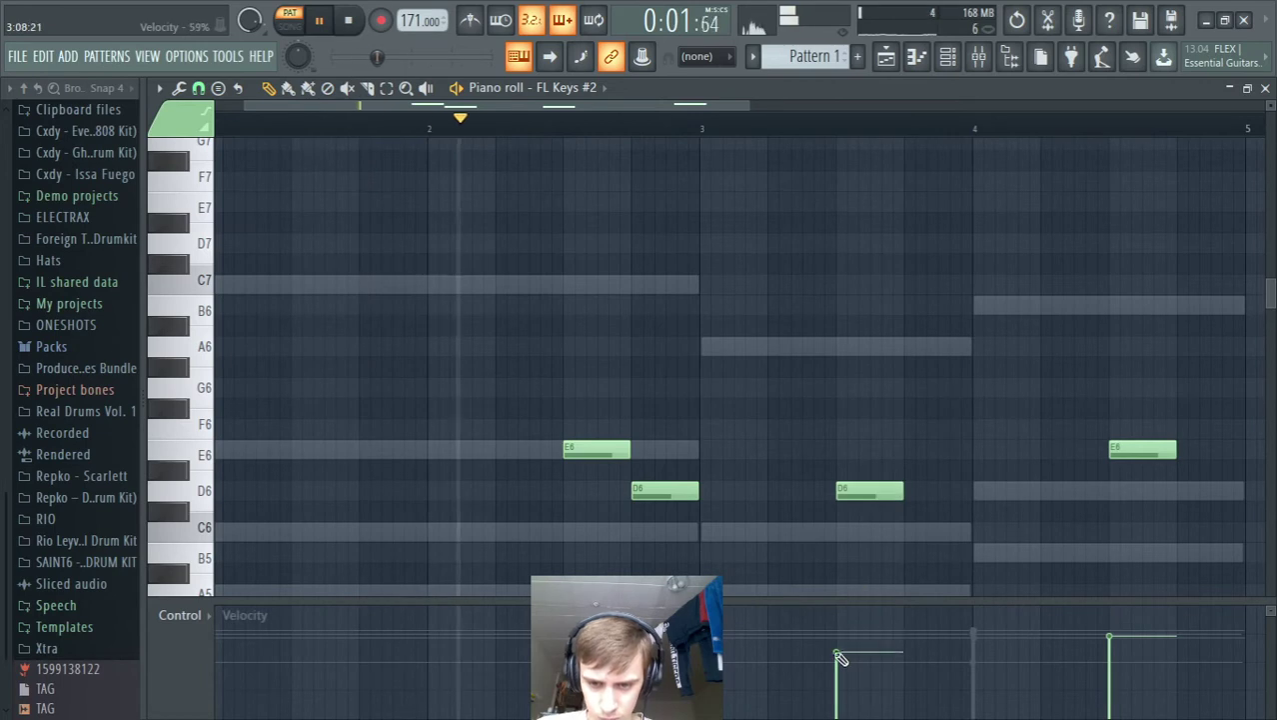
click(1111, 646)
scroll(1054, 569, down, 2)
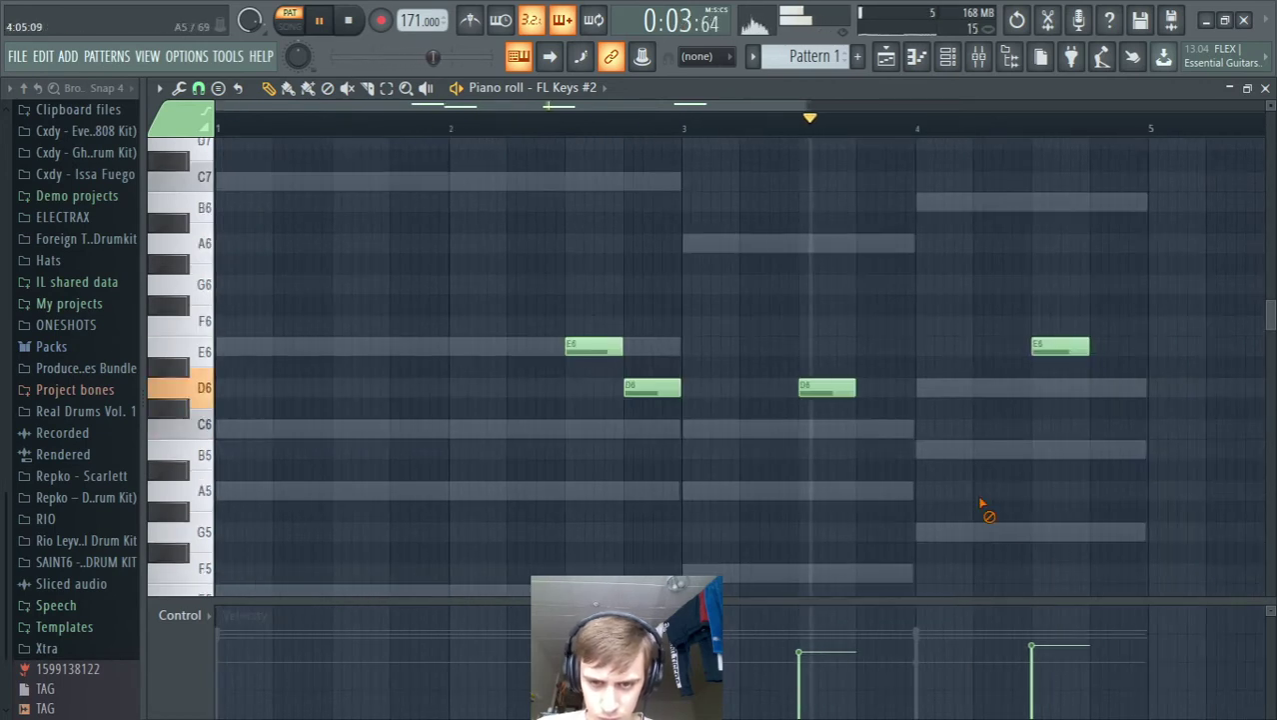
Step: Move the bar 3 melody note down to C6 and the bar 4 melody note down to D6
key(space)
drag(815, 390, 815, 432)
key(space)
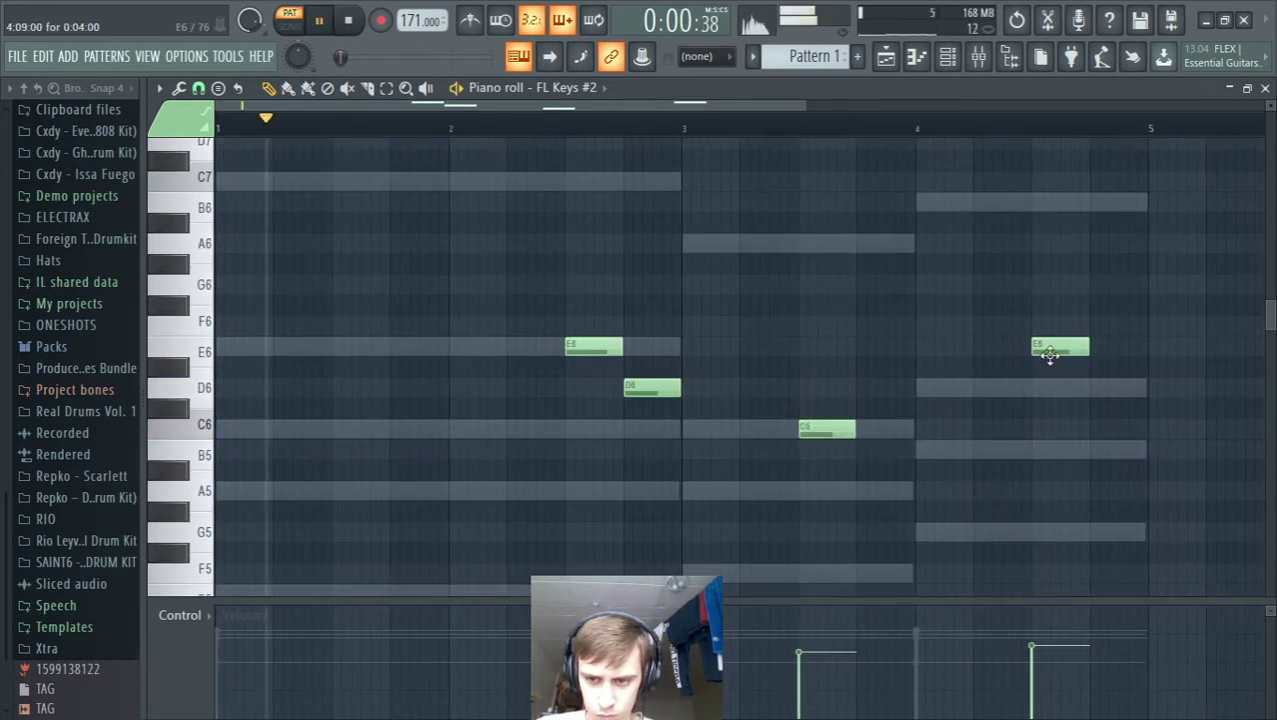
drag(1050, 351, 1050, 394)
Step: Lengthen all four melody notes to about a third of a bar and move the bar 4 note down to G5
drag(1106, 476, 642, 354)
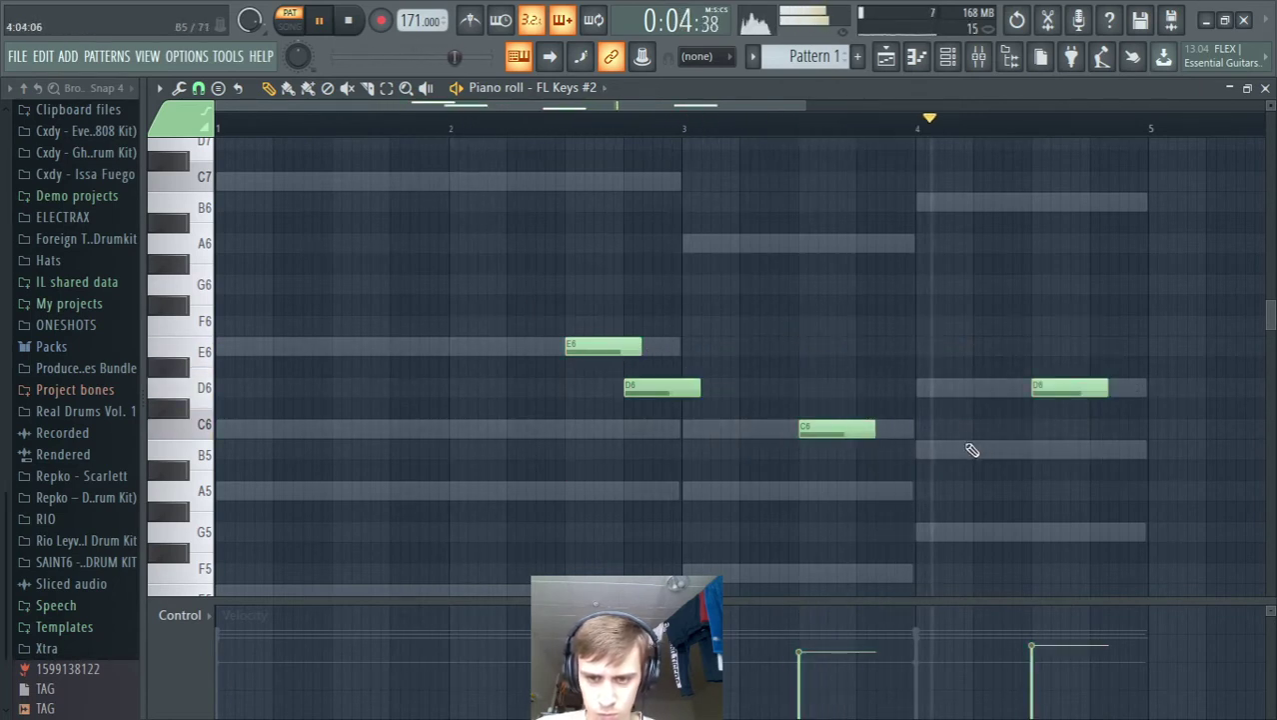
key(space)
drag(1047, 390, 1042, 536)
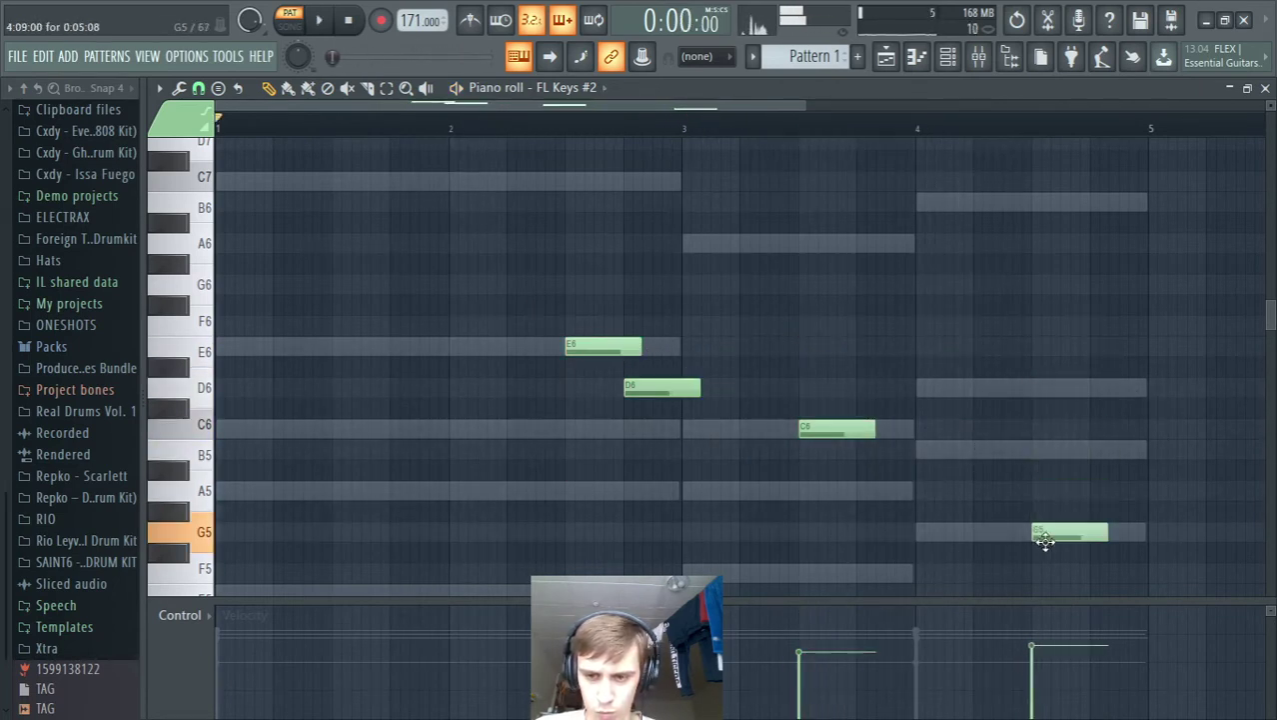
key(space)
scroll(979, 408, down, 2)
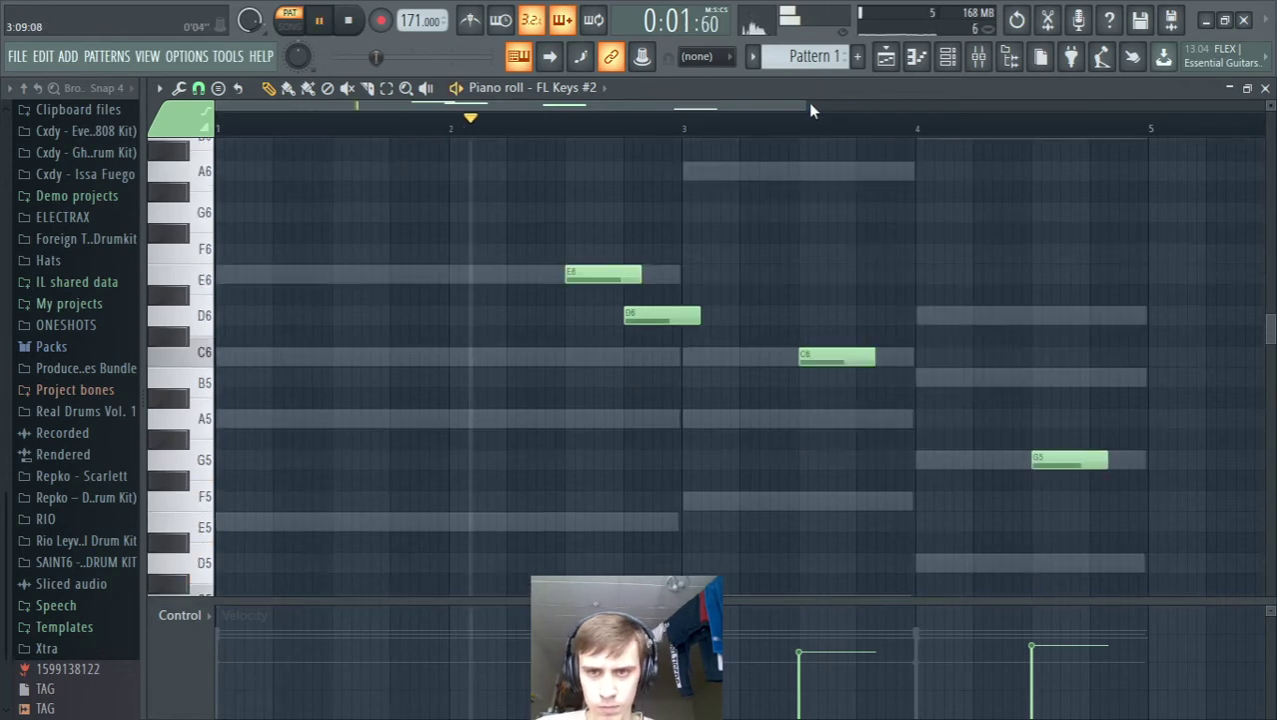
drag(807, 106, 991, 106)
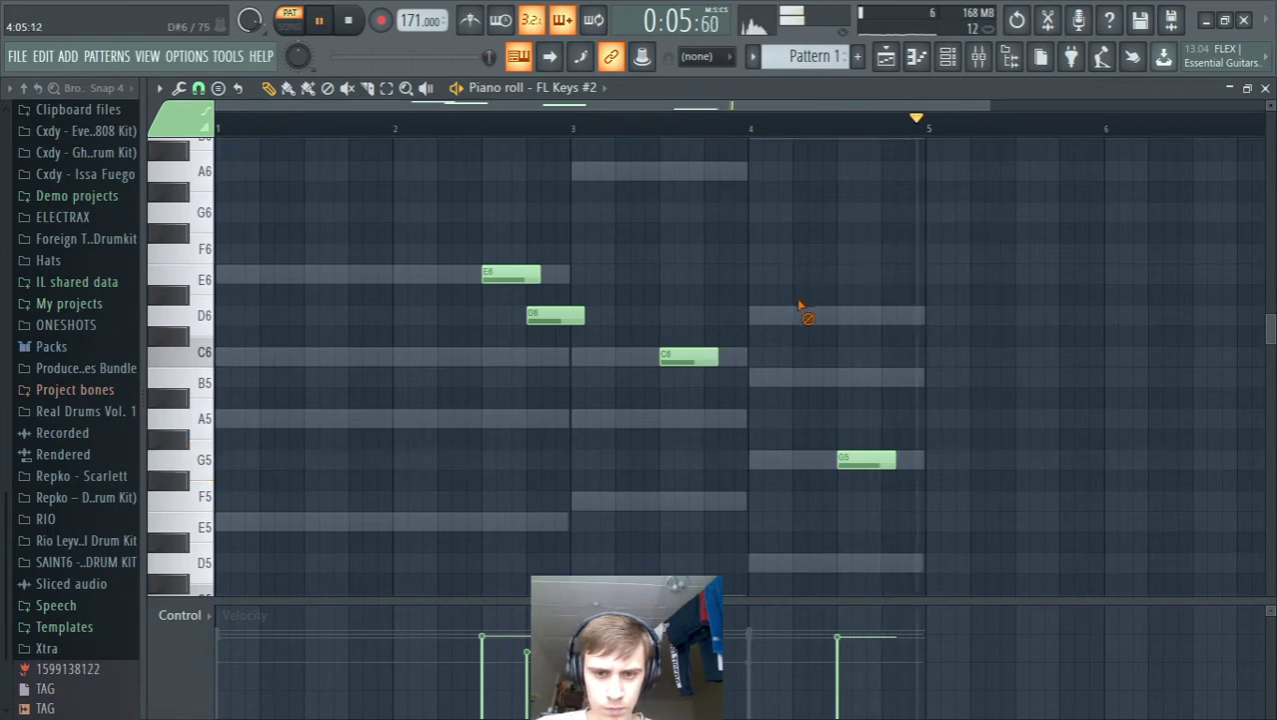
ctrl+scroll(814, 255, up, 2)
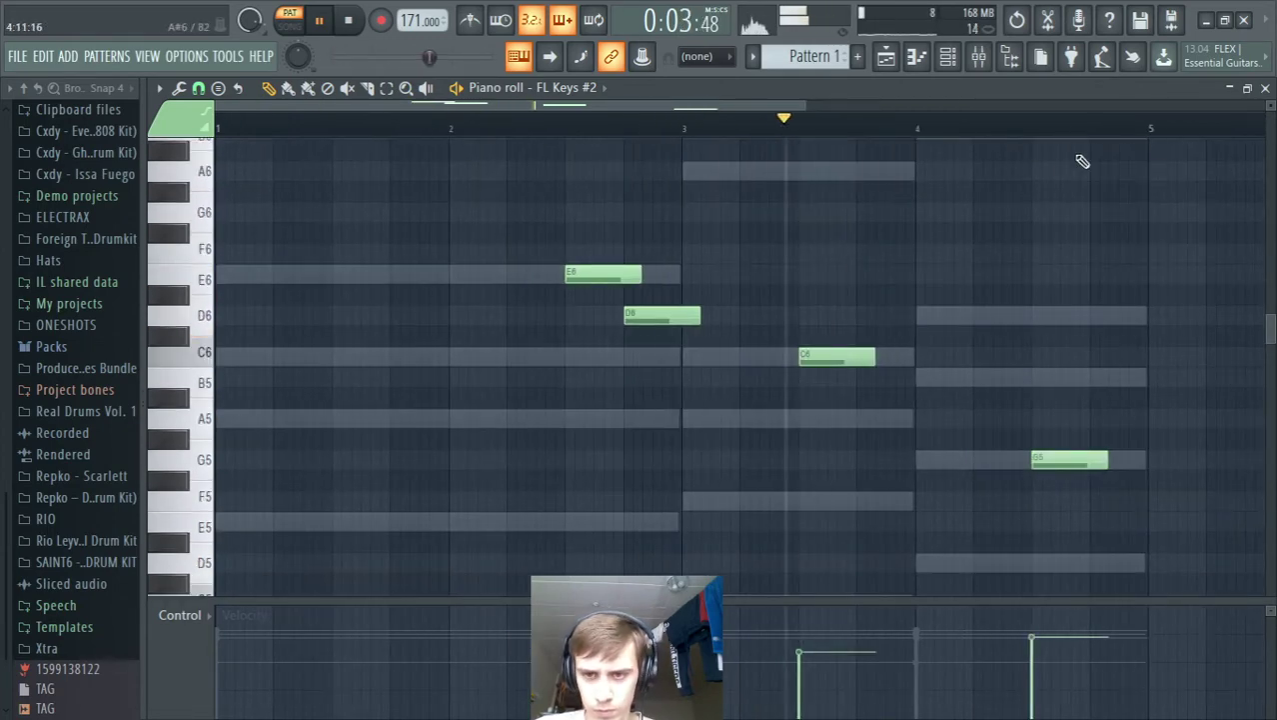
Step: Duplicate all the chord notes on the FL Keys channel into bars 5 to 8
click(1265, 88)
click(552, 136)
key(space)
ctrl+drag(1144, 560, 501, 195)
key(ctrl+b)
ctrl+scroll(859, 190, down, 3)
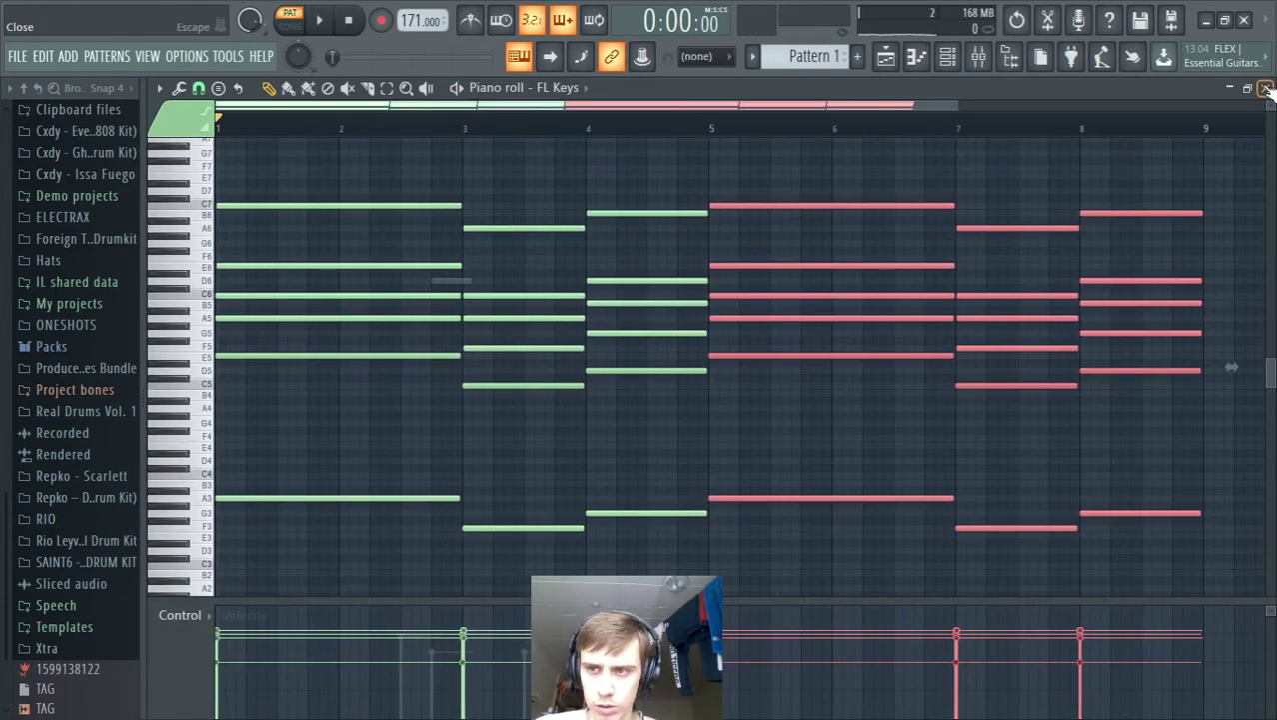
Step: Duplicate the FL Keys #2 melody and shift the copy so it starts at the middle of bar 6, then play it
click(1265, 89)
click(528, 170)
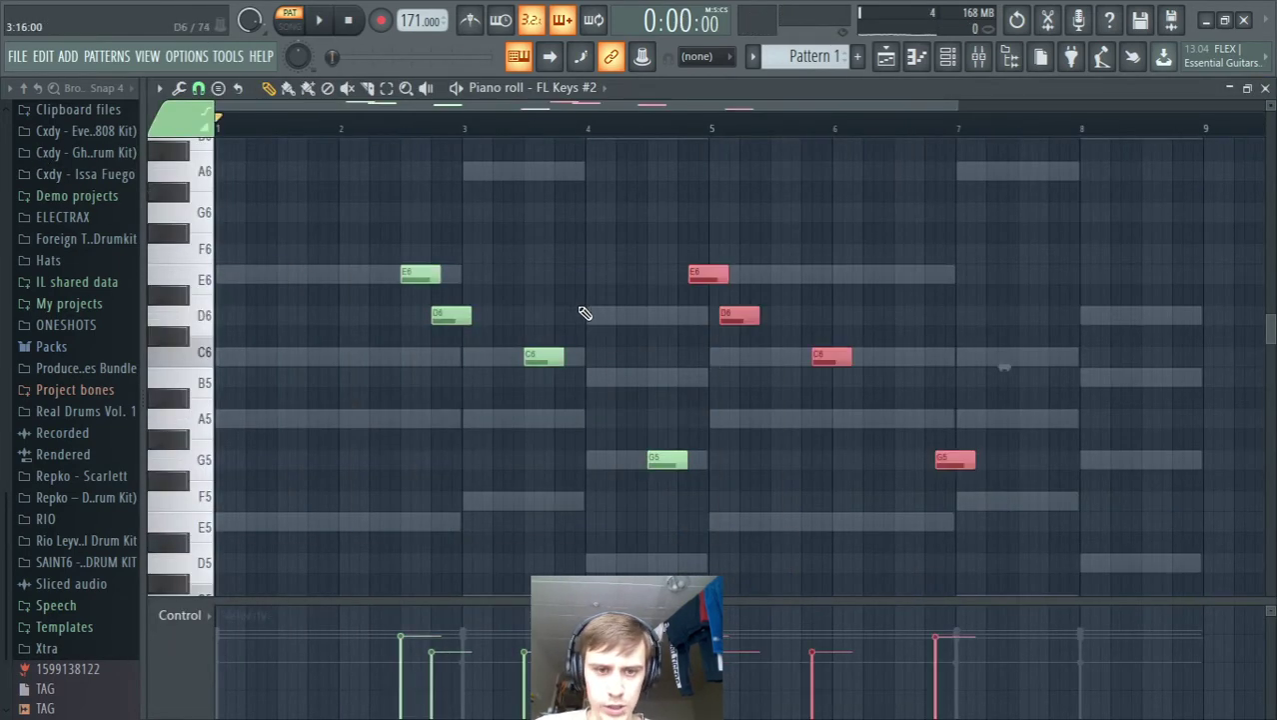
alt+scroll(649, 315, down, 3)
alt+scroll(469, 321, up, 3)
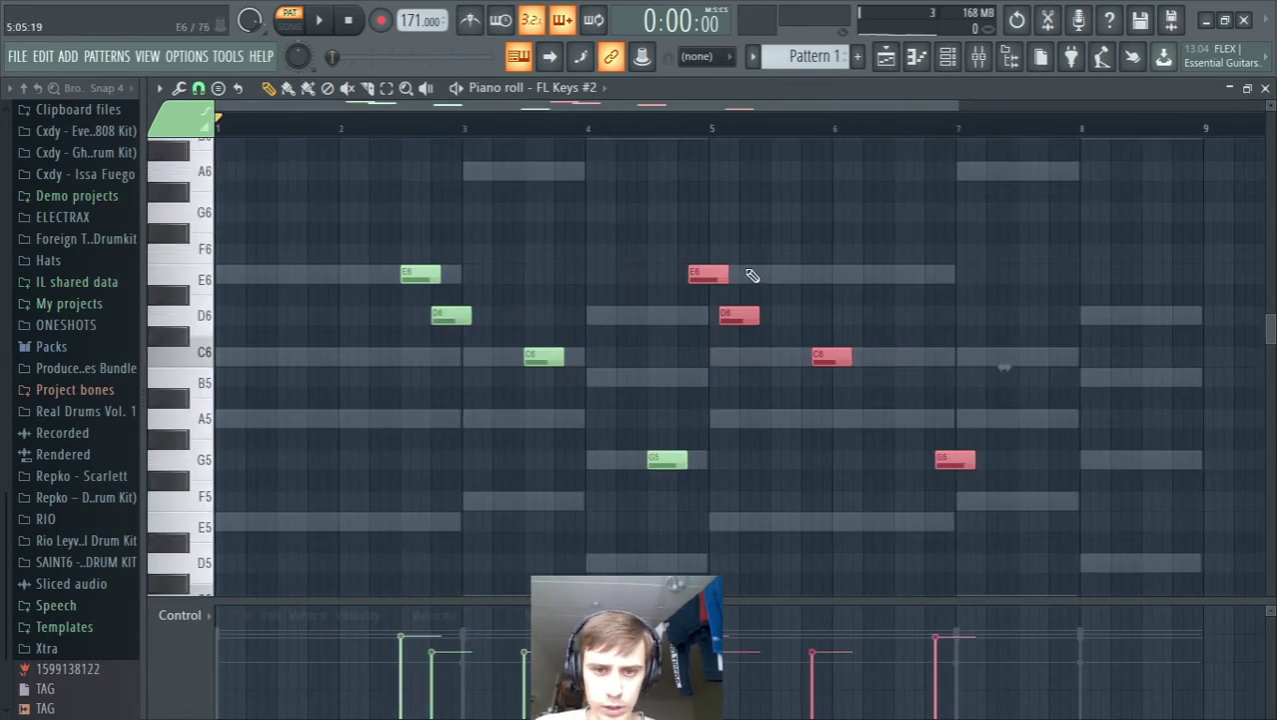
drag(711, 274, 916, 285)
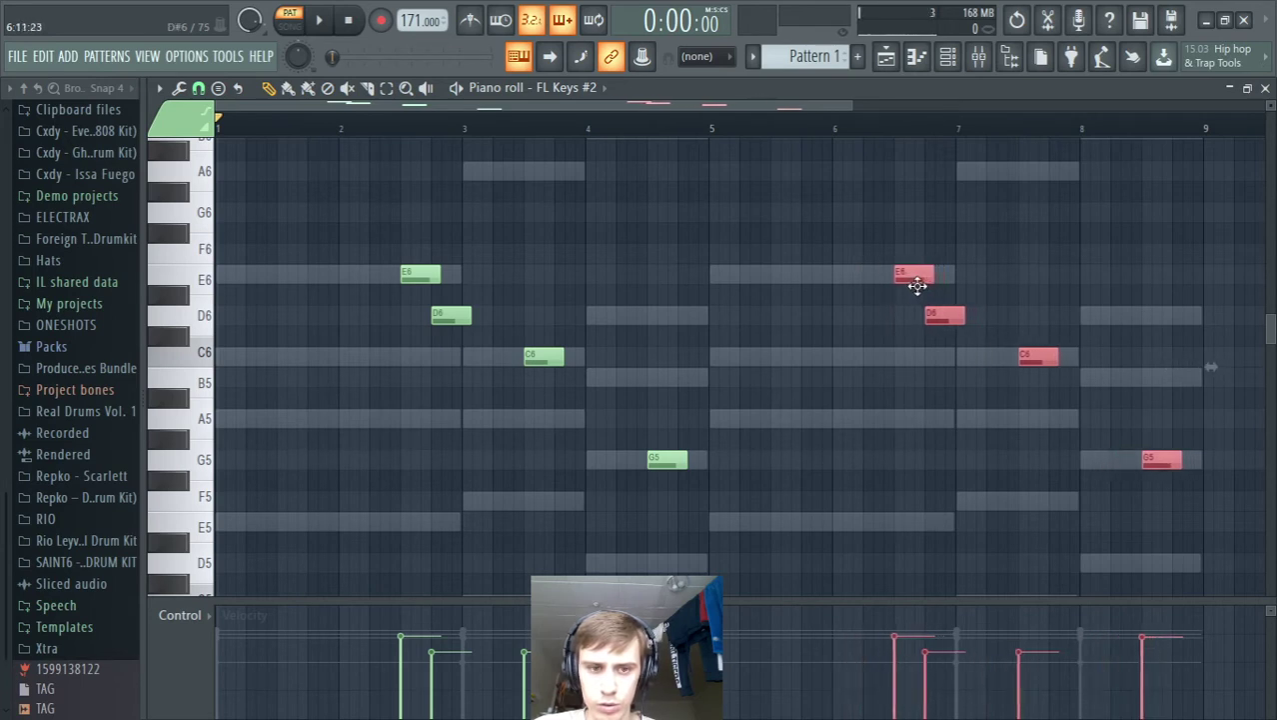
key(space)
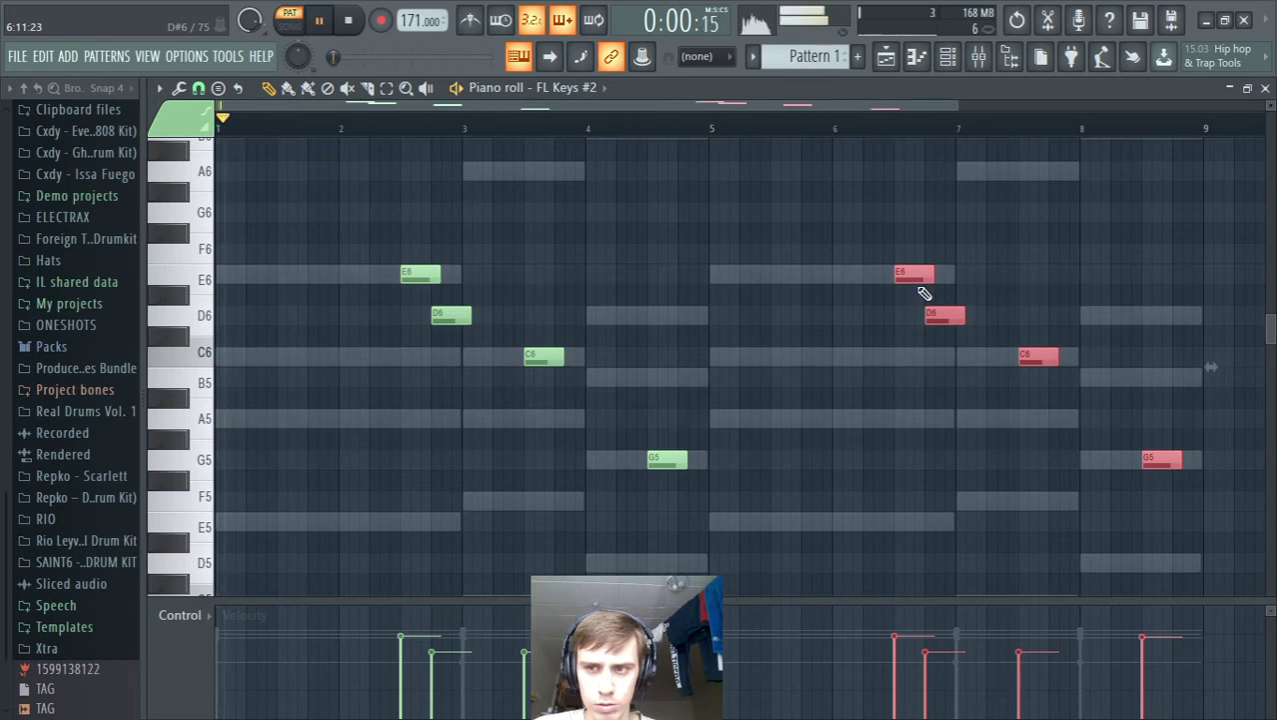
ctrl+click(839, 241)
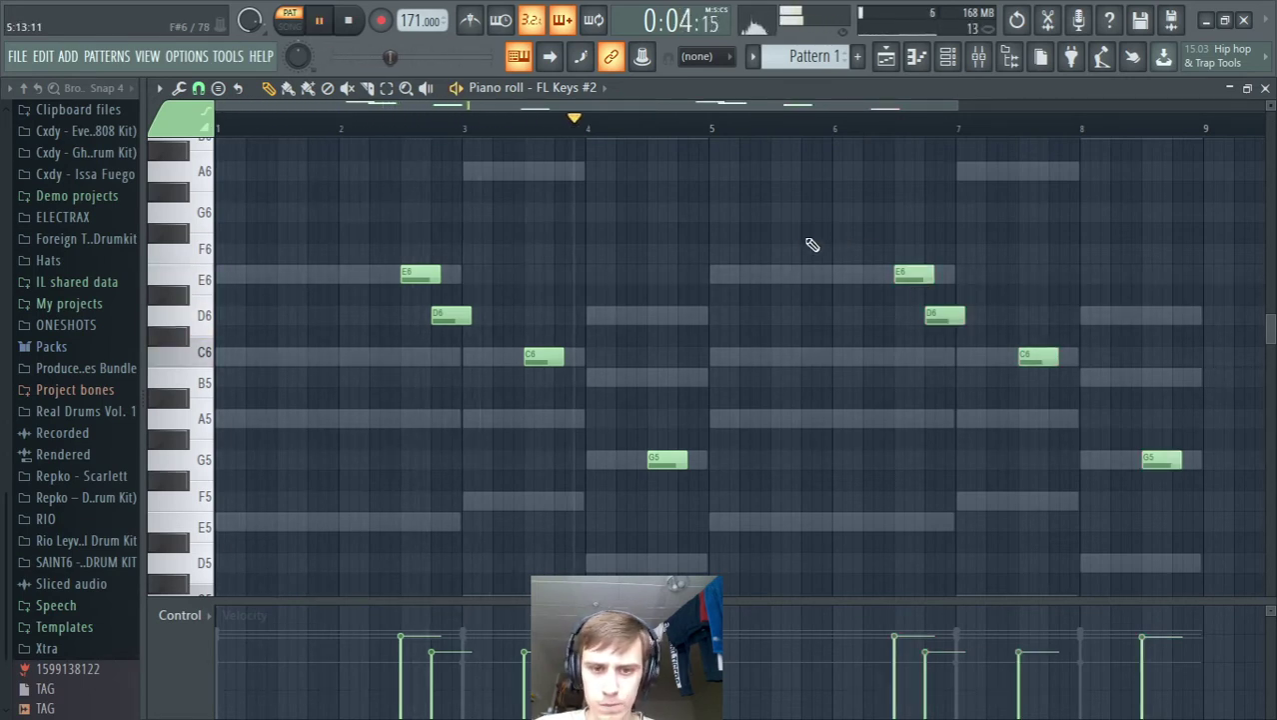
Step: In bar 8, raise the G5 melody note to F6 and add a G6 note preceded by a short F6 grace note
drag(956, 107, 1177, 107)
scroll(804, 297, up, 2)
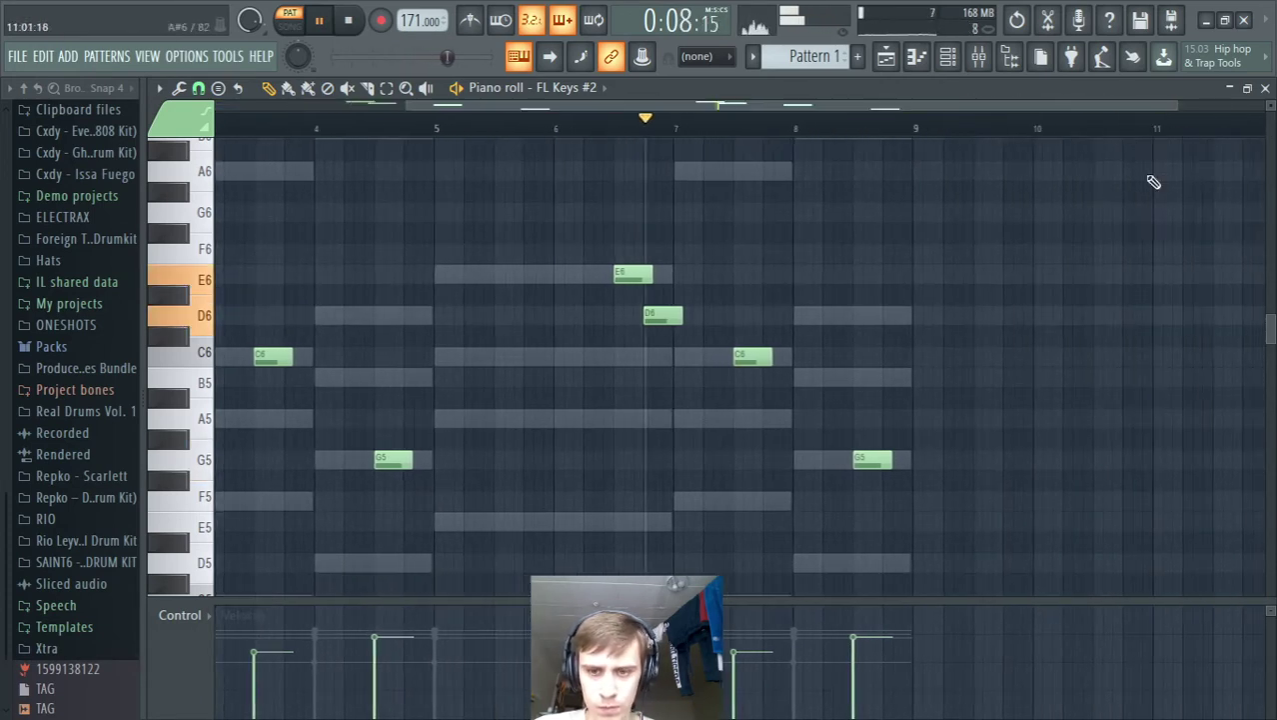
key(space)
drag(797, 252, 789, 211)
drag(857, 274, 816, 216)
scroll(812, 238, up, 3)
mouse_move(777, 260)
mouse_down()
mouse_move(766, 258)
mouse_move(777, 256)
mouse_up()
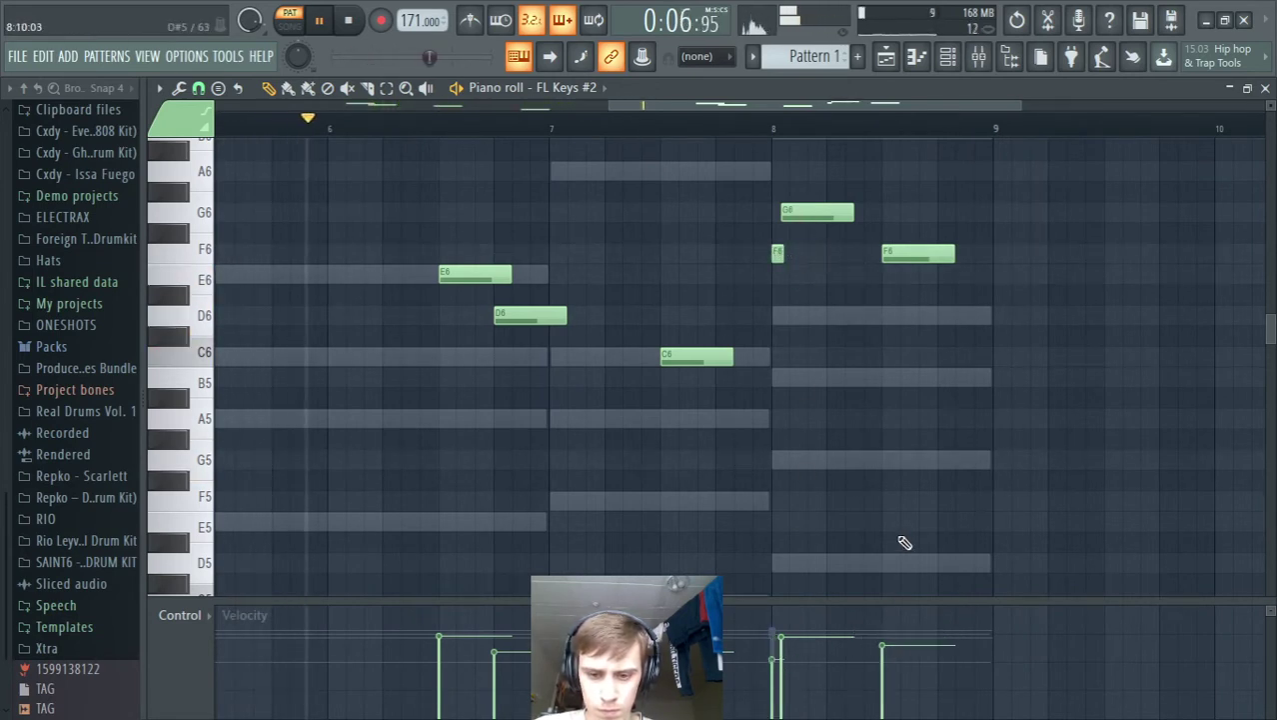
scroll(907, 542, down, 3)
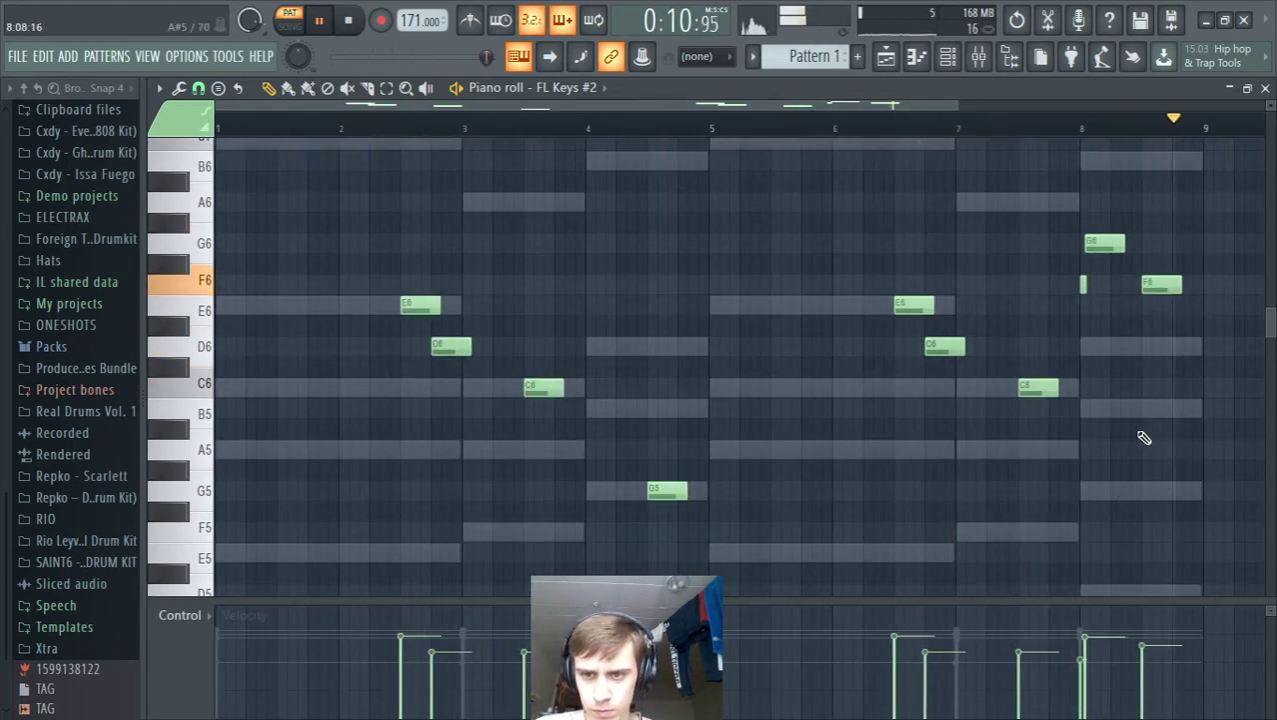
scroll(1120, 240, down, 2)
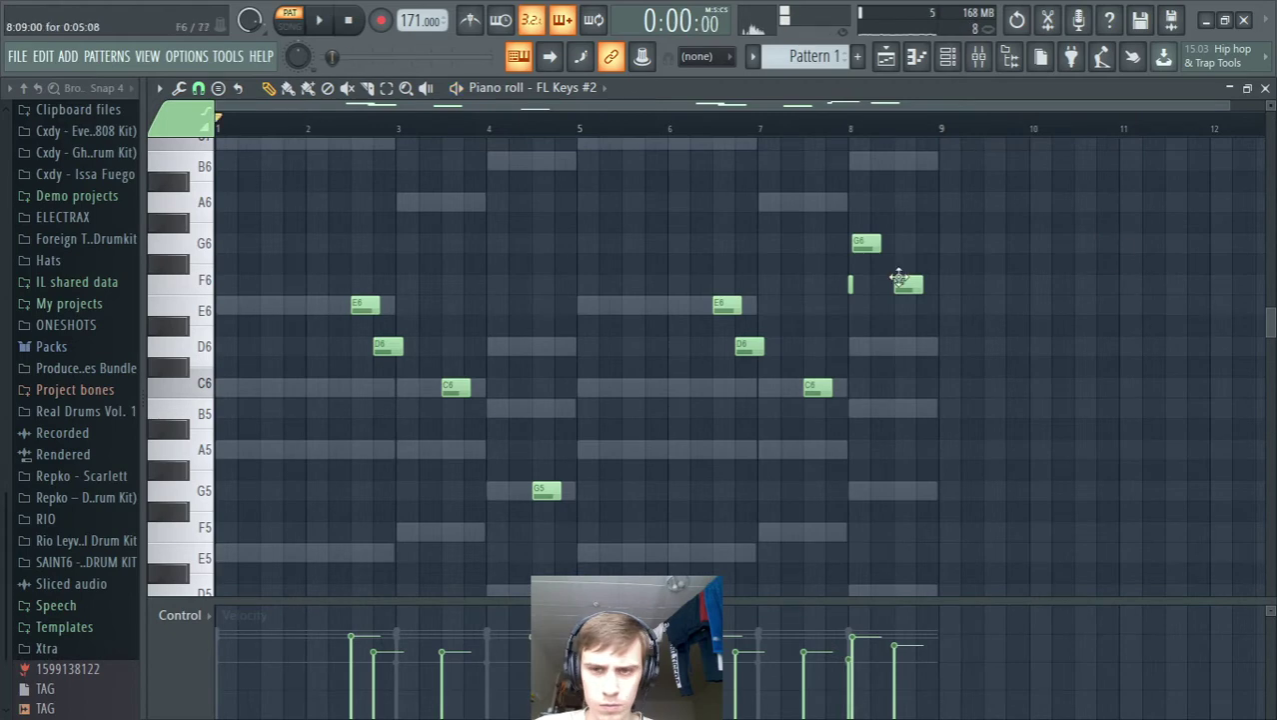
Step: Review the FL Keys chords and the FL Keys #2 melody while playing the pattern
click(224, 242)
drag(200, 241, 198, 305)
click(1266, 89)
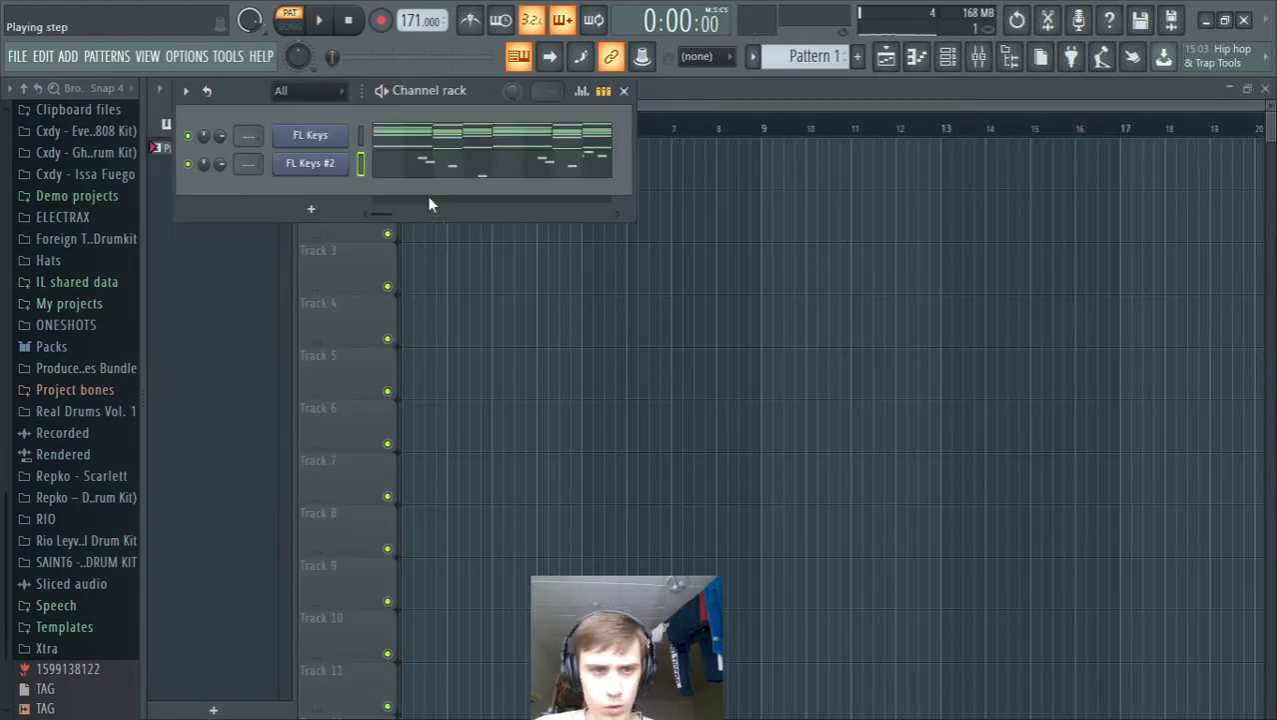
click(419, 137)
ctrl+right_click(413, 182)
drag(263, 266, 331, 252)
scroll(333, 252, up, 1)
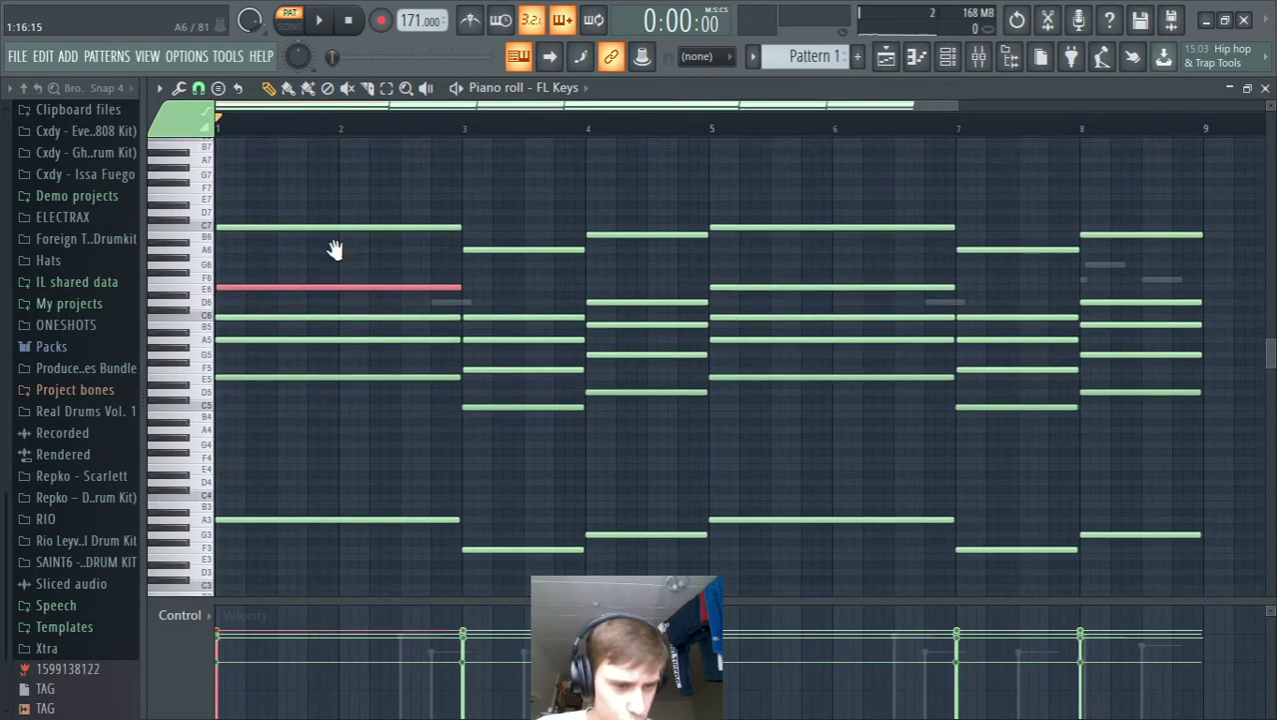
ctrl+click(598, 167)
key(space)
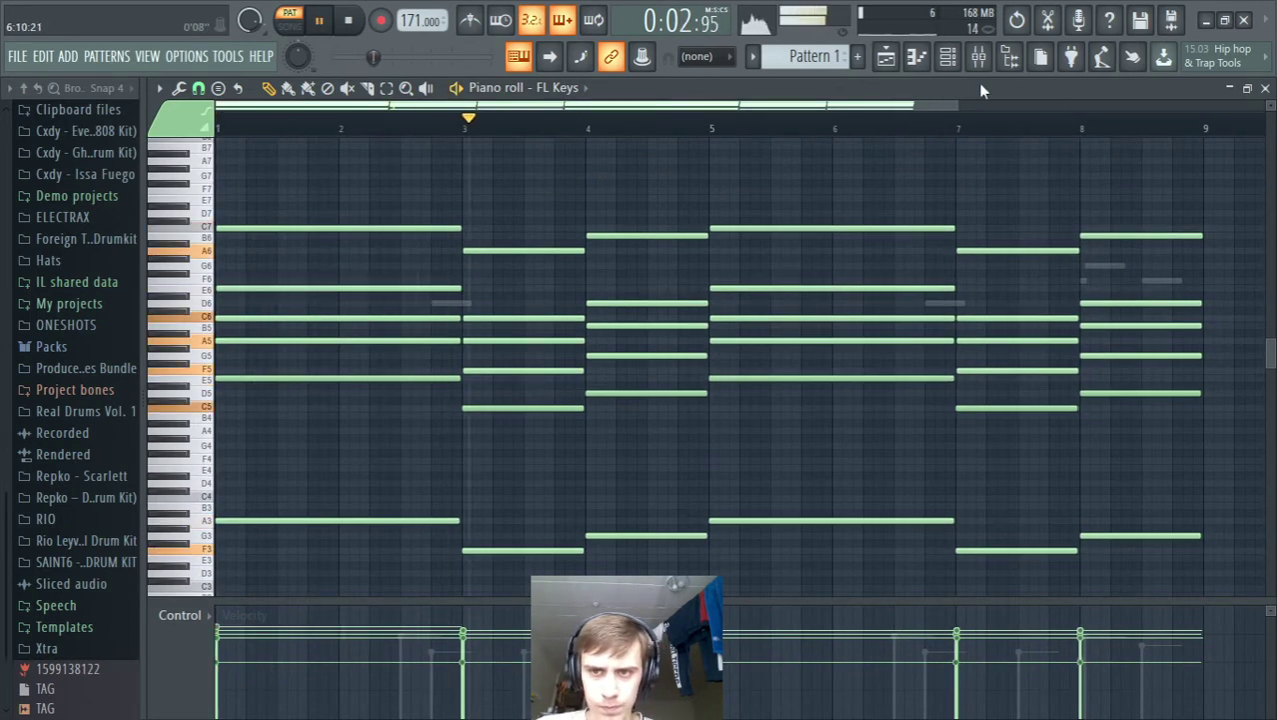
click(1265, 89)
click(465, 178)
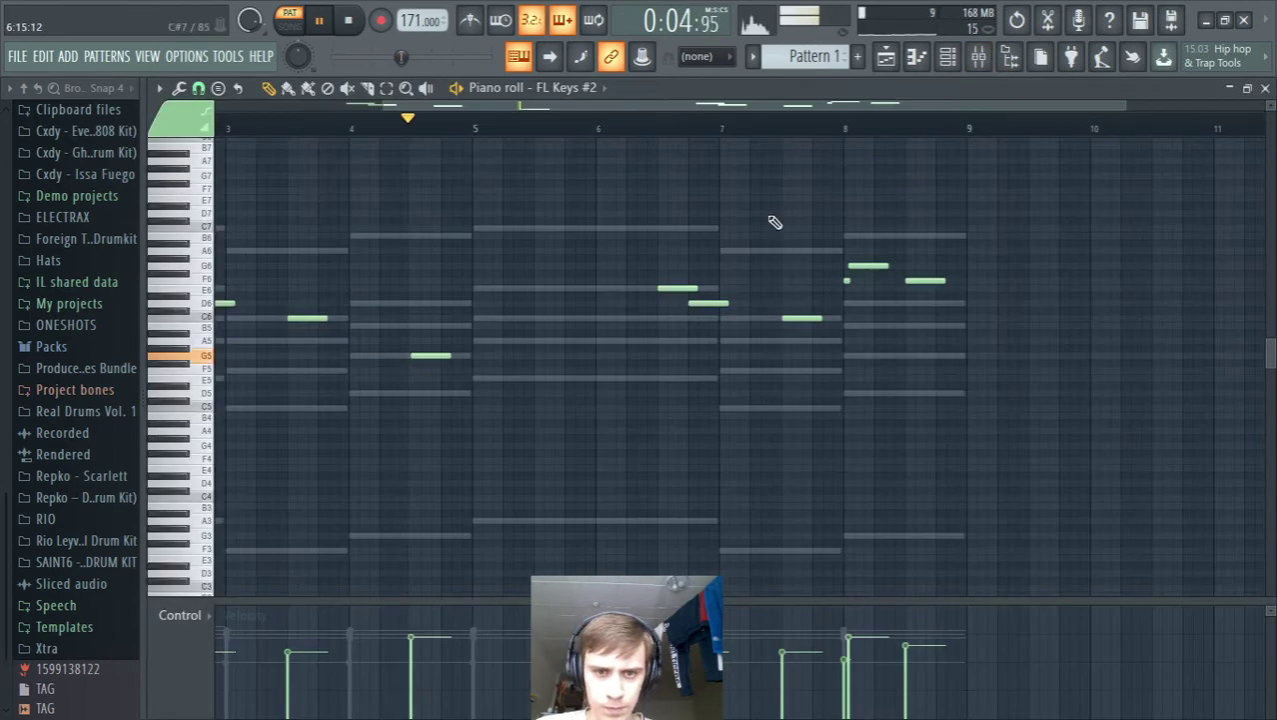
click(1265, 89)
Step: Clone the FL Keys #2 channel and open the piano roll of the new FL Keys #3 channel
right_click(344, 164)
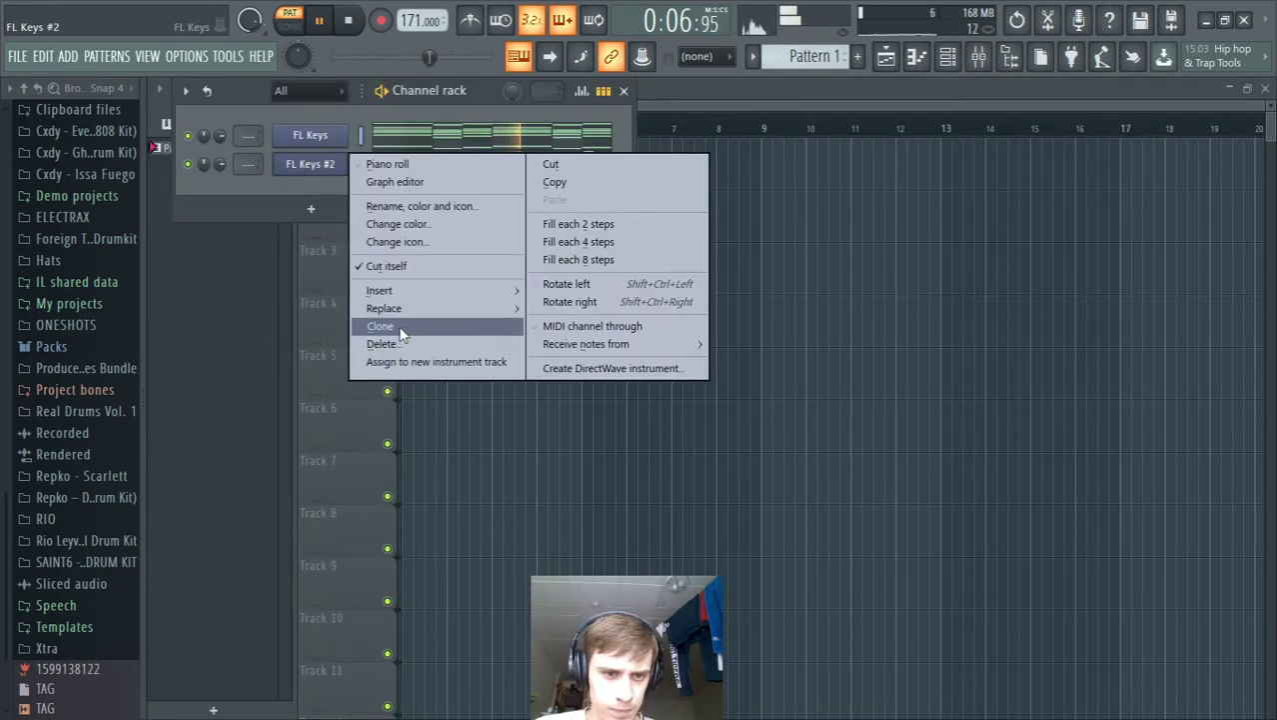
click(378, 326)
click(723, 292)
right_click(345, 184)
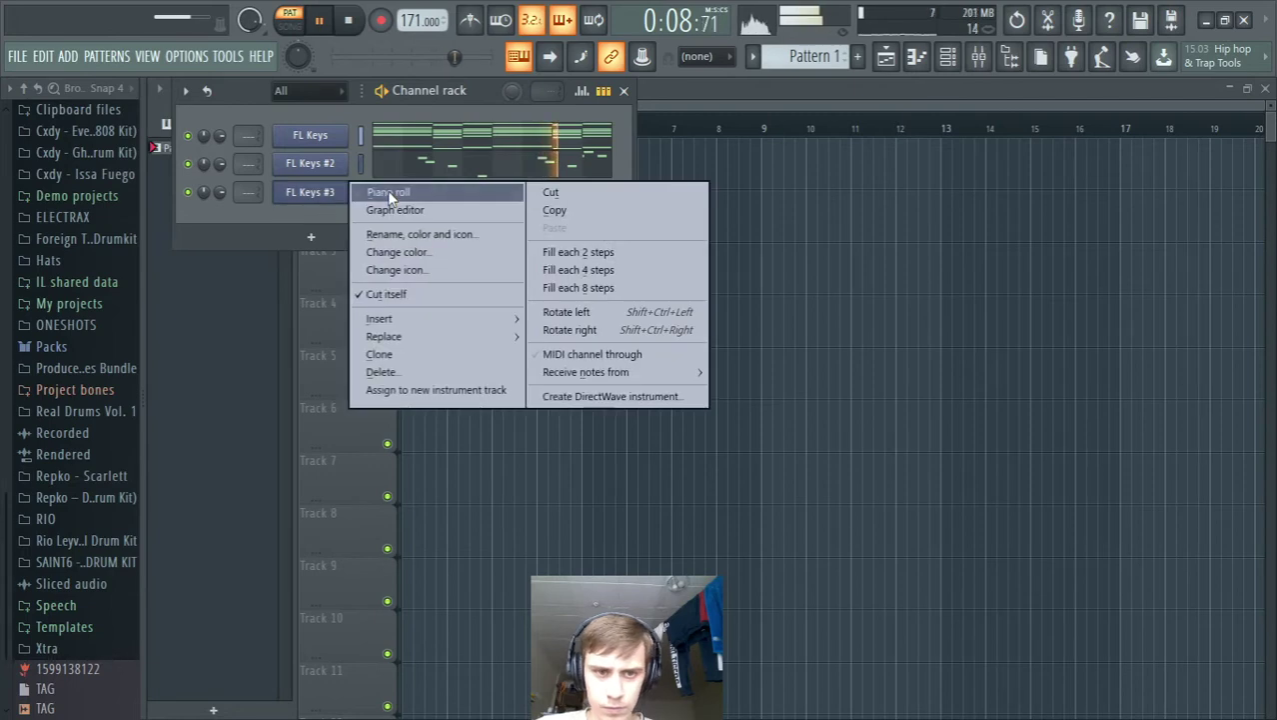
click(405, 194)
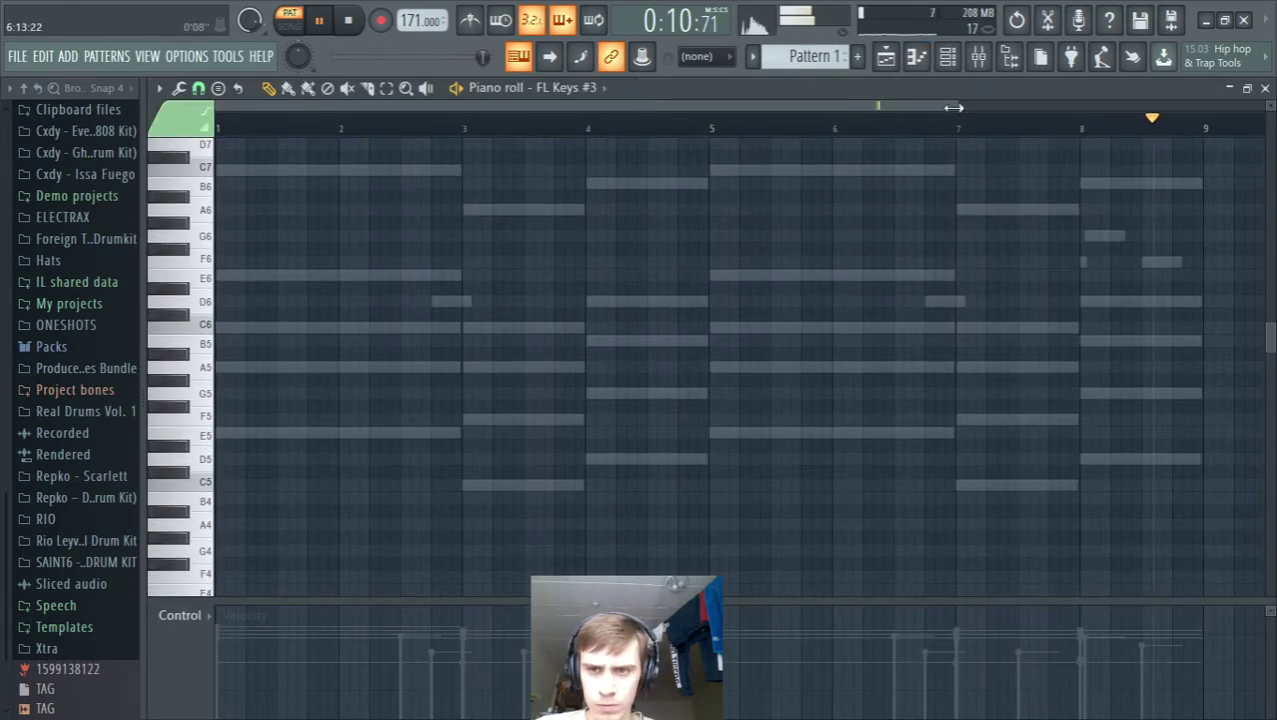
drag(958, 106, 790, 107)
scroll(630, 262, up, 3)
key(space)
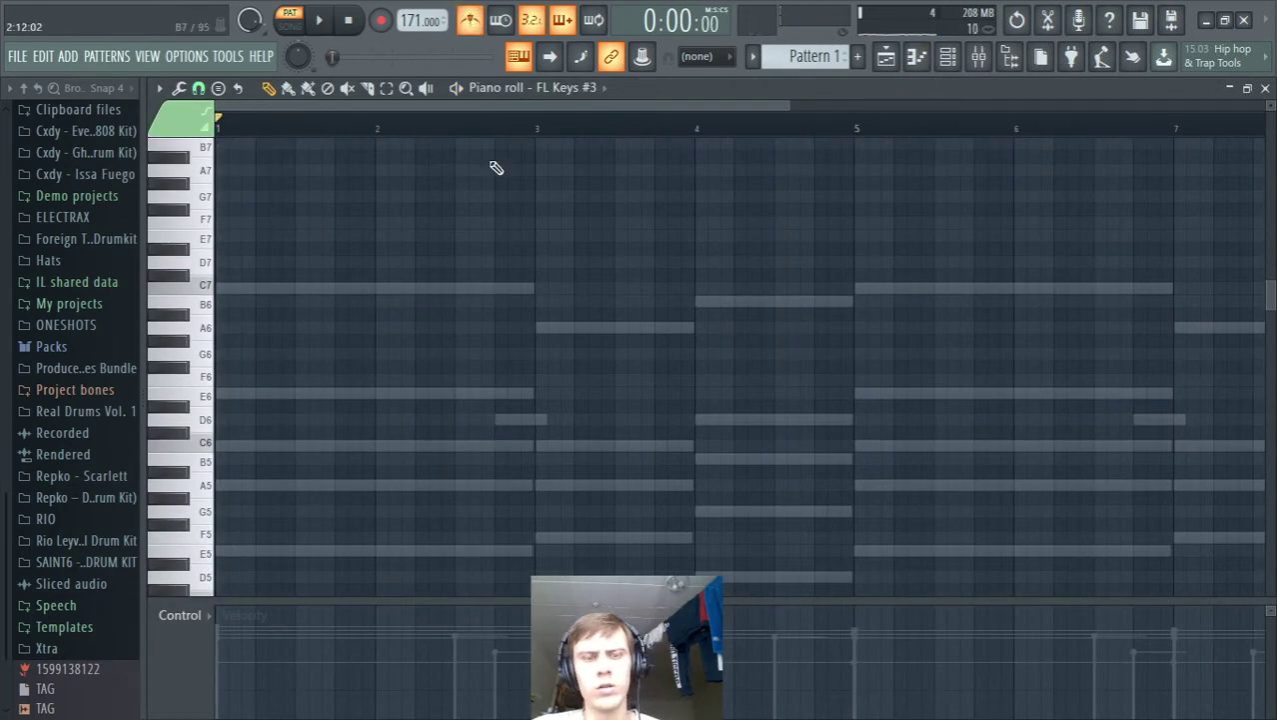
Step: Place a quarter-bar C8 note at the start of bar 1 on FL Keys #3
scroll(265, 253, down, 2)
scroll(343, 260, down, 5)
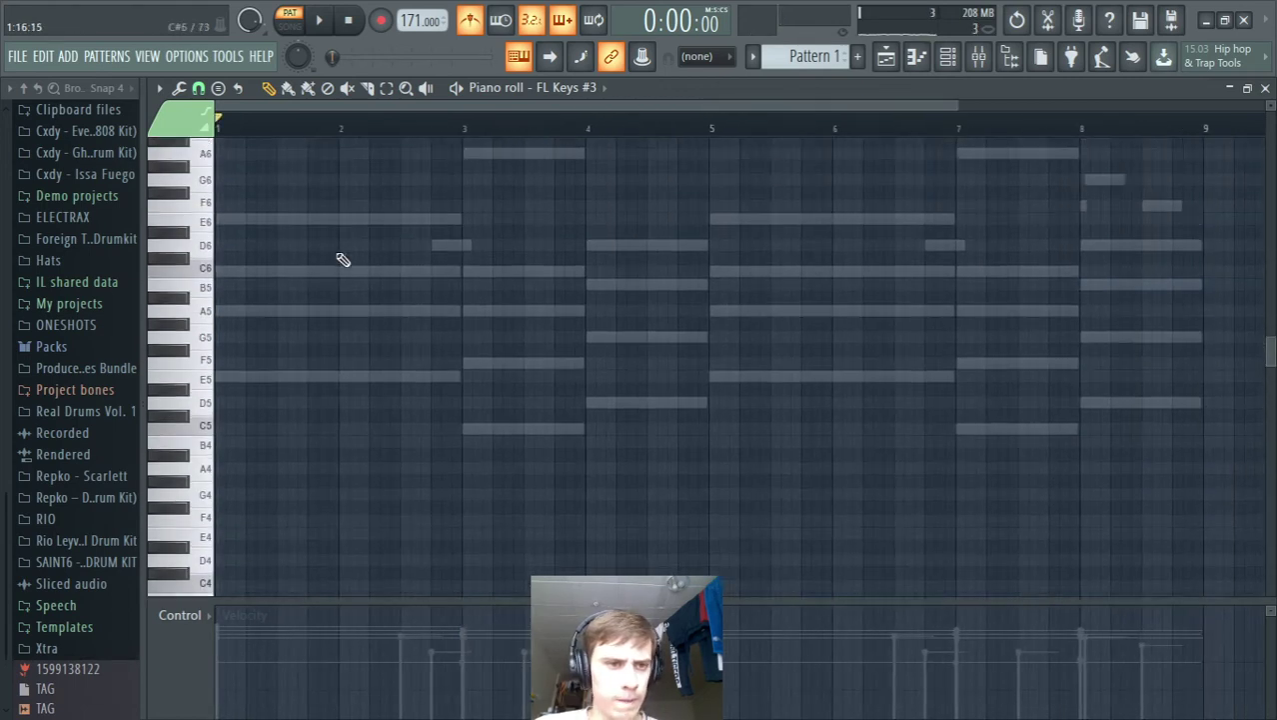
scroll(340, 265, up, 7)
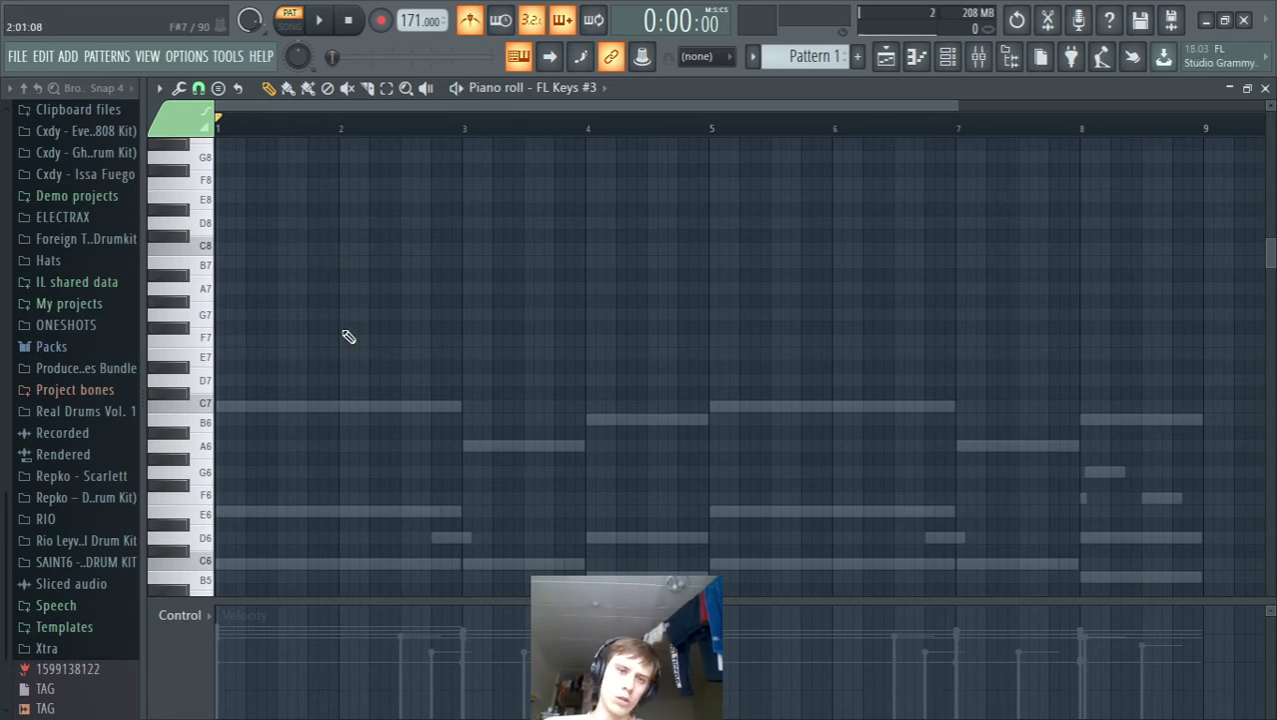
scroll(274, 251, up, 1)
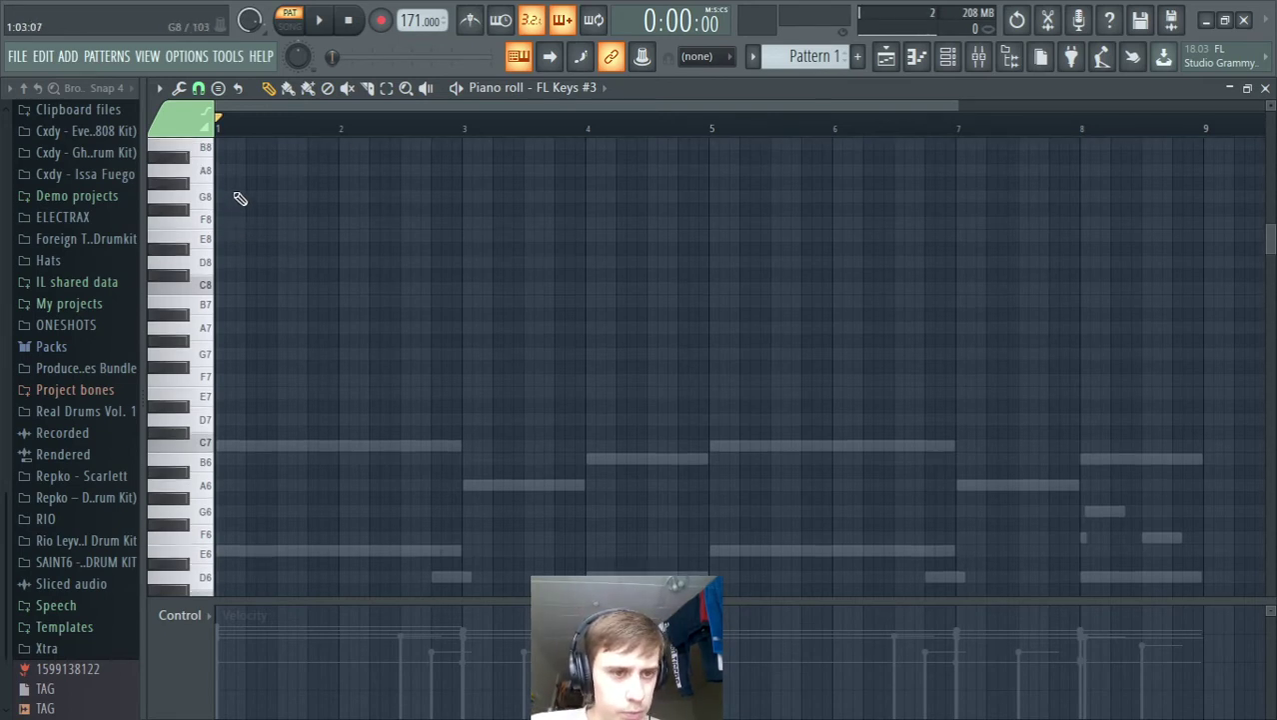
click(150, 185)
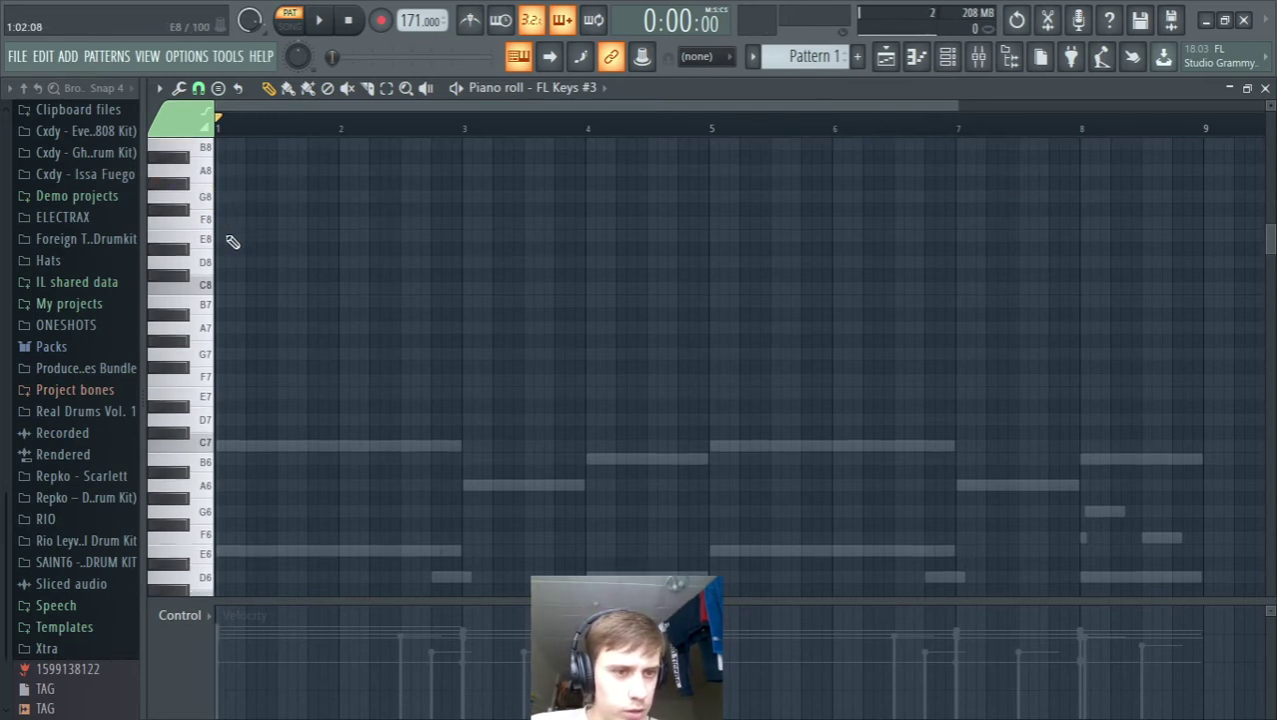
scroll(232, 242, down, 1)
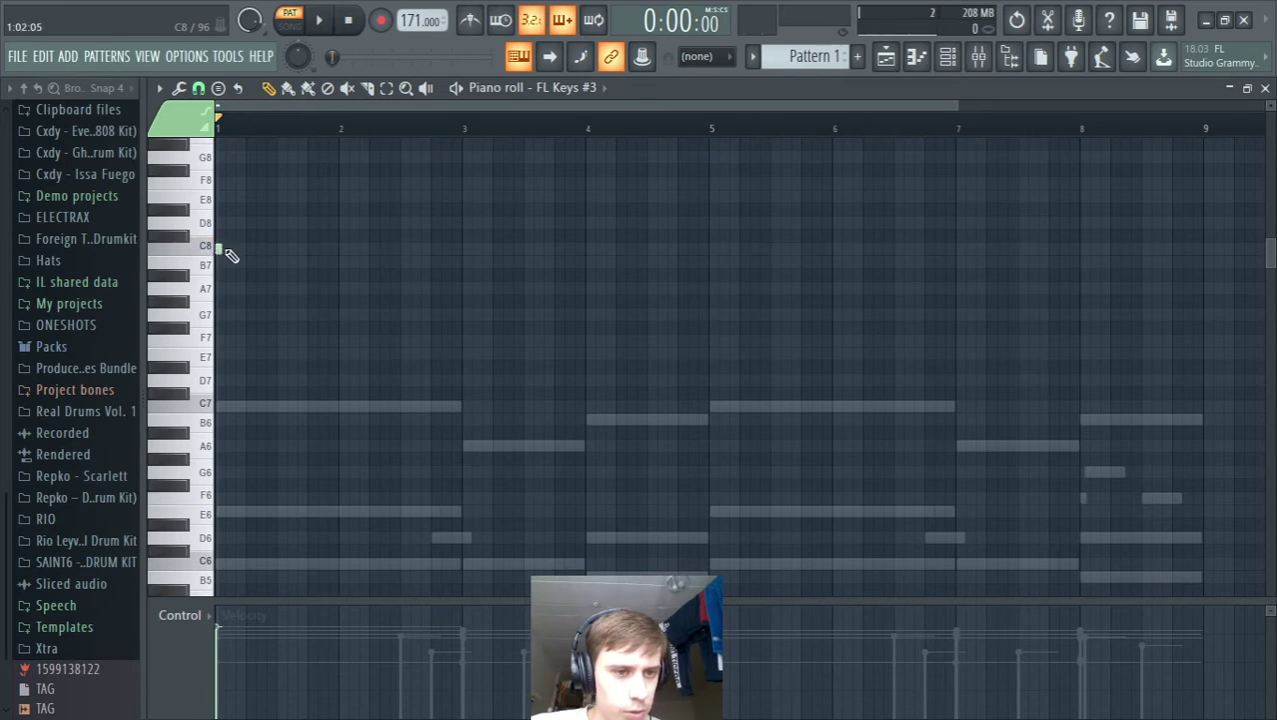
scroll(250, 249, up, 2)
click(250, 249)
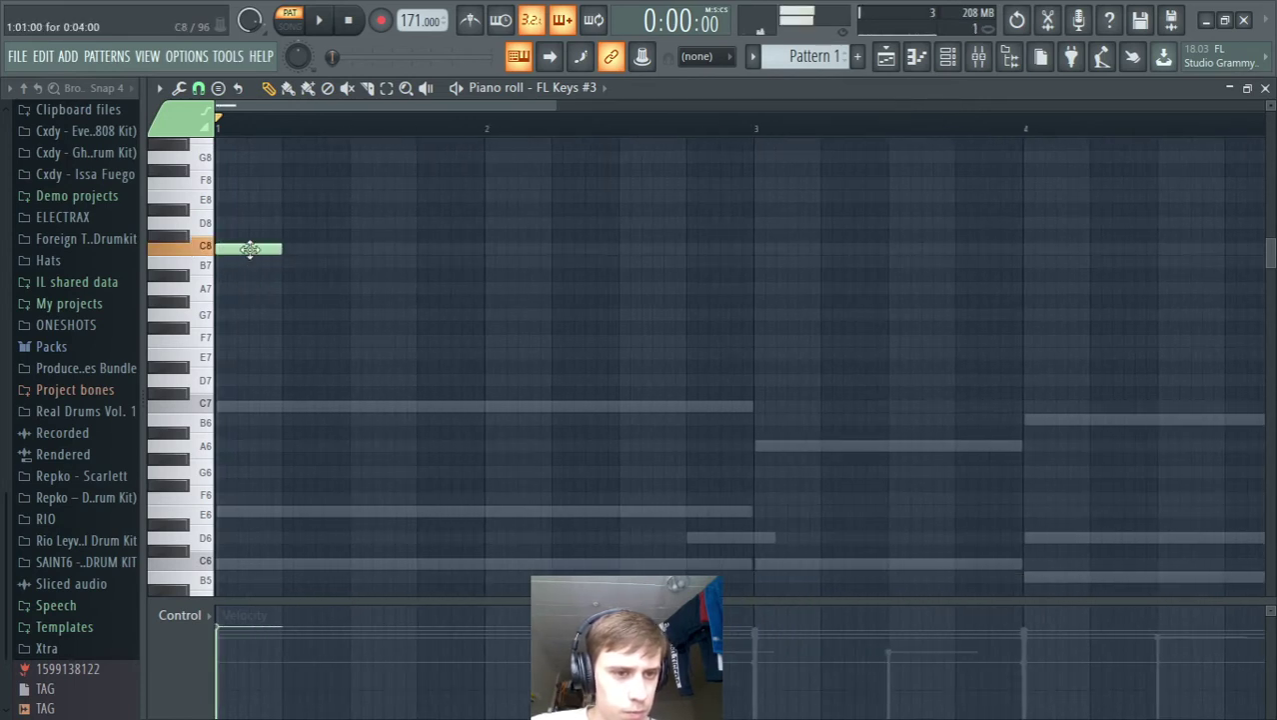
Step: Continue the line with quarter-bar notes B7, A7 and G7 in bar 1 and A7 at the start of bar 2, and play it back
click(289, 263)
click(357, 288)
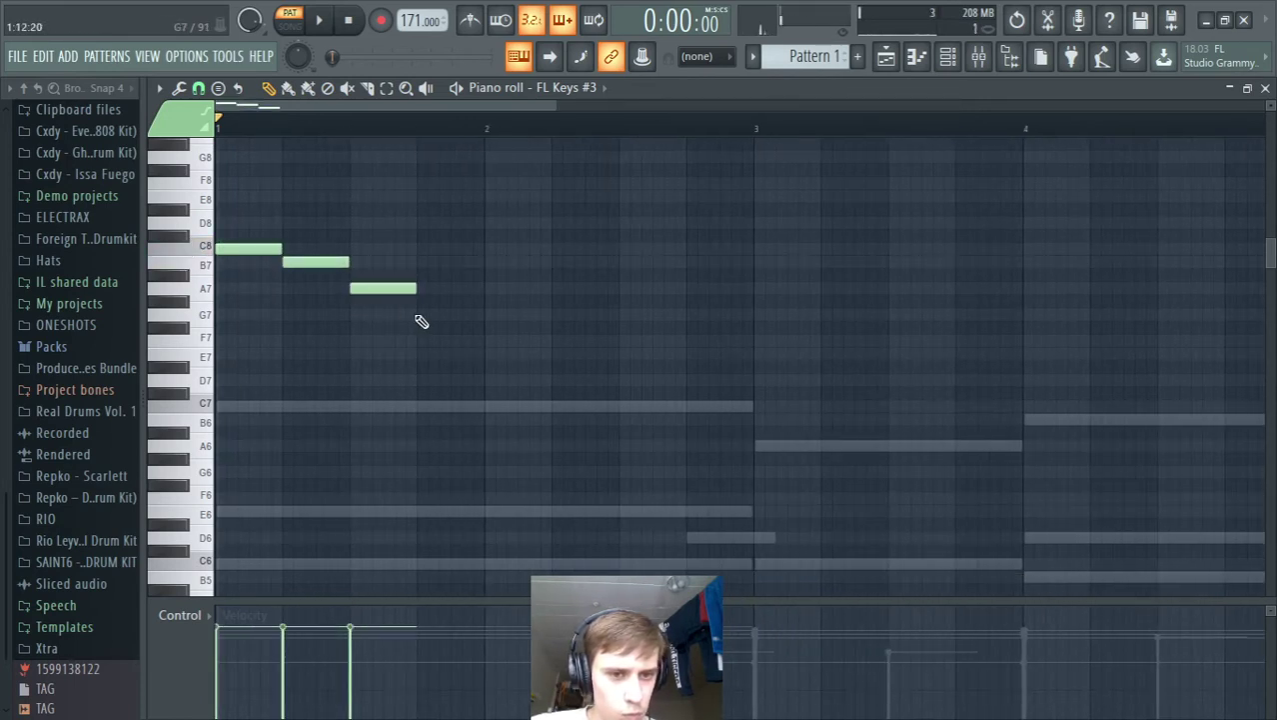
click(420, 315)
click(491, 289)
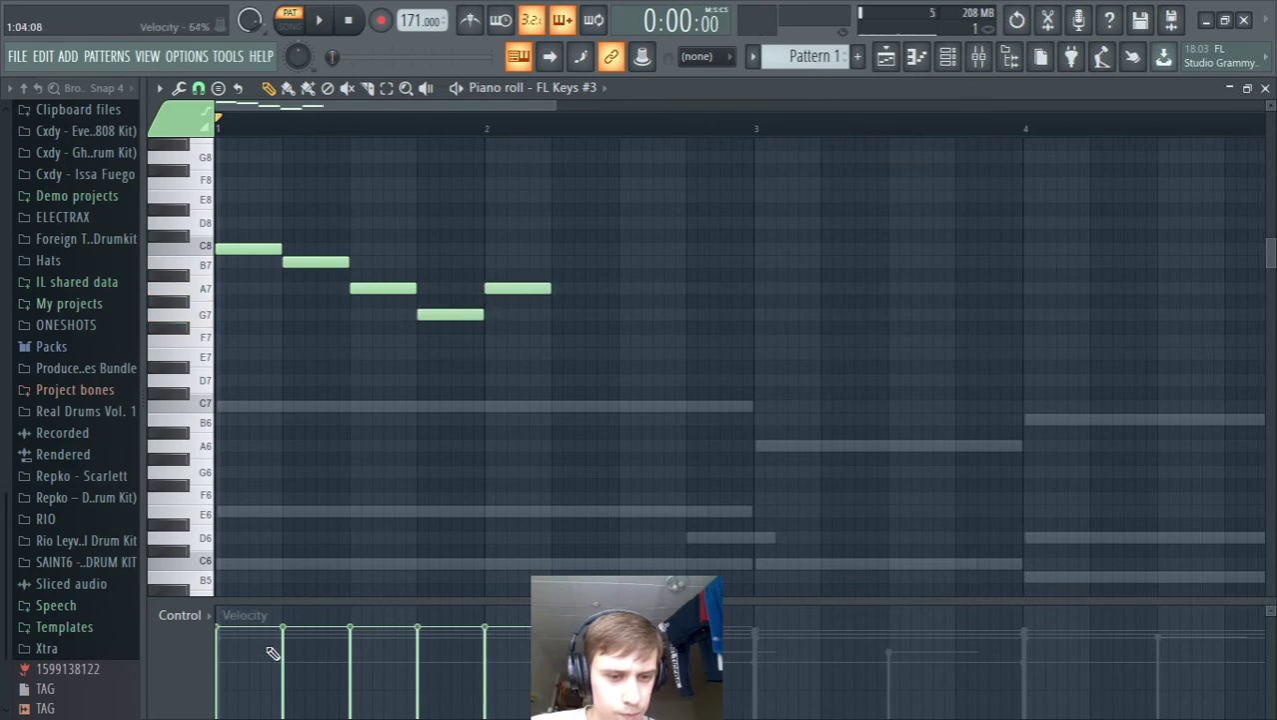
key(space)
ctrl+right_click(607, 418)
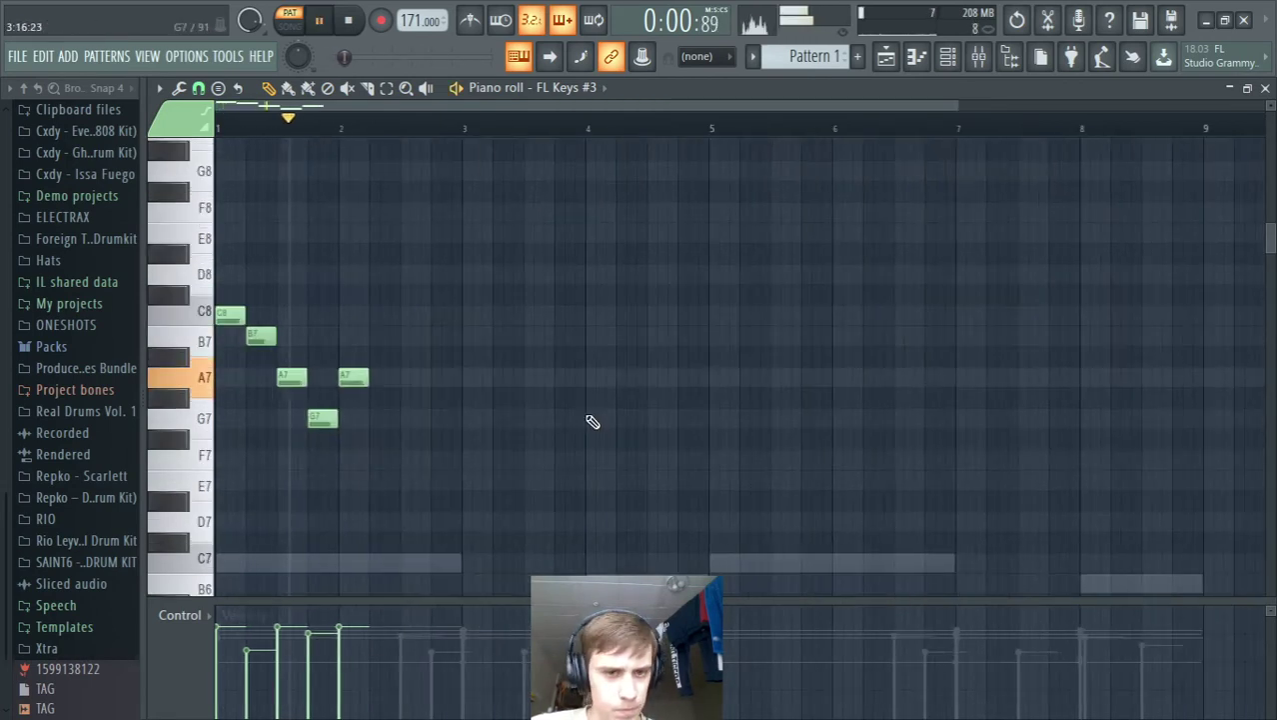
Step: Add a very short D7 grace note after the bar 2 A7, followed by a quarter-bar E7, and play the line back
key(space)
click(357, 444)
drag(358, 458, 369, 485)
scroll(379, 483, up, 2)
drag(381, 466, 385, 526)
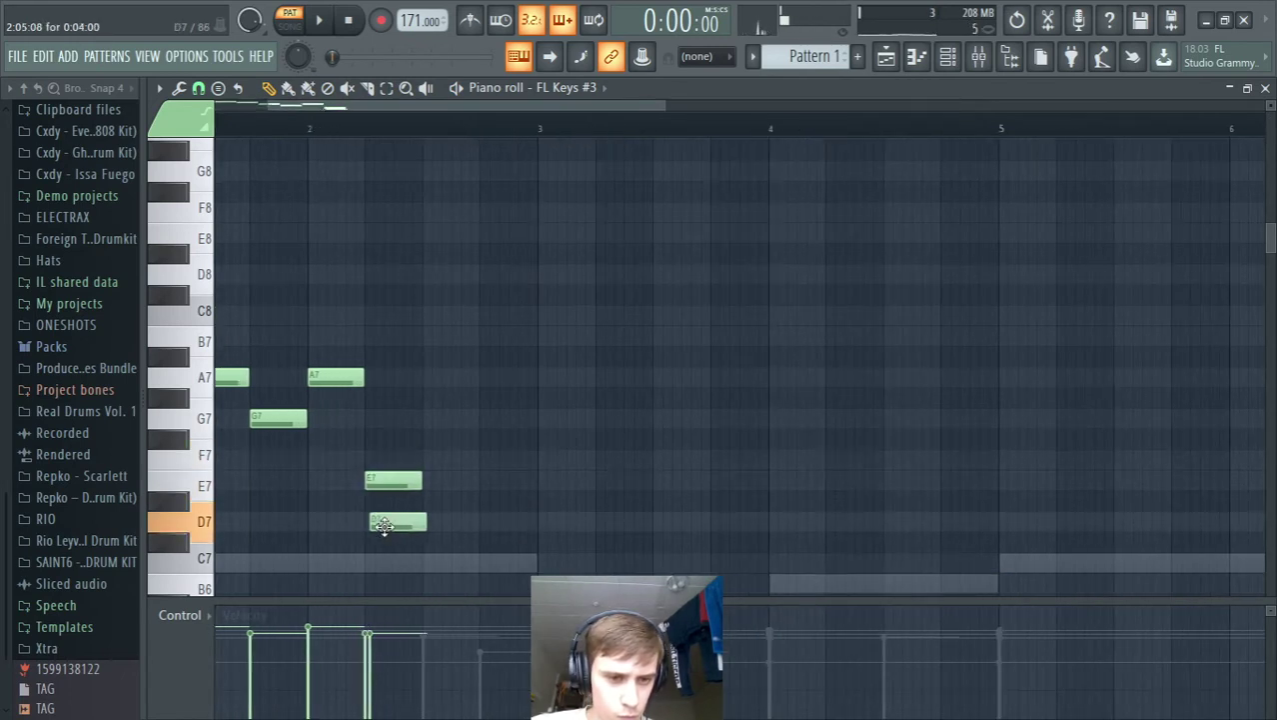
scroll(380, 530, up, 2)
drag(461, 524, 400, 490)
scroll(476, 572, down, 4)
key(space)
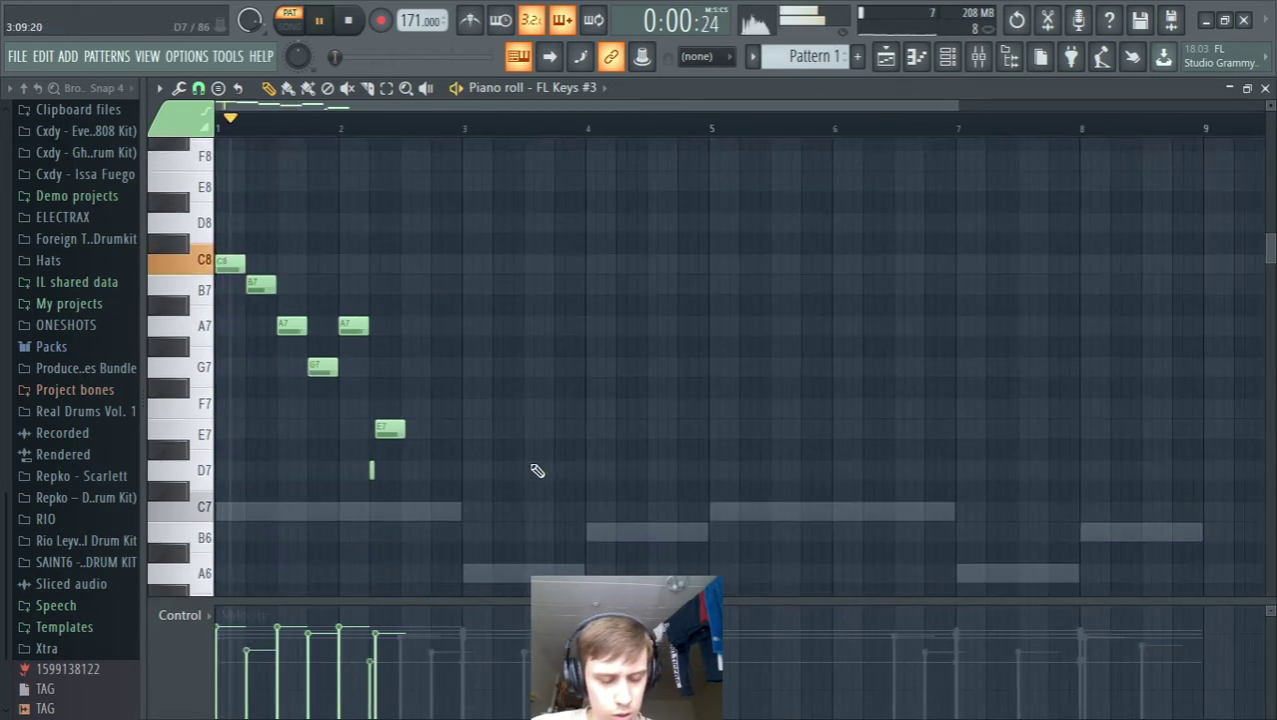
Step: Place a quarter-bar C7 note at the end of bar 2 and listen to the line
click(428, 513)
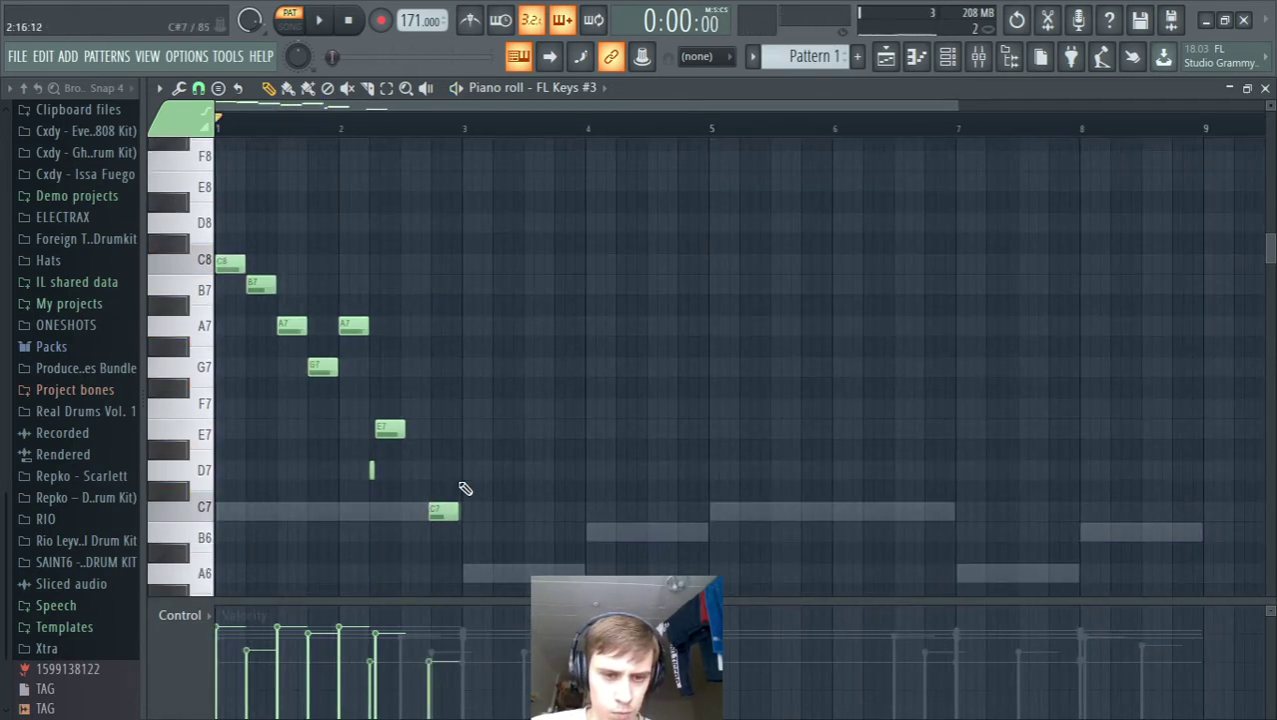
key(space)
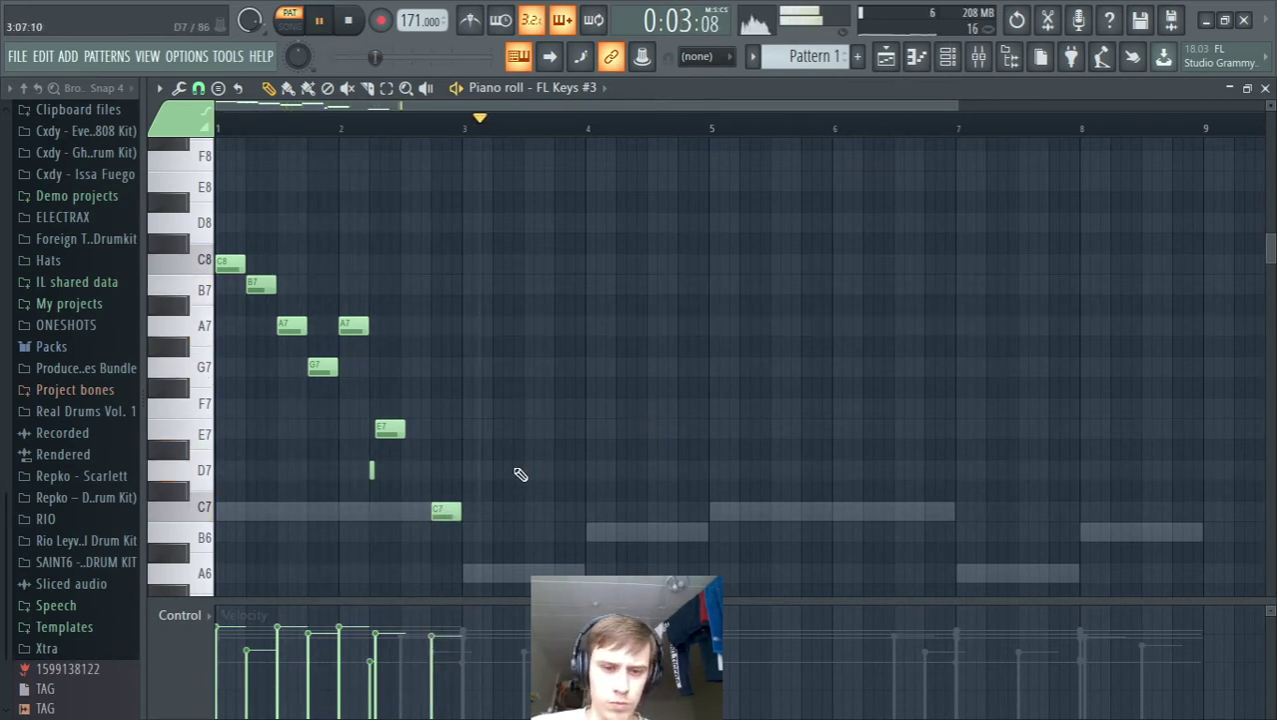
key(space)
Step: Add a quarter-bar A7 at the end of bar 3, then a short D8 grace note leading into E8 at bar 4, and play back
click(556, 326)
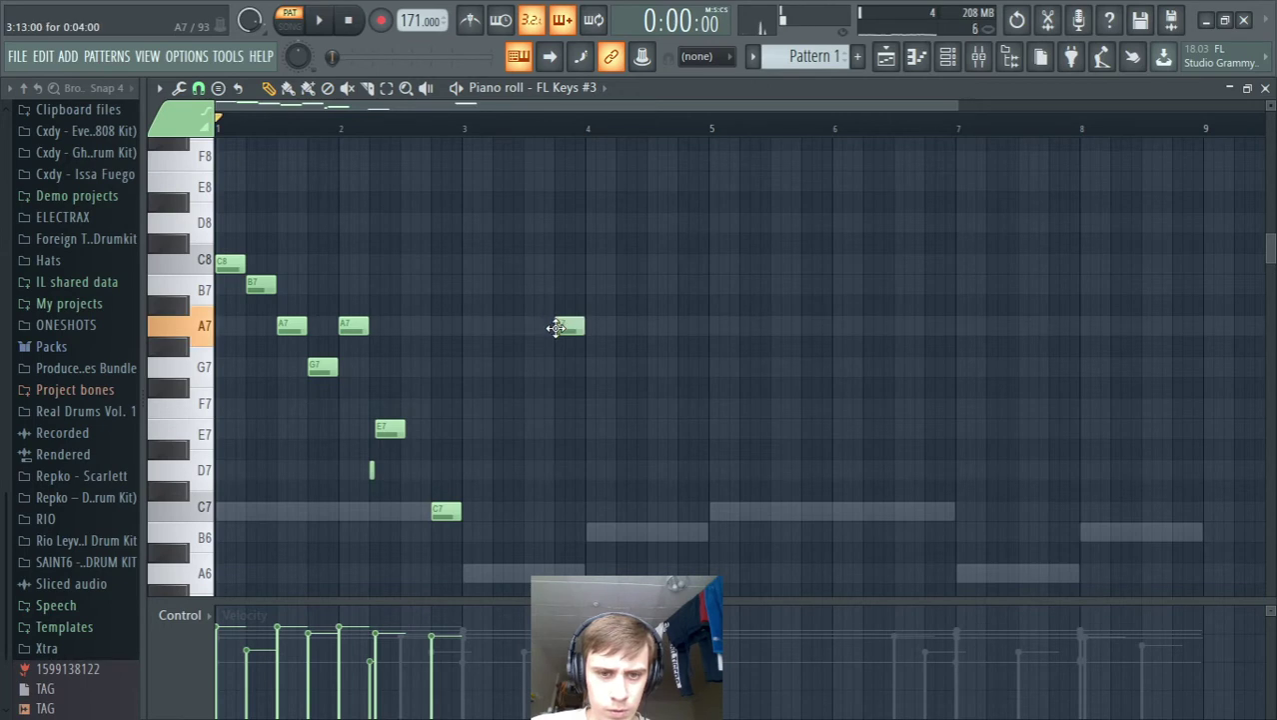
ctrl+scroll(584, 319, up, 2)
mouse_move(590, 224)
mouse_down()
mouse_move(614, 226)
mouse_move(619, 182)
mouse_move(599, 222)
mouse_up()
click(605, 224)
key(space)
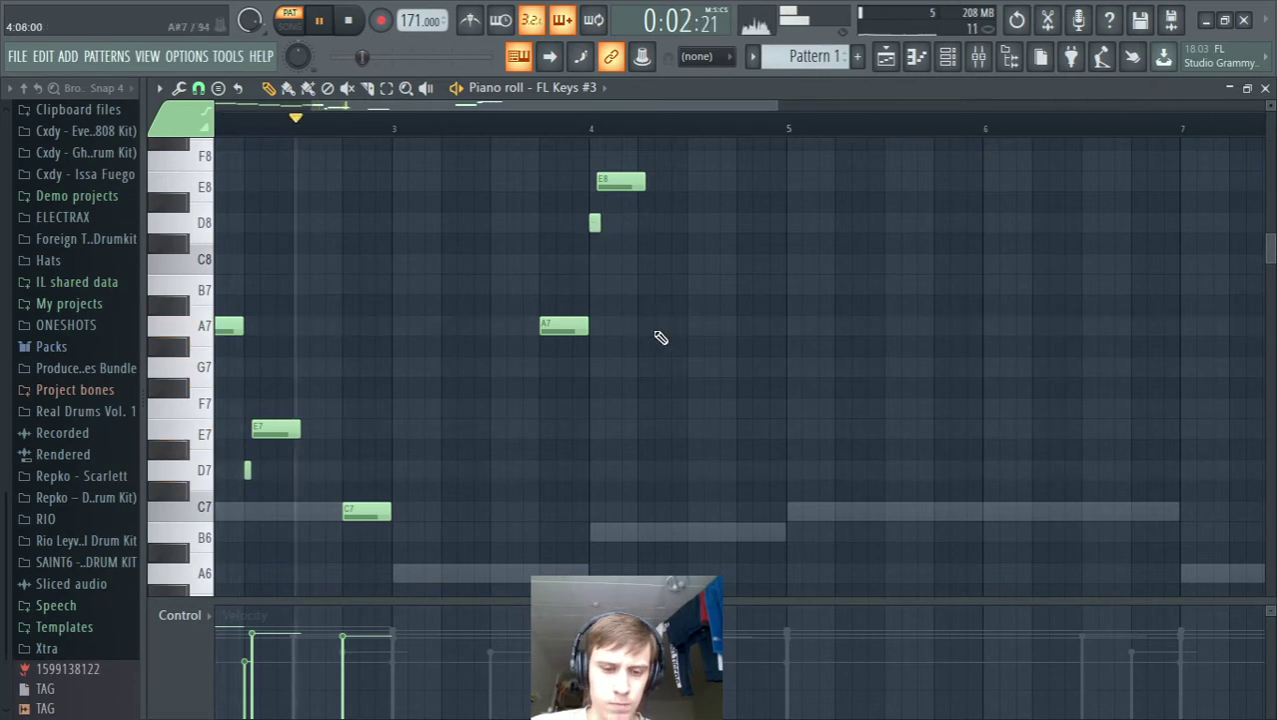
ctrl+scroll(662, 337, down, 2)
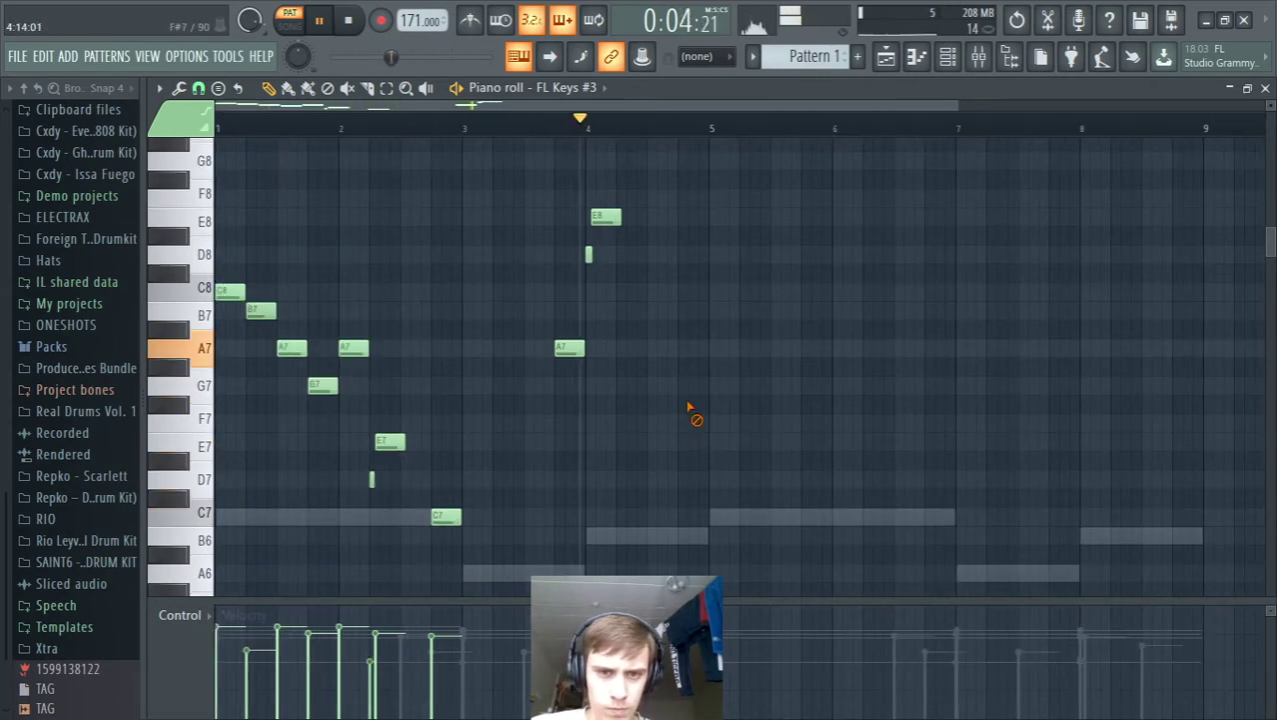
key(space)
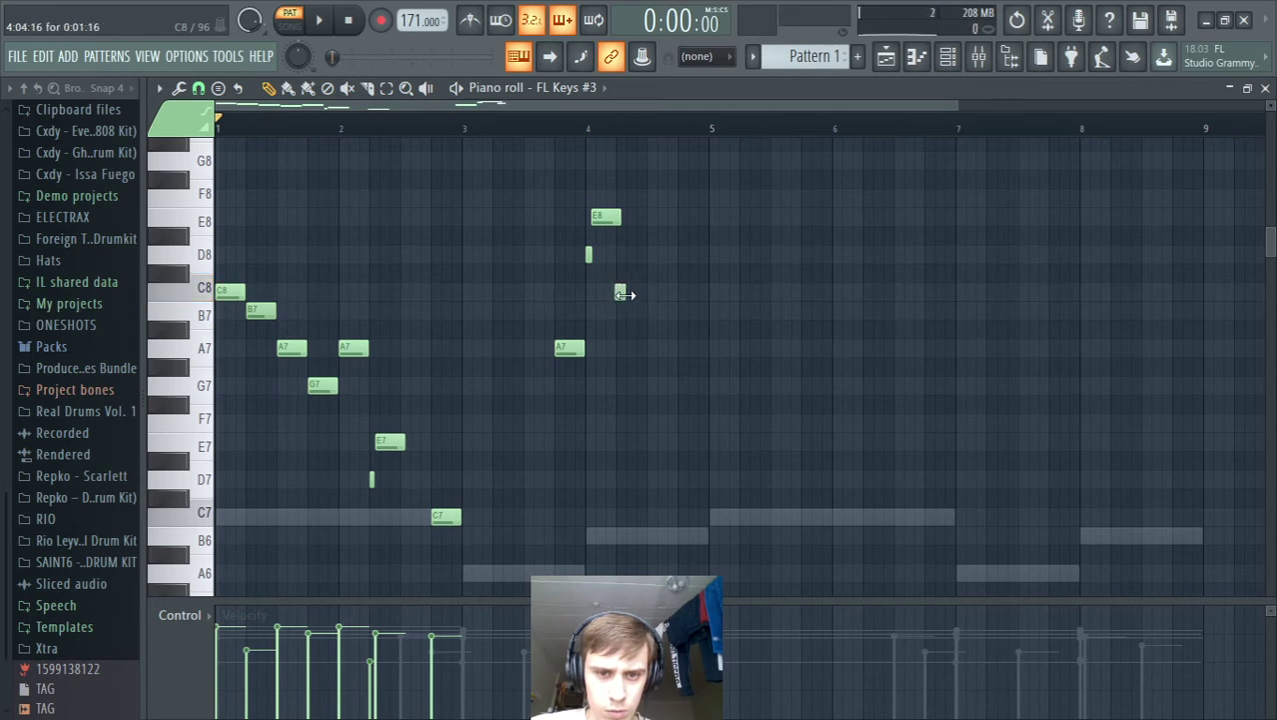
Step: Complete bar 4 with roughly quarter-bar notes C8, B7 and G7 after the E8, and play the line
click(645, 314)
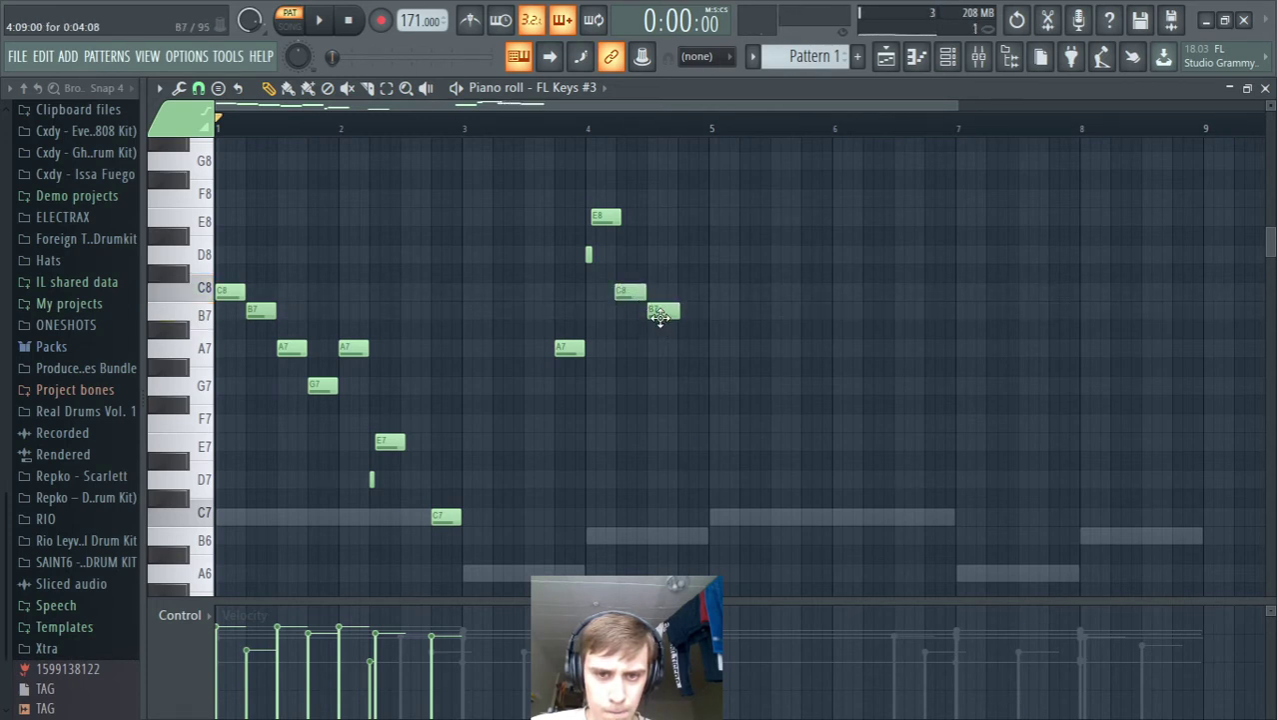
click(680, 387)
key(space)
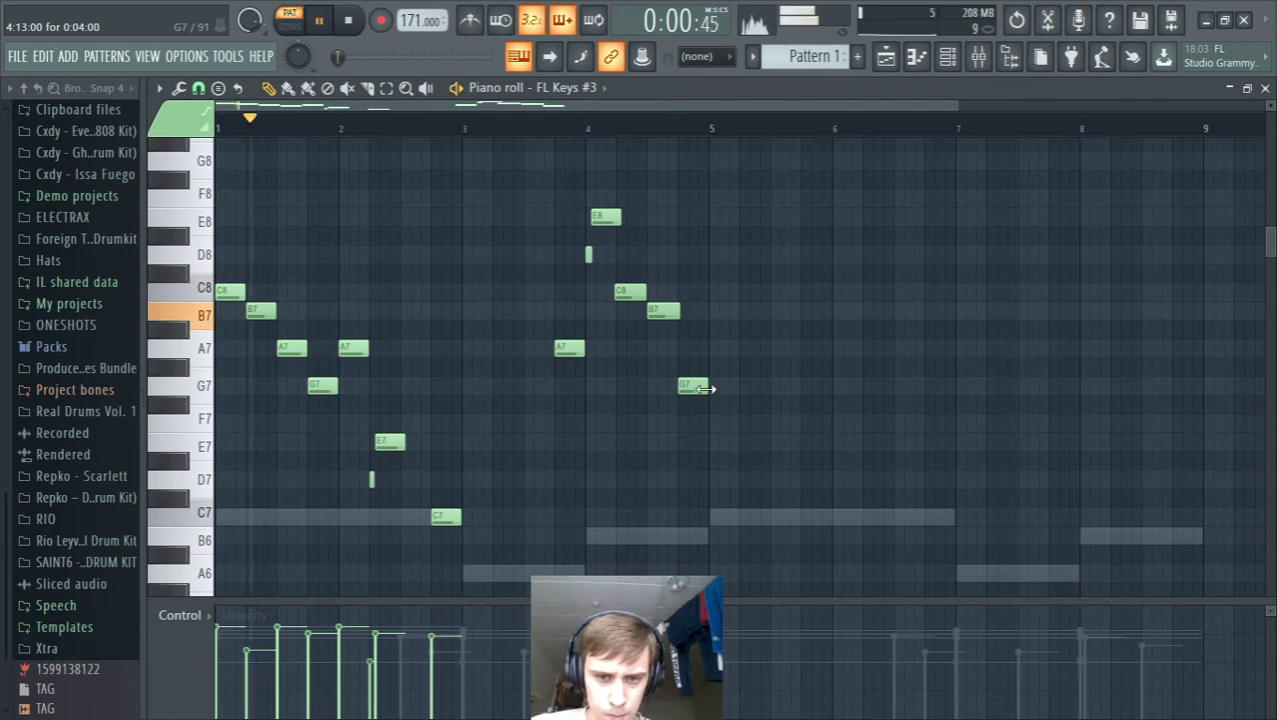
Step: Duplicate the whole four-bar line into bars 5 to 8 and listen to the full eight bars
key(ctrl+a)
key(ctrl+b)
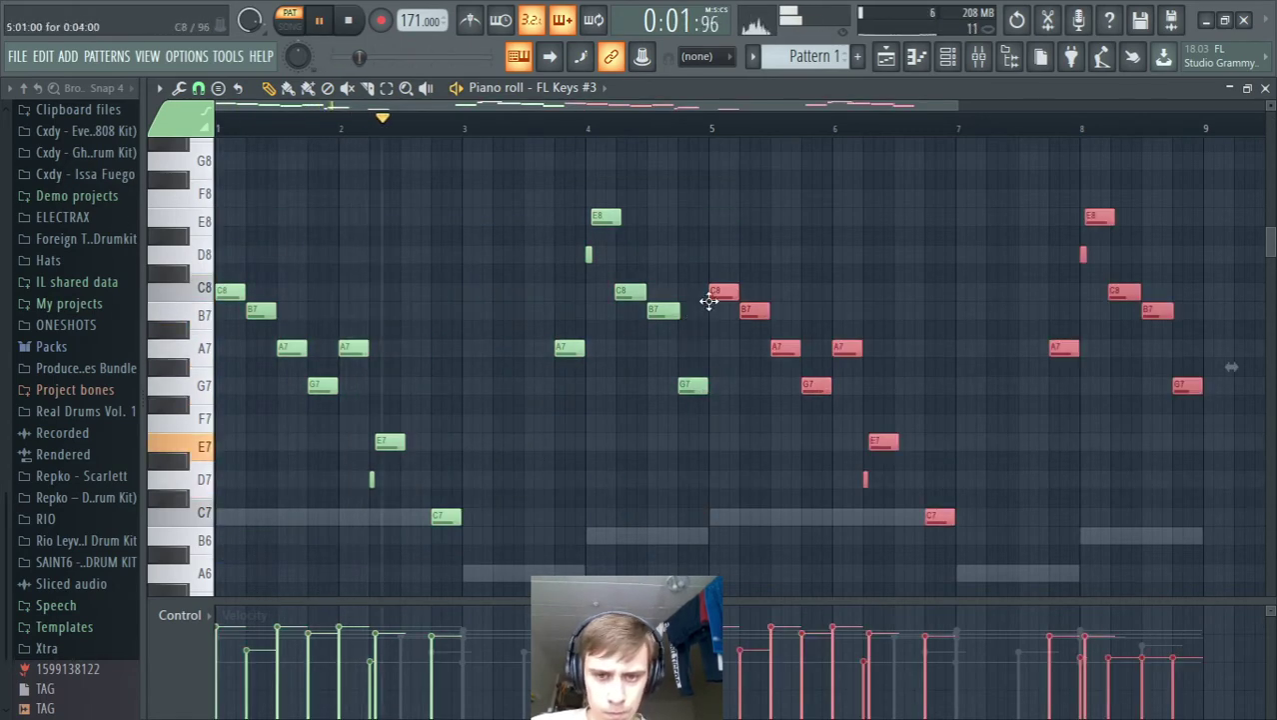
ctrl+right_click(806, 265)
ctrl+right_click(871, 208)
right_click(842, 222)
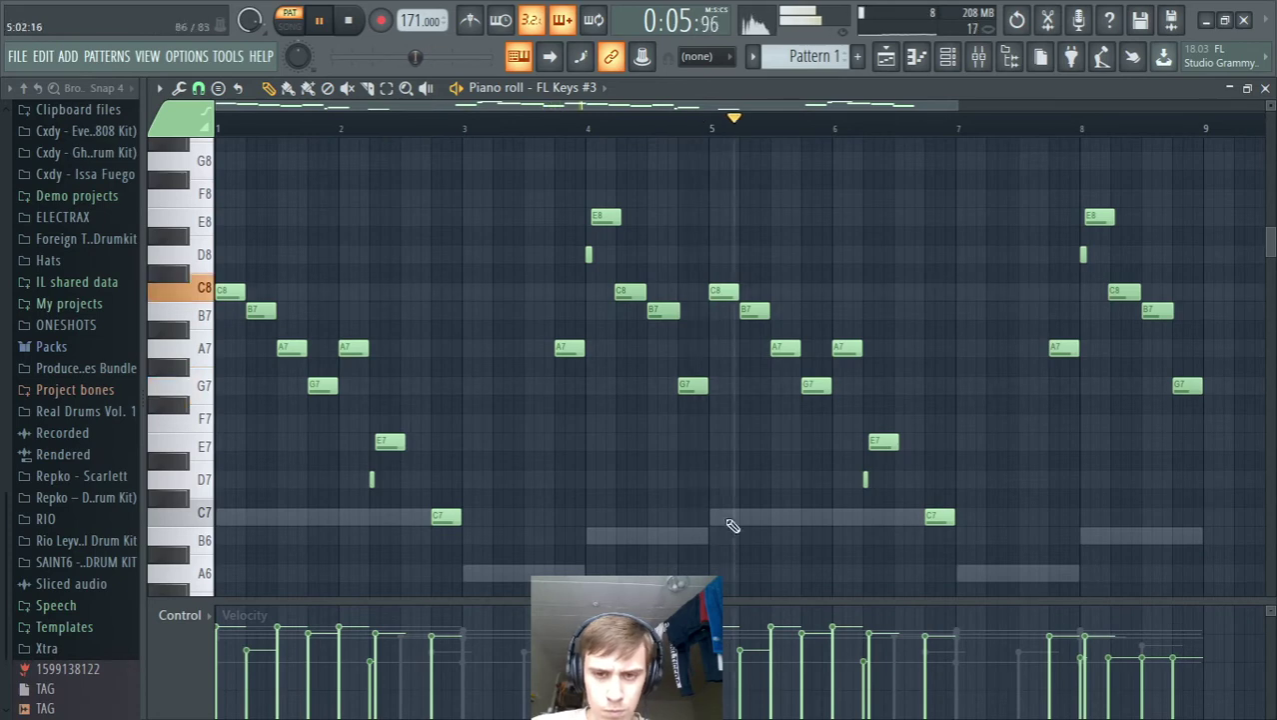
ctrl+right_click(872, 243)
ctrl+right_click(905, 190)
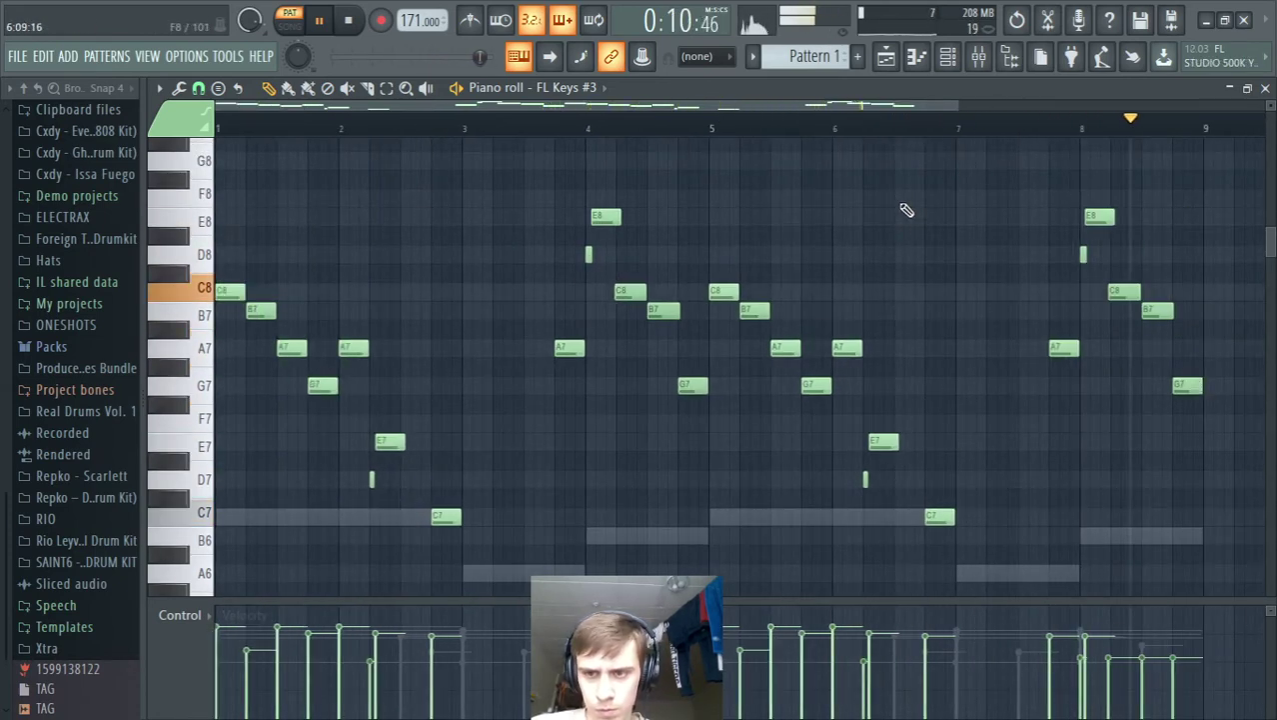
key(space)
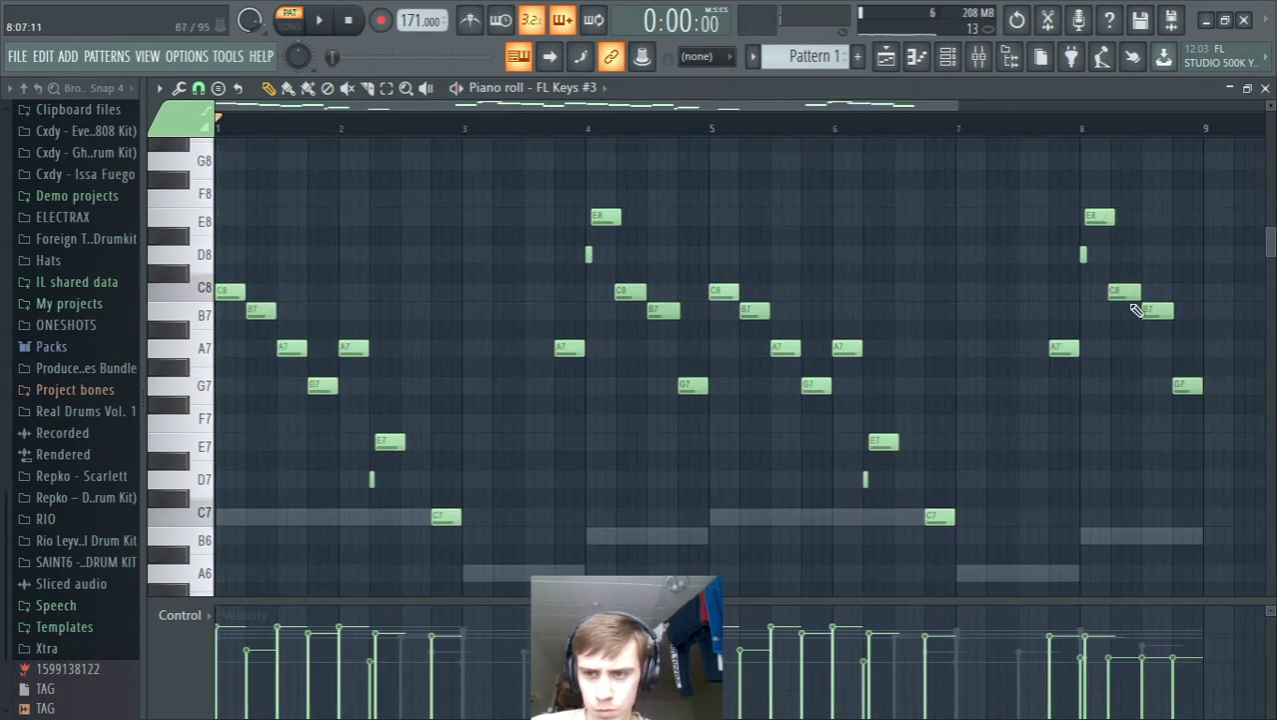
Step: Try lowering the C8 and B7 notes in bar 8 to B7 and A7, and play back the ending
drag(1130, 296, 1149, 369)
key(space)
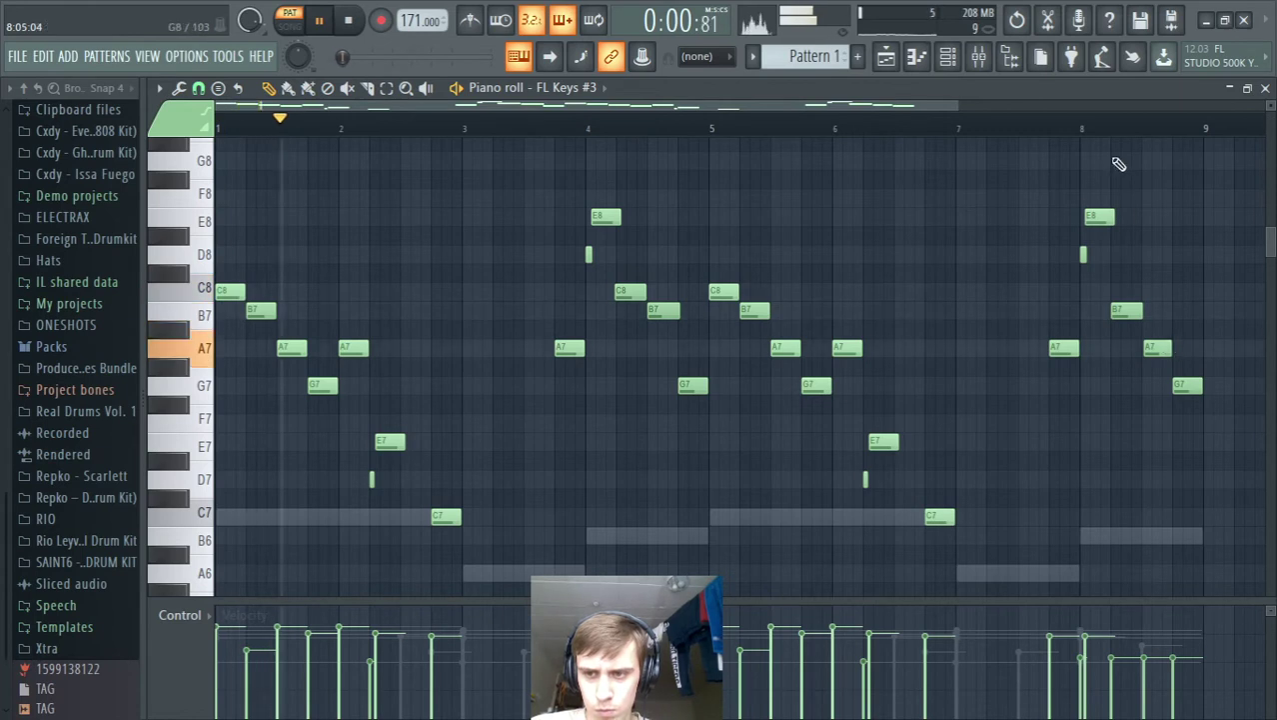
click(1079, 124)
key(space)
Step: Lower the two notes after the bar 8 E8 to G7 and F7, and play back the ending
drag(1114, 313, 1123, 391)
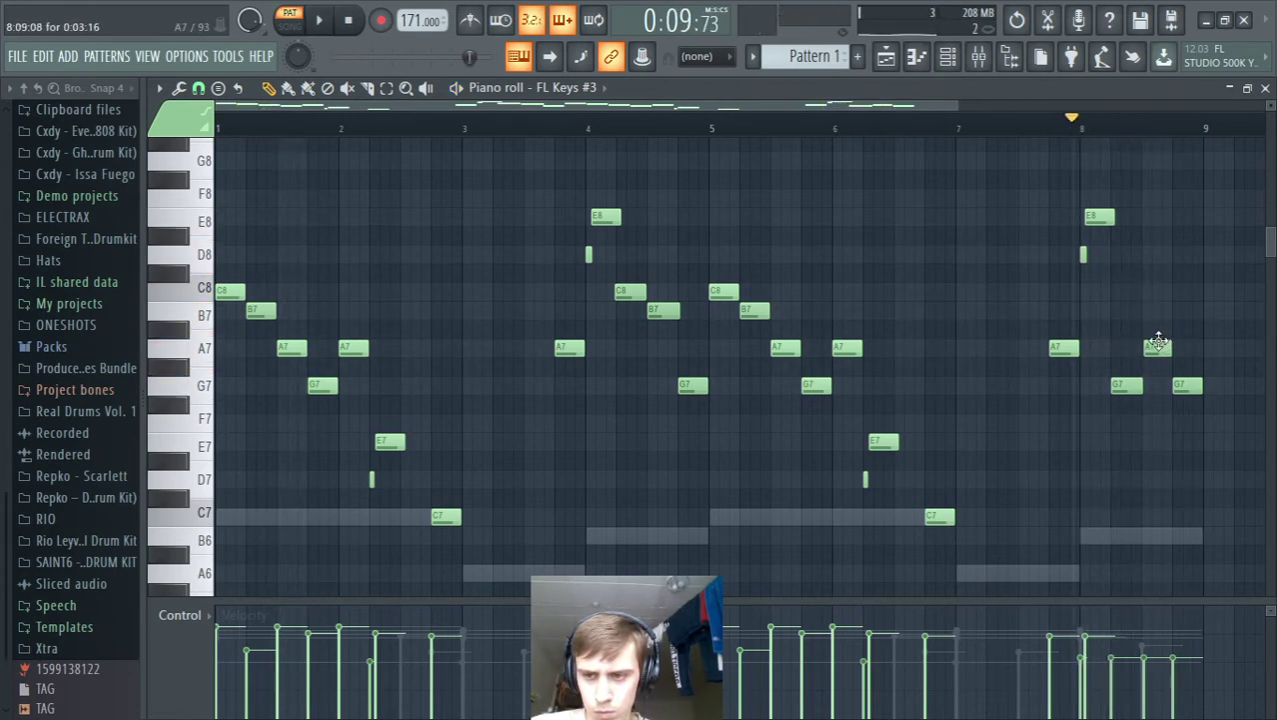
drag(1157, 342, 1157, 420)
key(space)
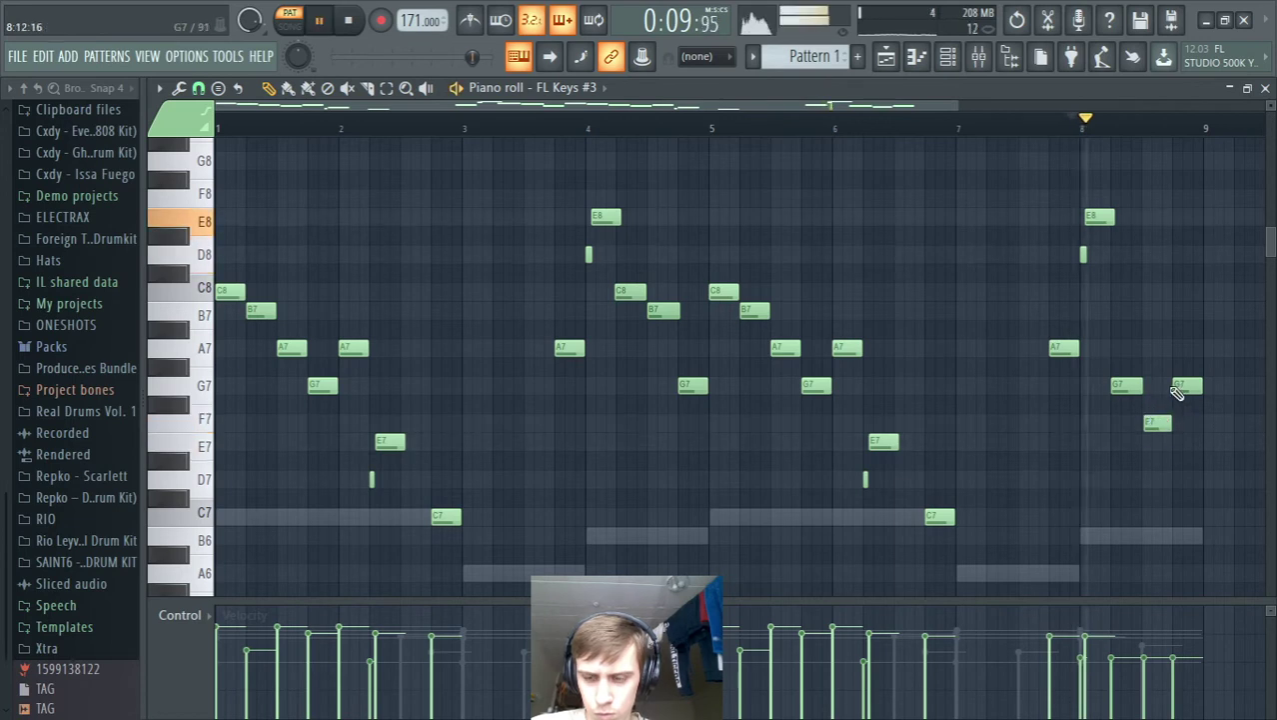
key(space)
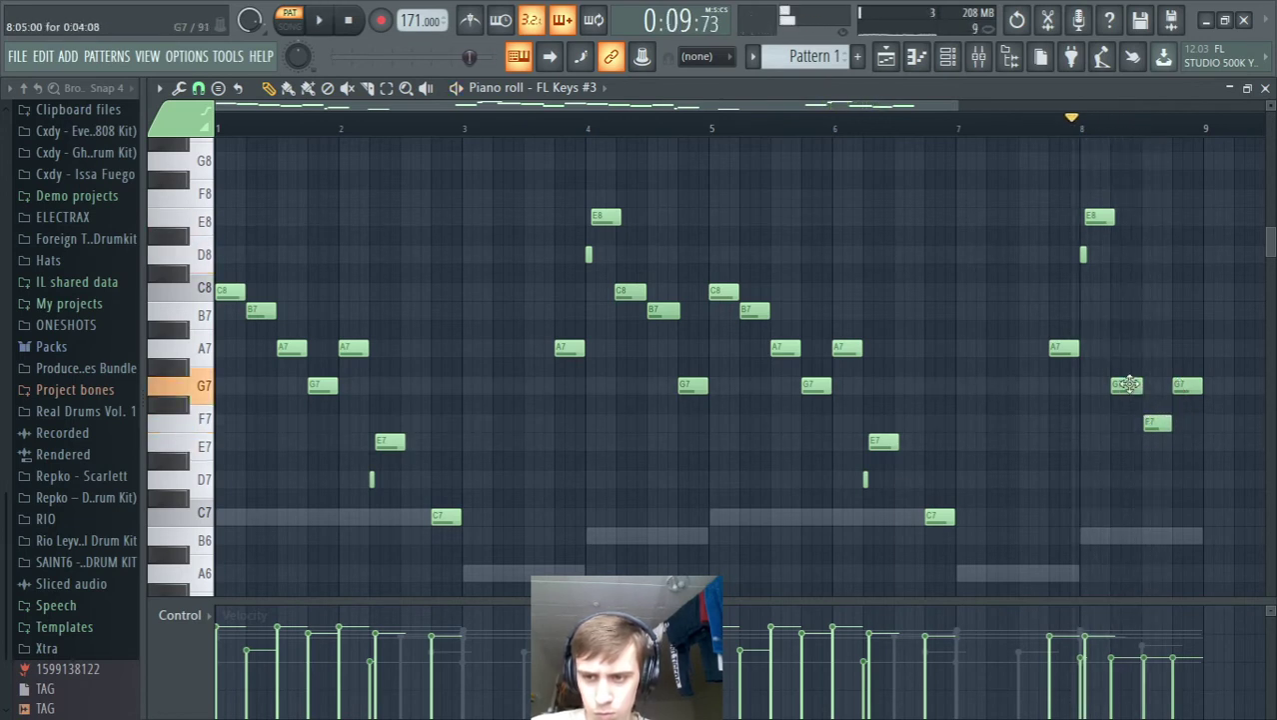
Step: Raise the last two notes of bar 8 to A7 and B7, and play the whole line back
drag(1152, 426, 1185, 308)
key(space)
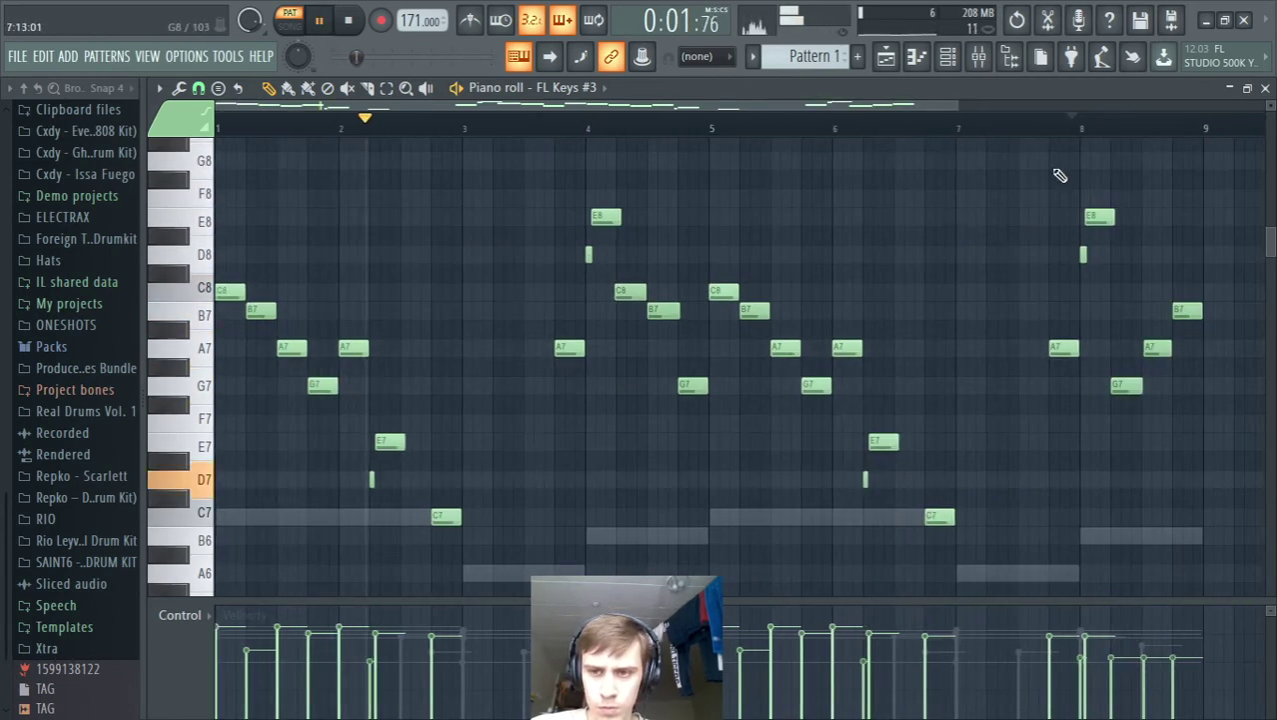
key(ctrl+a)
scroll(937, 284, up, 2)
ctrl+click(884, 127)
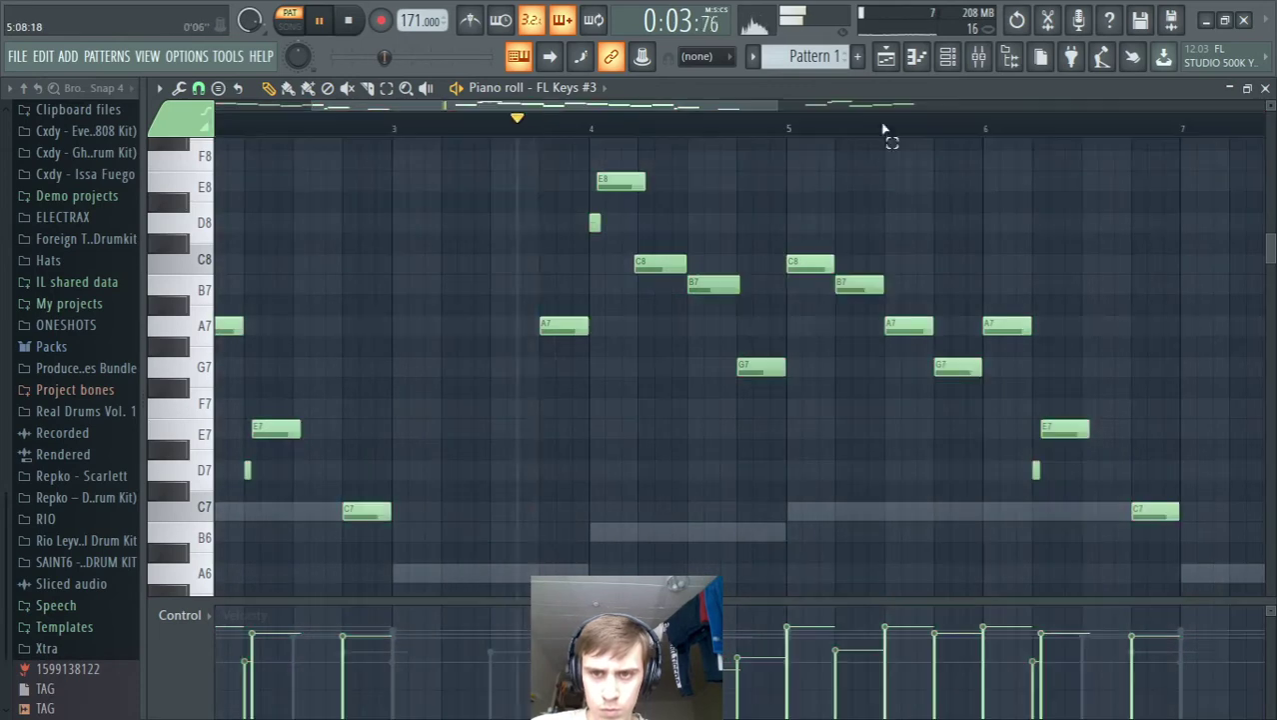
scroll(884, 127, down, 3)
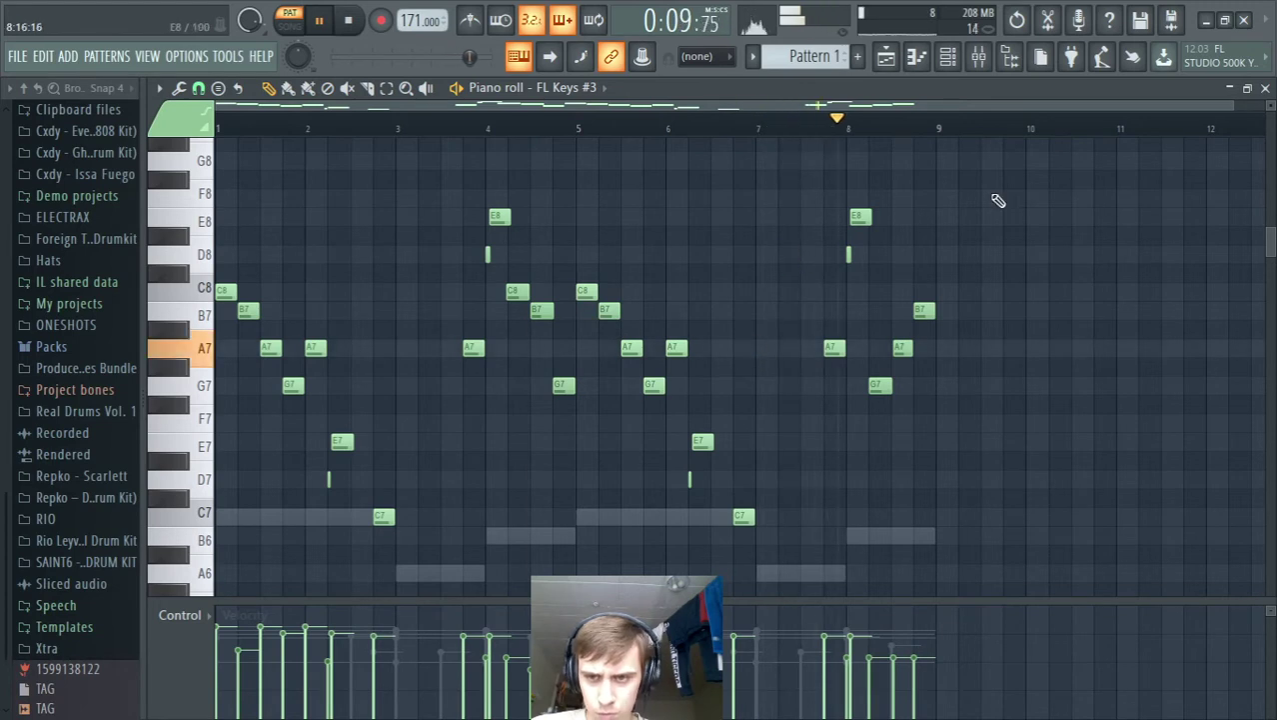
Step: Close the piano roll, stop playback and place the Pattern 1 clip at bar 1 of Track 1 in the playlist
click(1265, 89)
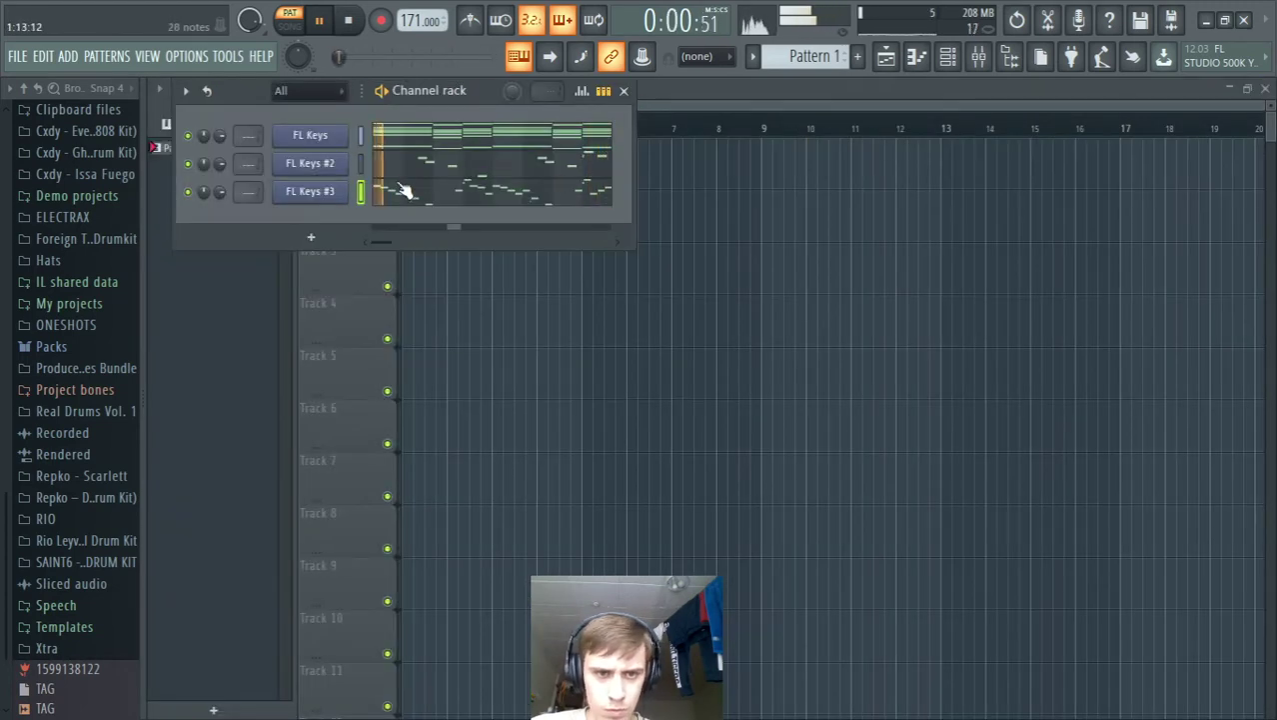
key(space)
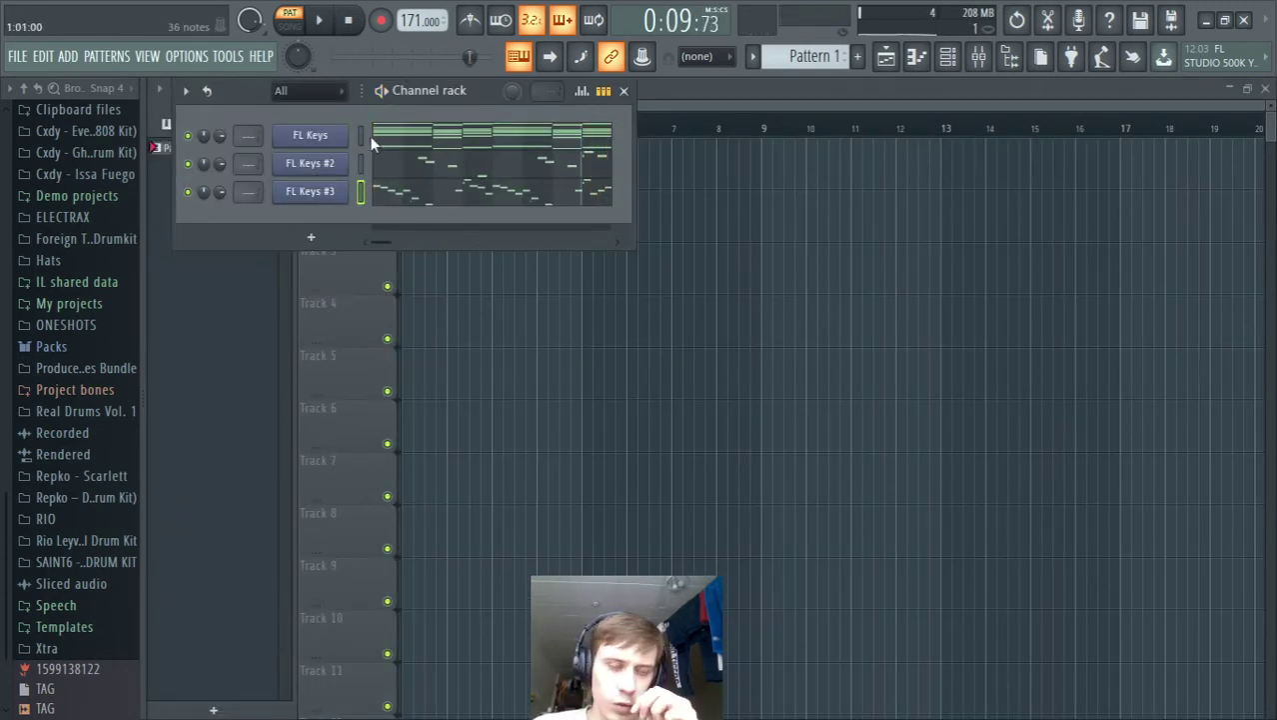
click(497, 286)
drag(545, 269, 454, 164)
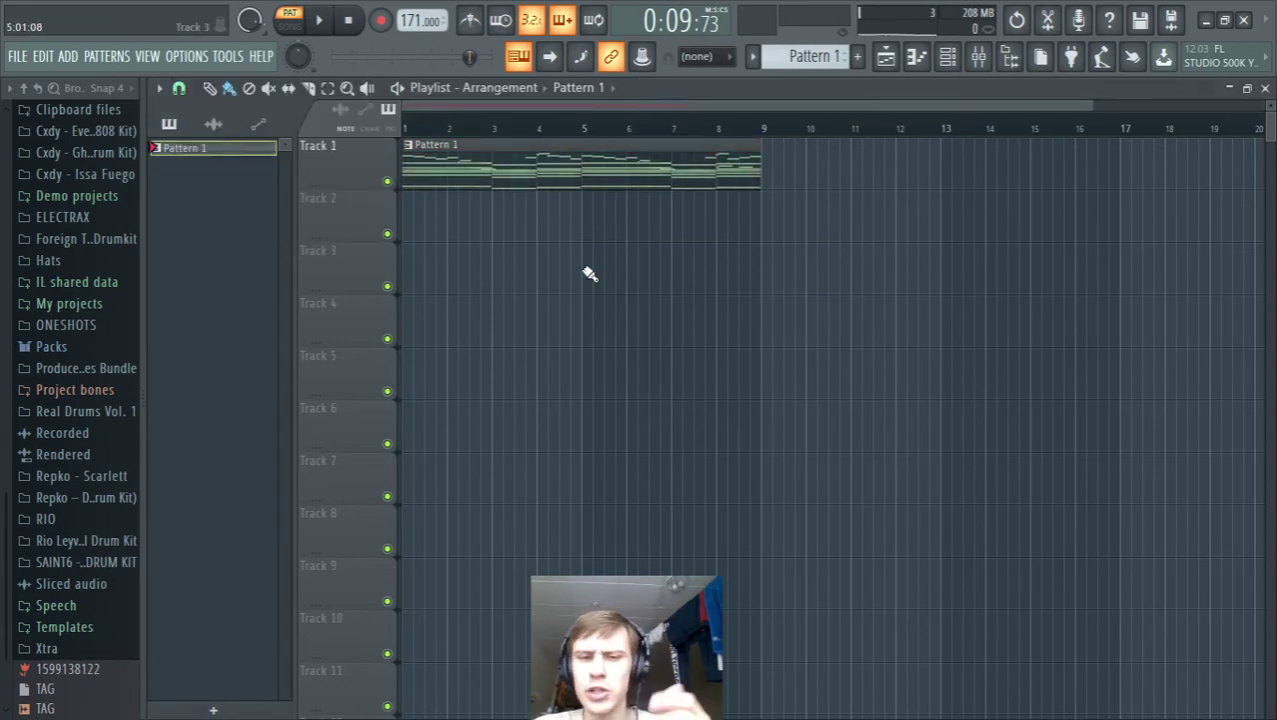
Step: Consolidate Track 1 to audio from the track start
right_click(340, 166)
mouse_move(430, 423)
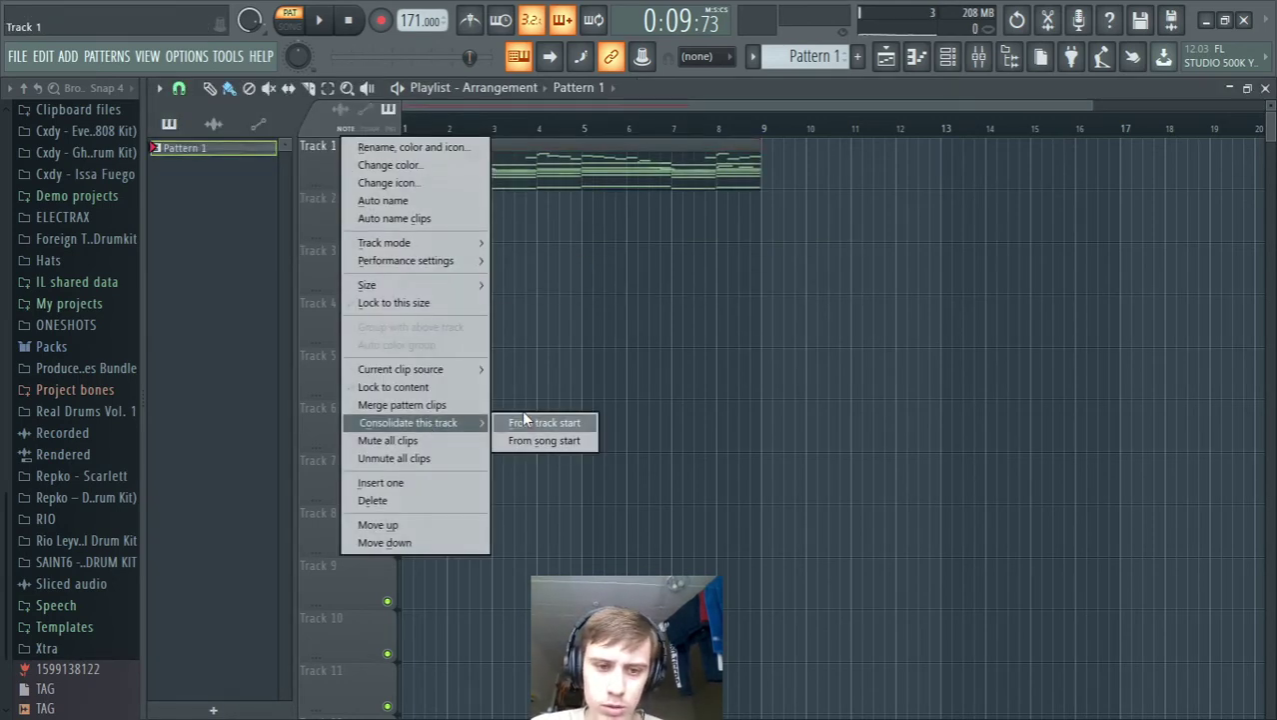
click(530, 423)
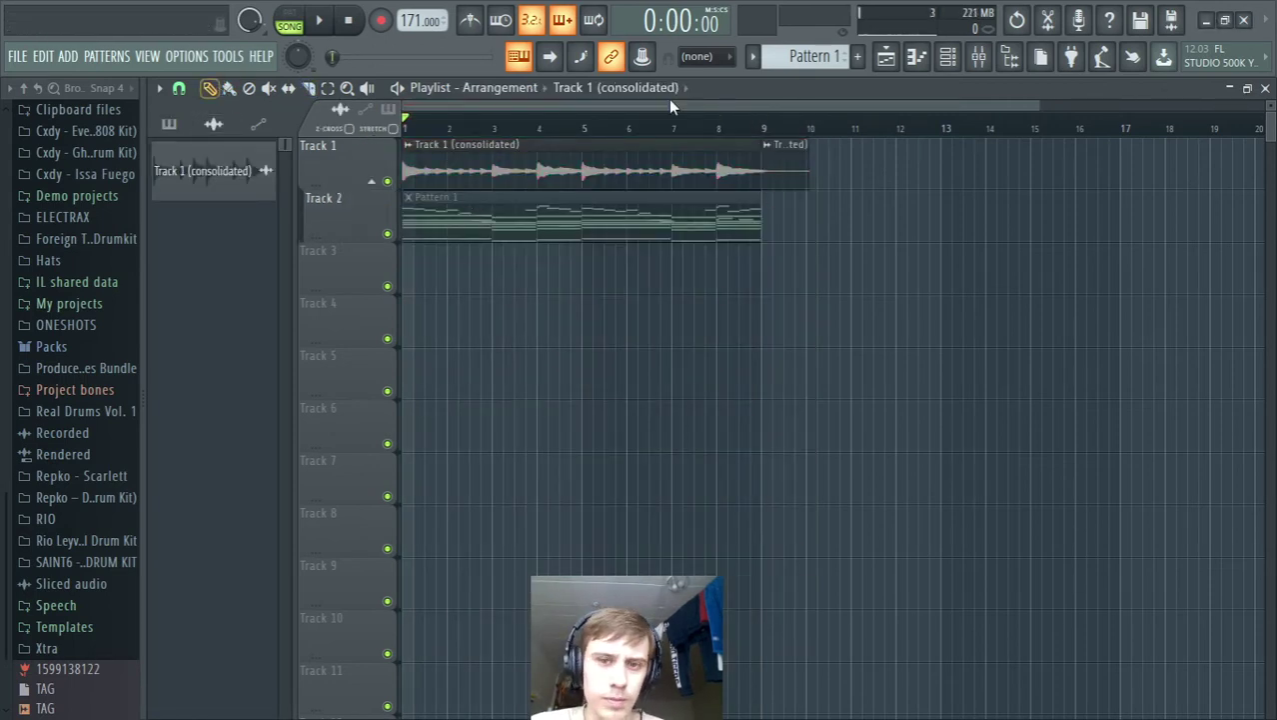
Step: Open the consolidated audio clip's settings and set its time stretching mode to Stretch
double_click(692, 165)
click(765, 422)
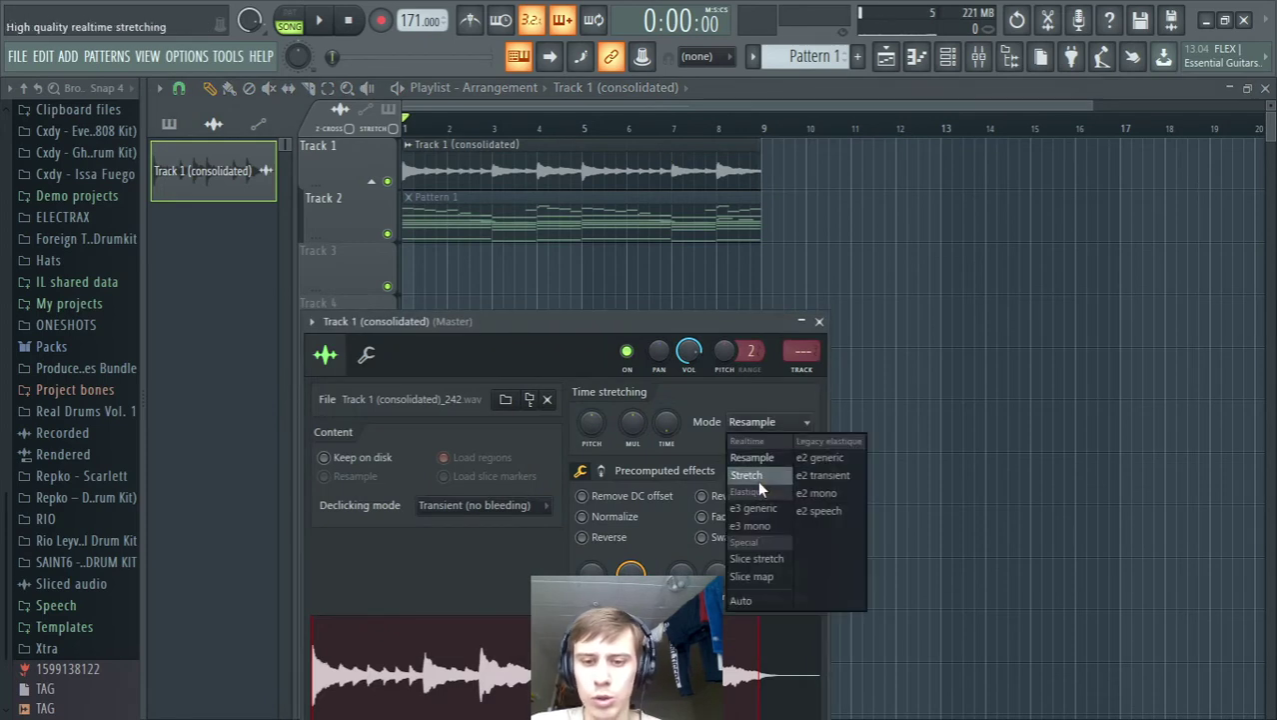
click(749, 476)
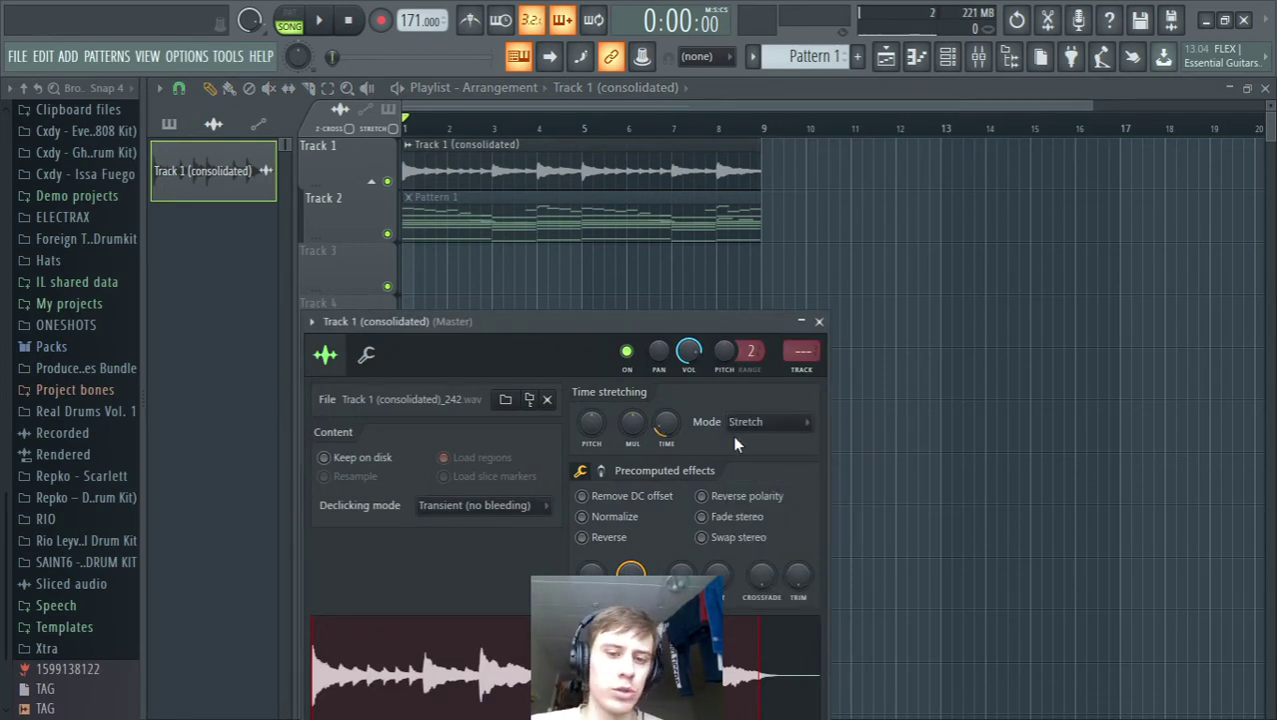
right_click(385, 197)
mouse_move(457, 481)
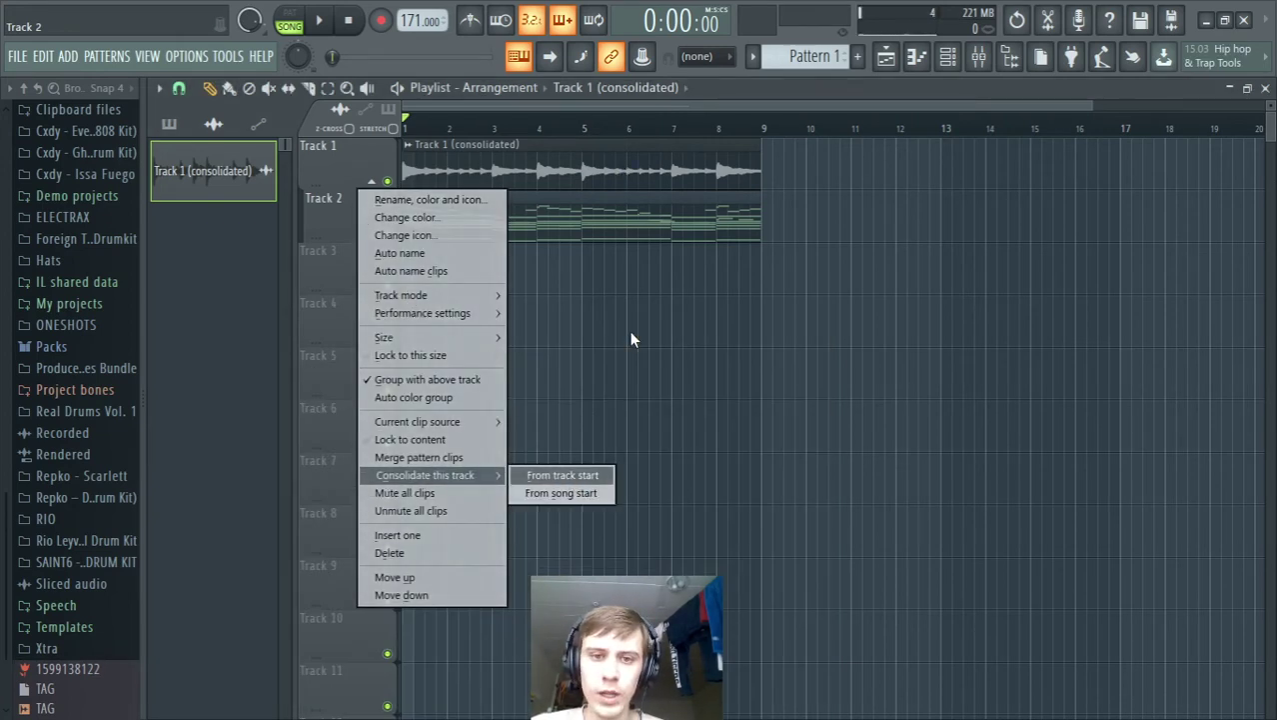
click(632, 151)
Step: Switch the consolidated clip's time stretching mode to Resample and back to Stretch
click(636, 153)
click(775, 420)
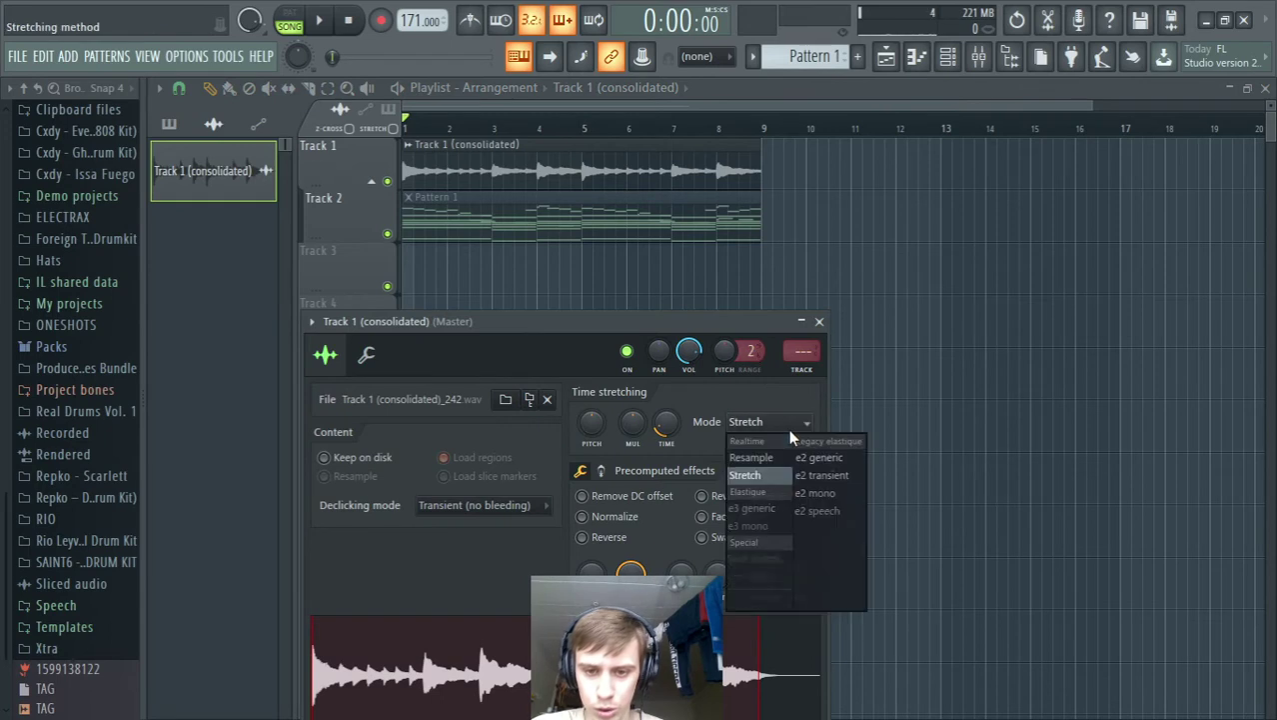
click(752, 457)
click(769, 421)
click(765, 476)
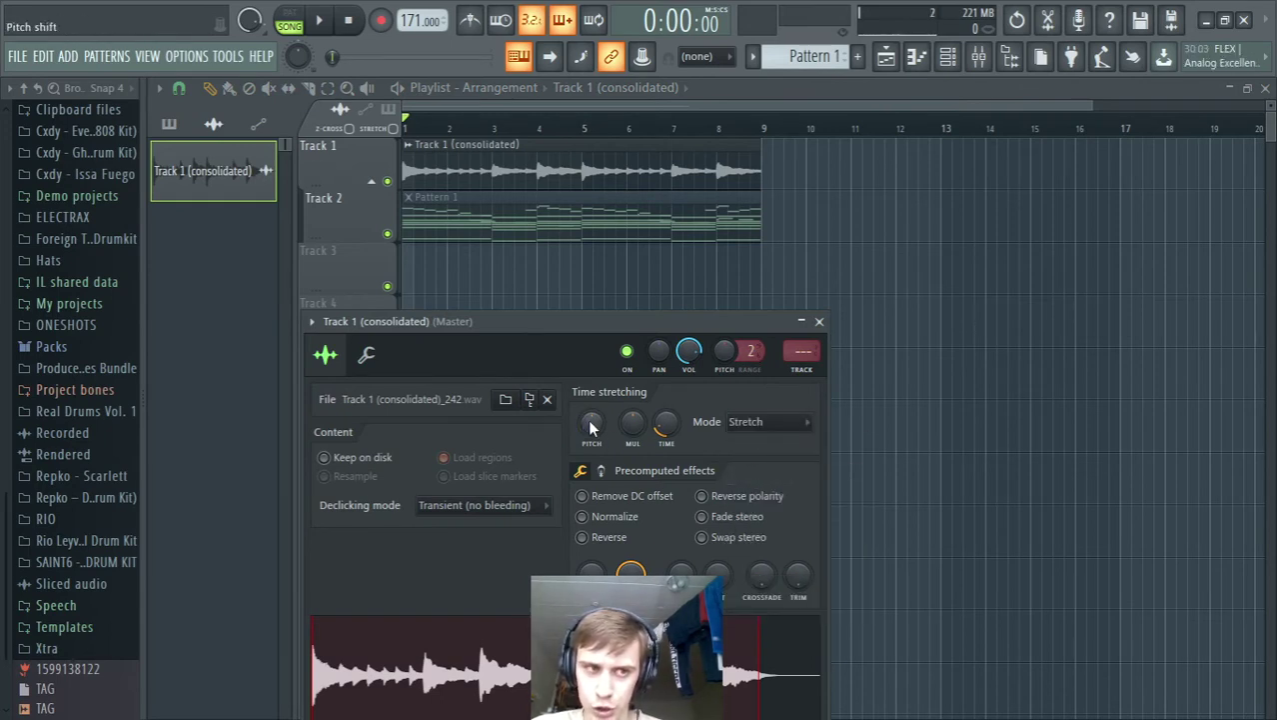
Step: Set the consolidated clip's time stretching pitch shift to -100 cents
drag(592, 423, 592, 432)
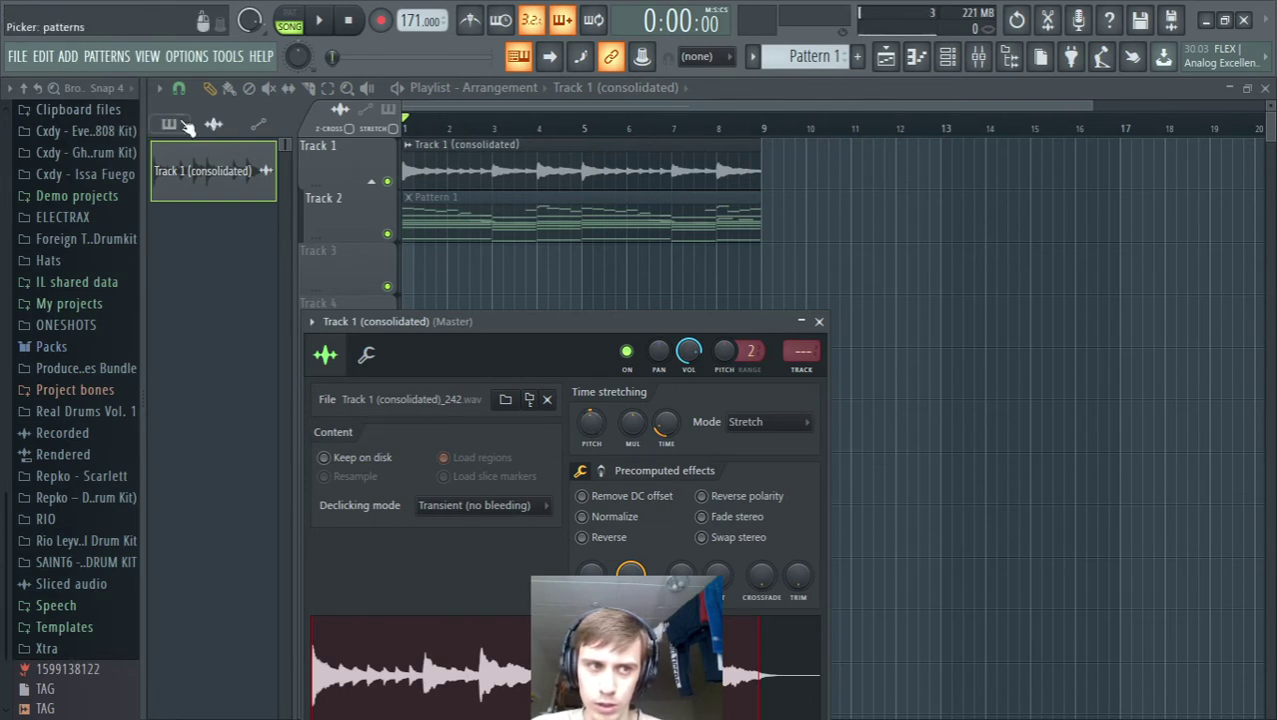
click(593, 421)
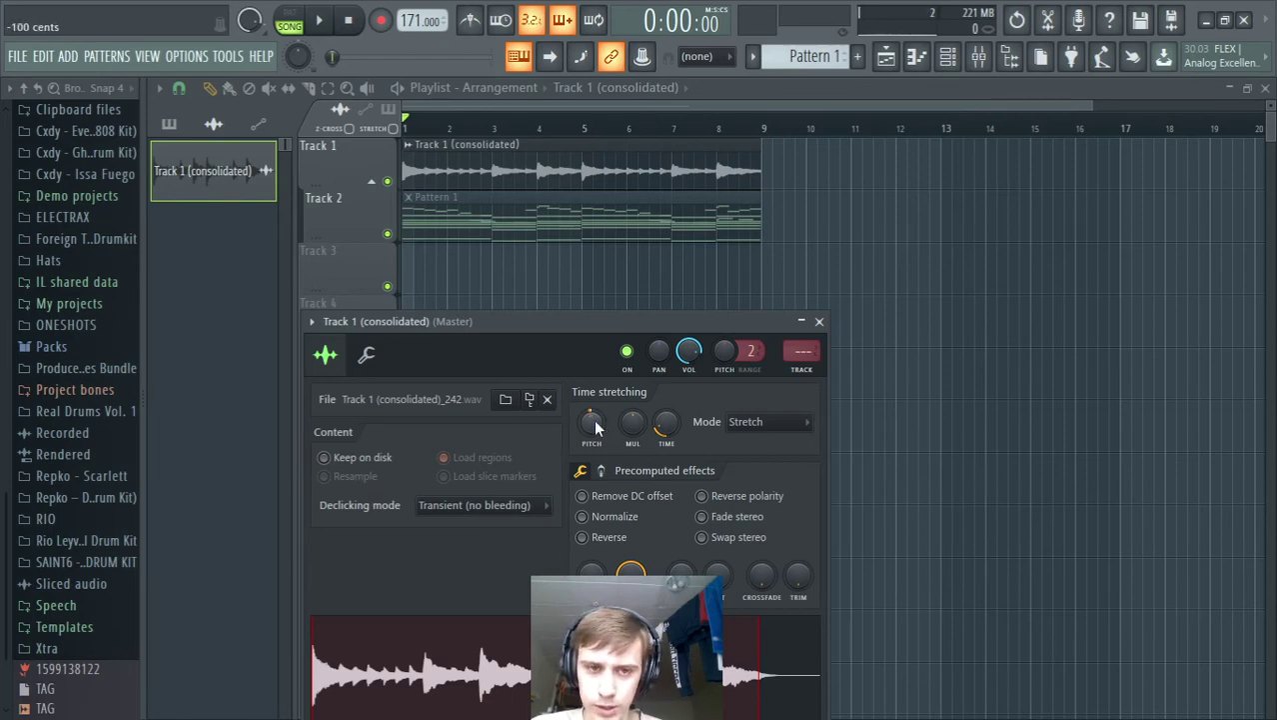
Step: Open the Pattern 1 chords in the FL Keys piano roll and examine the root notes against the keyboard
double_click(524, 208)
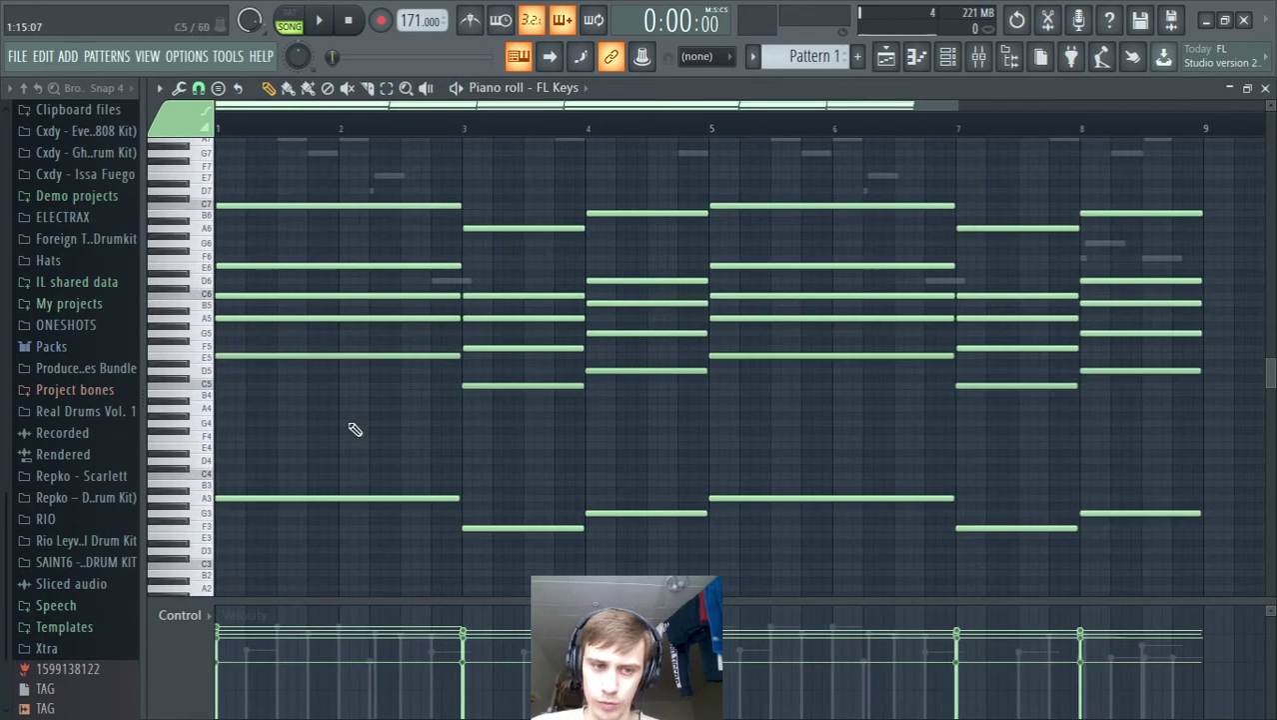
click(190, 333)
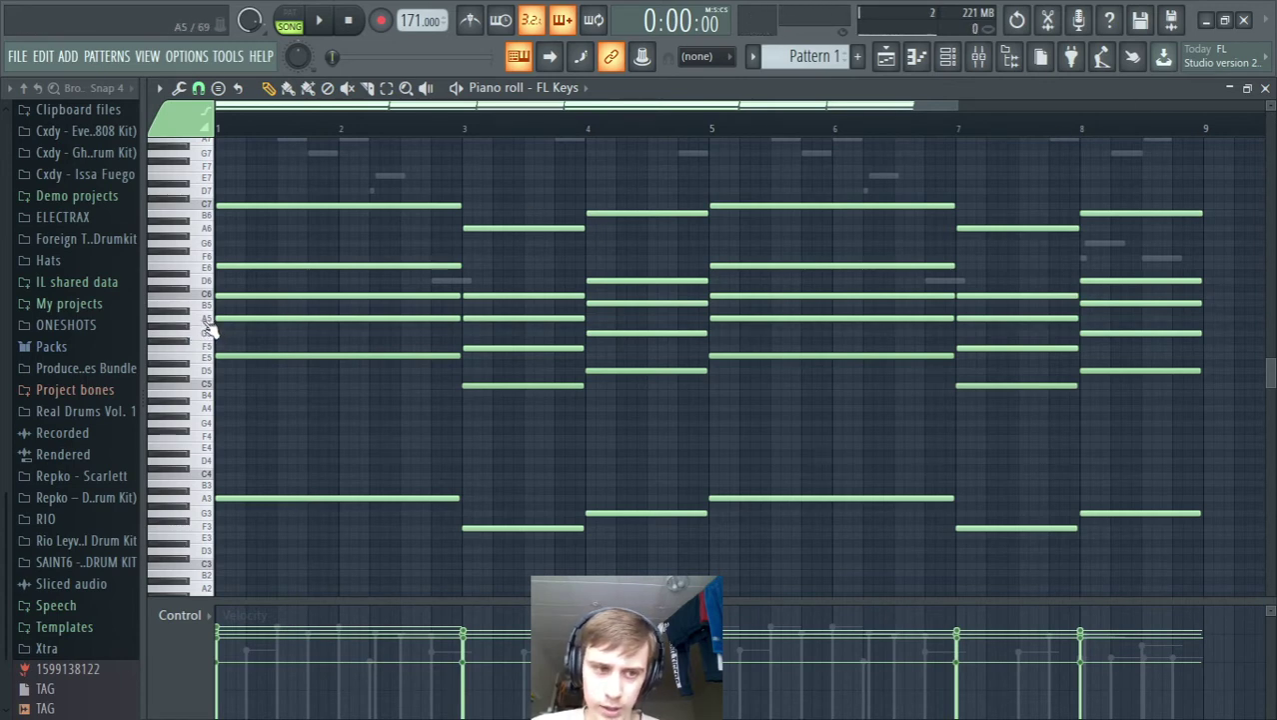
Step: Audition the piano roll keys from below A5 down to C5 against the FL Keys chord notes
click(191, 331)
click(195, 345)
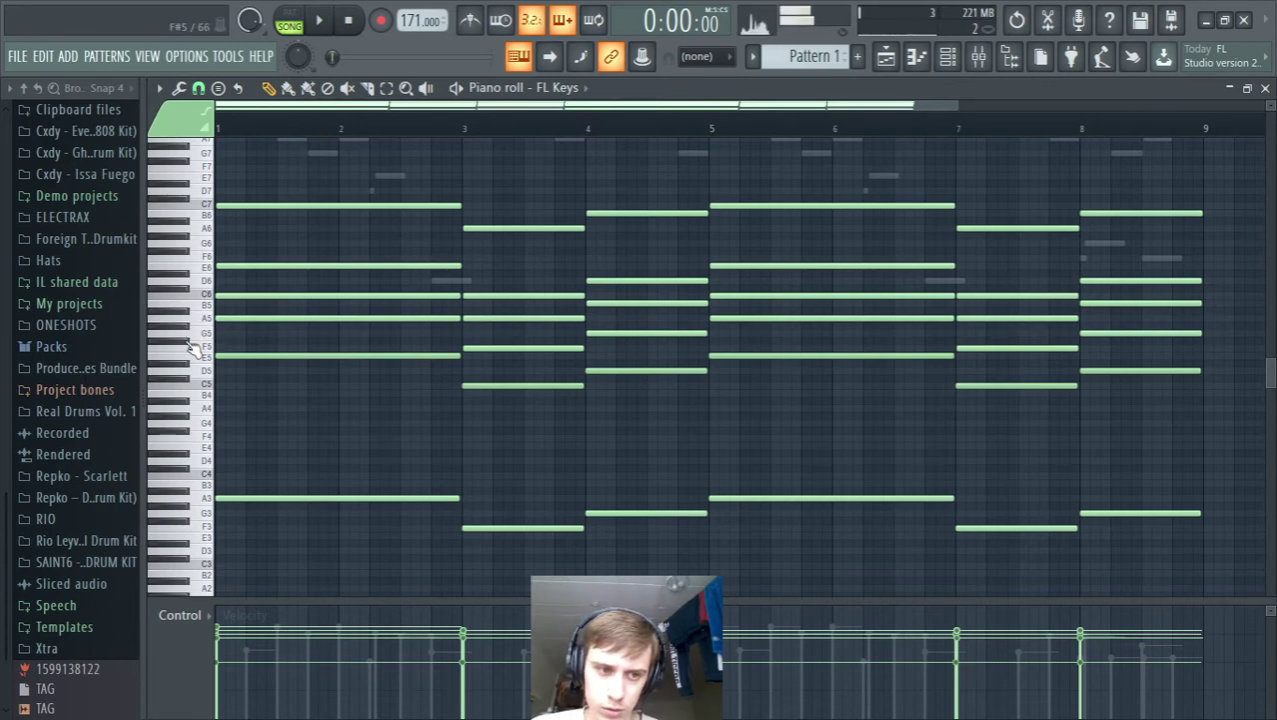
click(204, 356)
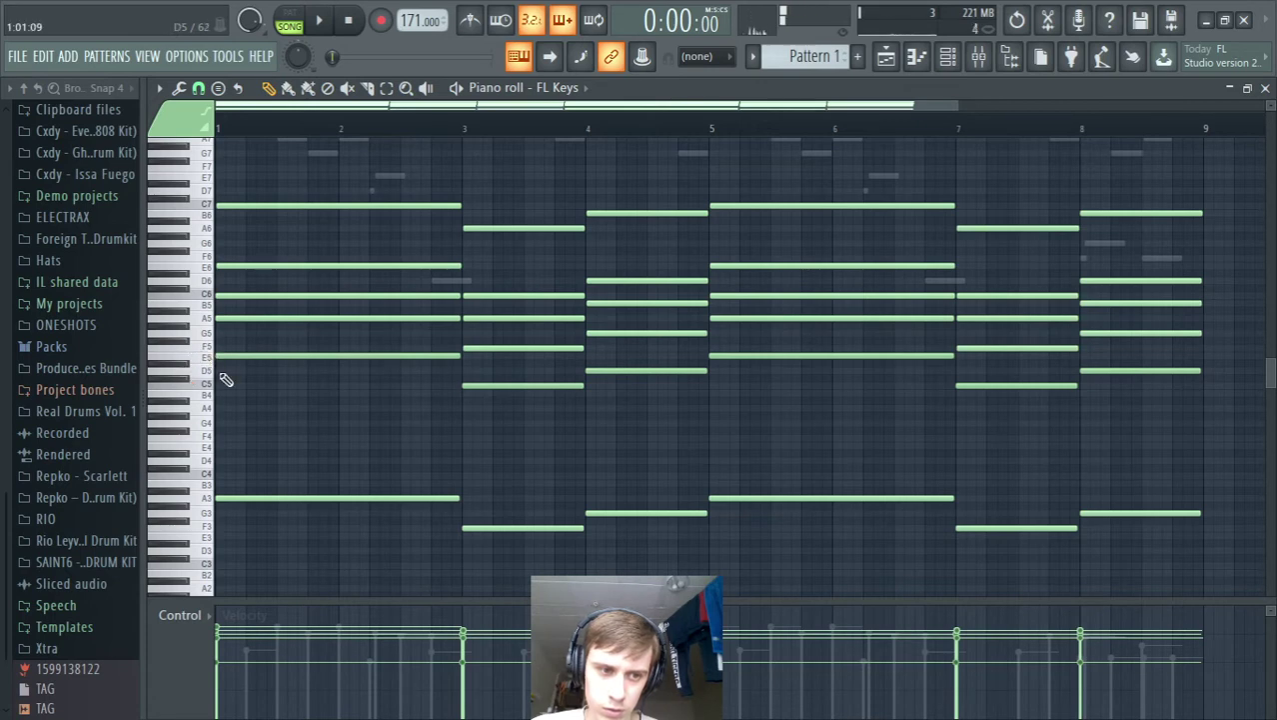
click(228, 371)
right_click(237, 371)
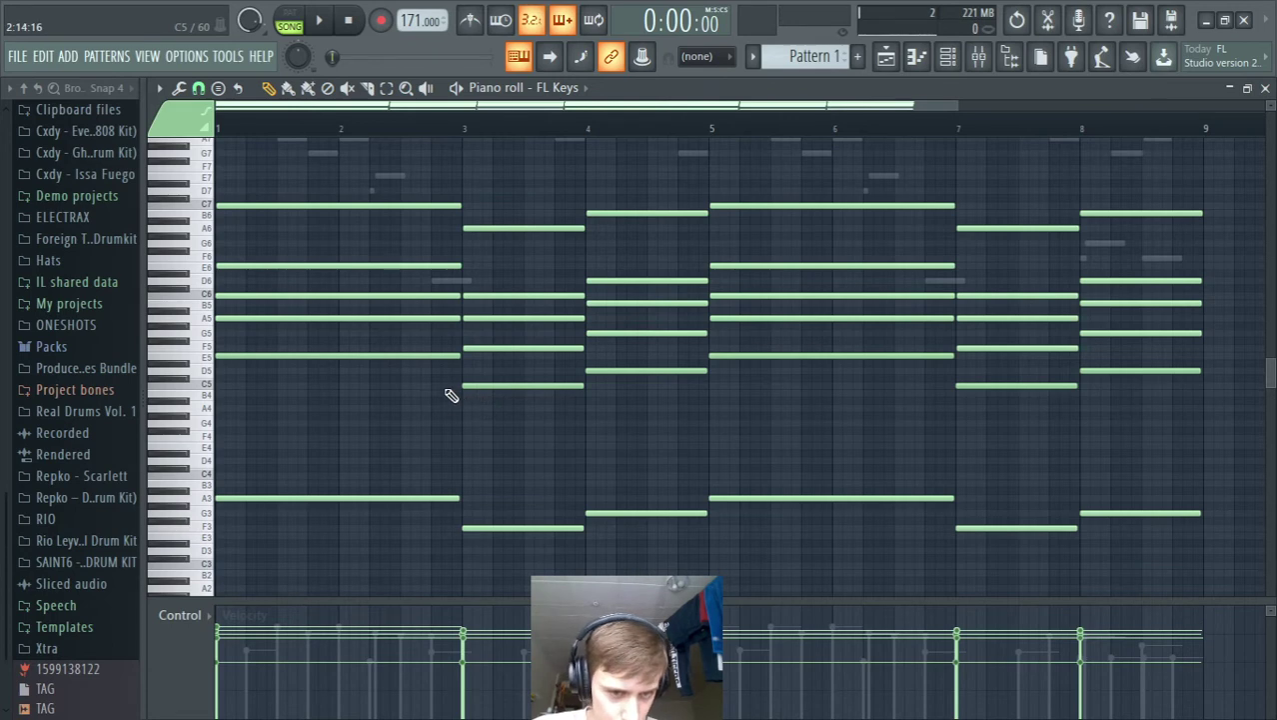
click(207, 385)
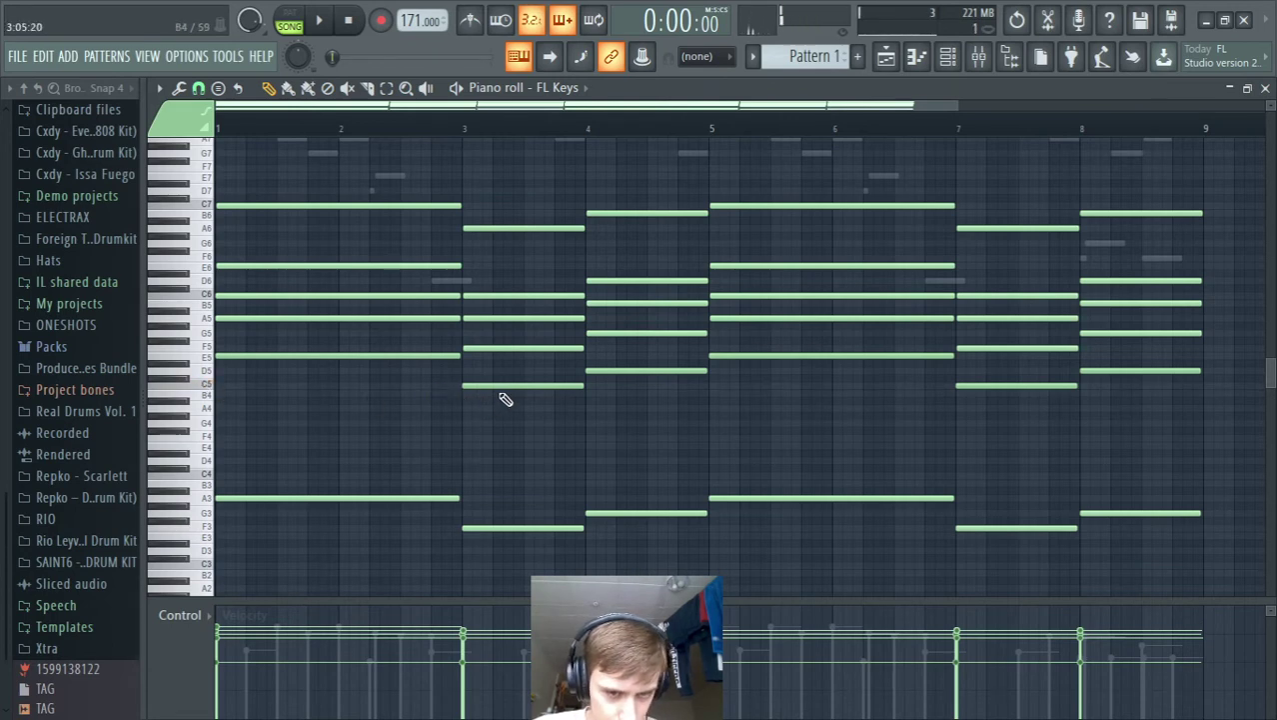
click(483, 349)
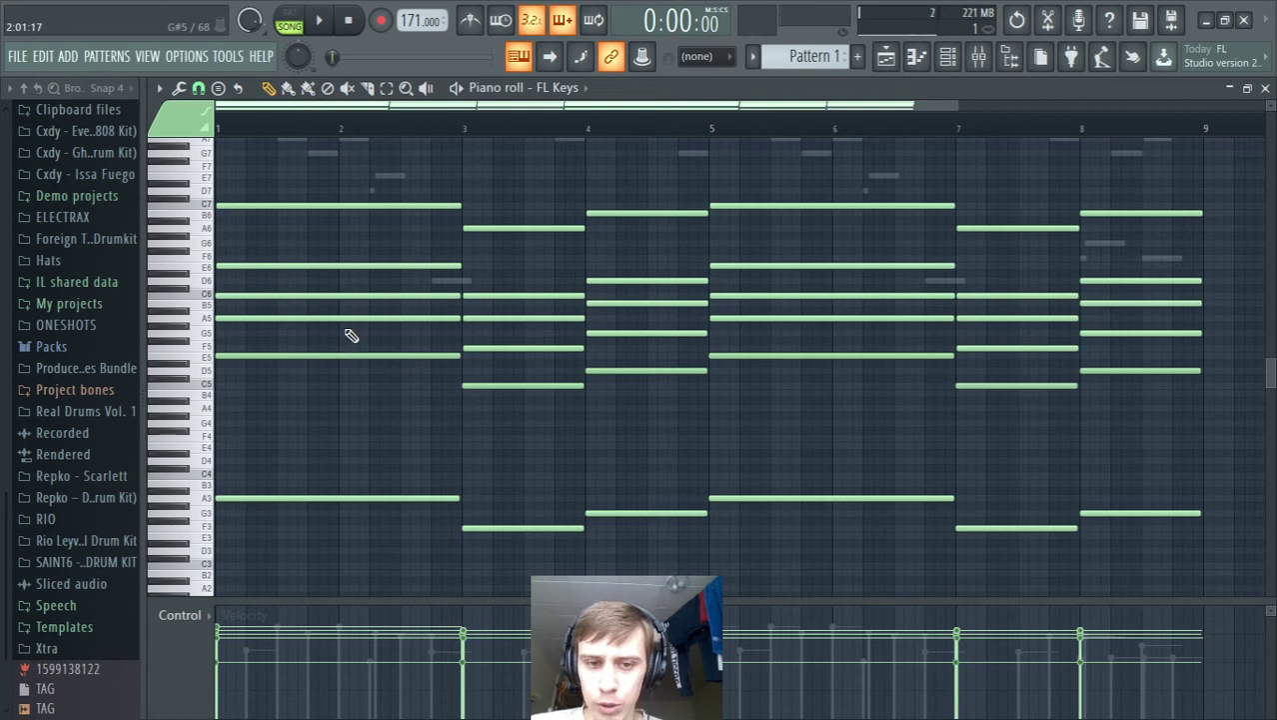
click(475, 347)
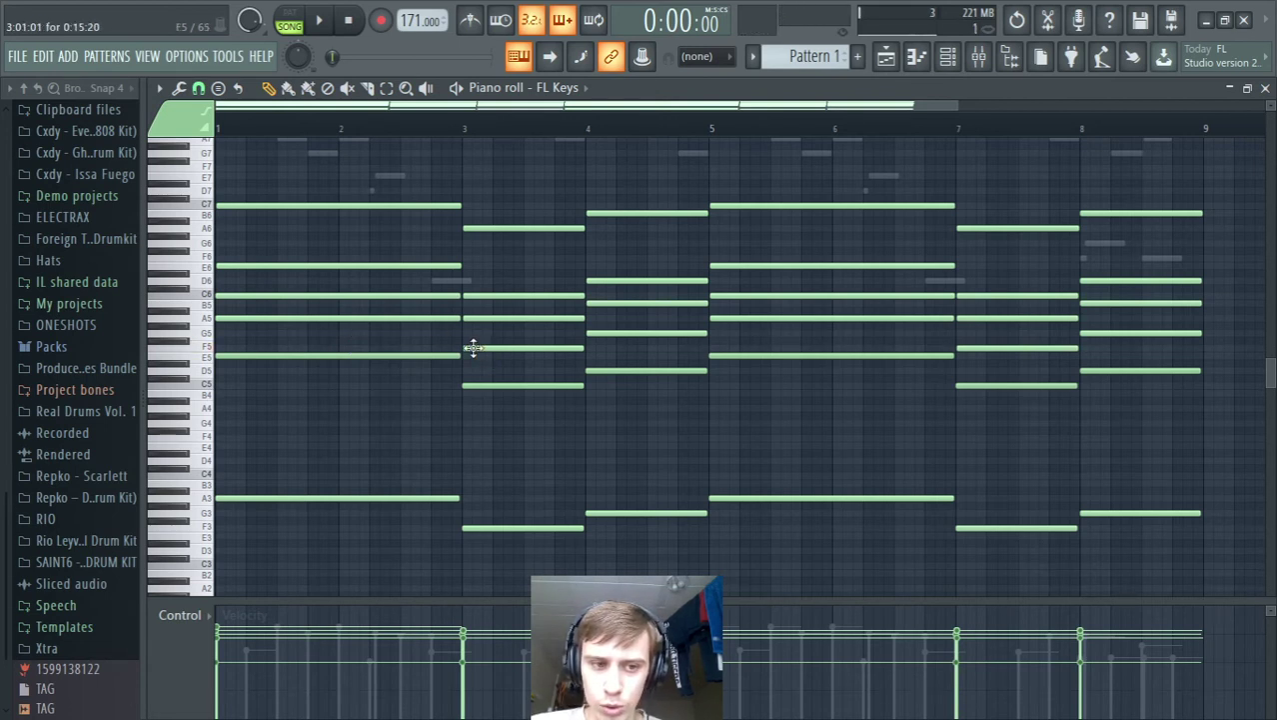
click(212, 386)
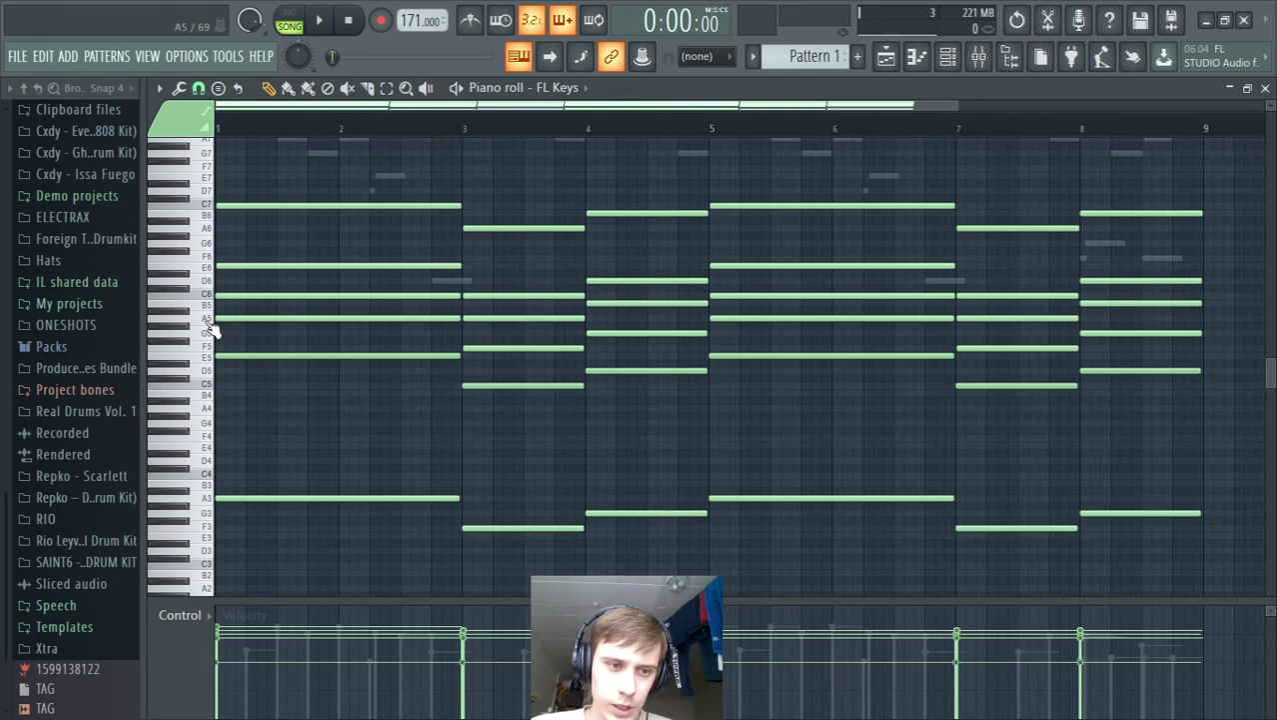
Step: Count the semitones by sounding the keys from E5 down to C#5, and close the piano roll
click(471, 348)
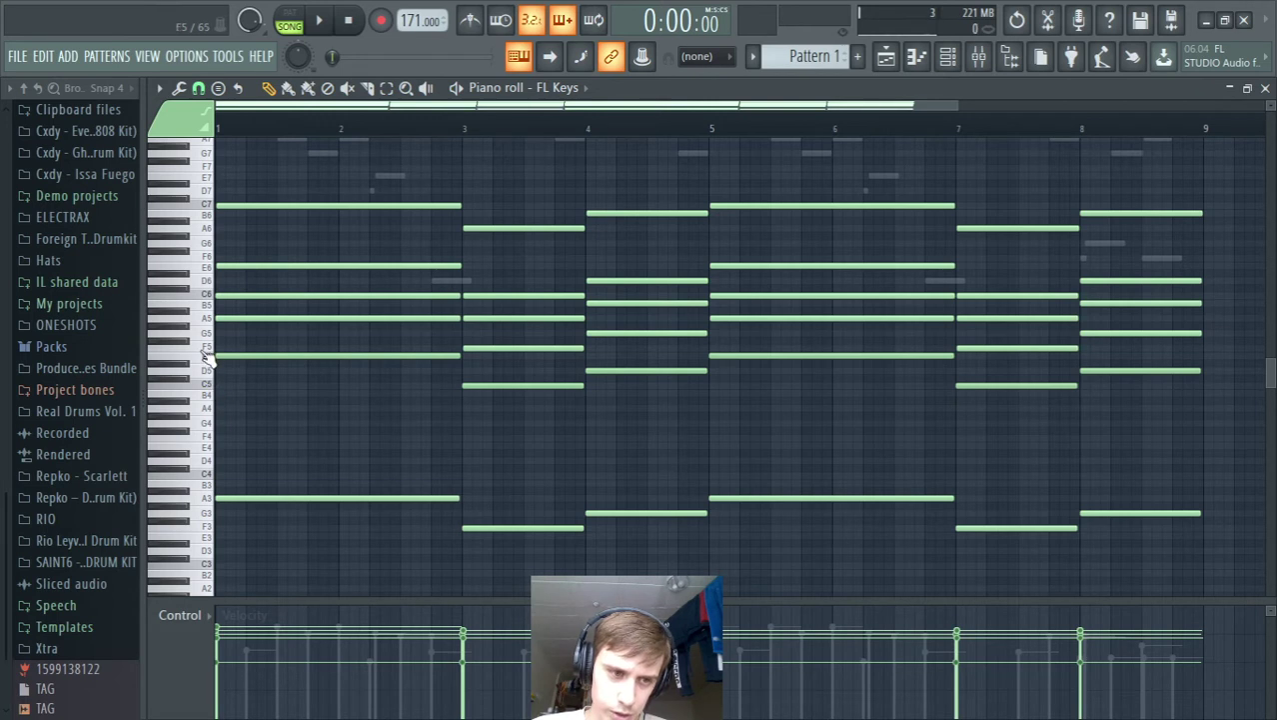
click(205, 361)
click(182, 365)
click(206, 371)
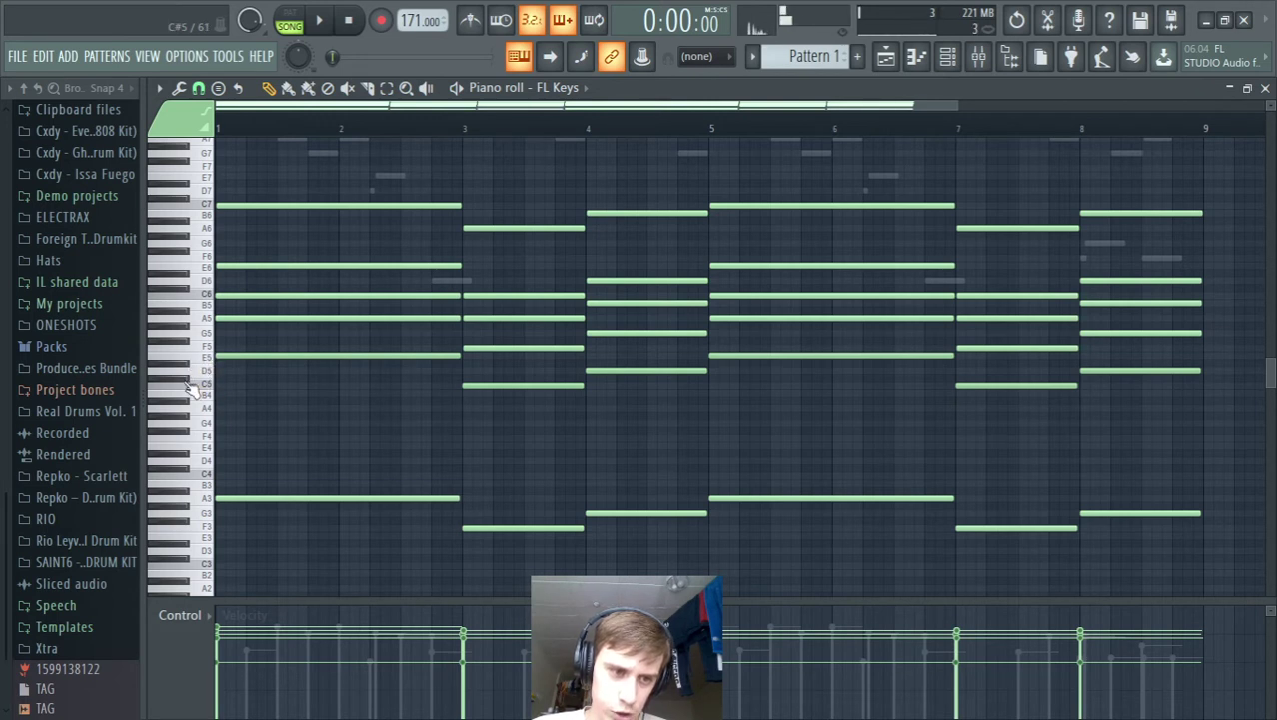
click(186, 378)
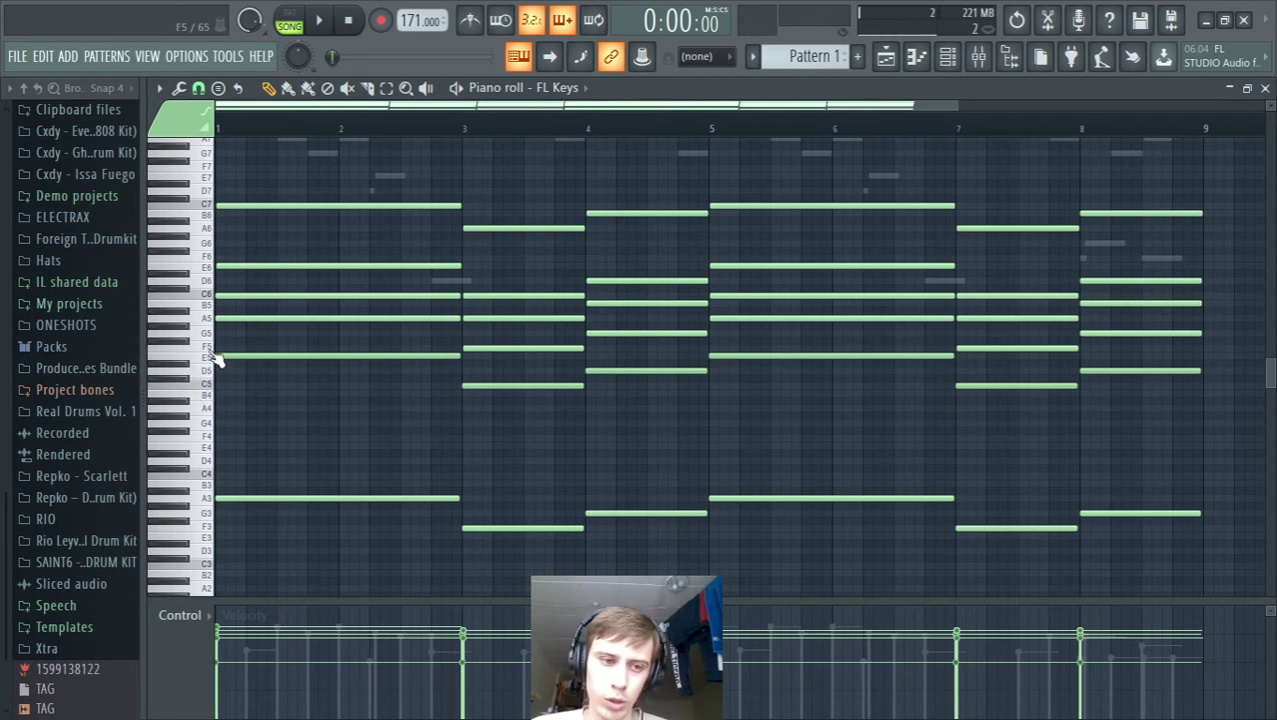
click(1259, 89)
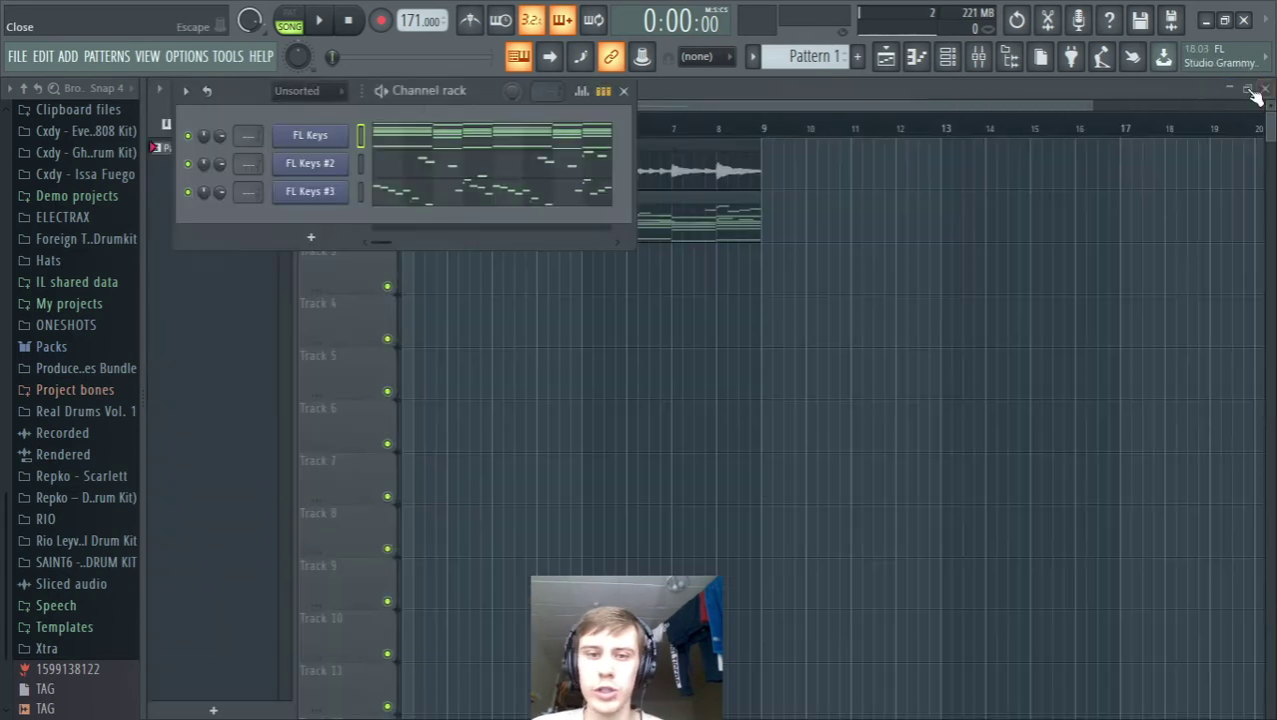
Step: Lower the consolidated clip's time stretching pitch shift to about -294 cents and close its settings
double_click(665, 163)
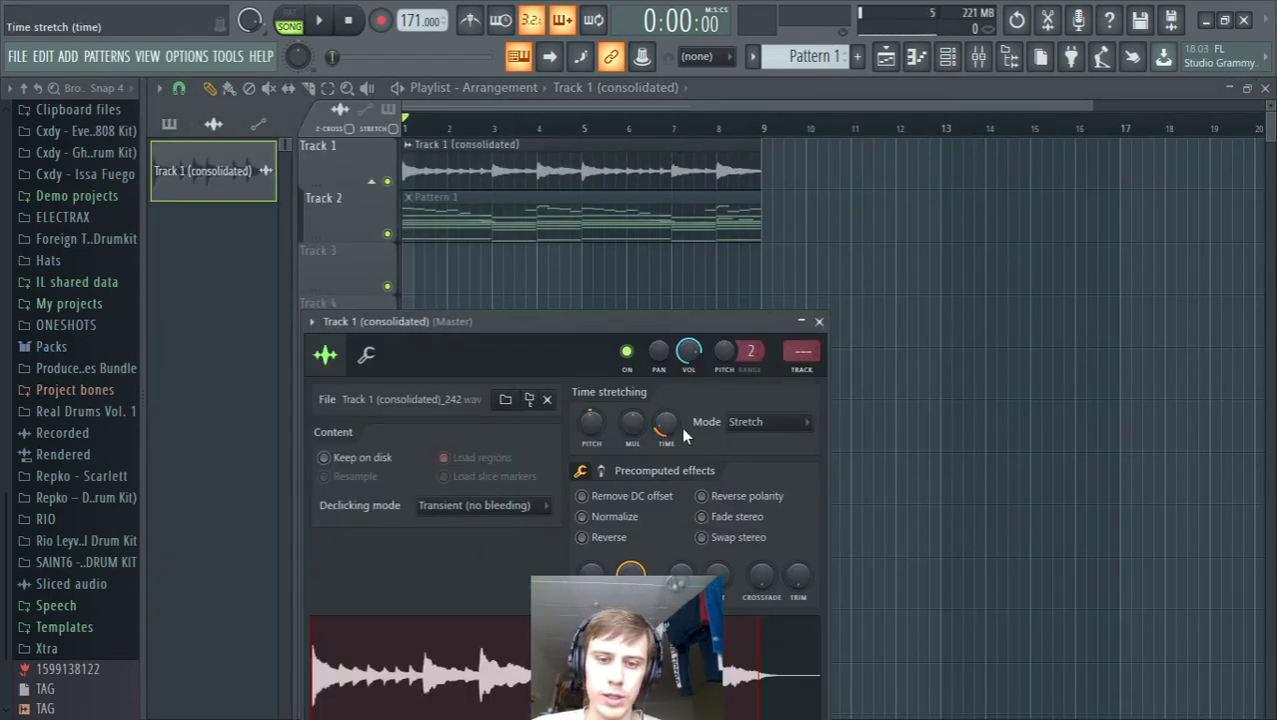
drag(590, 420, 591, 440)
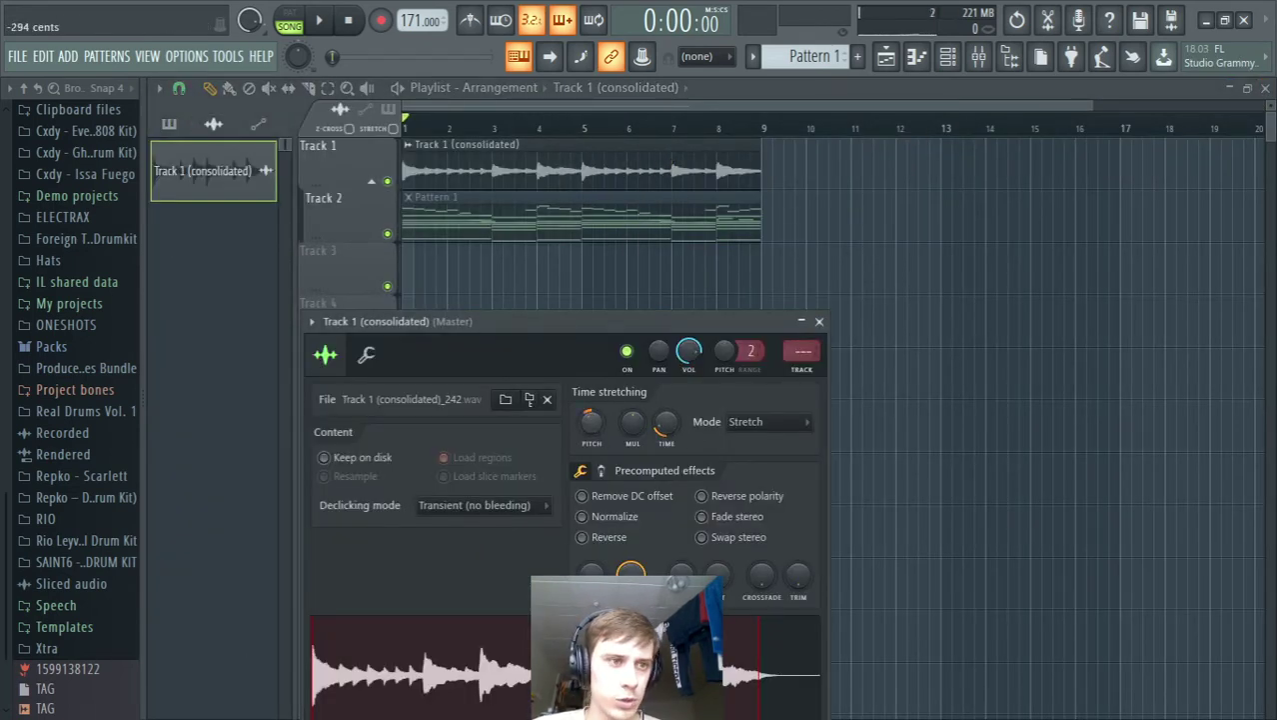
click(820, 322)
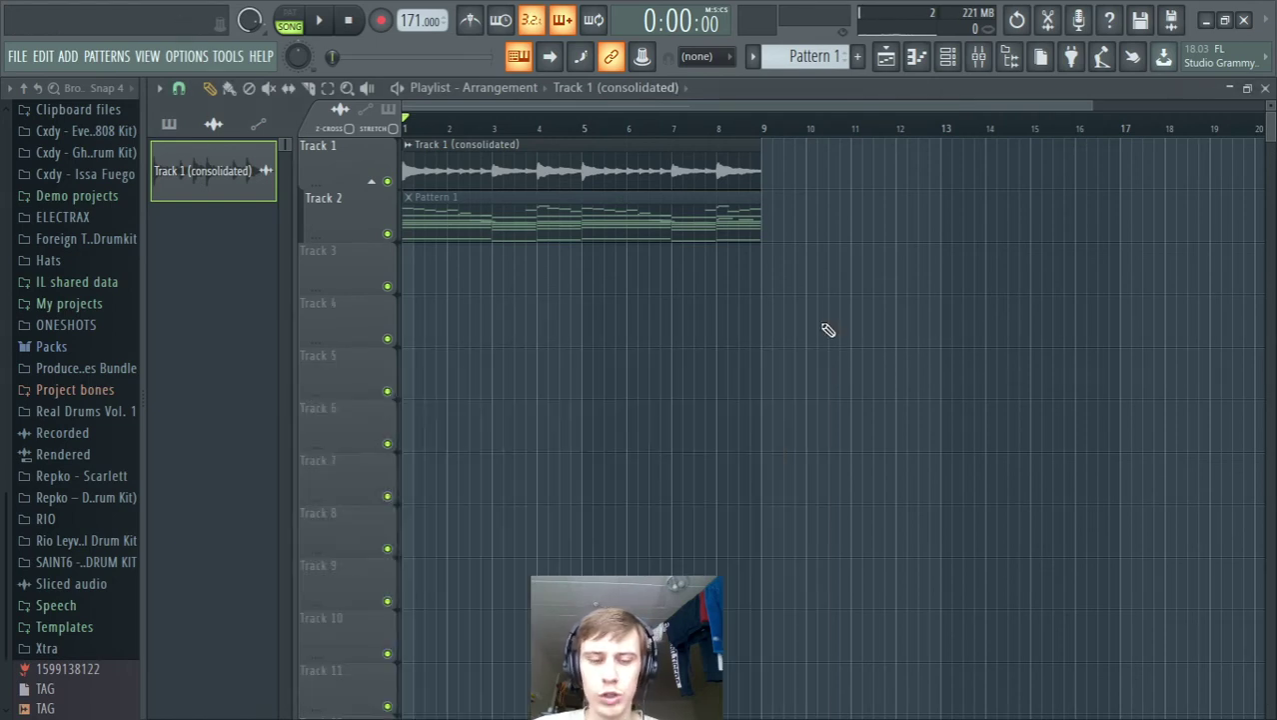
Step: Reset the consolidated clip's time stretching pitch shift and listen to the arrangement at its original pitch
ctrl+right_click(795, 338)
double_click(726, 221)
right_click(593, 426)
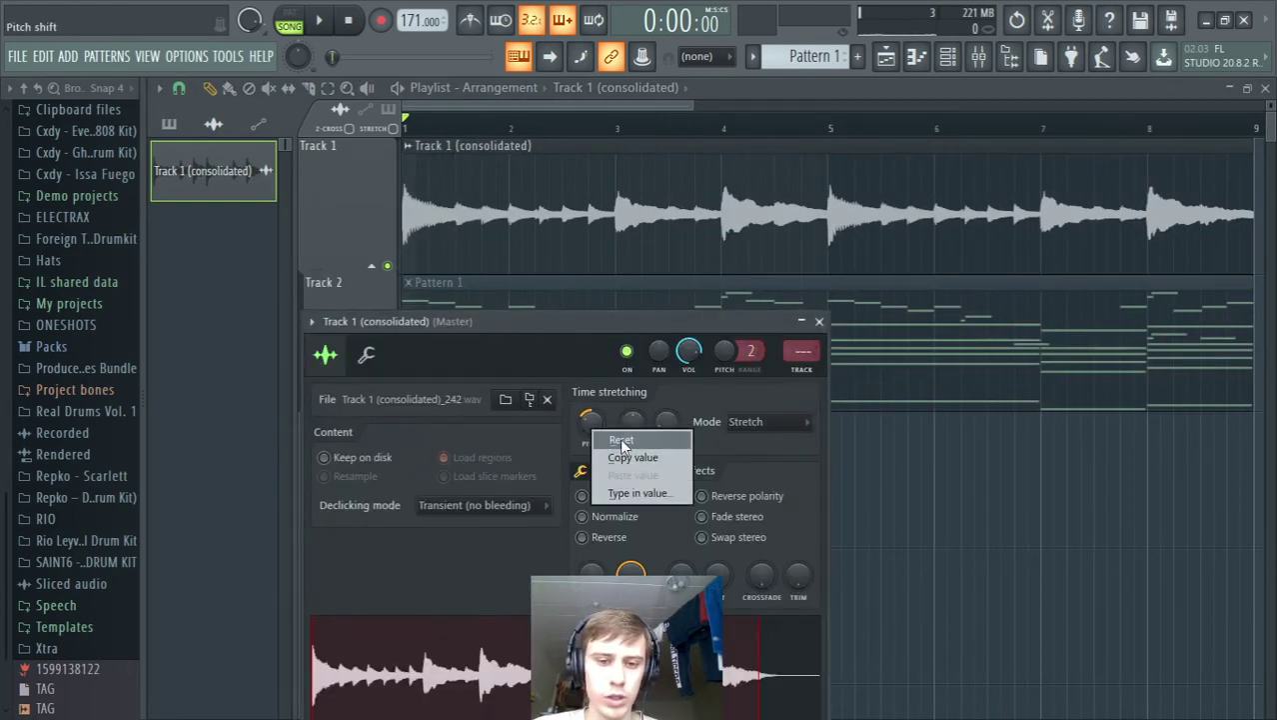
click(621, 439)
key(space)
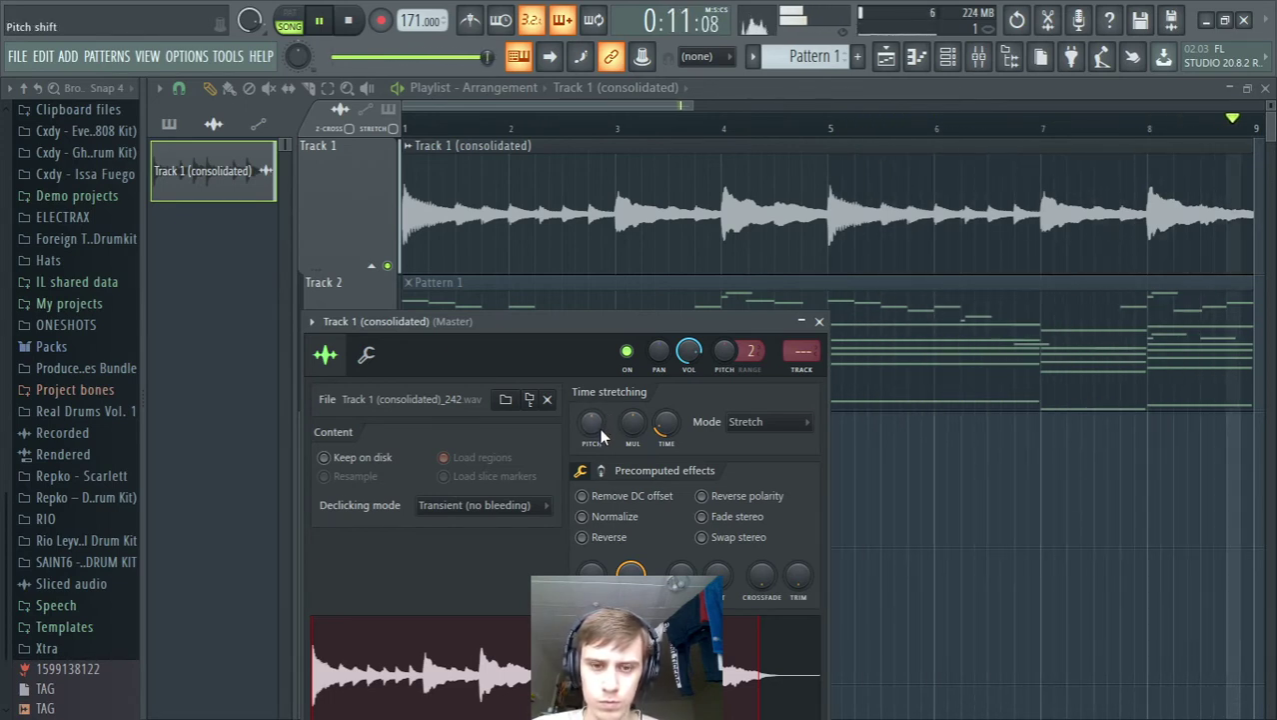
key(space)
Step: Set the consolidated clip's time stretching pitch shift to -300 cents and play the arrangement to hear it
drag(590, 420, 590, 445)
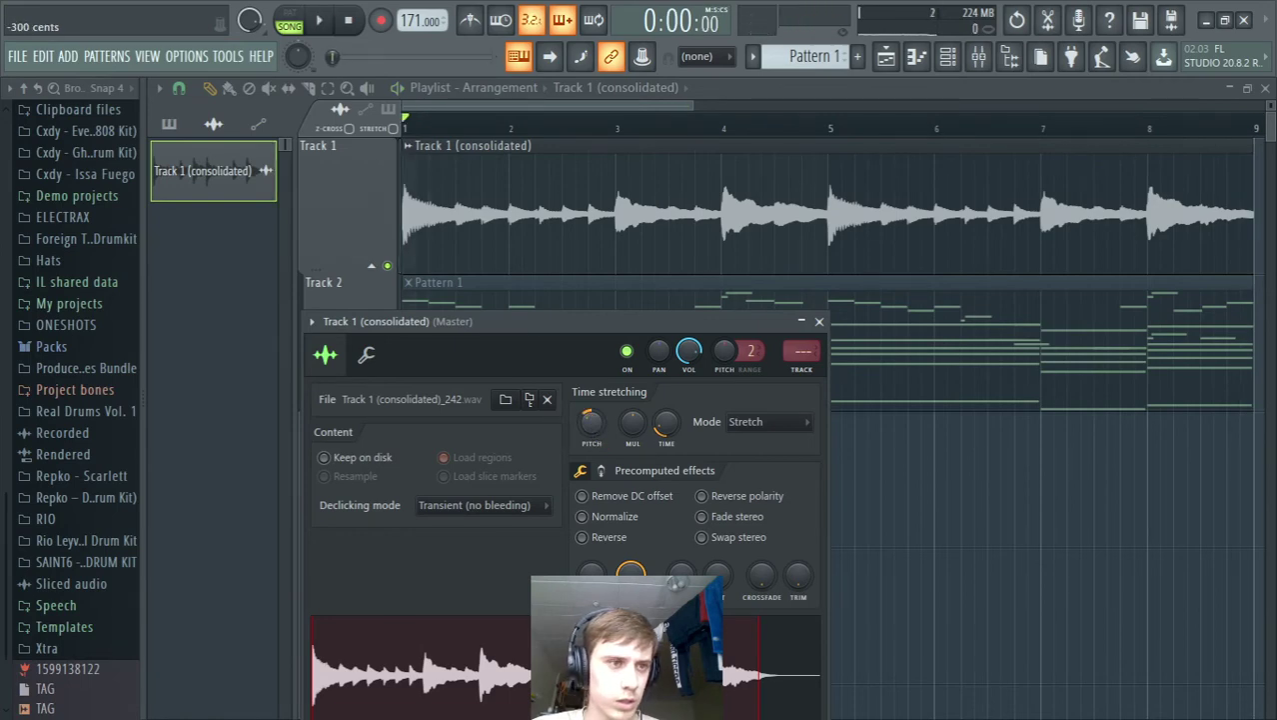
click(819, 321)
scroll(776, 501, down, 3)
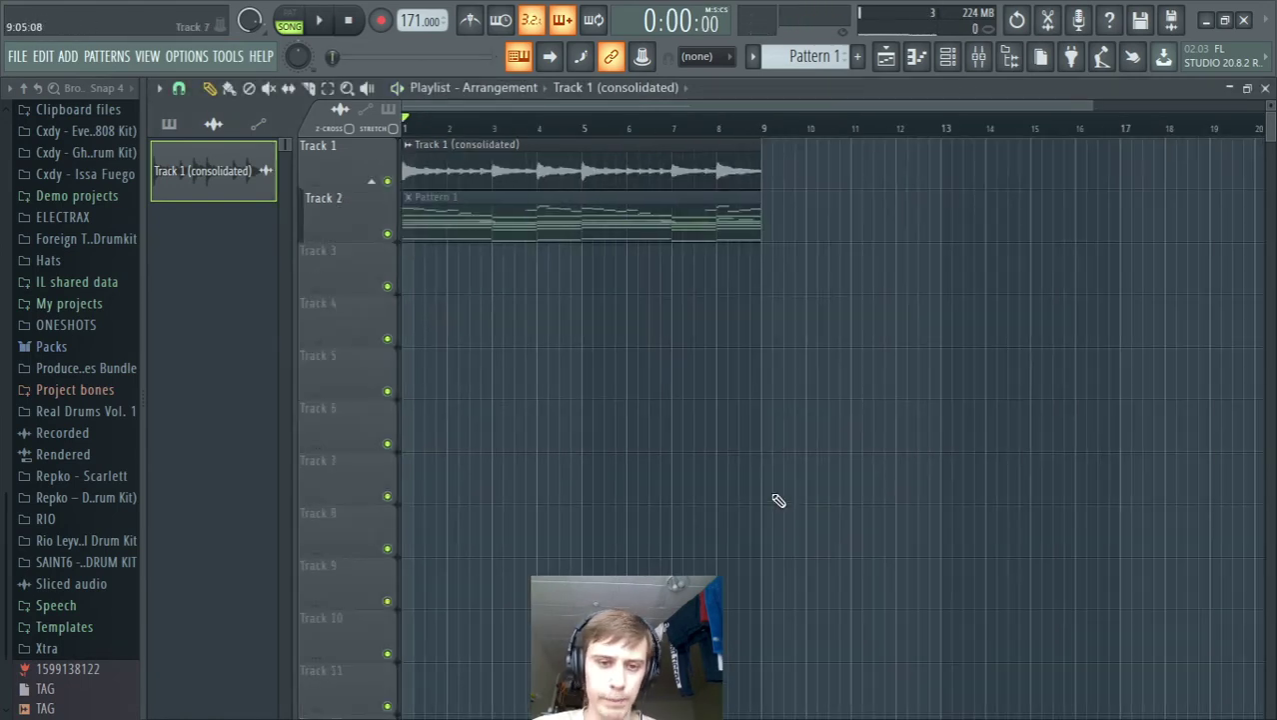
key(space)
double_click(619, 178)
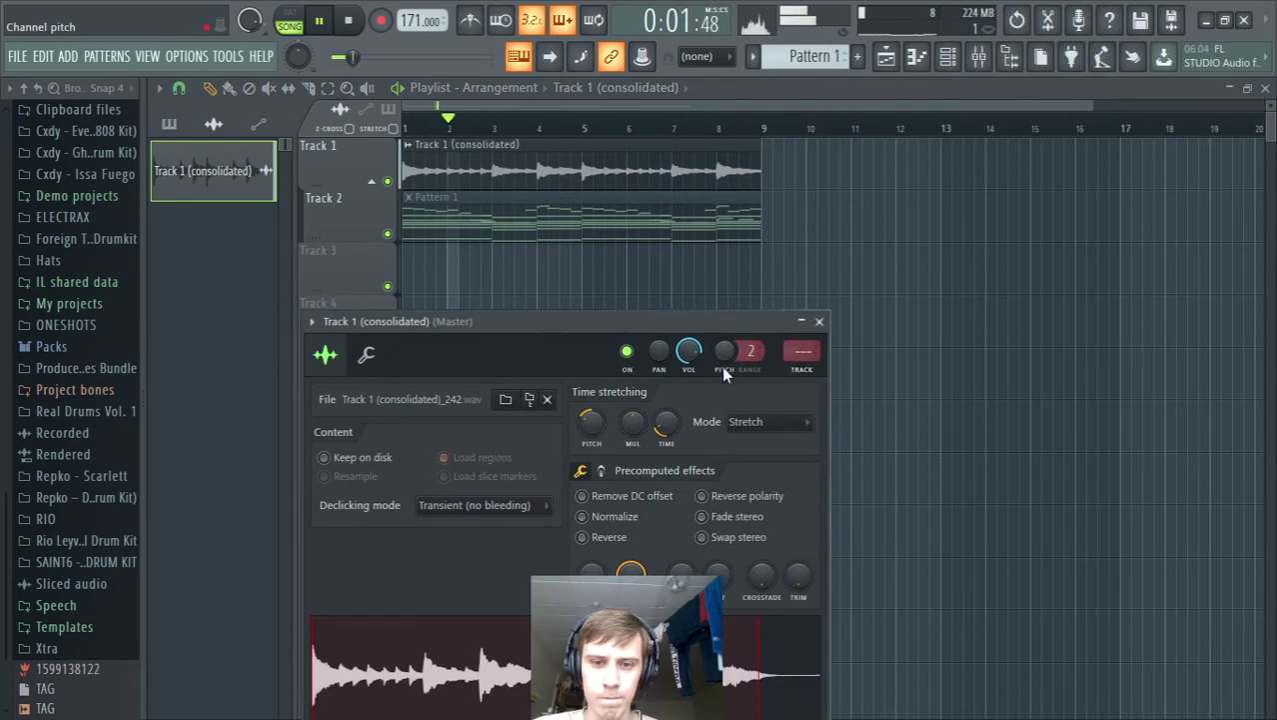
click(818, 322)
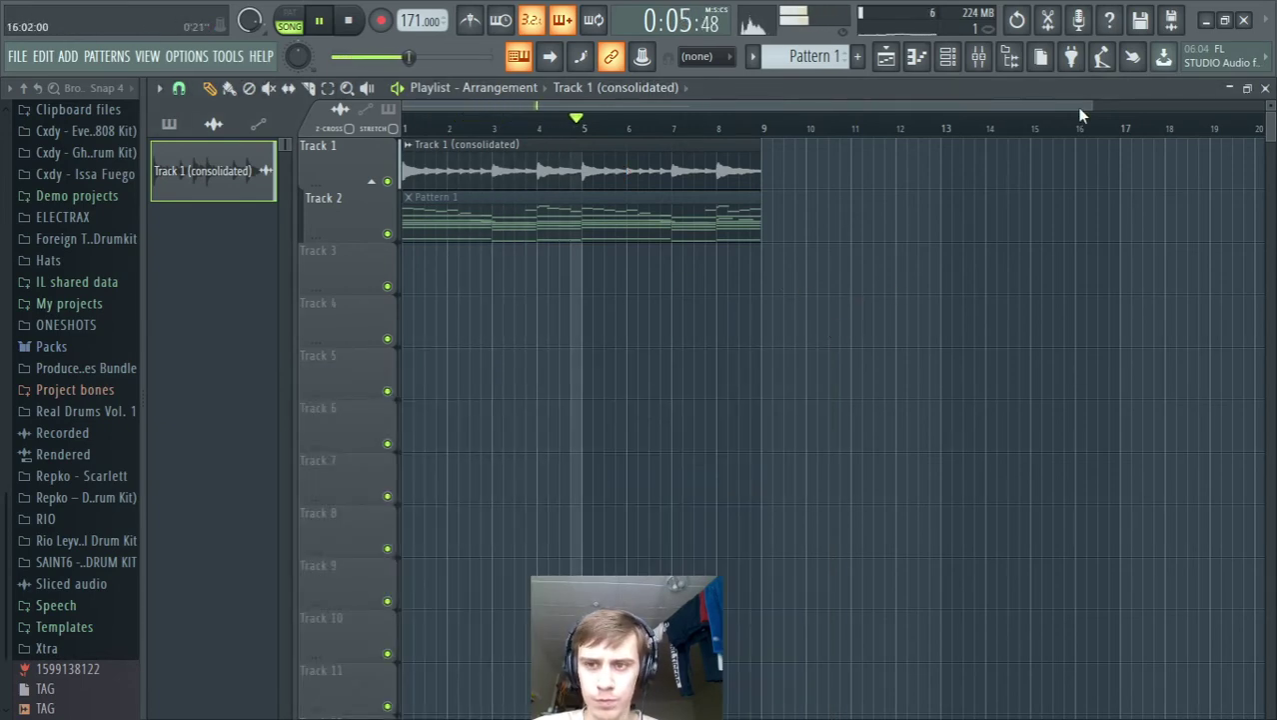
Step: Place a second copy of the consolidated audio clip at bar 9 on Track 1 and stop playback
drag(1089, 106, 1269, 117)
scroll(919, 260, up, 5)
scroll(878, 433, down, 5)
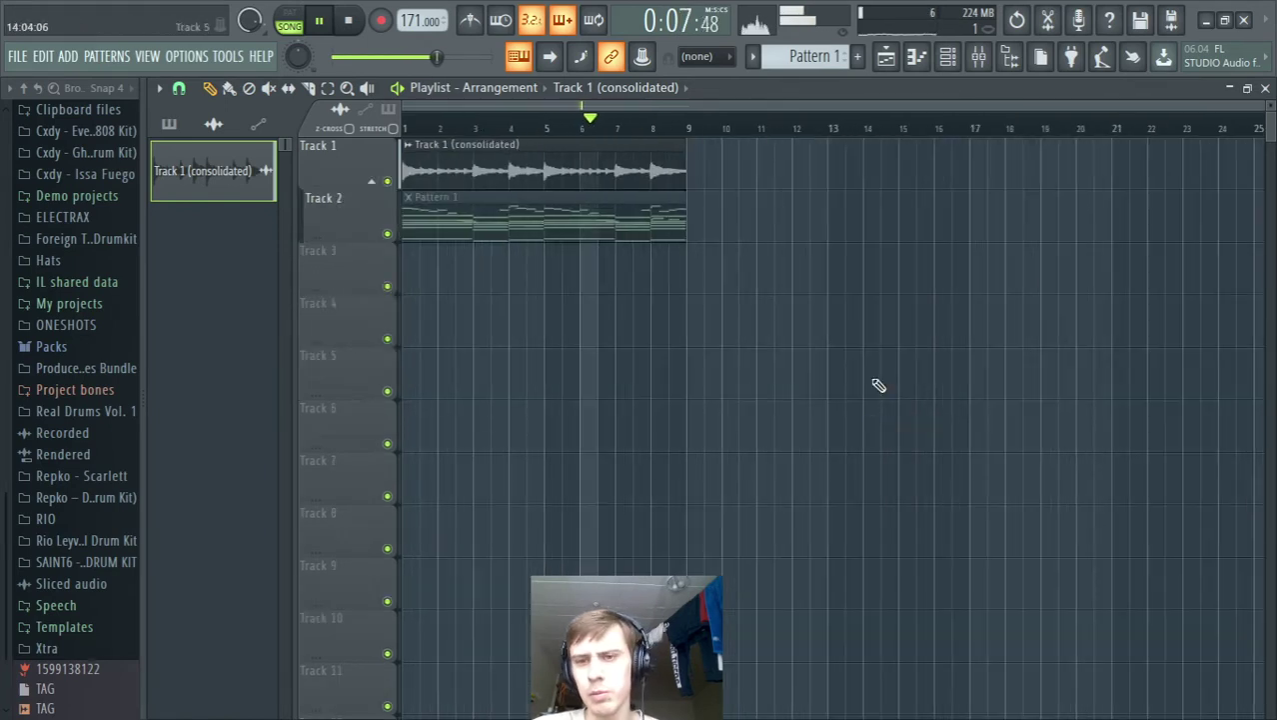
drag(872, 179, 670, 208)
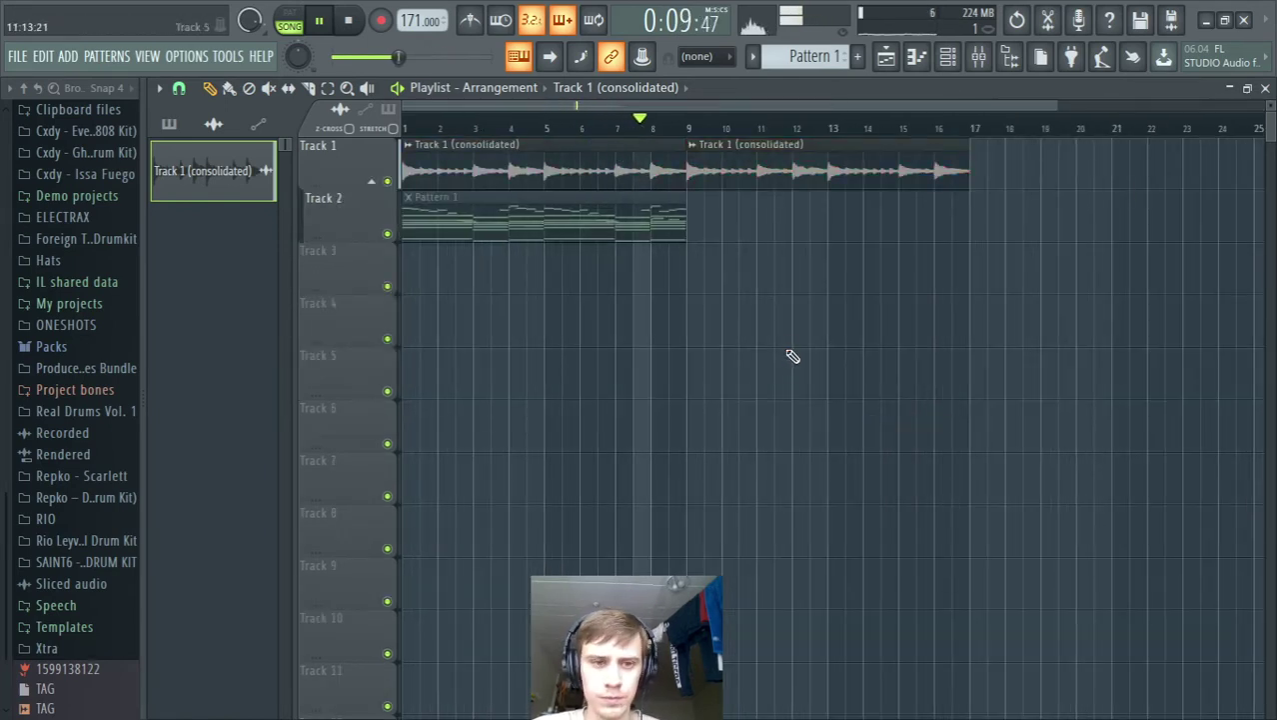
key(space)
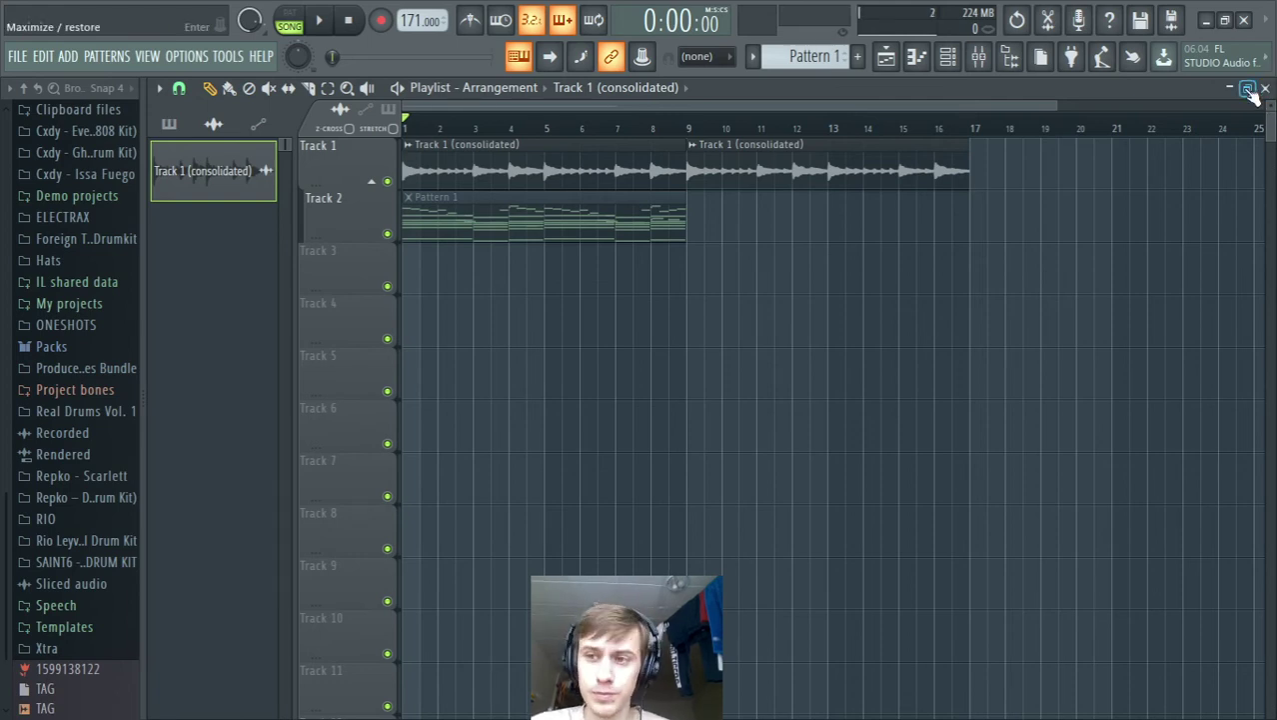
Step: Close the playlist and add an Arcade instrument channel
click(1265, 88)
click(69, 56)
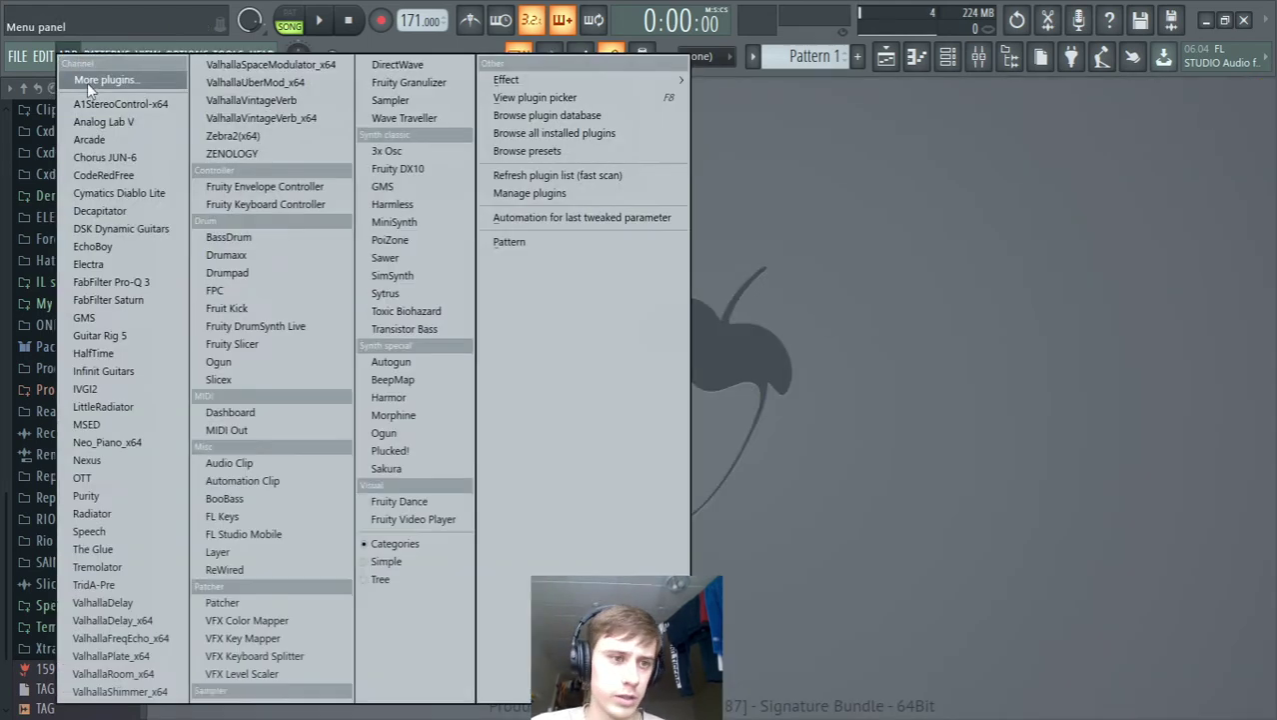
click(91, 139)
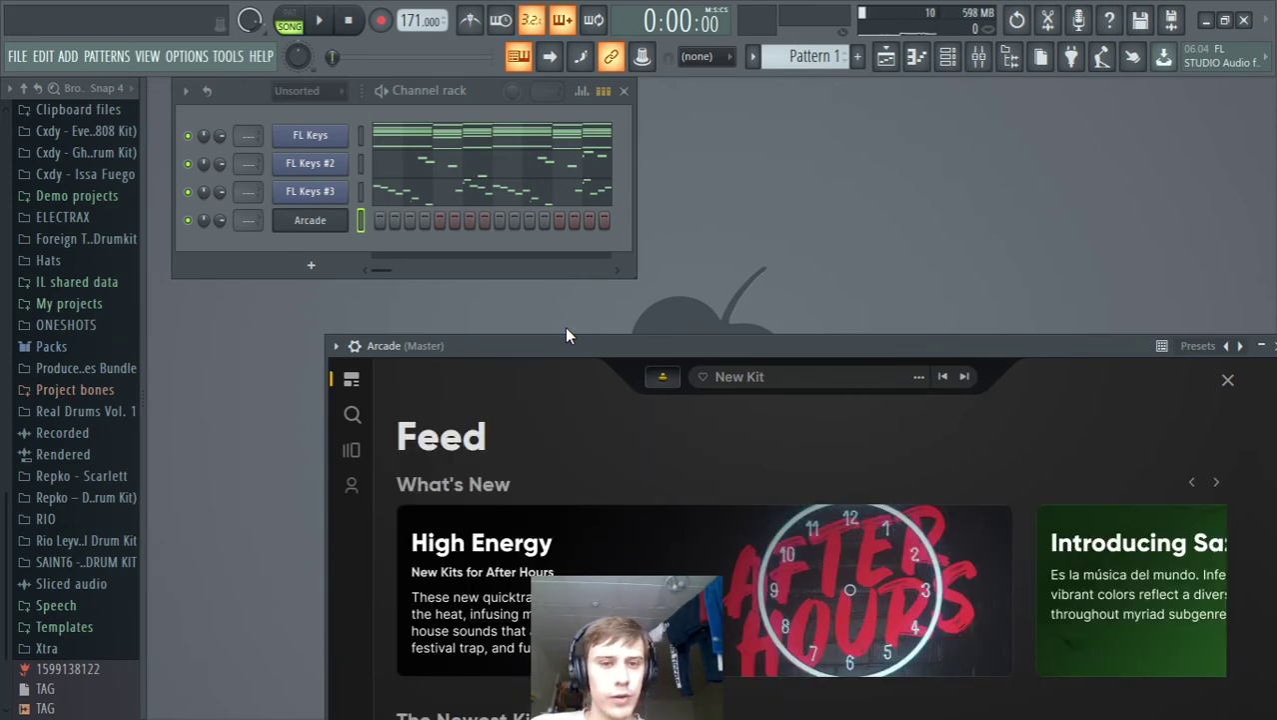
Step: Open the FL Keys chords in the piano roll and count the semitones down from A5 by sounding the keys
click(577, 142)
scroll(488, 280, left, 3)
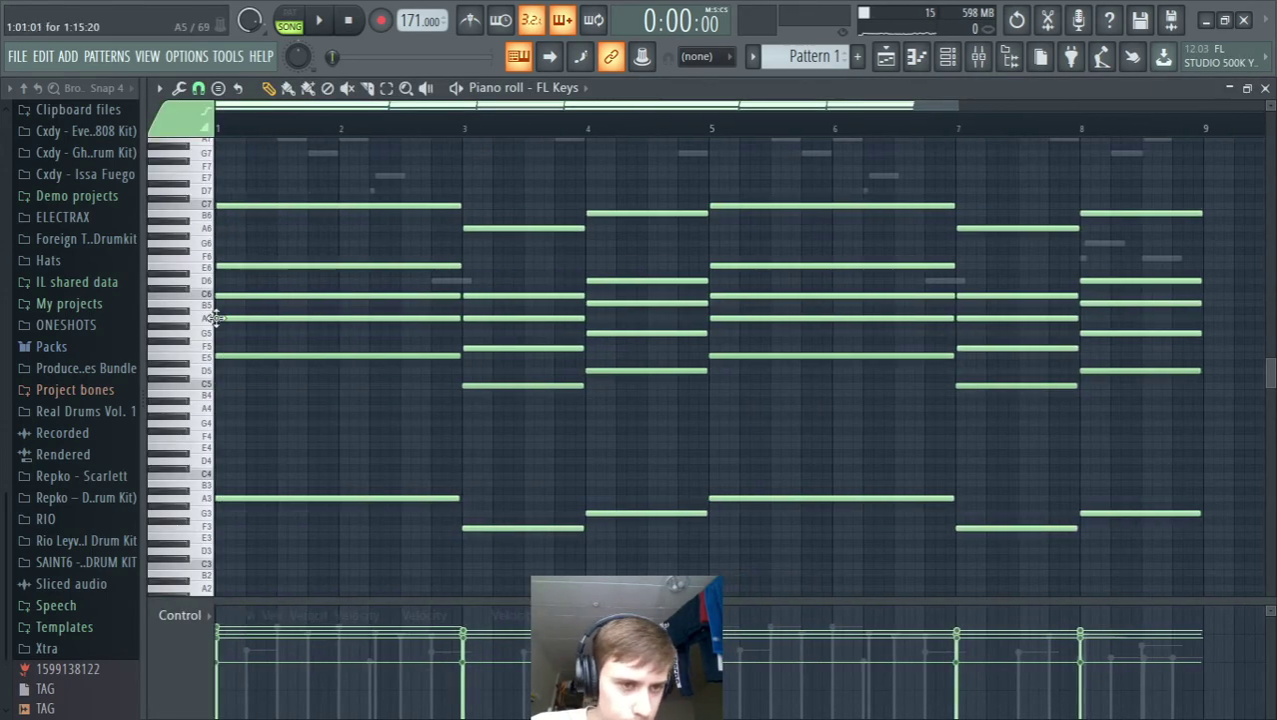
click(180, 328)
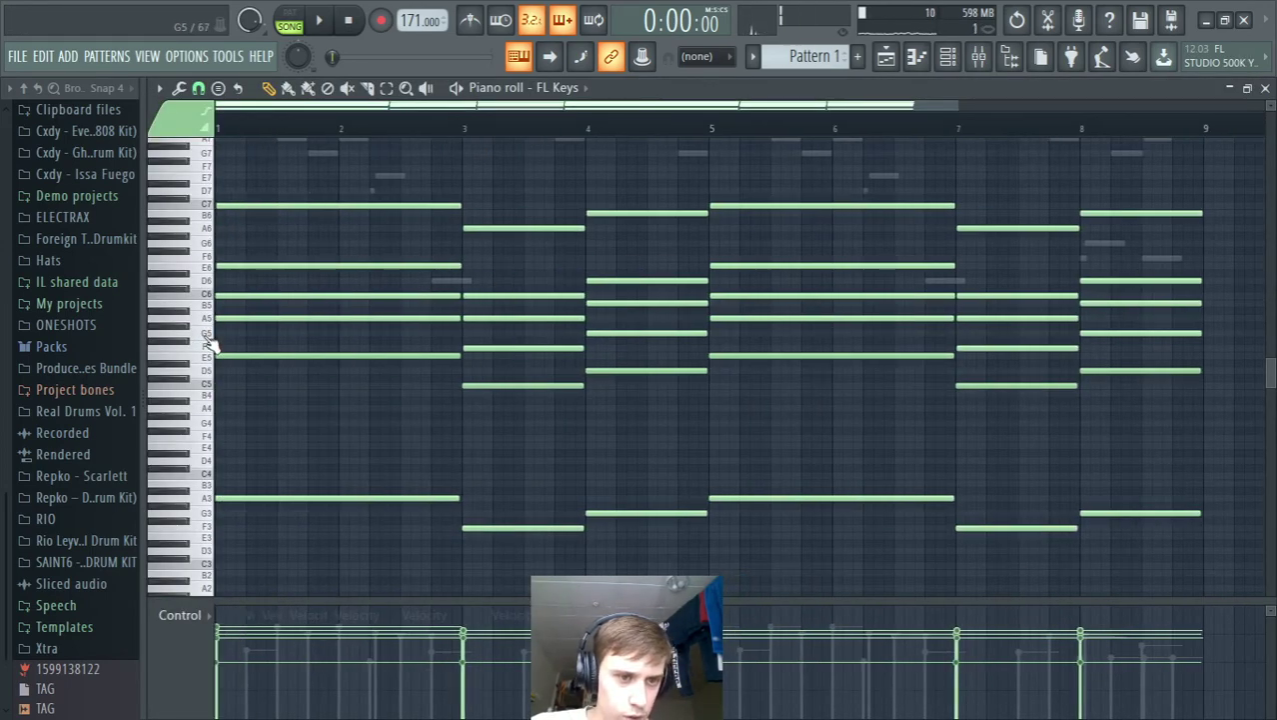
click(207, 335)
click(211, 347)
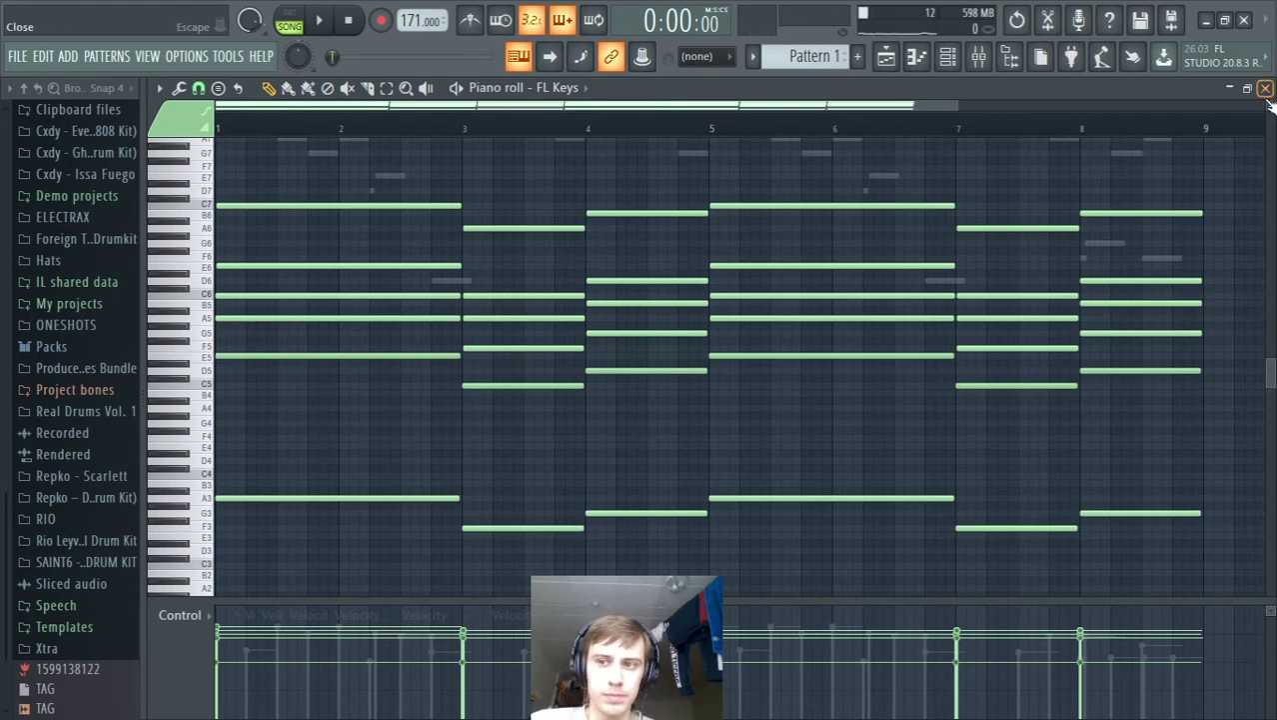
Step: Open the playlist and review the consolidated clip's time stretching settings
click(886, 56)
double_click(660, 163)
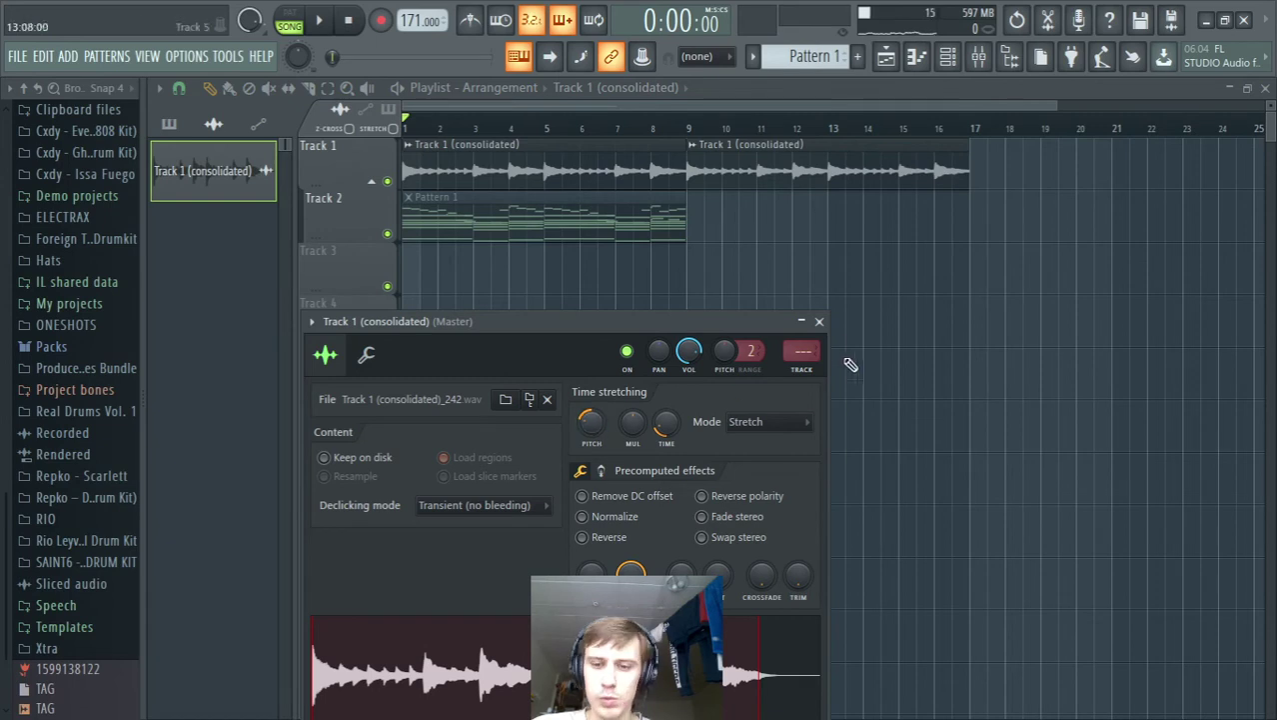
click(818, 321)
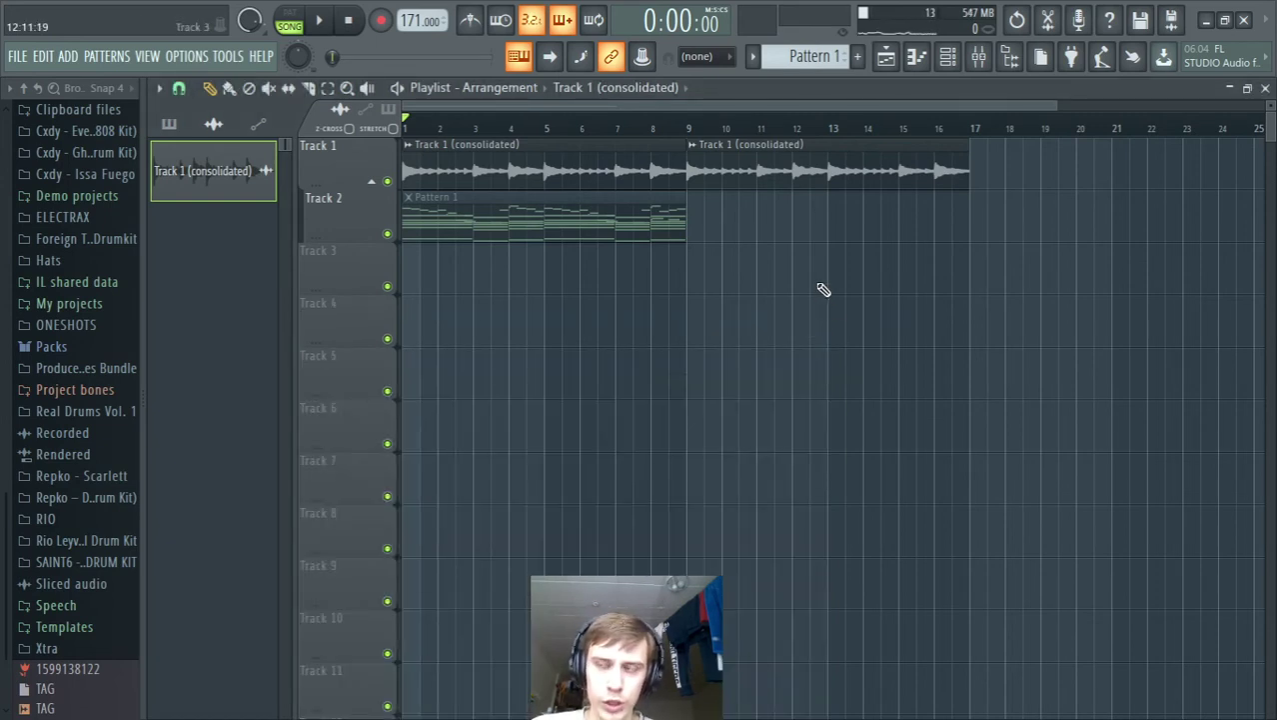
Step: Play the arrangement and close the playlist and piano roll to return to the channel rack
key(space)
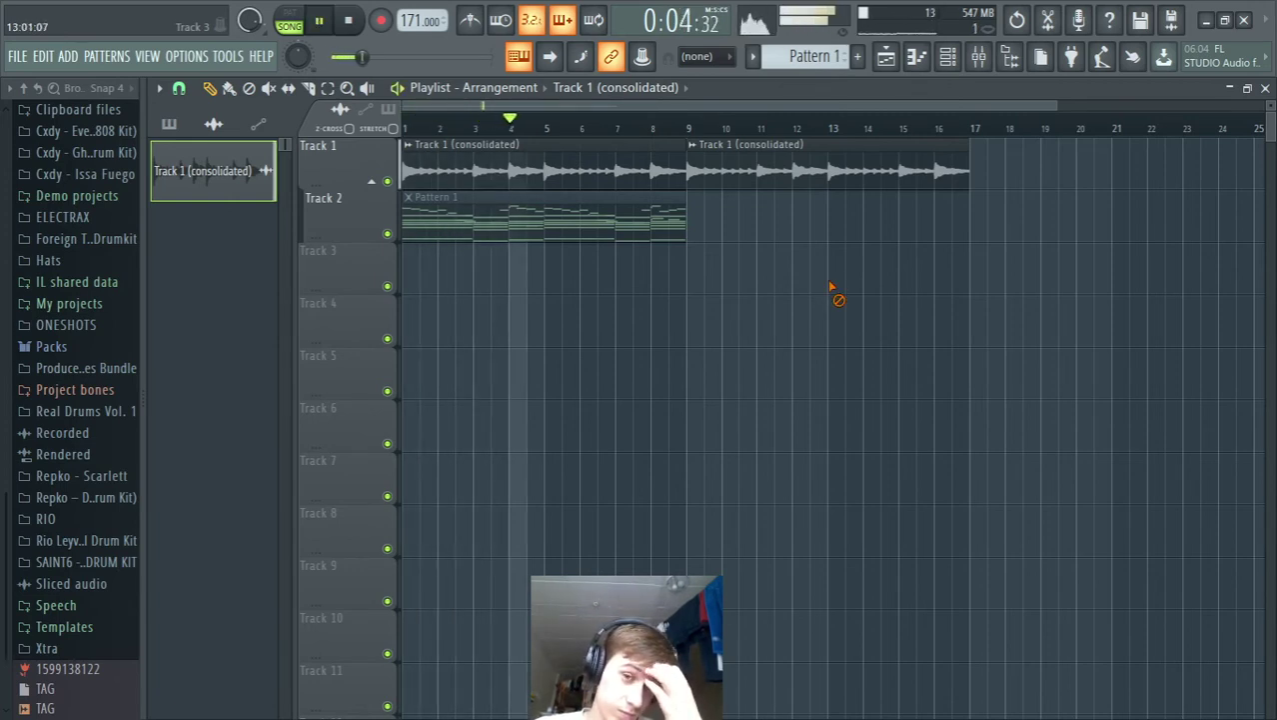
click(1265, 88)
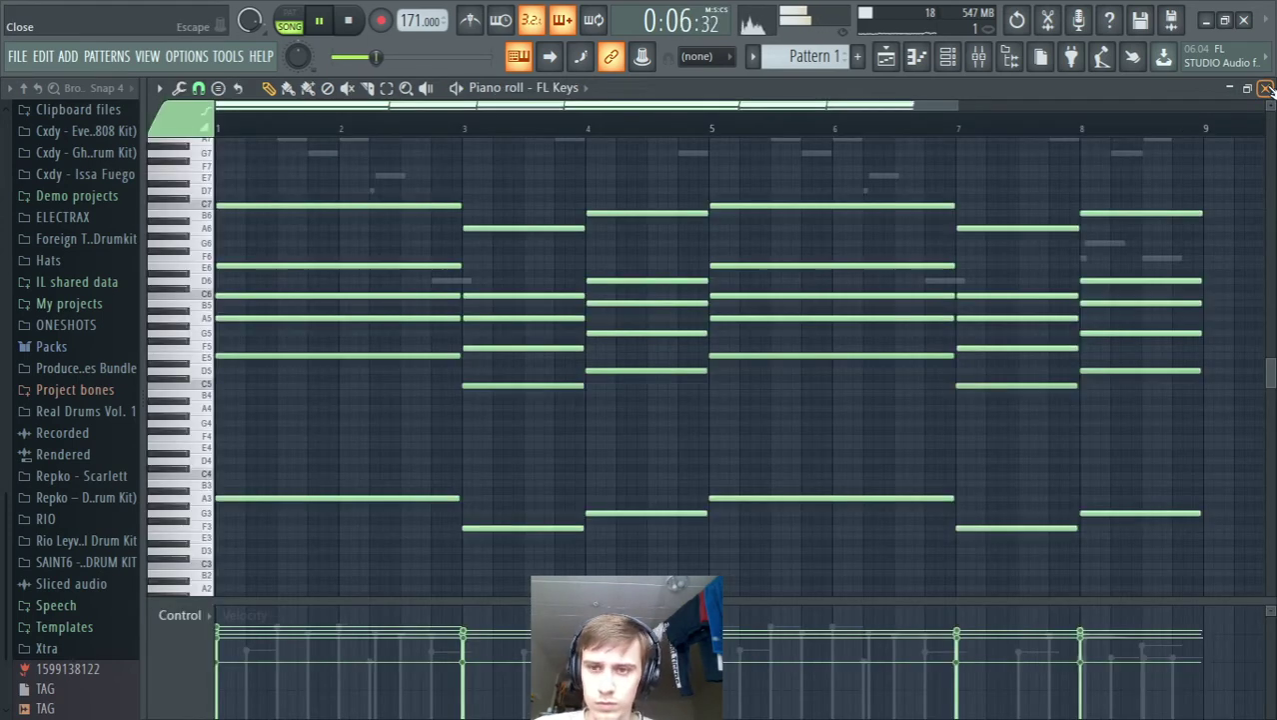
click(1265, 88)
click(338, 91)
click(300, 154)
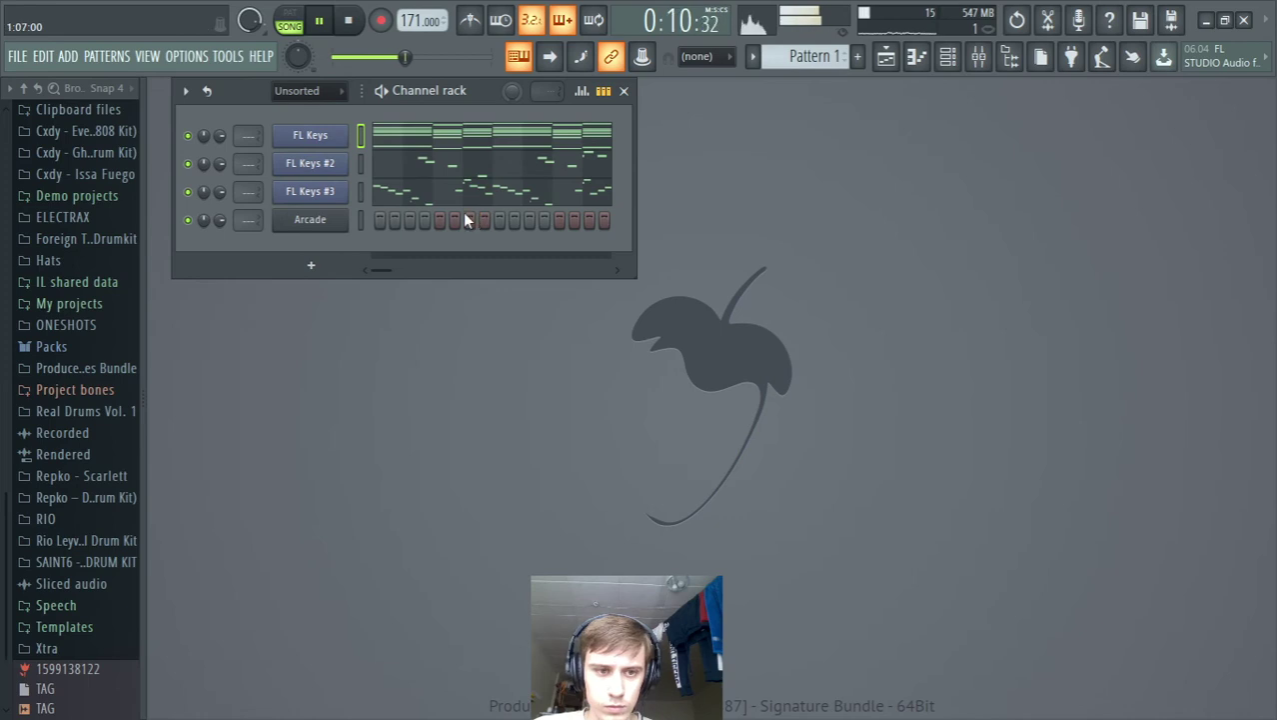
Step: Stop playback and add an Analog Lab V instrument channel
key(space)
click(68, 57)
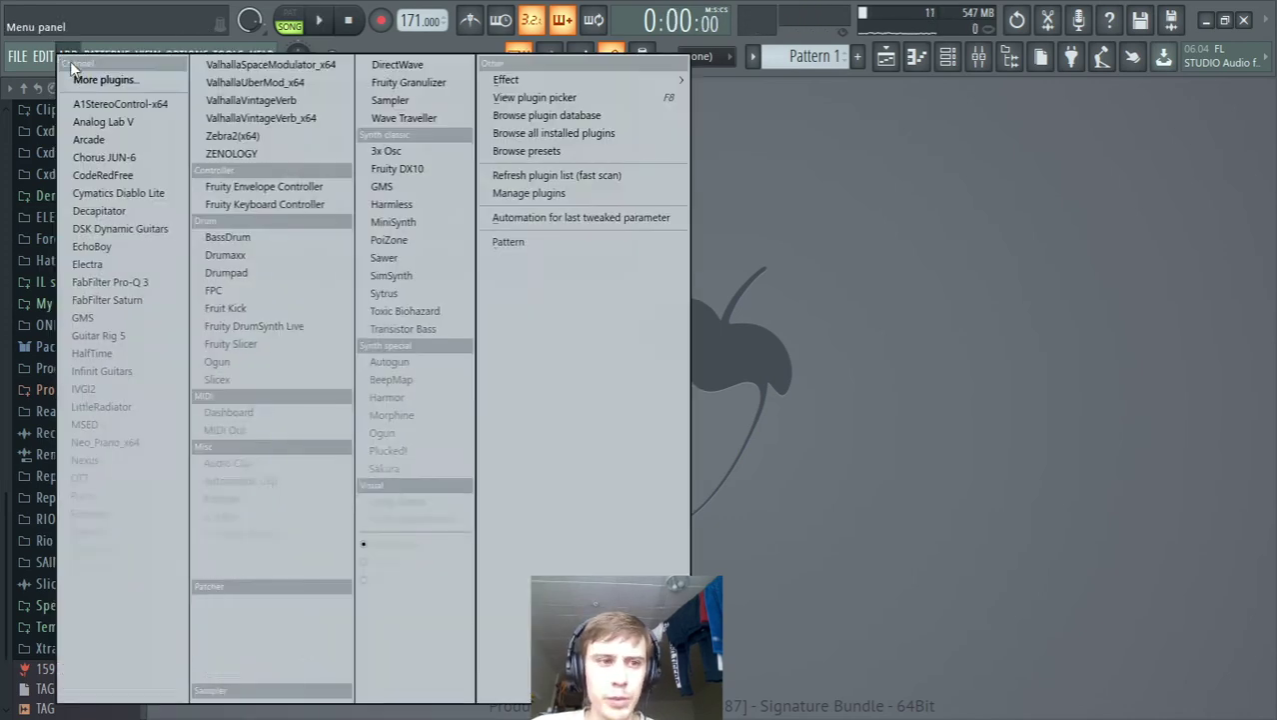
click(106, 120)
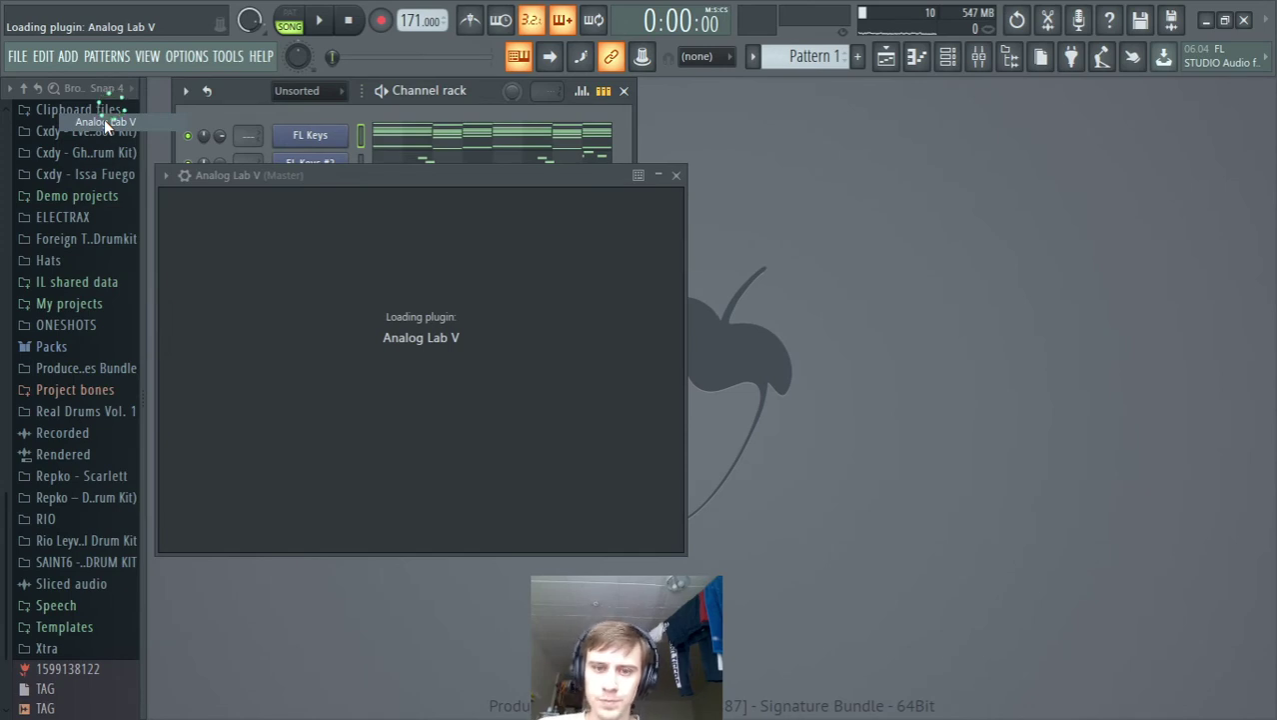
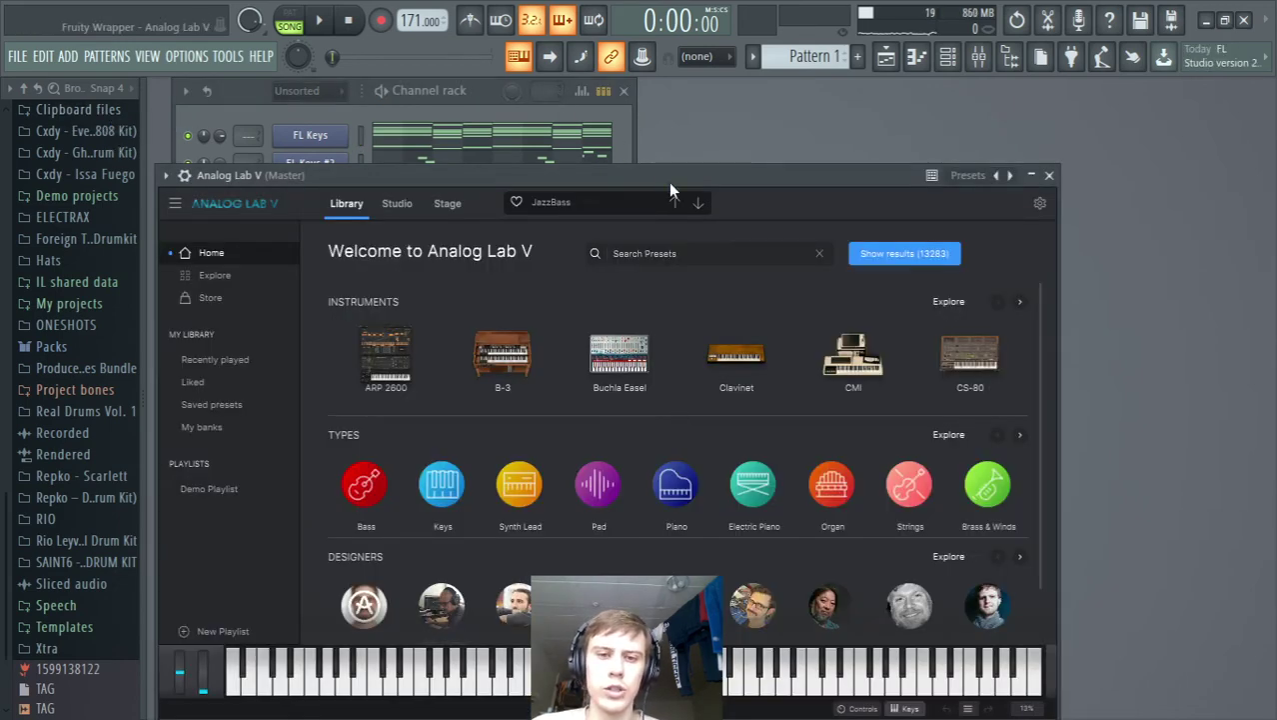
Step: Filter the Analog Lab V presets to piano, audition American Classic, and load American Concert before closing the plugin
drag(668, 182, 690, 121)
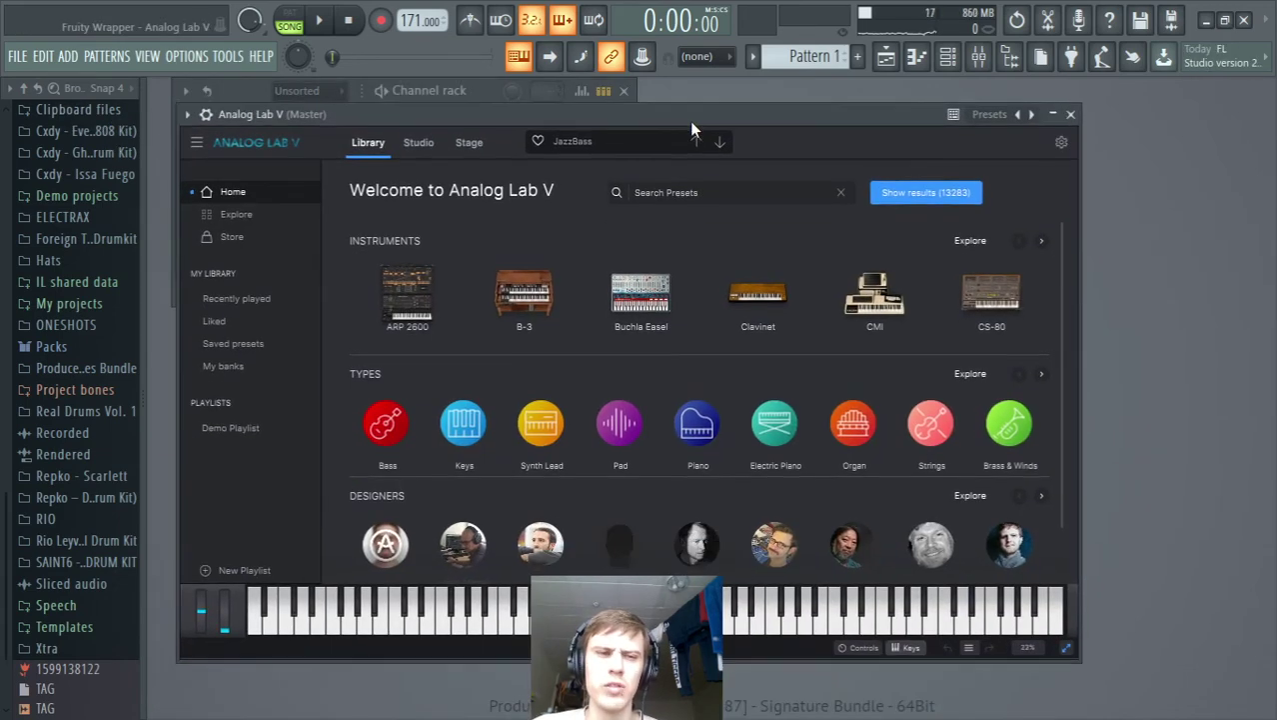
click(699, 438)
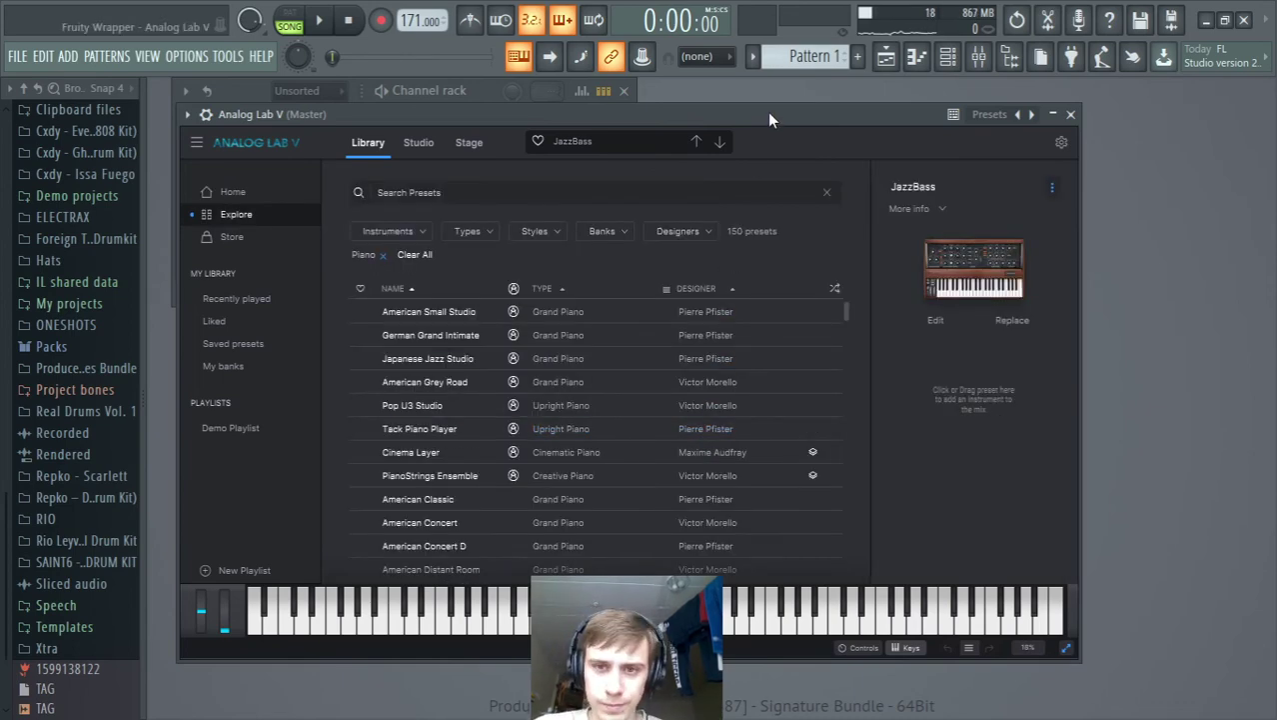
drag(768, 112, 791, 87)
scroll(583, 464, down, 3)
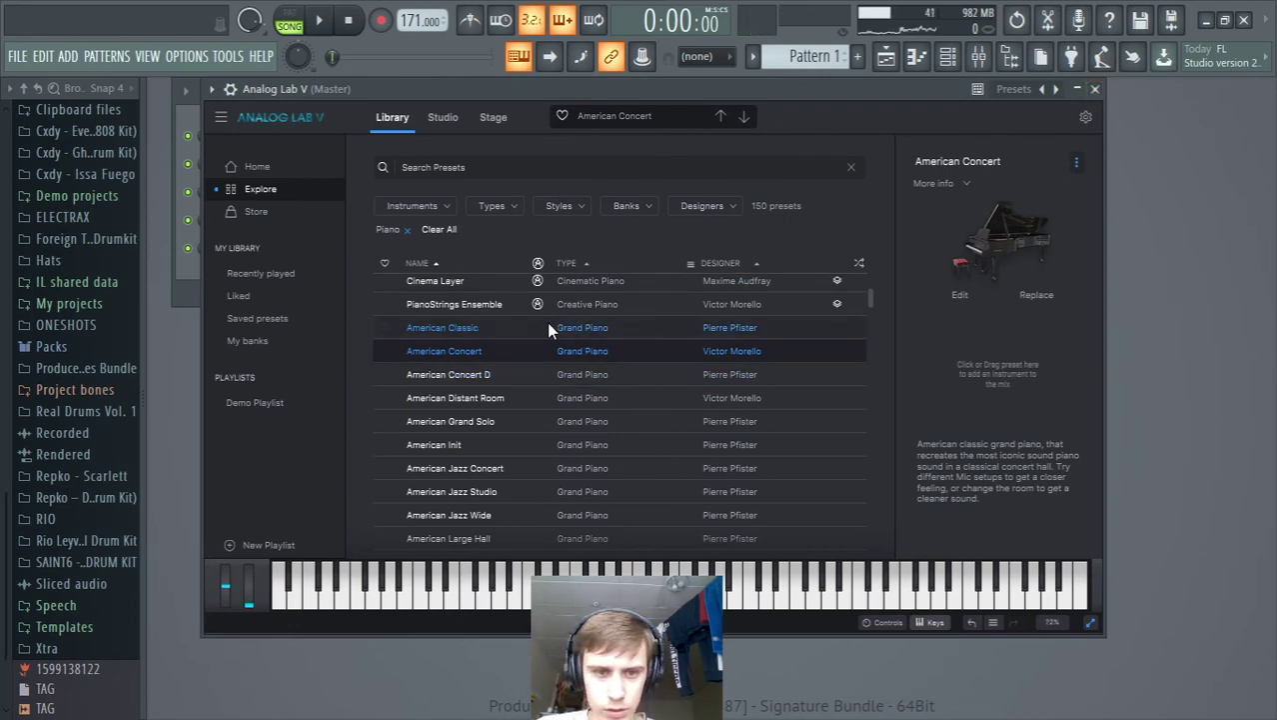
click(575, 328)
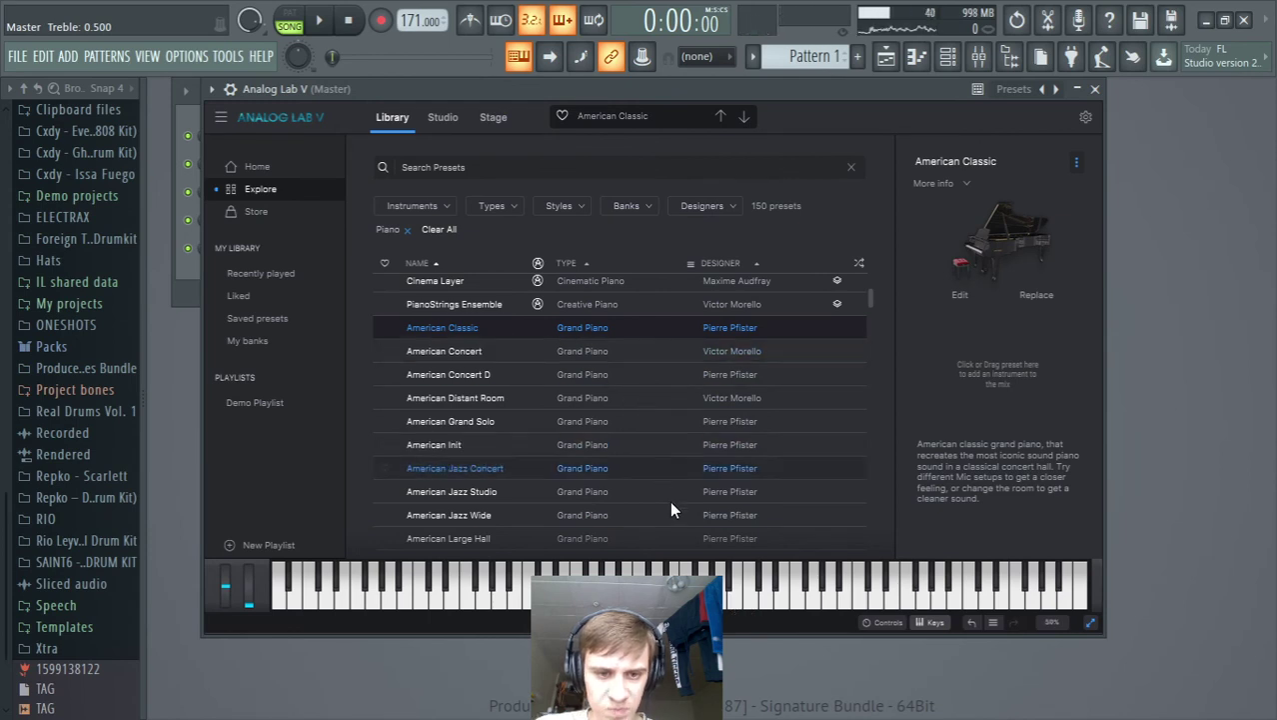
click(578, 351)
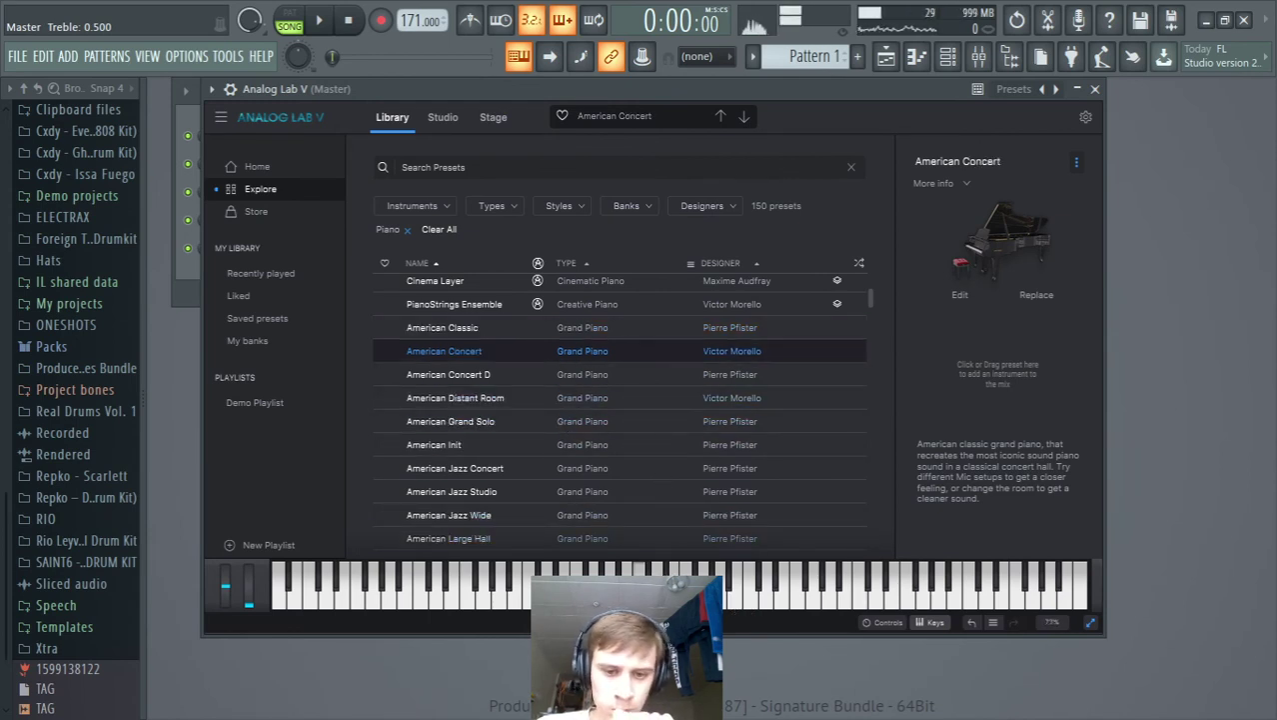
click(1094, 88)
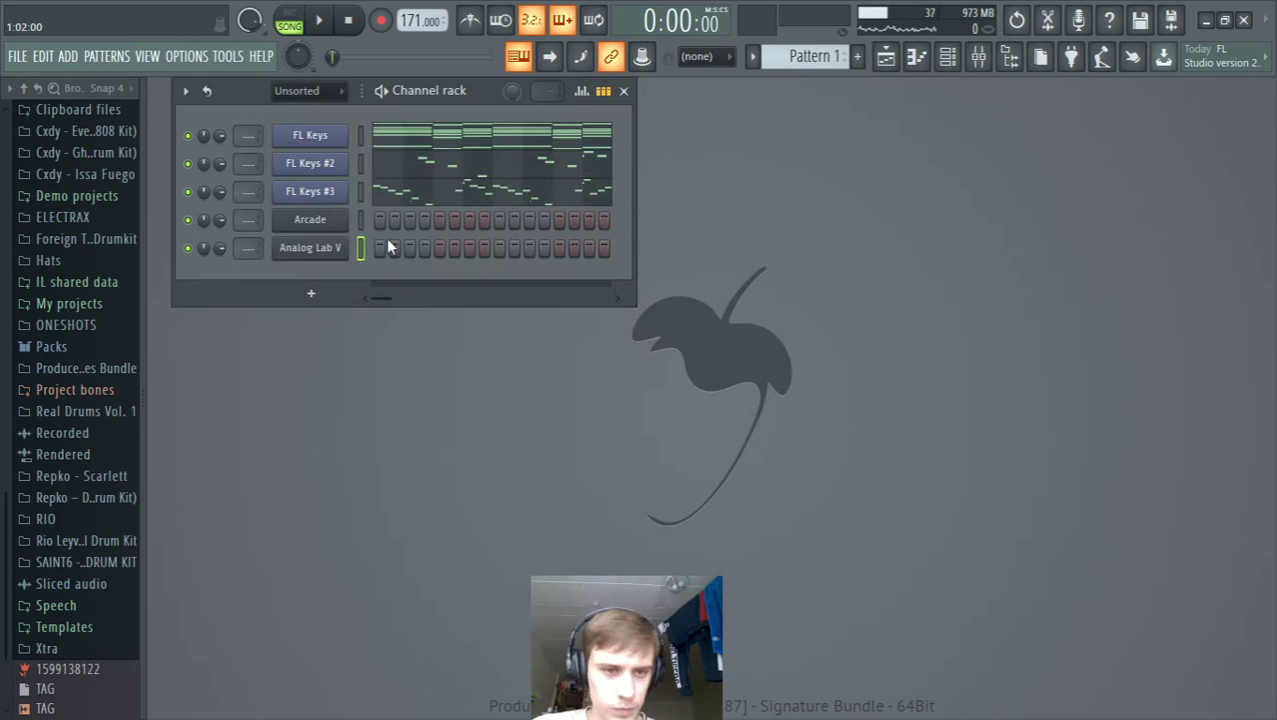
Step: Move the FL Keys chords to the Analog Lab V channel, solo it, and play them in pattern mode
click(360, 134)
key(ctrl+x)
click(361, 248)
key(ctrl+v)
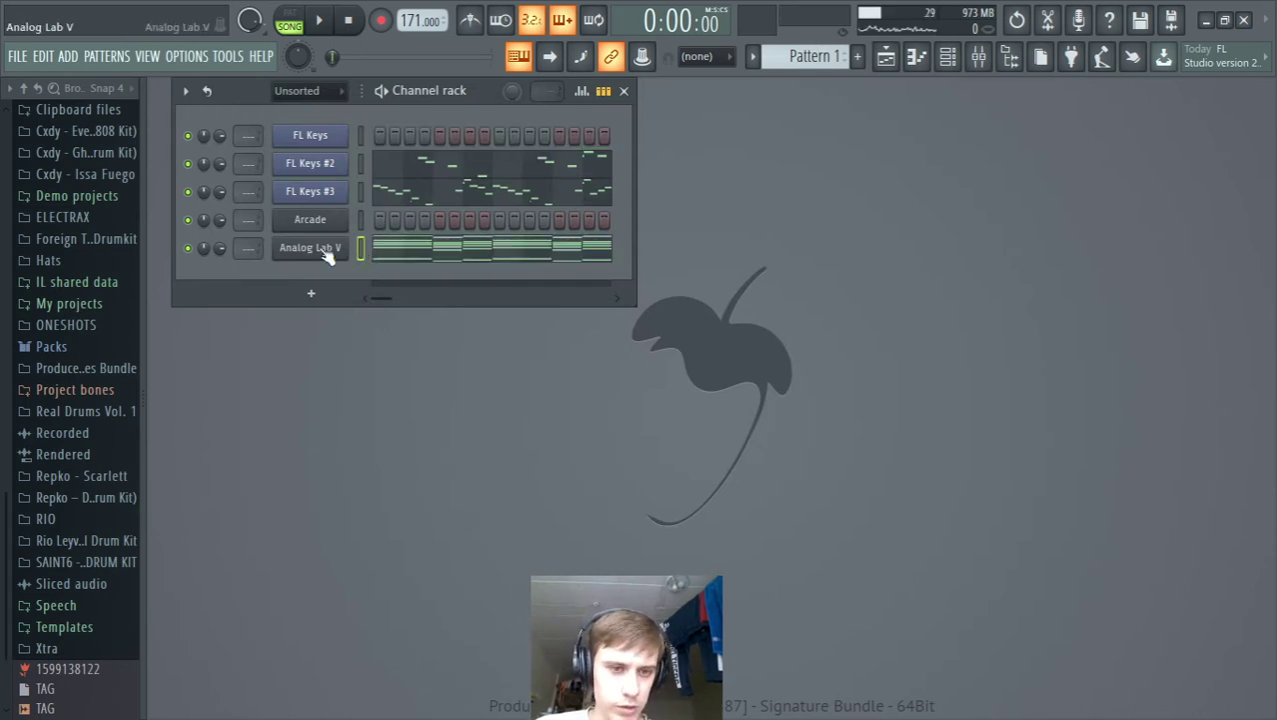
right_click(188, 247)
click(289, 20)
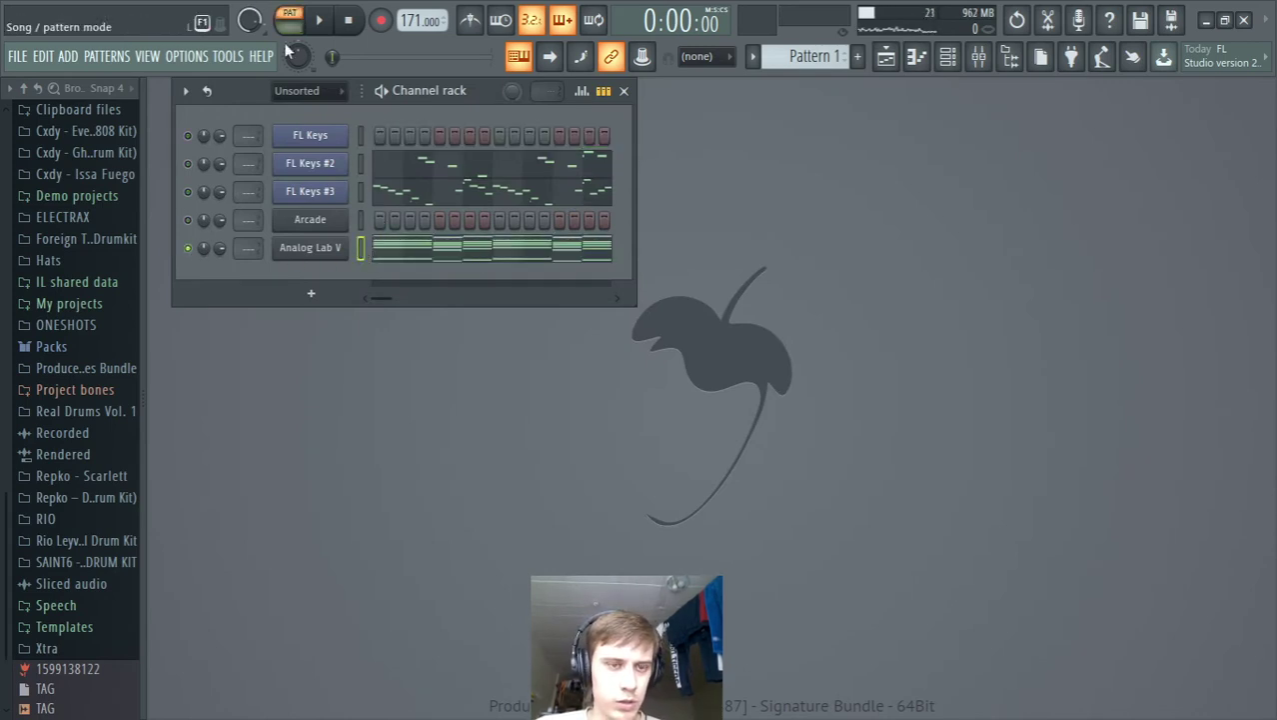
key(space)
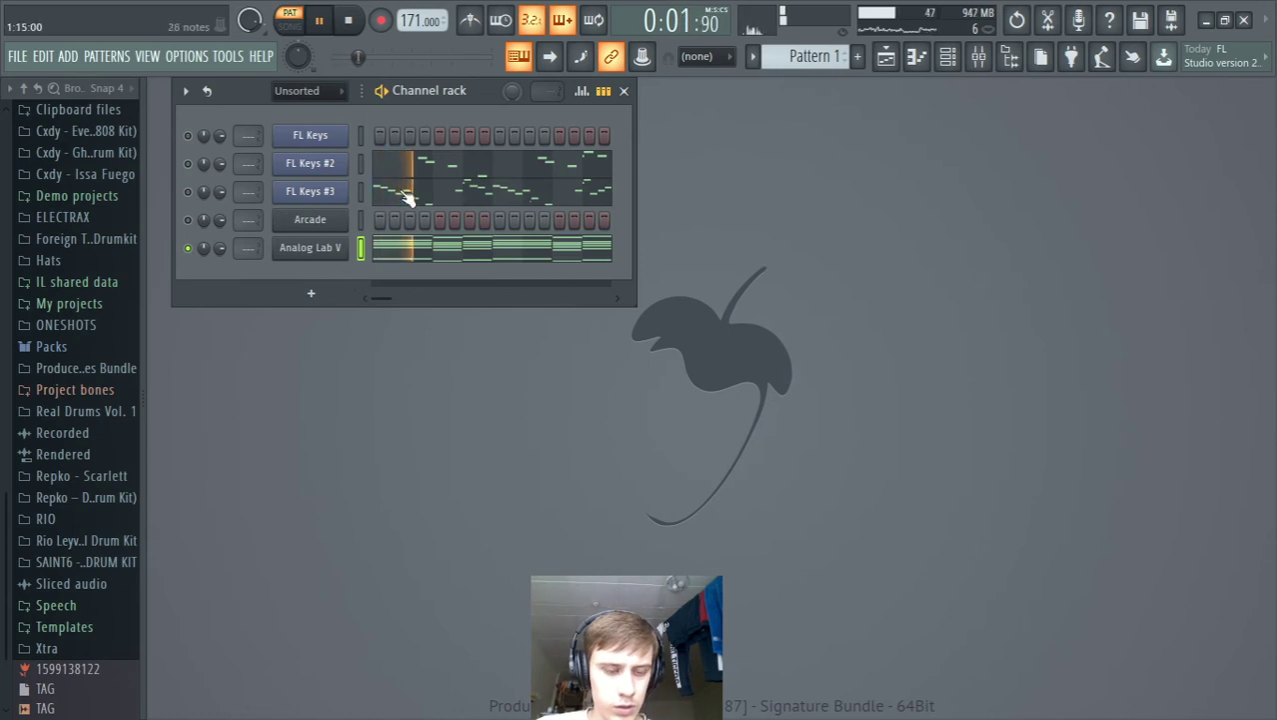
Step: Return the chords to the FL Keys channel, solo it, and play them for comparison
key(ctrl+x)
key(space)
click(361, 134)
key(ctrl+v)
right_click(189, 137)
key(space)
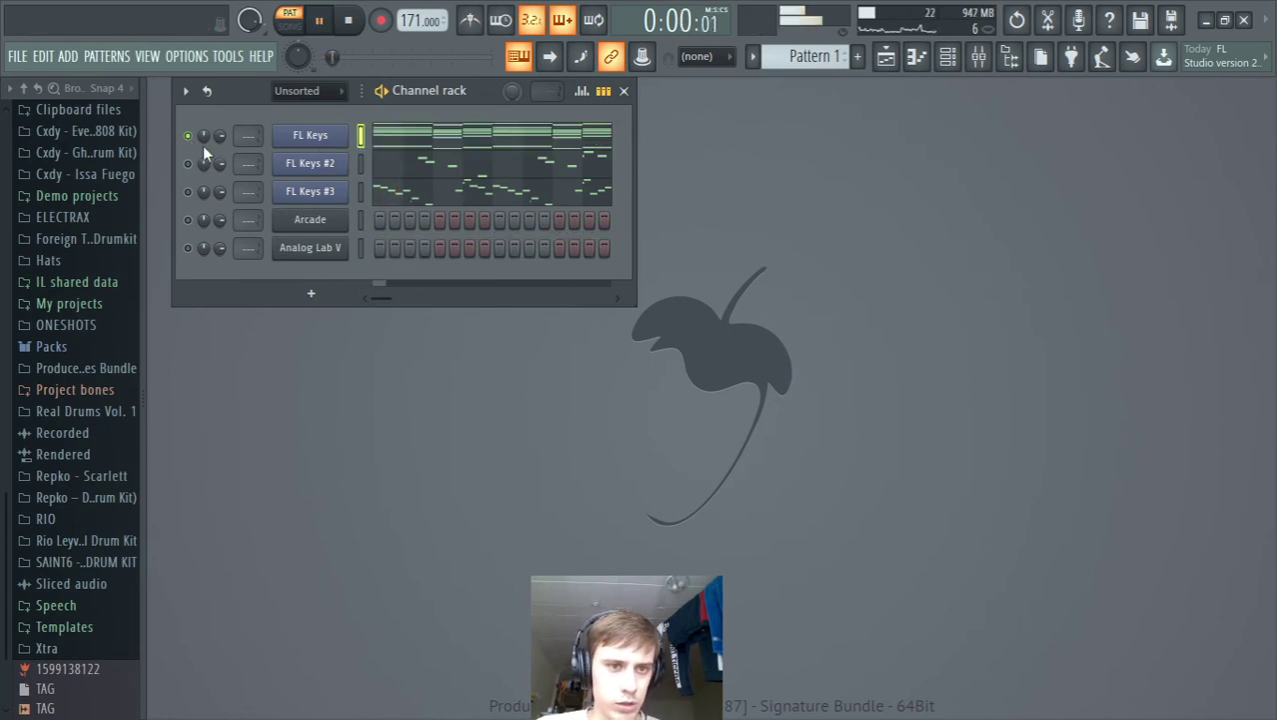
Step: Move the chords from FL Keys to Analog Lab V again and audition that channel soloed
key(ctrl+x)
key(space)
click(360, 247)
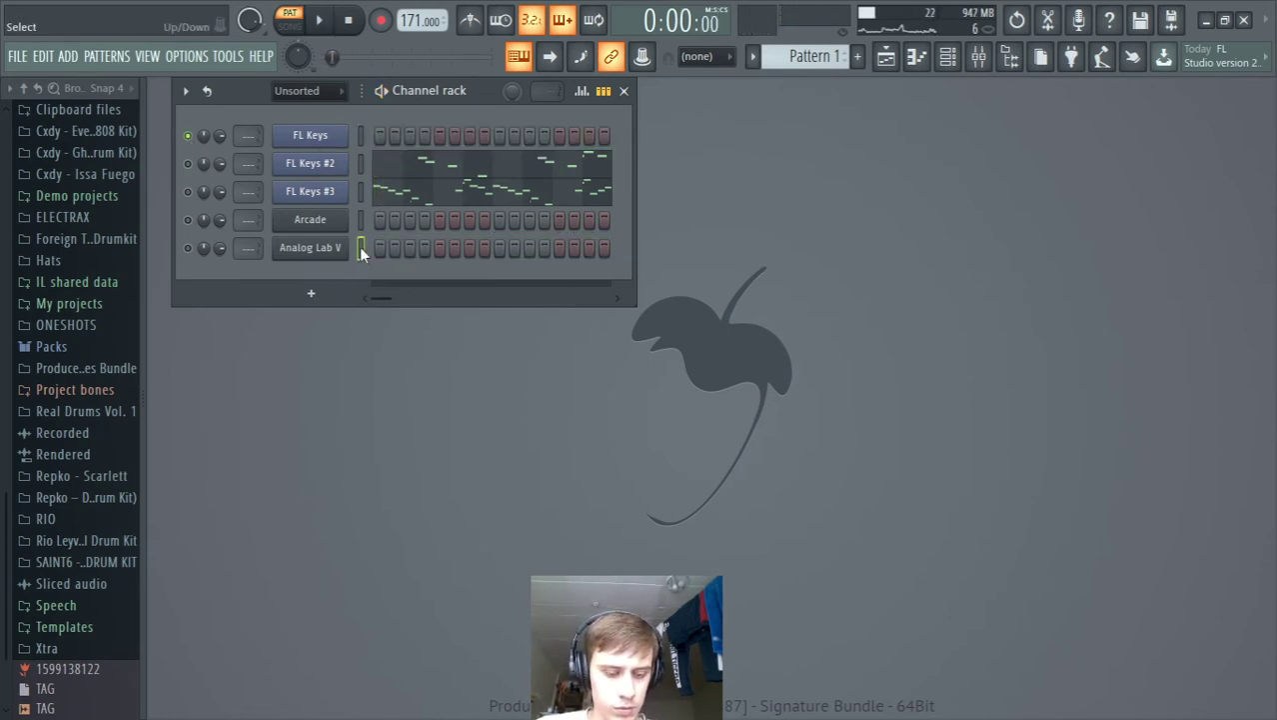
key(ctrl+v)
right_click(187, 249)
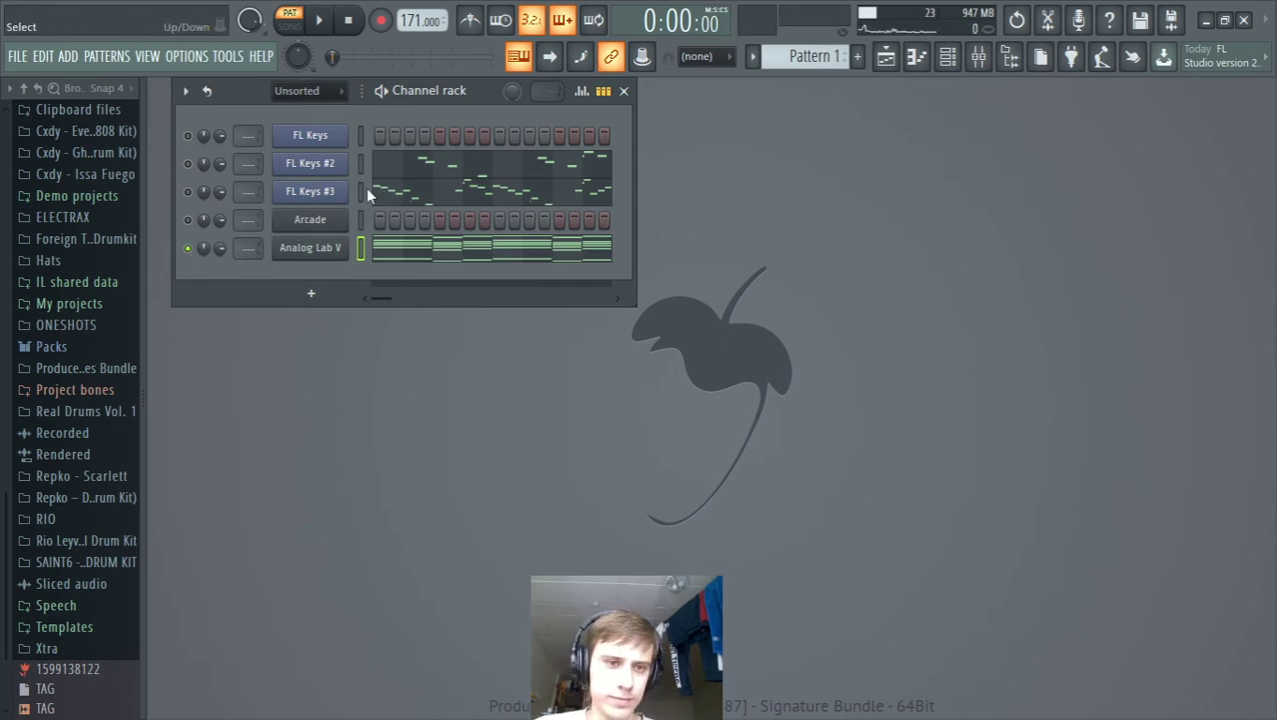
key(space)
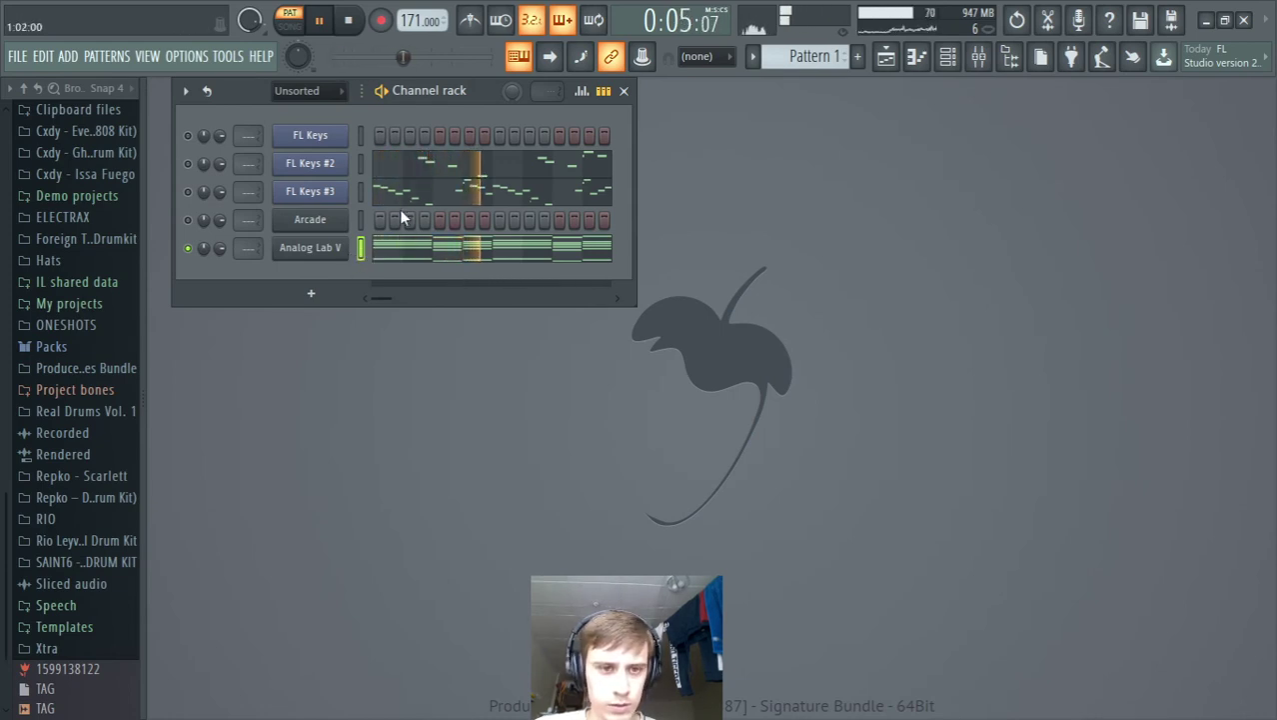
key(space)
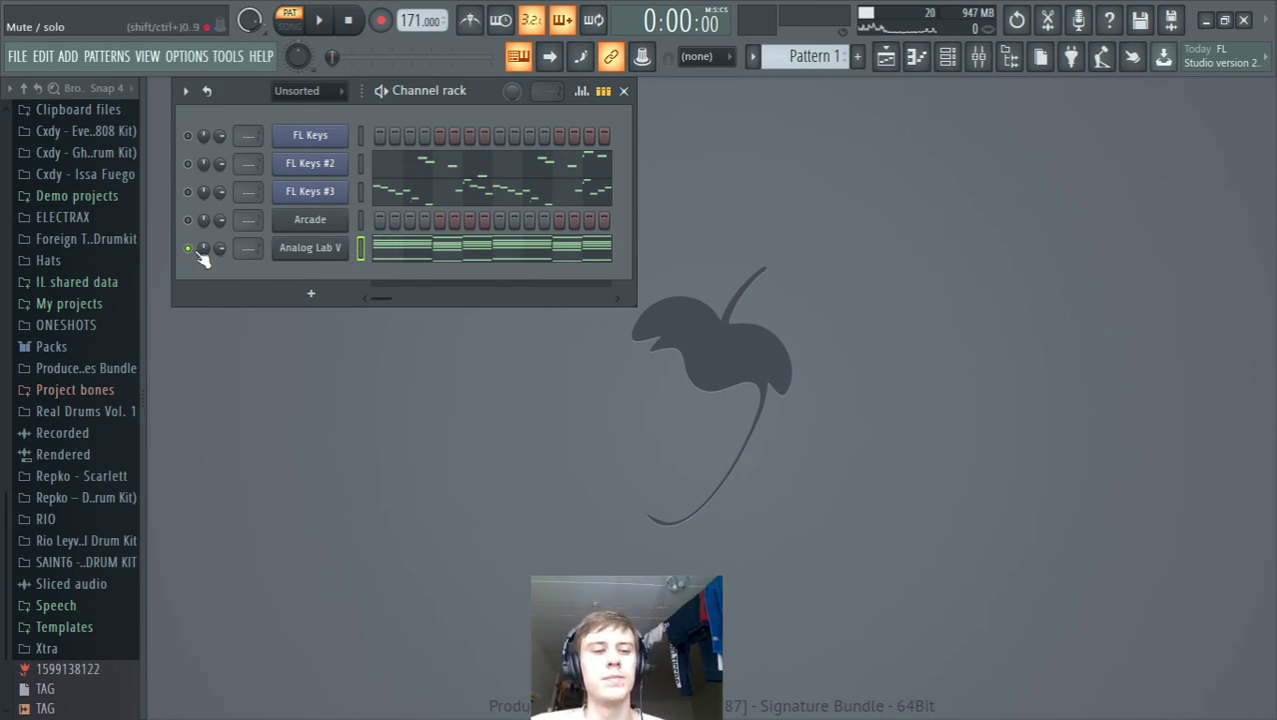
Step: Restore the chords to FL Keys, mute Analog Lab V, and unmute Arcade and the three FL Keys channels
key(ctrl+x)
click(360, 138)
key(ctrl+v)
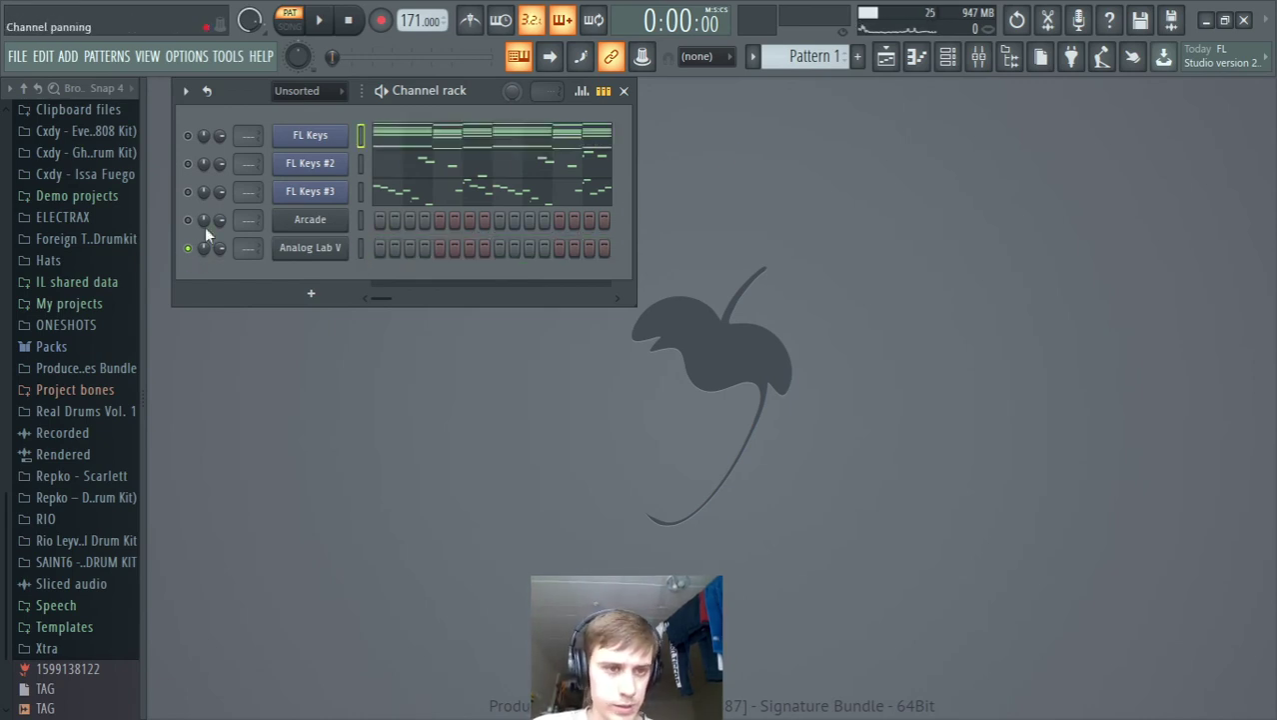
click(187, 247)
click(189, 220)
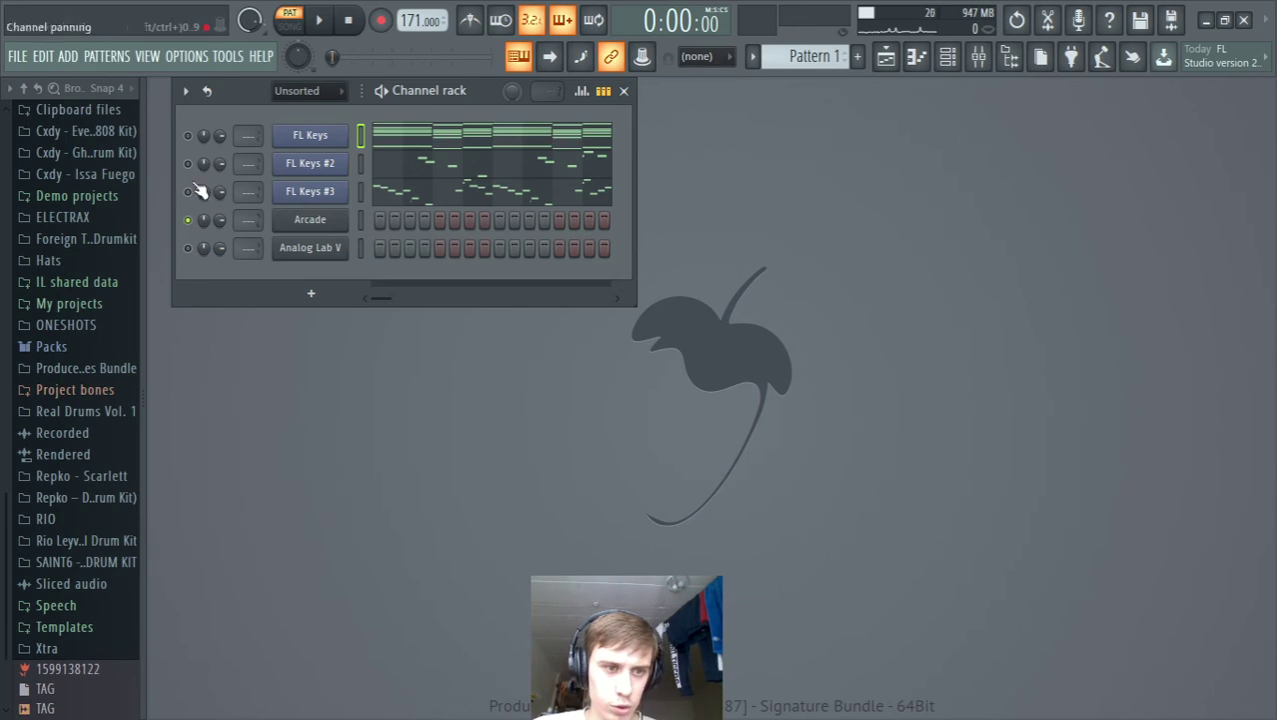
click(188, 192)
click(188, 164)
click(188, 136)
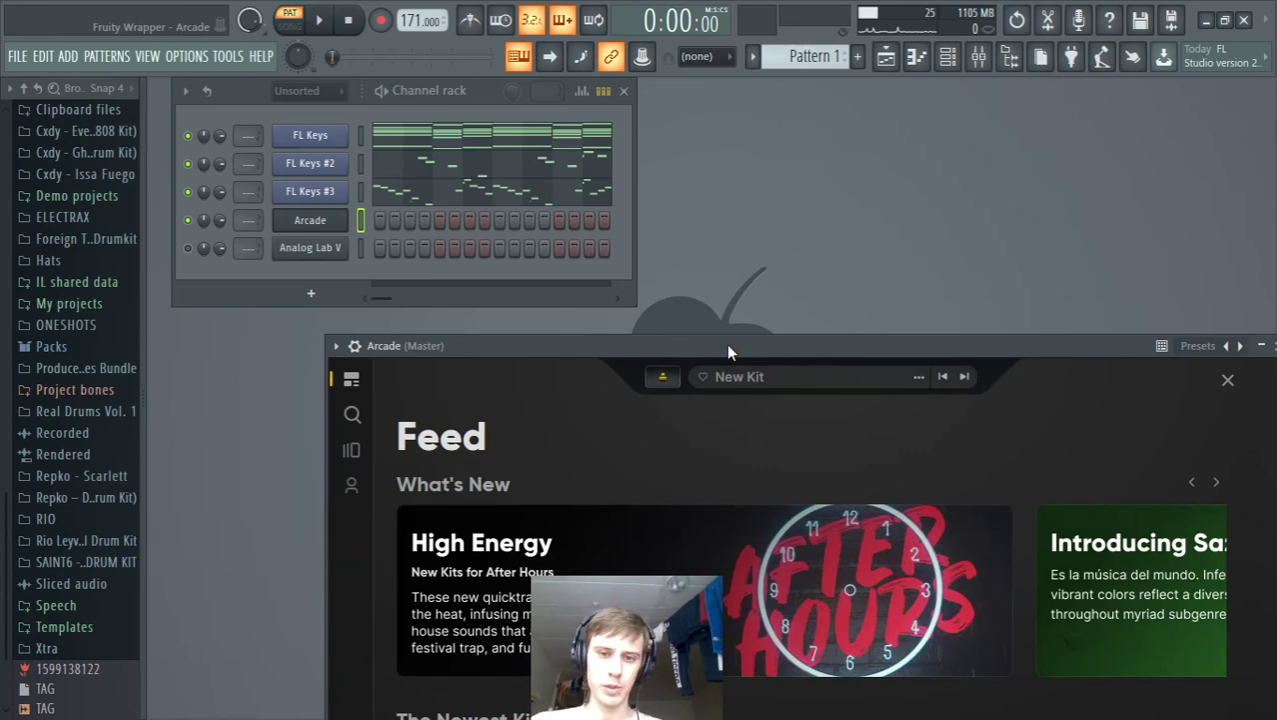
Step: Browse Arcade's collection of lines and open the Hooked vocal line
drag(728, 348, 620, 110)
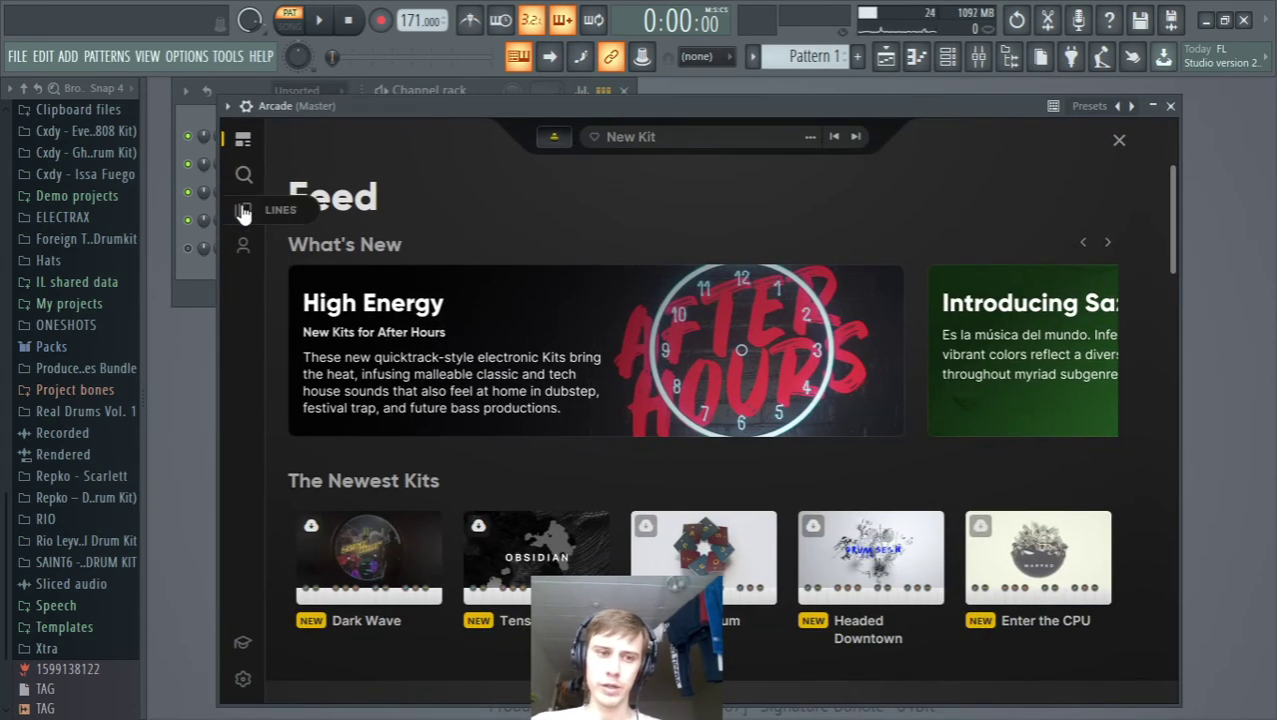
click(243, 212)
scroll(377, 320, down, 4)
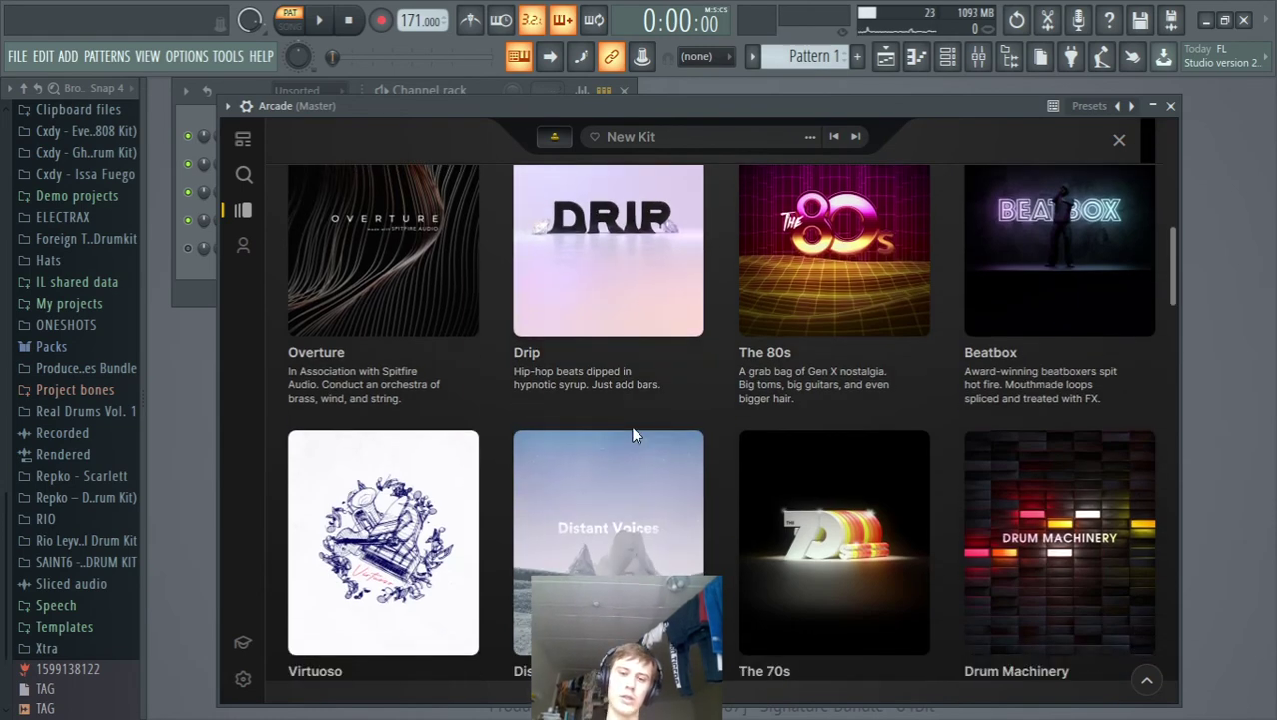
scroll(633, 426, down, 1)
scroll(679, 420, down, 4)
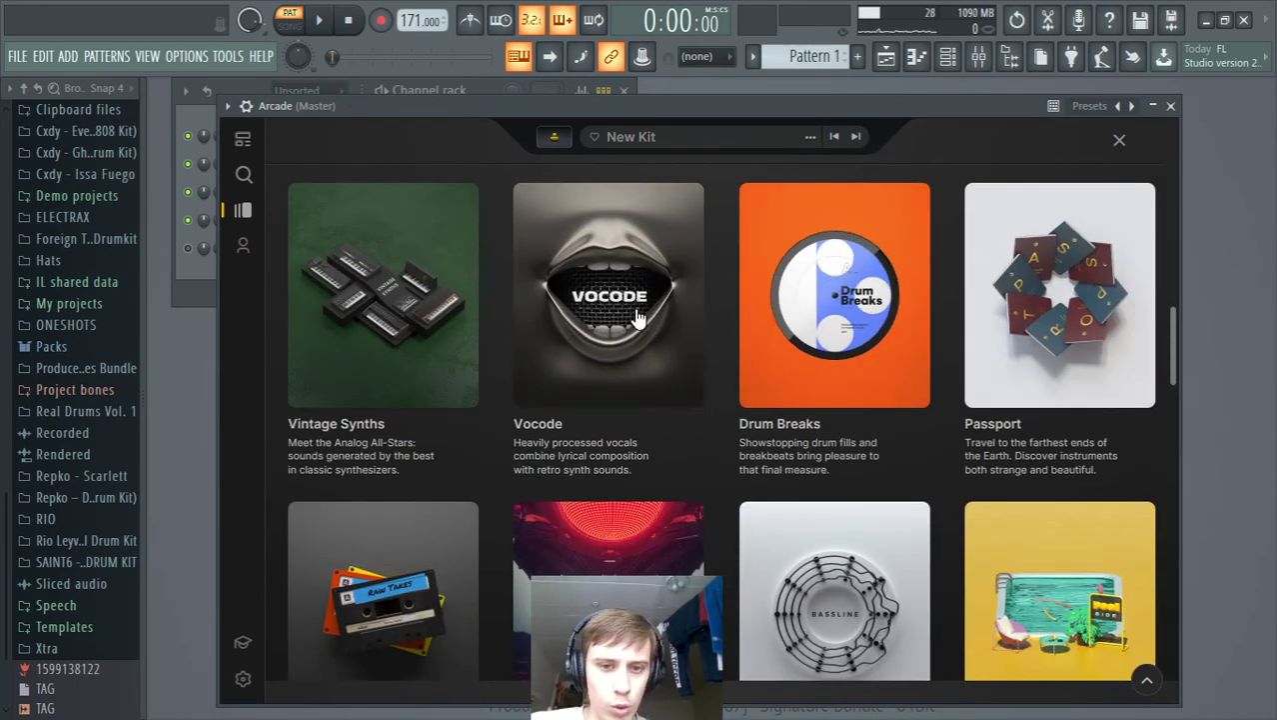
scroll(704, 365, down, 4)
scroll(700, 370, down, 3)
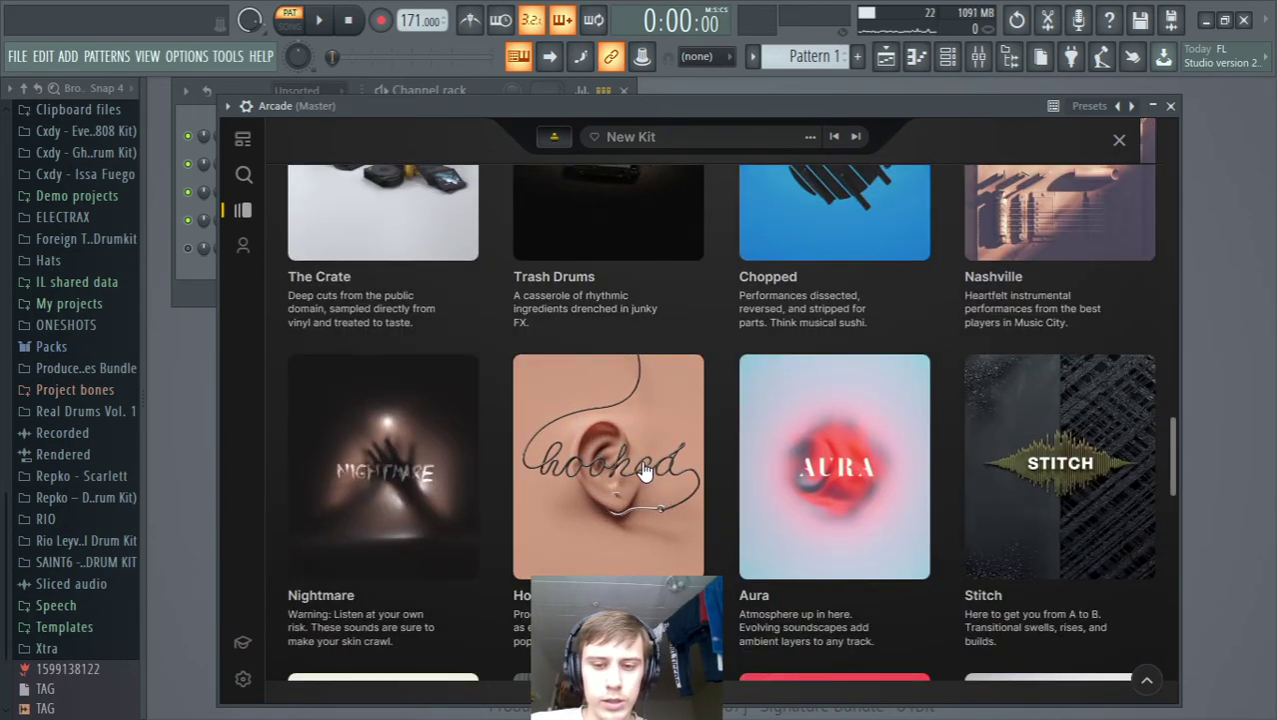
scroll(642, 459, up, 7)
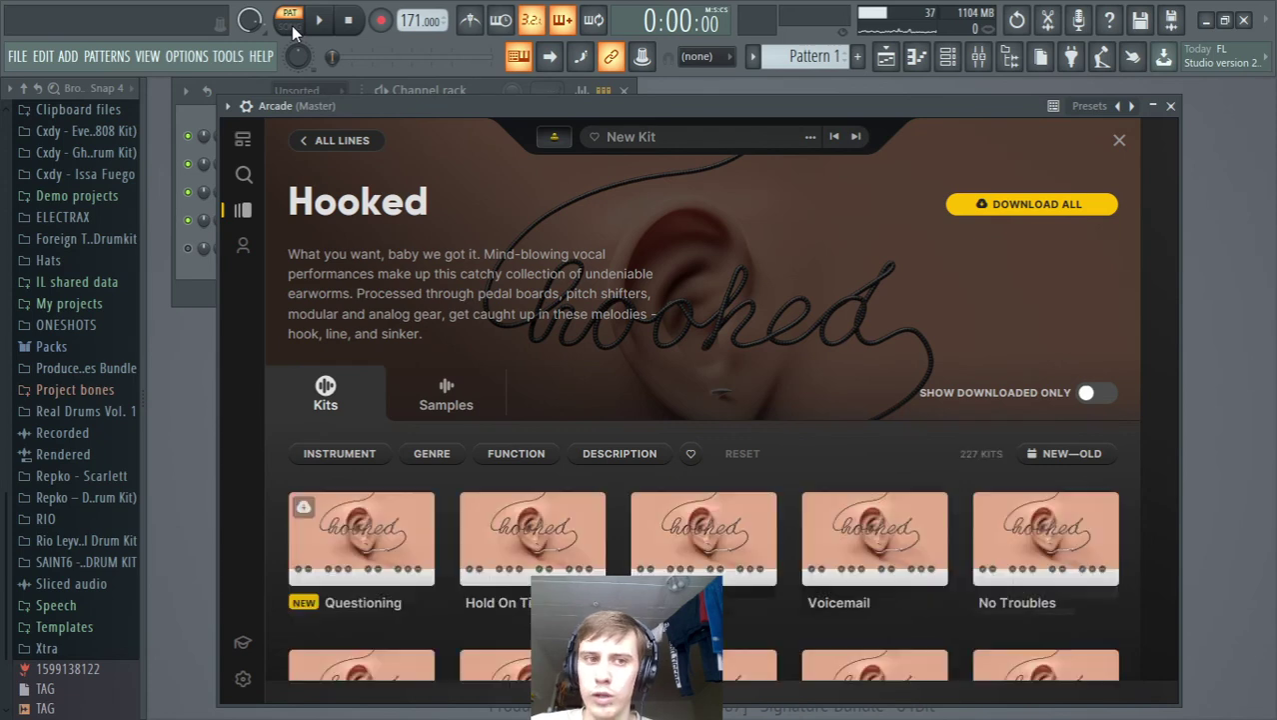
Step: Switch playback to song mode, and download and load the Questioning kit from Arcade's Hooked line
click(290, 20)
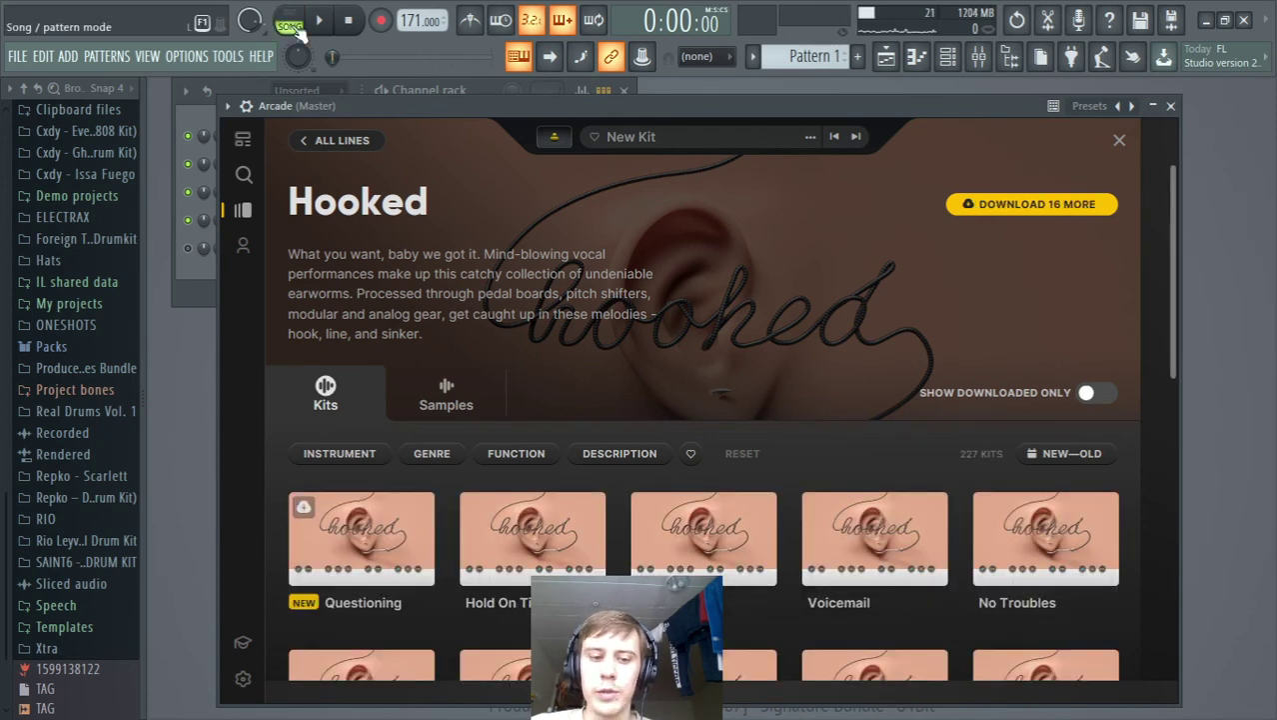
click(366, 540)
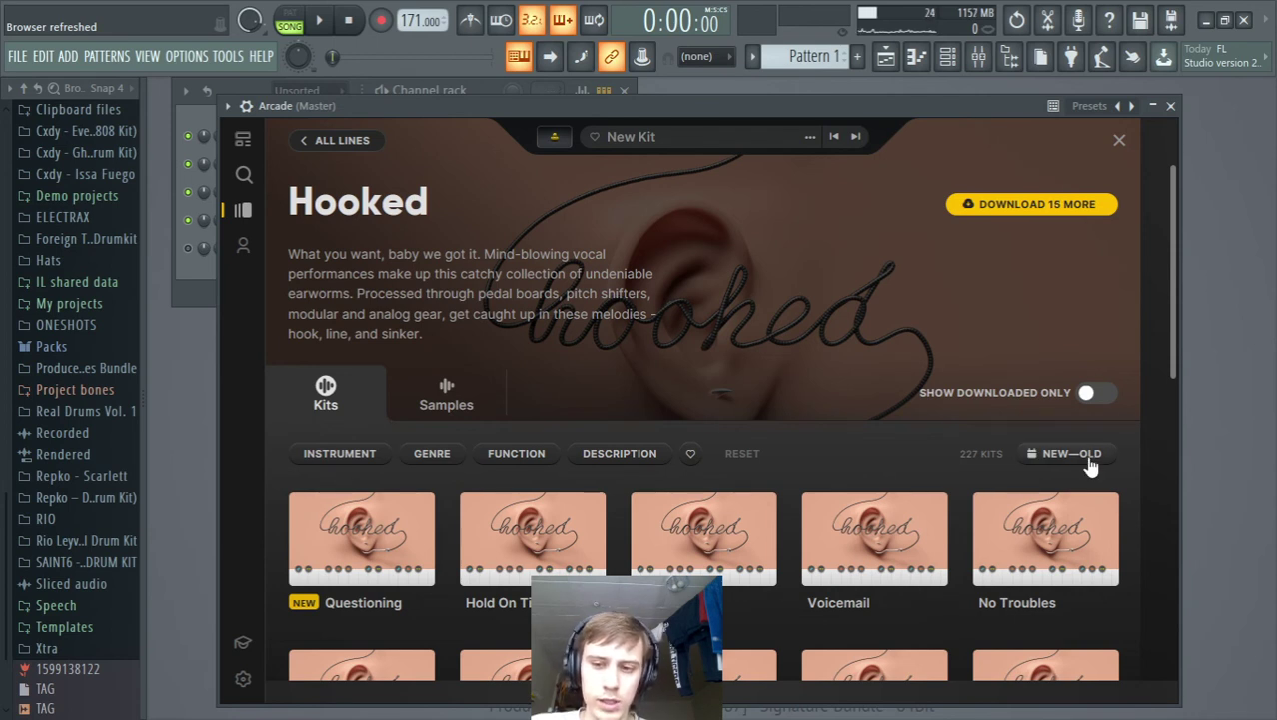
click(1035, 454)
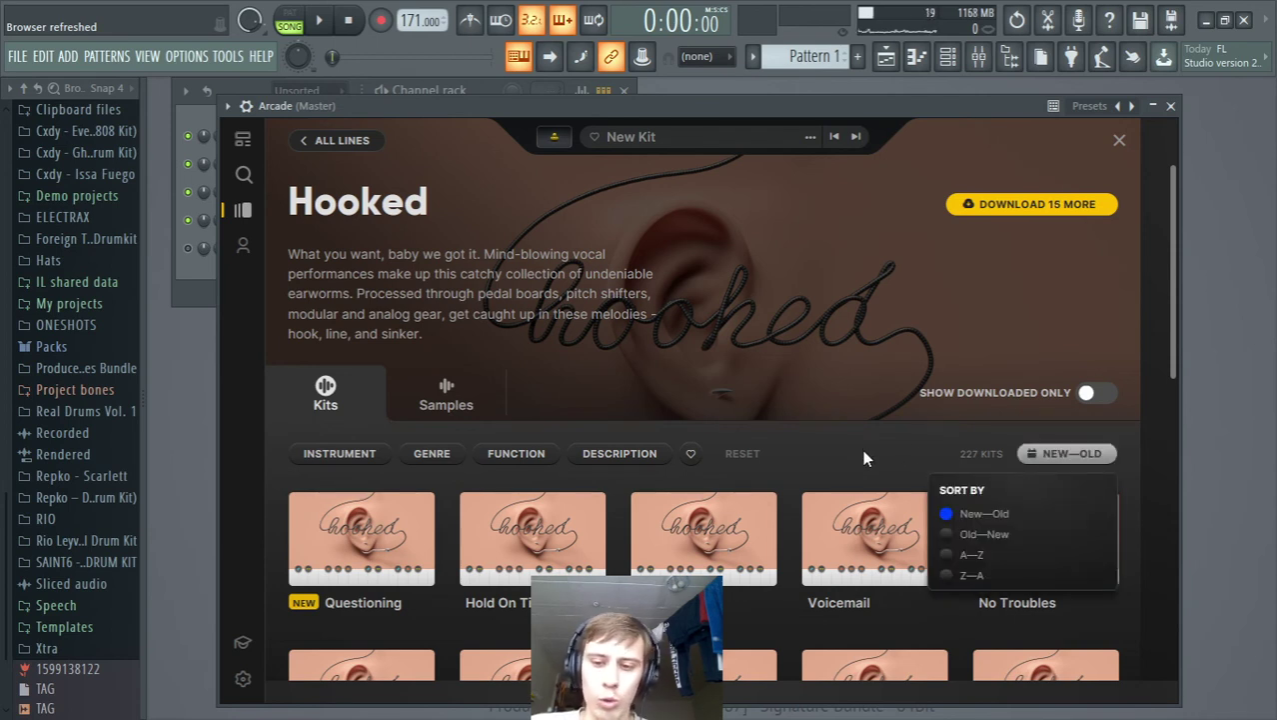
click(864, 457)
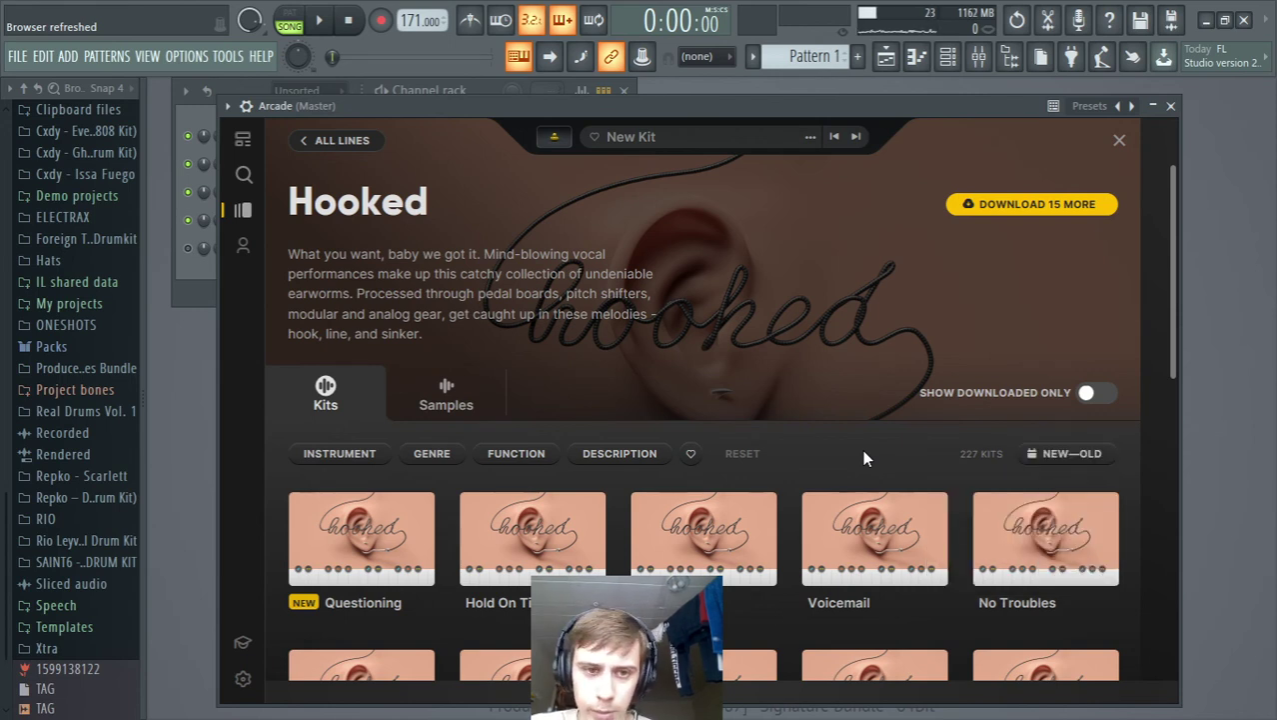
mouse_move(362, 537)
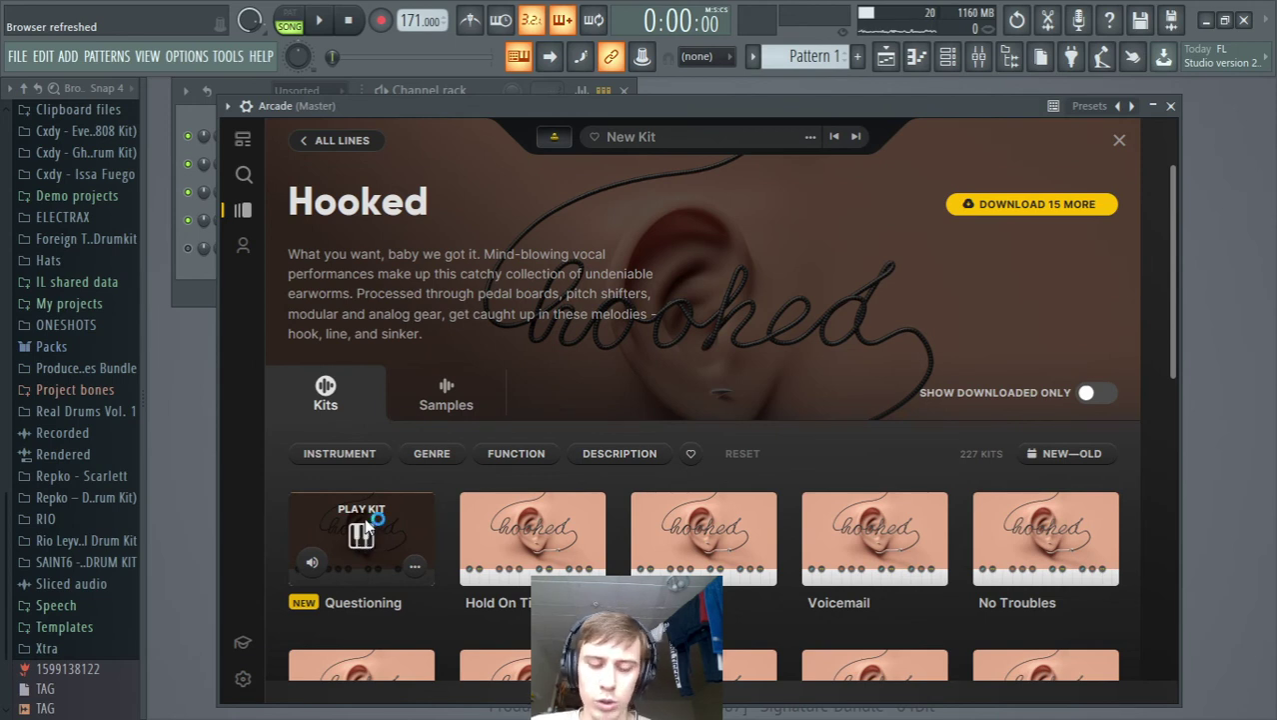
click(362, 535)
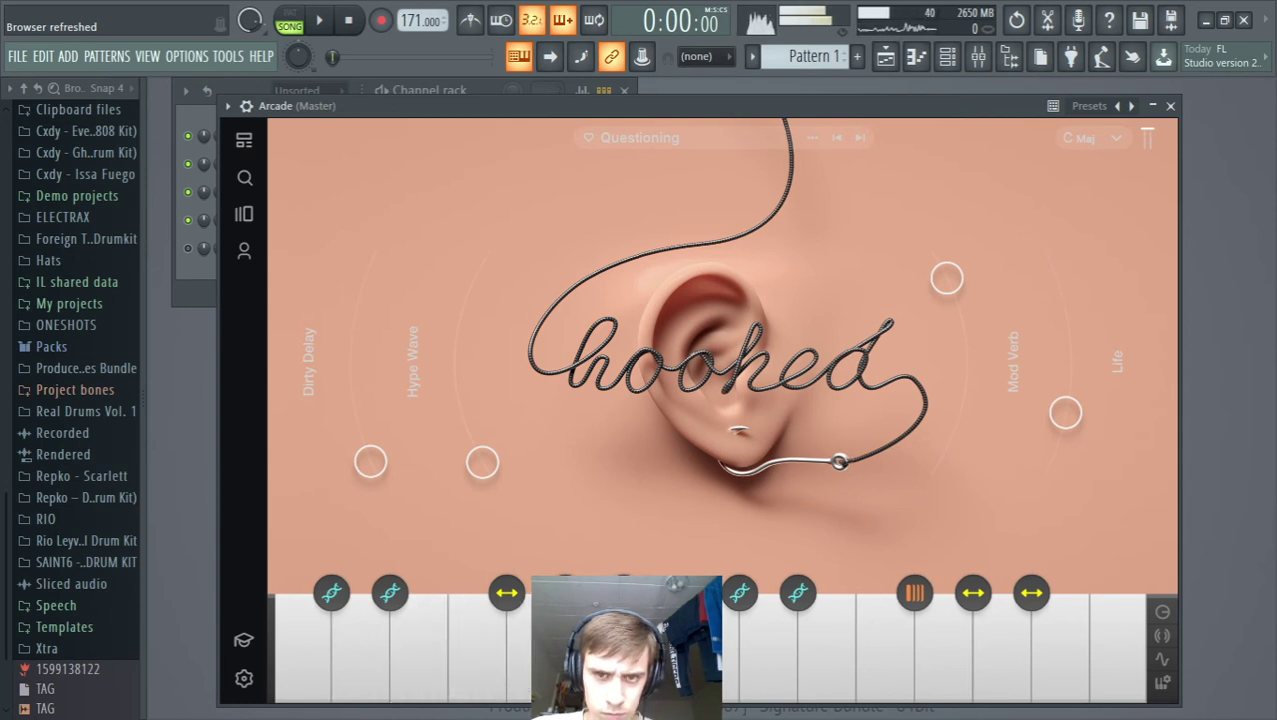
Step: Set the Questioning kit's session key to F min and close Arcade
click(1094, 138)
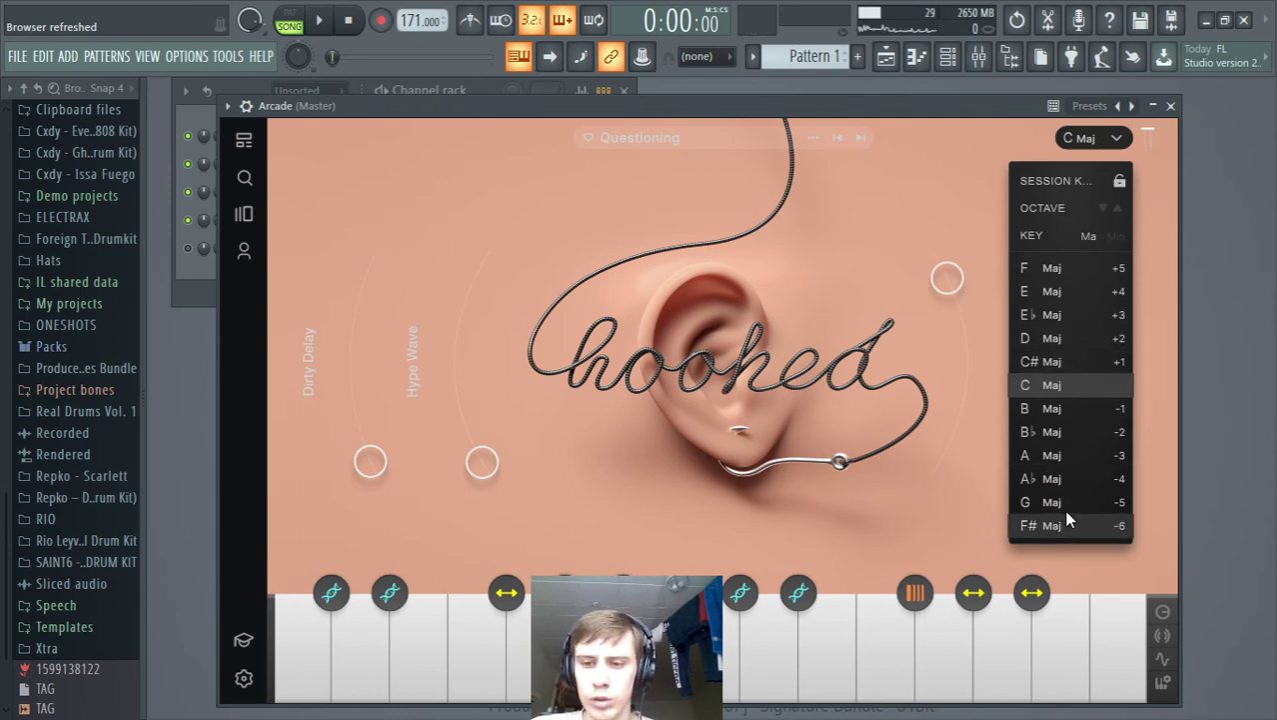
click(1111, 234)
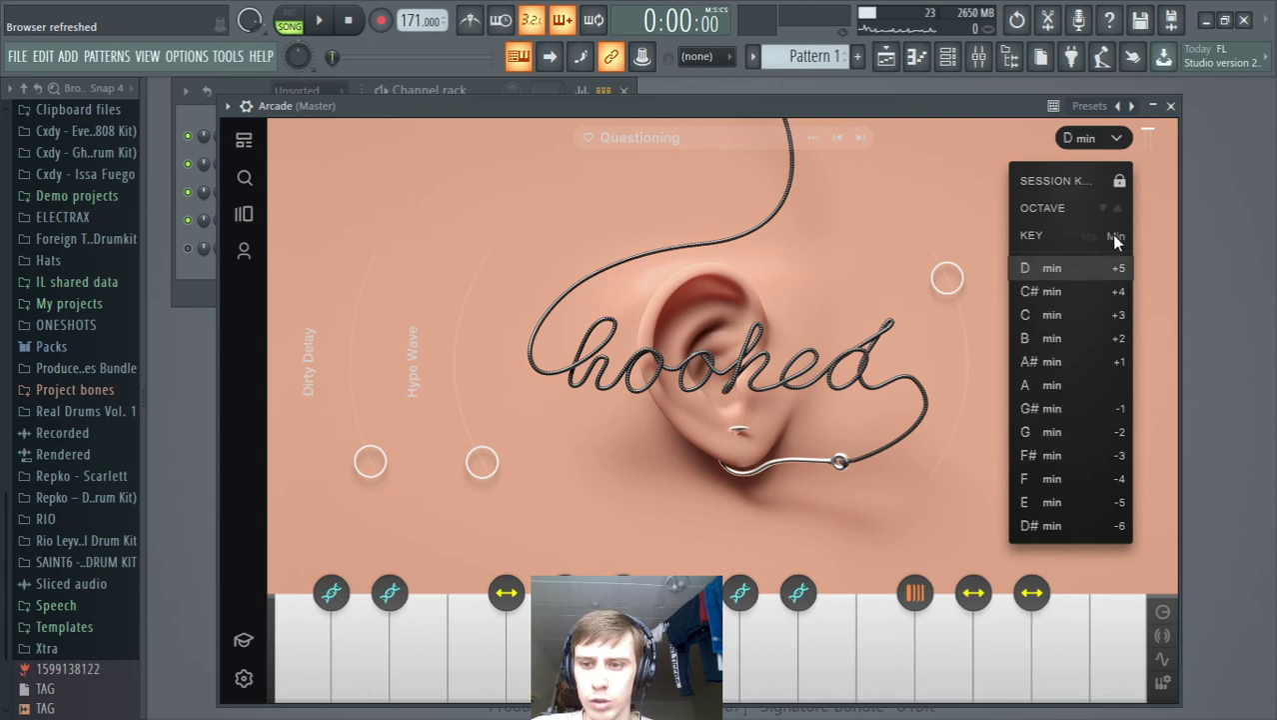
click(1050, 479)
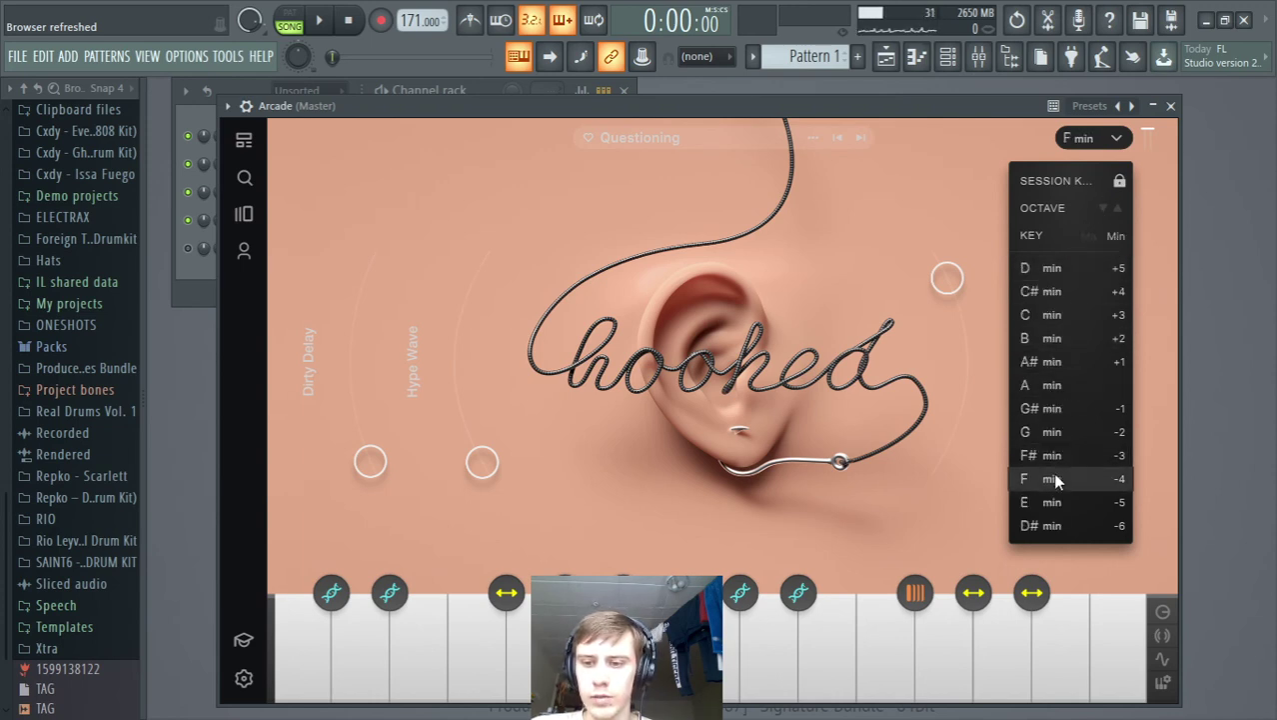
click(950, 238)
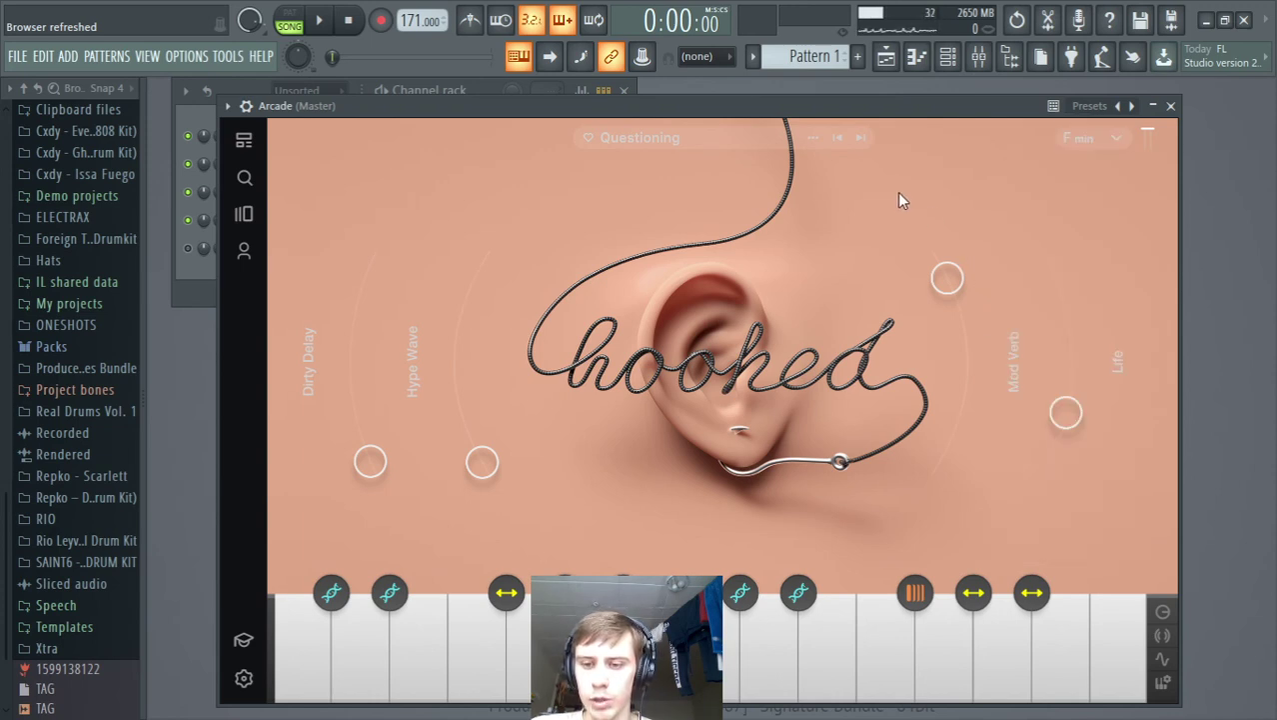
click(1170, 105)
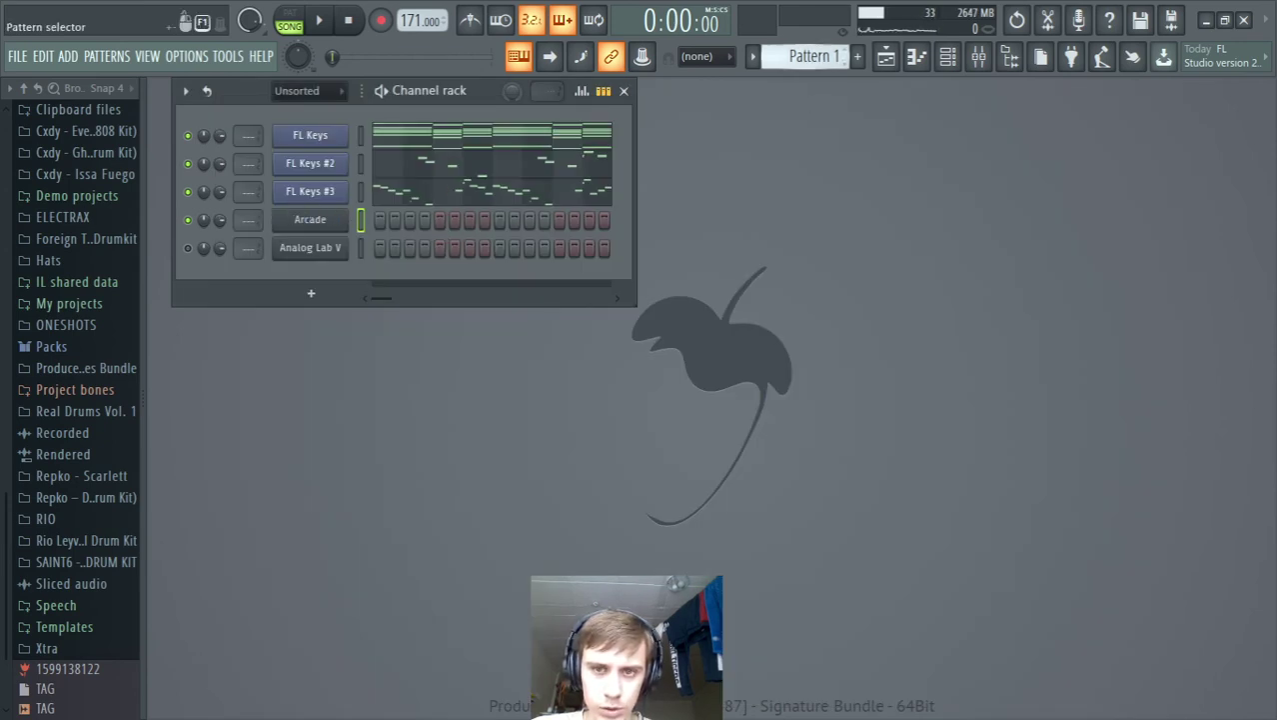
Step: Switch to Pattern 2 and open the Arcade channel's piano roll
scroll(809, 56, down, 1)
right_click(290, 218)
click(385, 222)
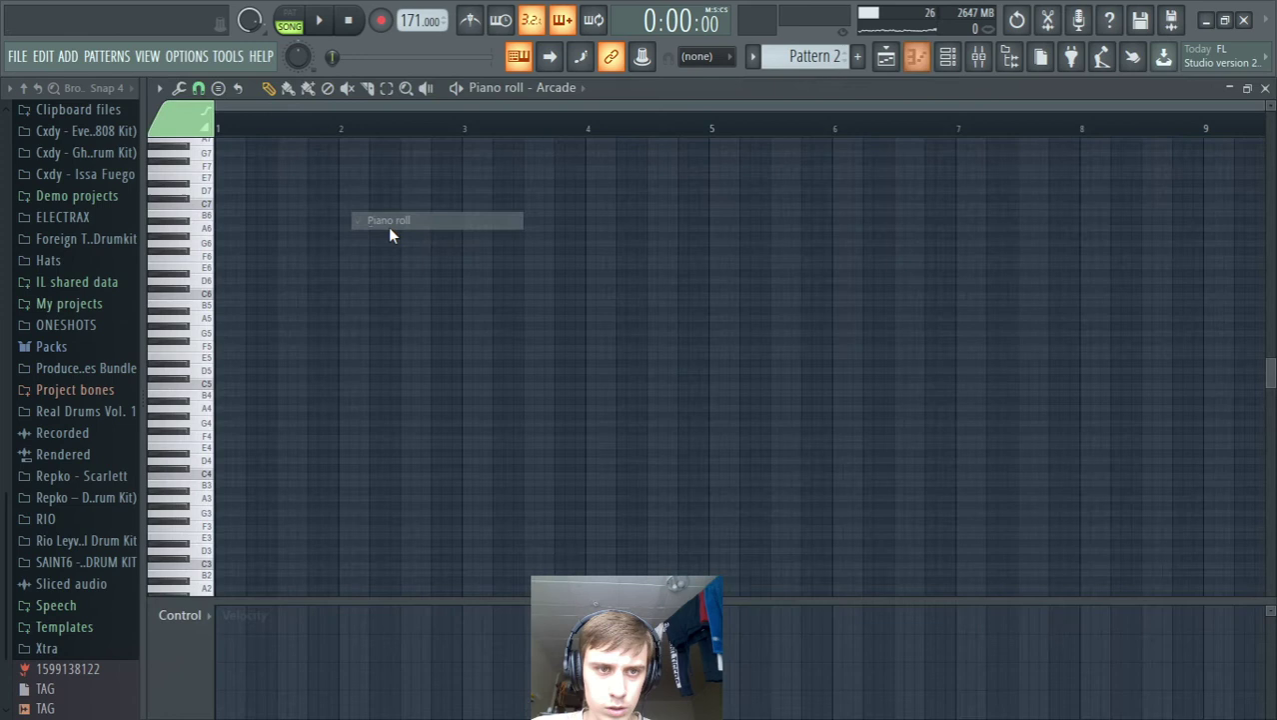
Step: Switch playback to pattern mode and audition Arcade's notes from C6 down to E5, placing and removing each one at bar 1
click(311, 21)
click(219, 296)
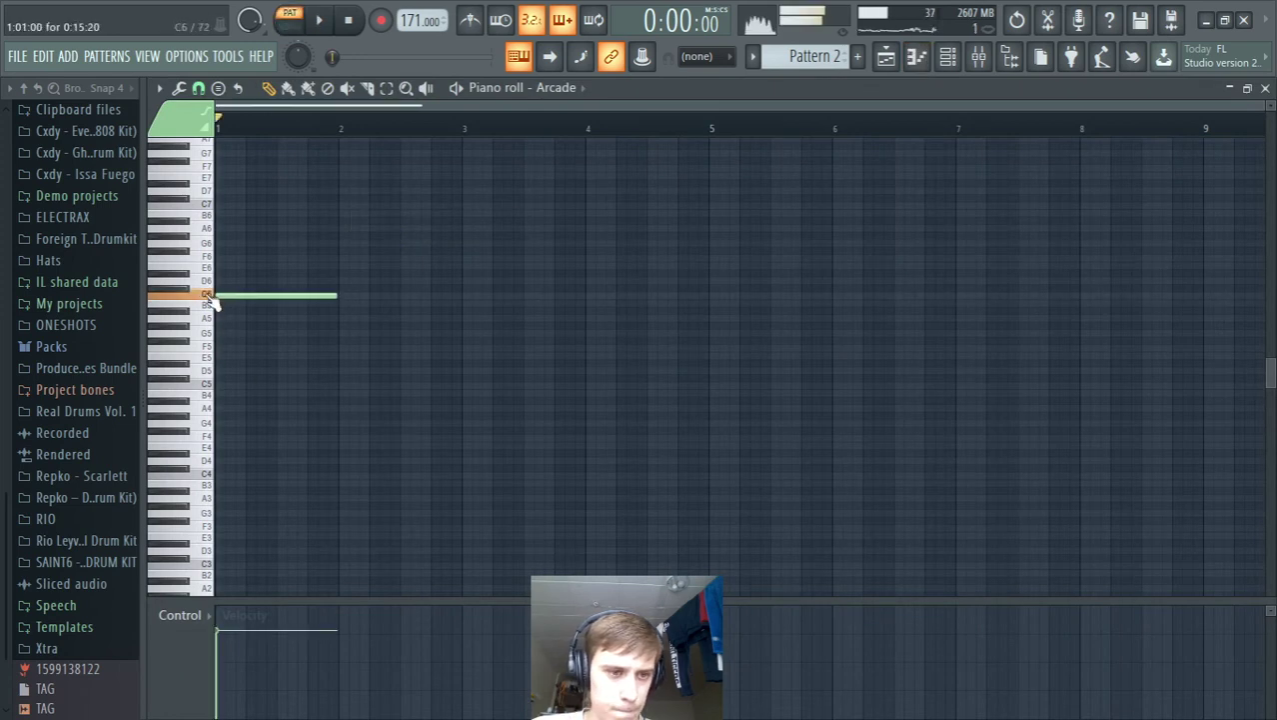
right_click(237, 296)
click(220, 302)
right_click(245, 304)
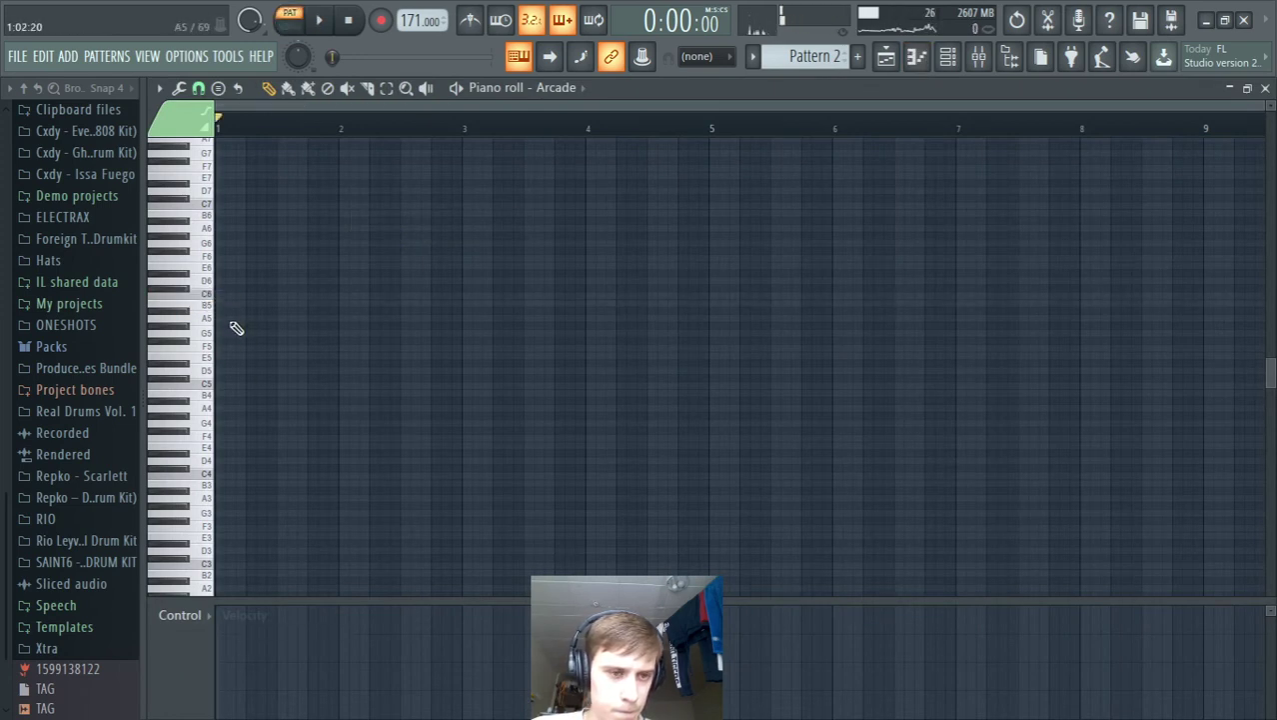
click(218, 318)
right_click(242, 315)
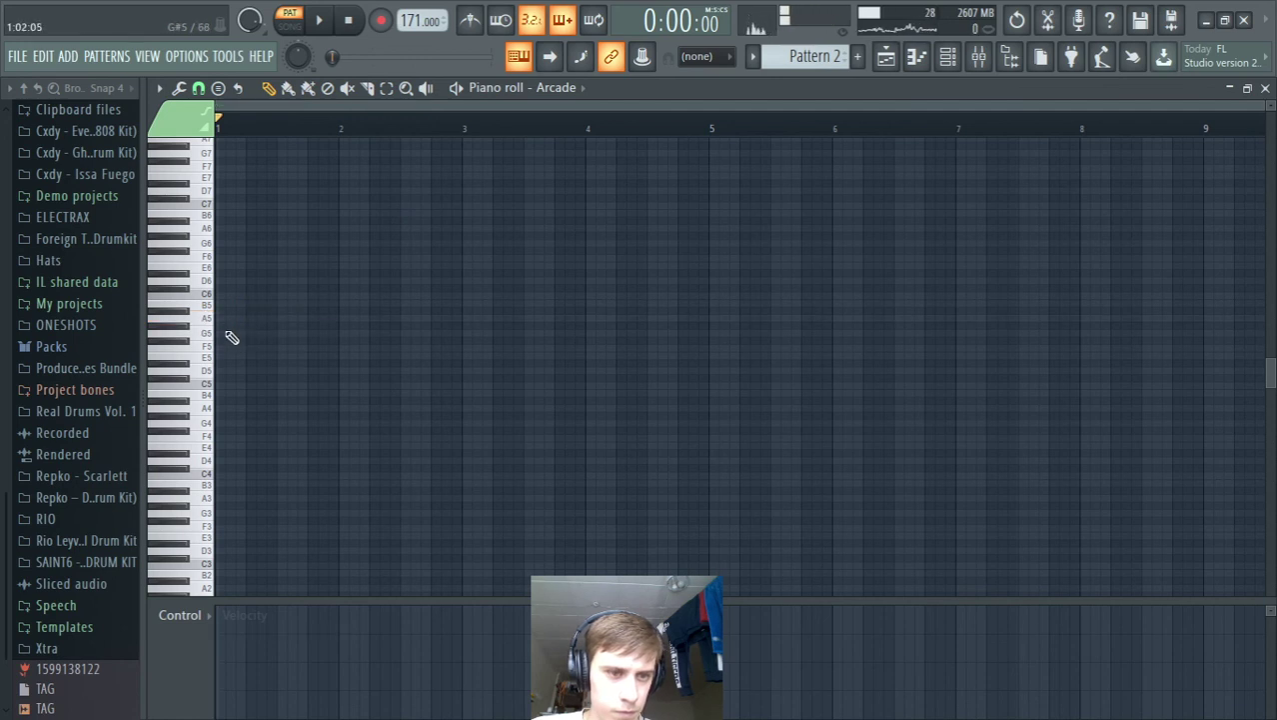
click(217, 333)
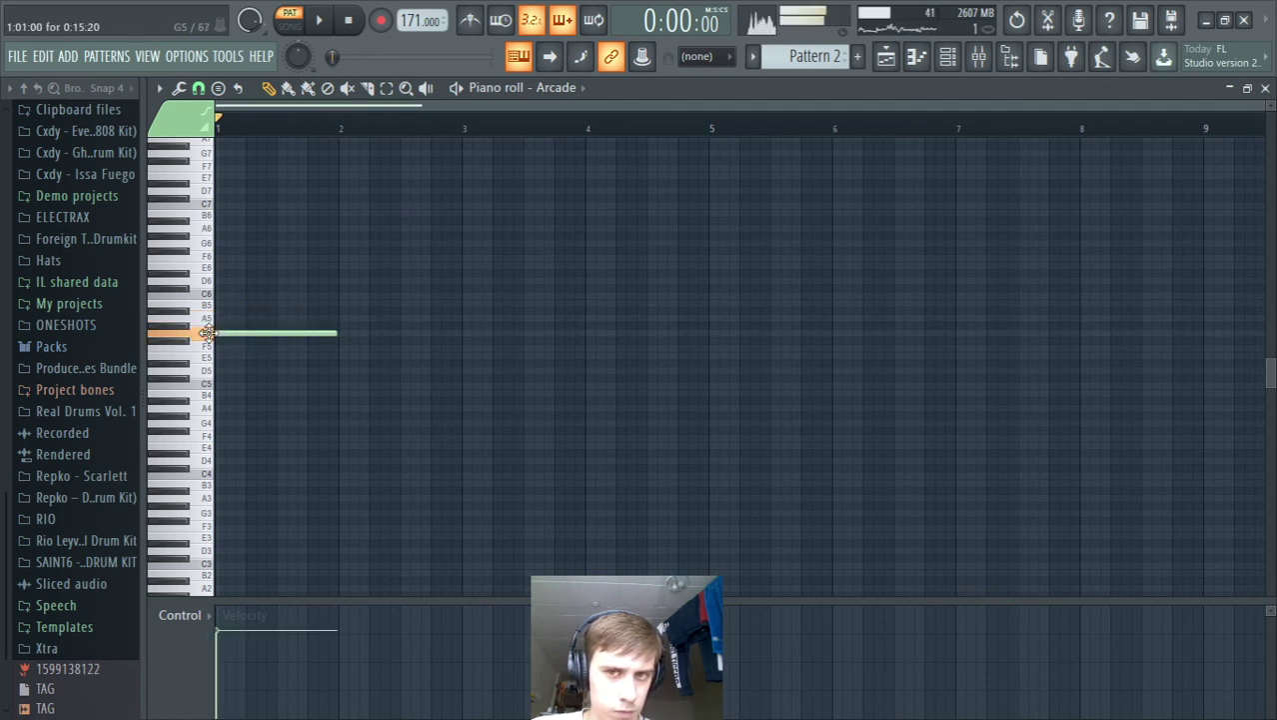
right_click(213, 333)
click(222, 347)
right_click(221, 346)
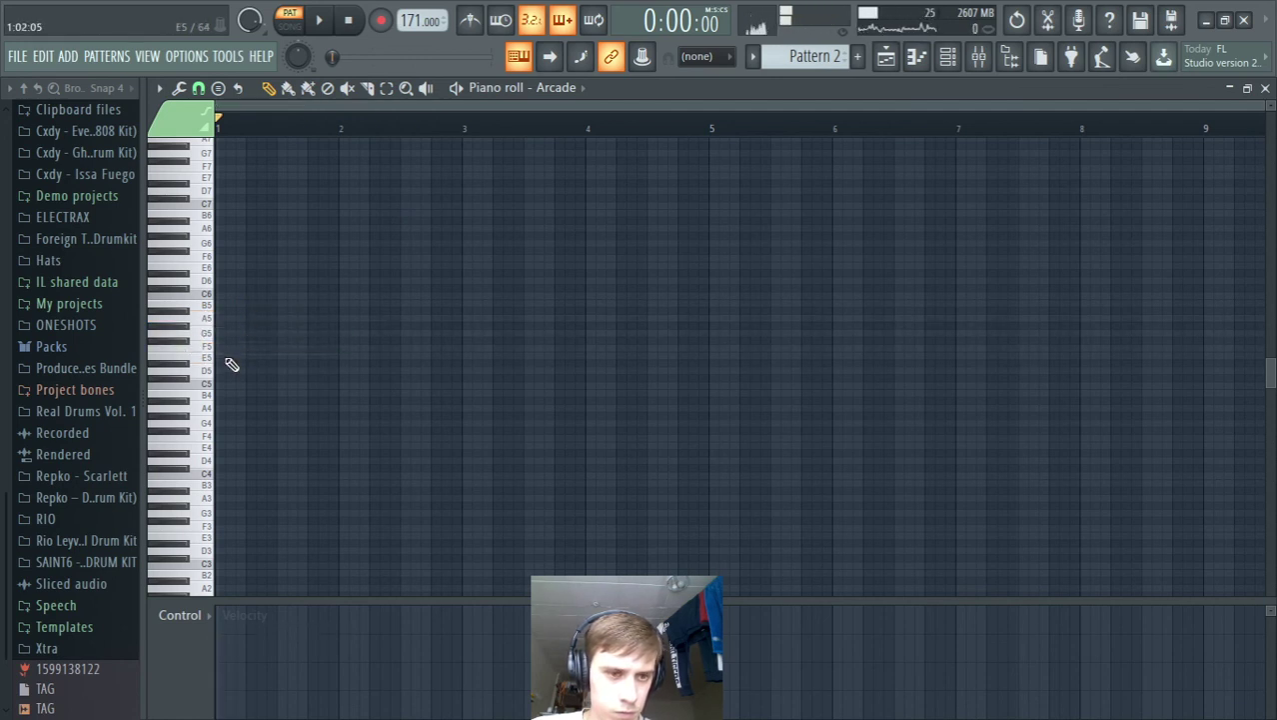
click(219, 356)
right_click(222, 355)
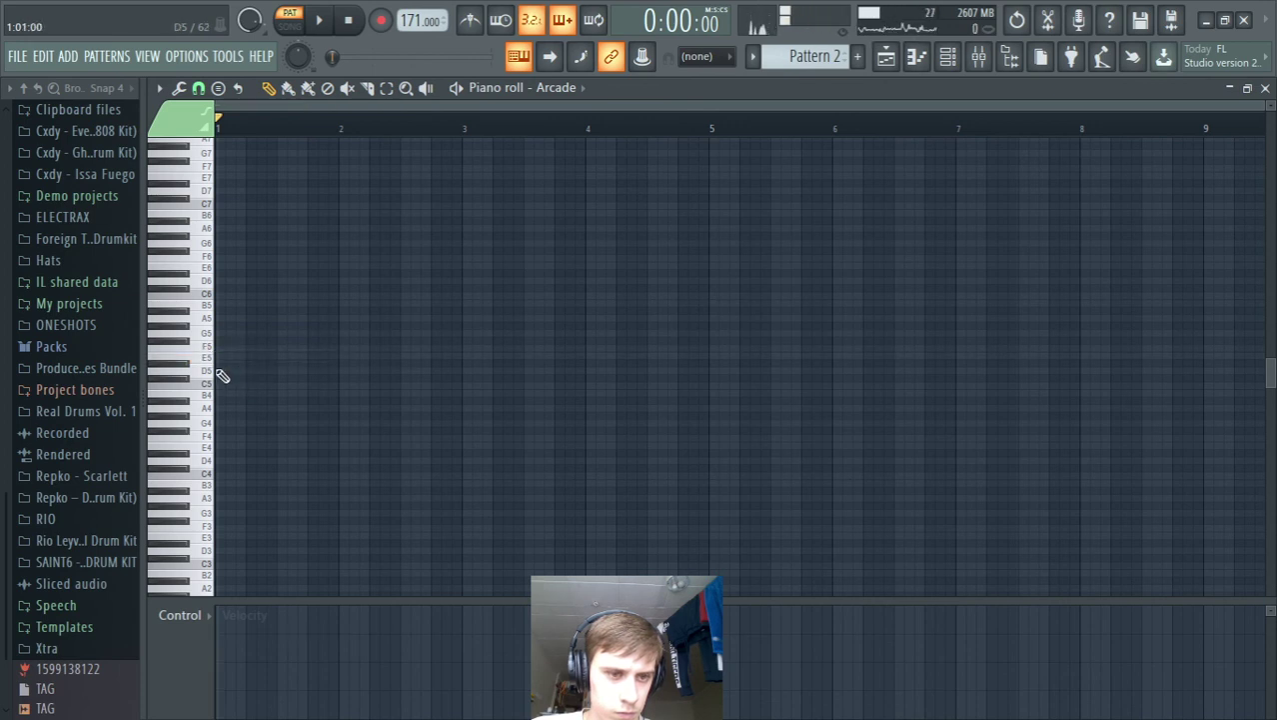
Step: Audition Arcade's notes from D5 down to F4 at bar 1, removing each one after listening
click(222, 370)
right_click(224, 370)
click(228, 388)
right_click(228, 390)
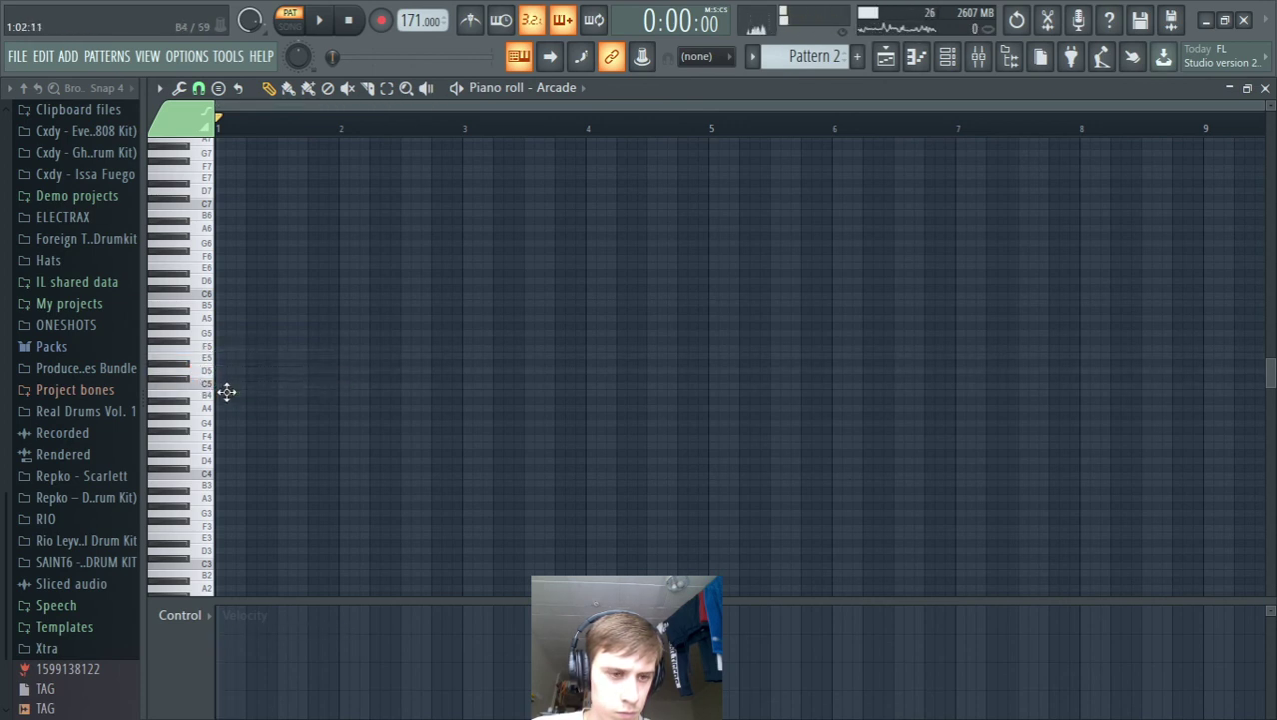
click(228, 393)
right_click(228, 394)
click(220, 408)
right_click(246, 408)
drag(232, 408, 202, 407)
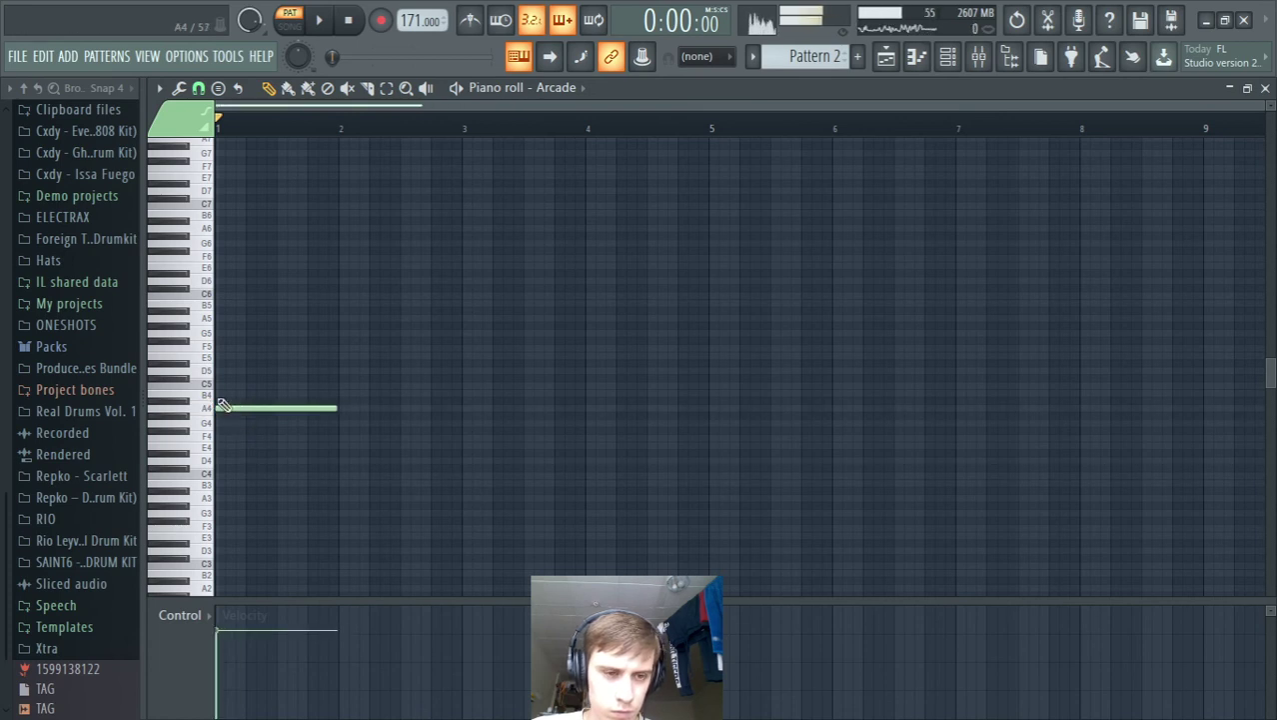
right_click(210, 408)
click(221, 423)
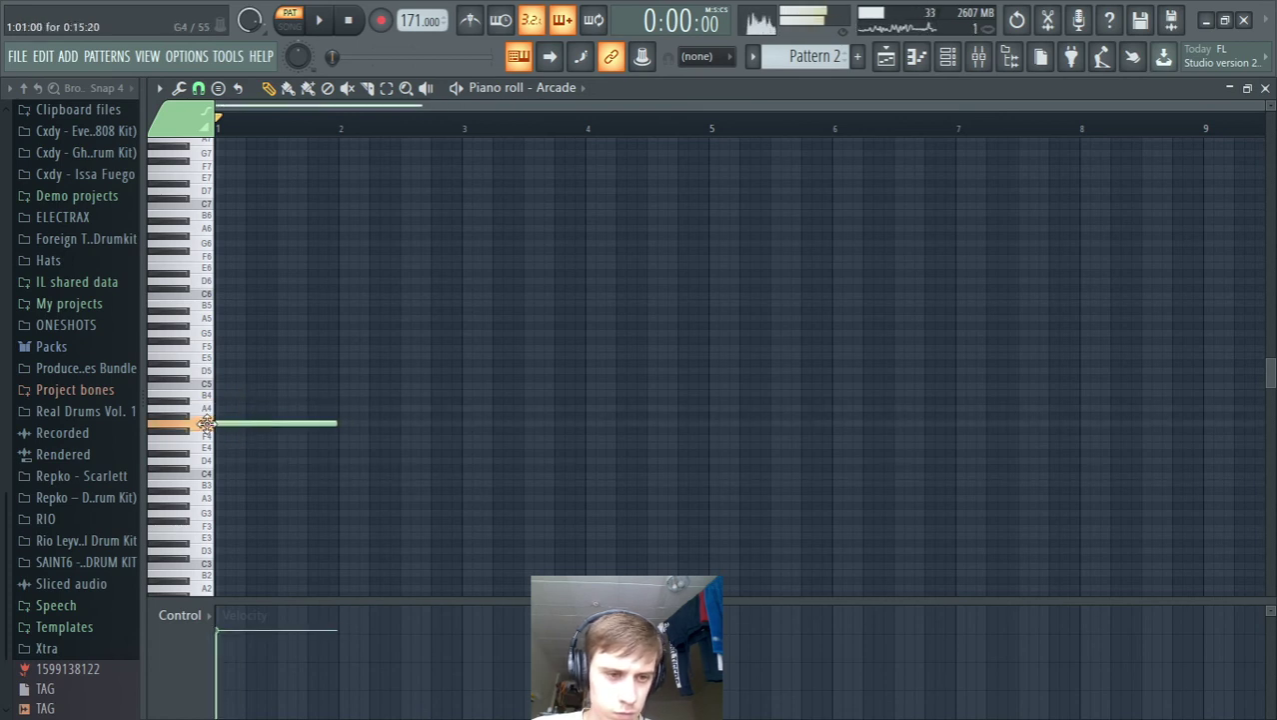
right_click(257, 423)
click(220, 436)
right_click(228, 439)
Step: Audition E4 and remove it, and place an A4 note at bar 1 extended to two bars
drag(223, 448, 200, 409)
right_click(232, 448)
drag(332, 410, 445, 408)
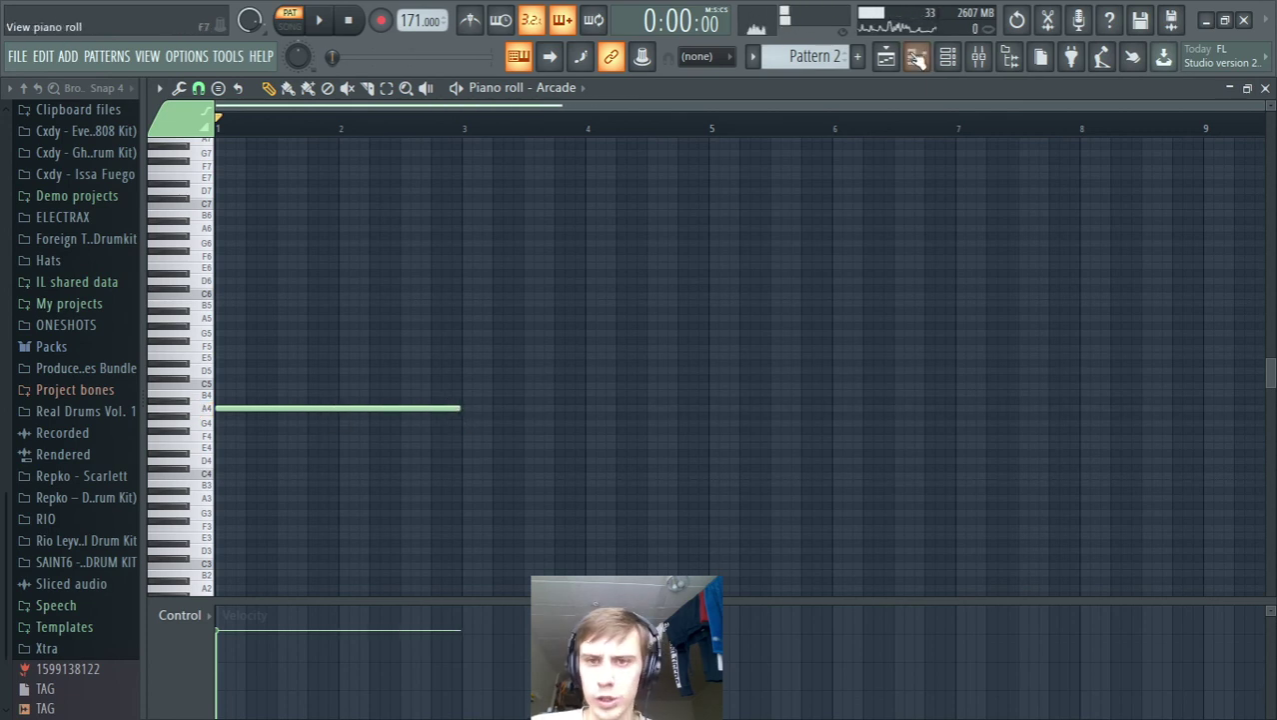
Step: Place a single Pattern 2 clip at bar 1 of Track 3 in the playlist and switch playback to song mode
click(886, 56)
click(515, 271)
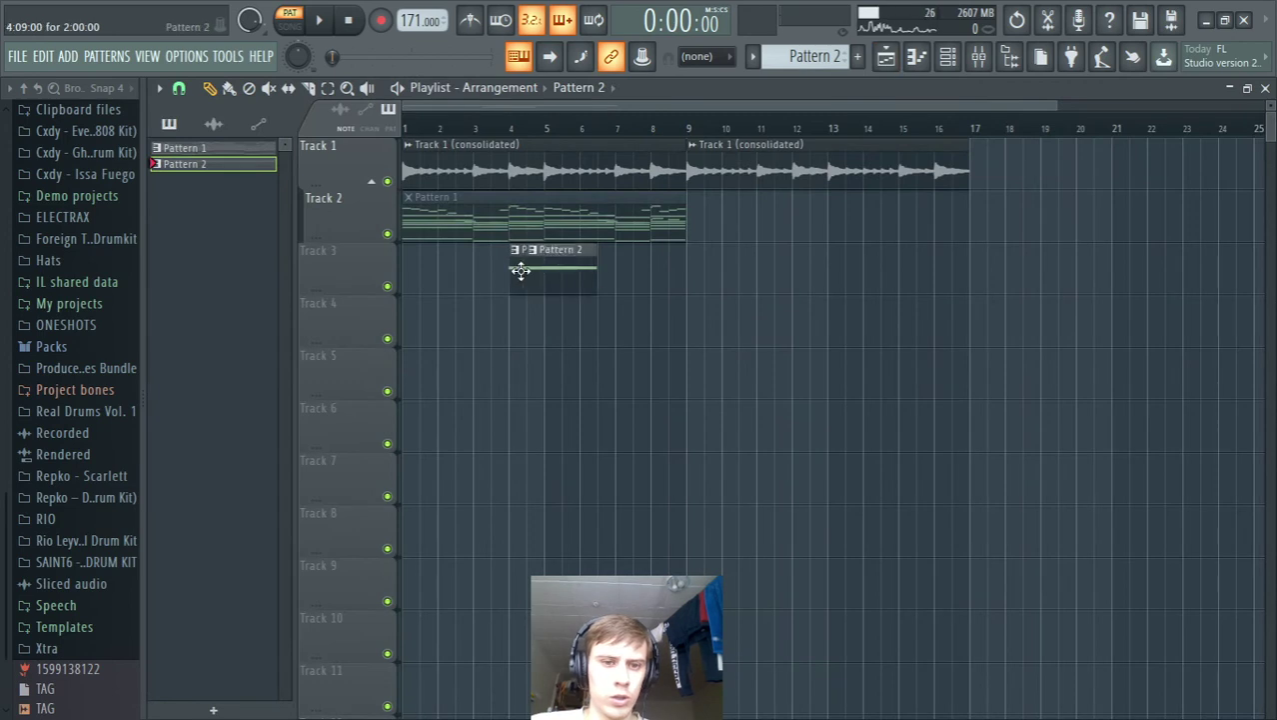
click(596, 273)
right_click(599, 273)
drag(548, 267, 441, 268)
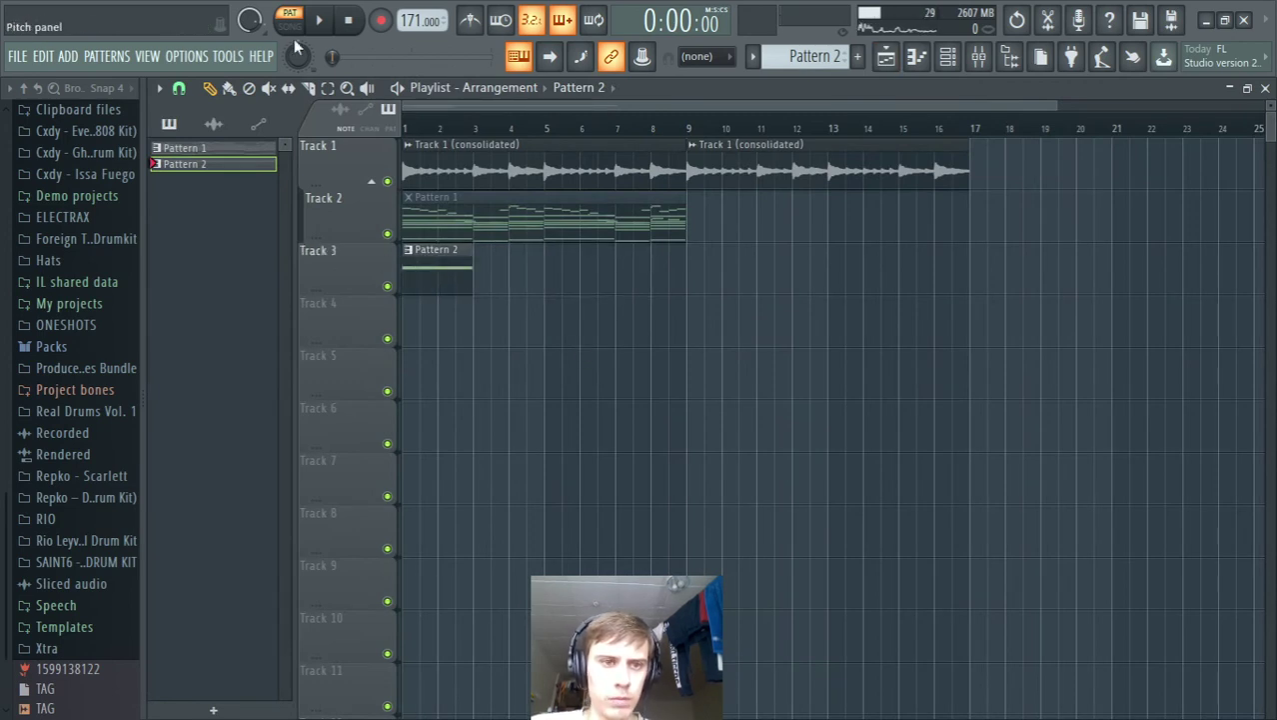
key(l)
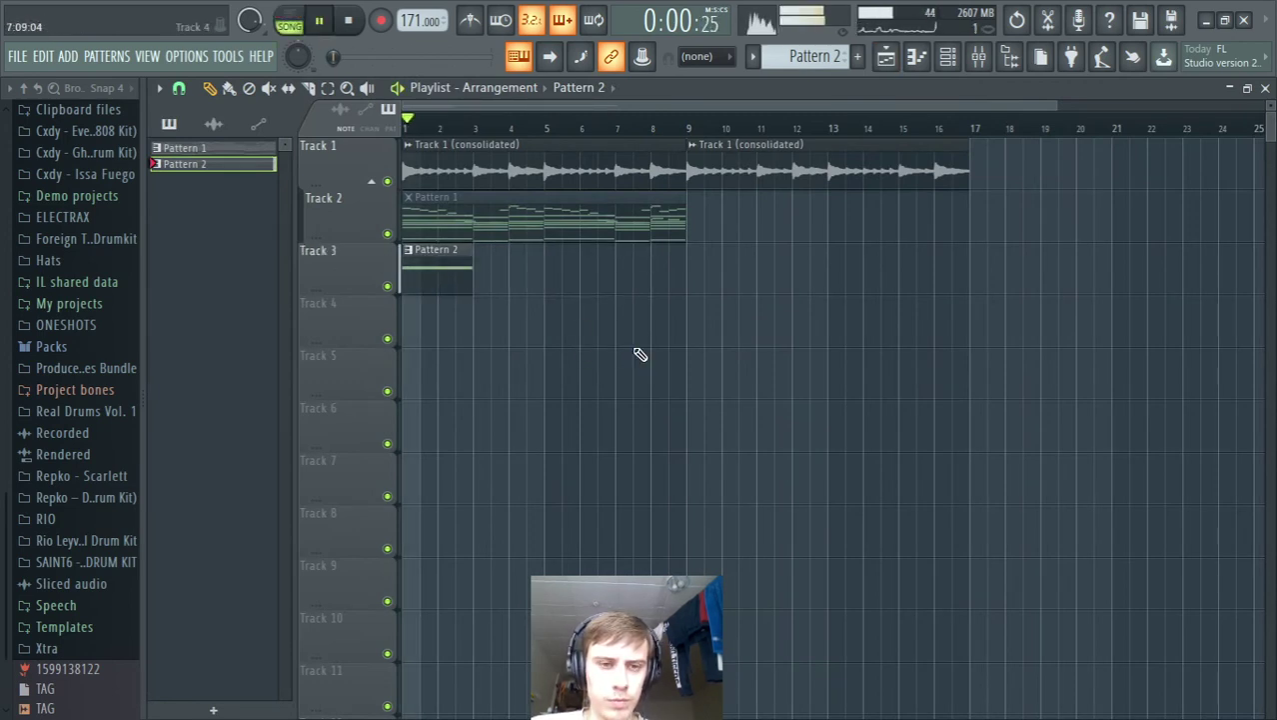
Step: Show all channels in the channel rack, enable the muted ones, and play the arrangement from the playlist
click(1267, 90)
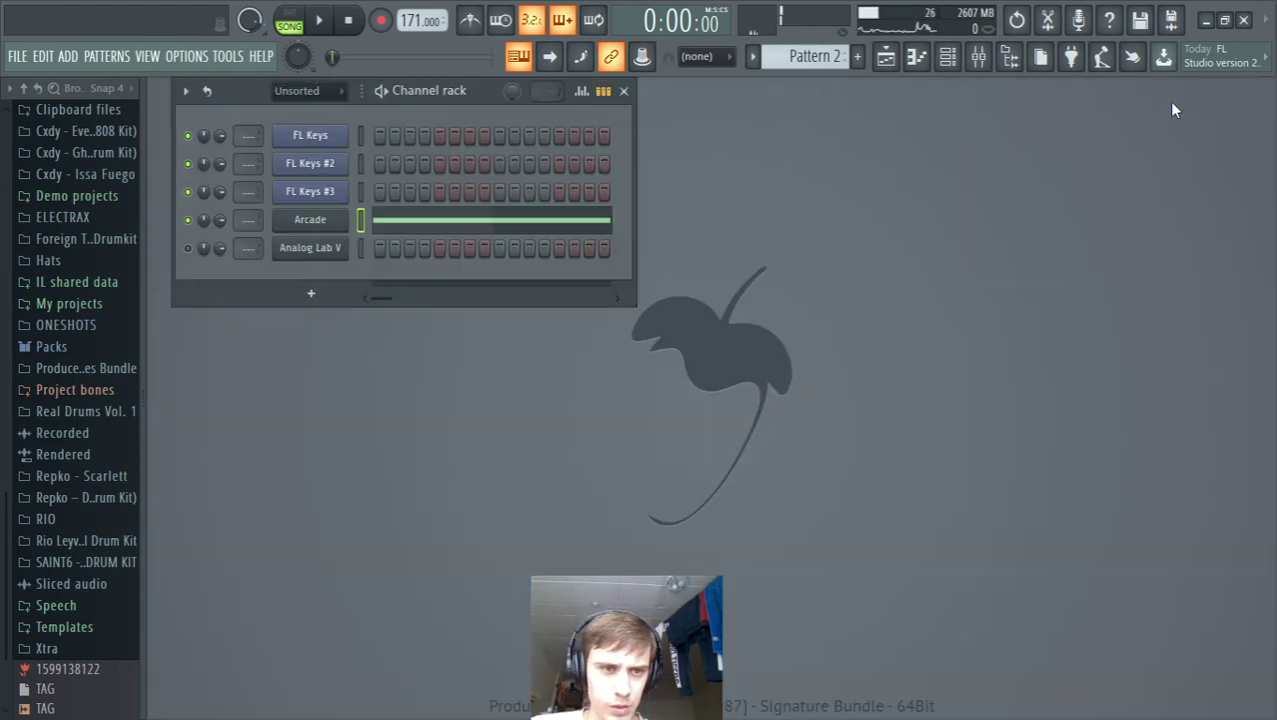
click(312, 92)
click(313, 117)
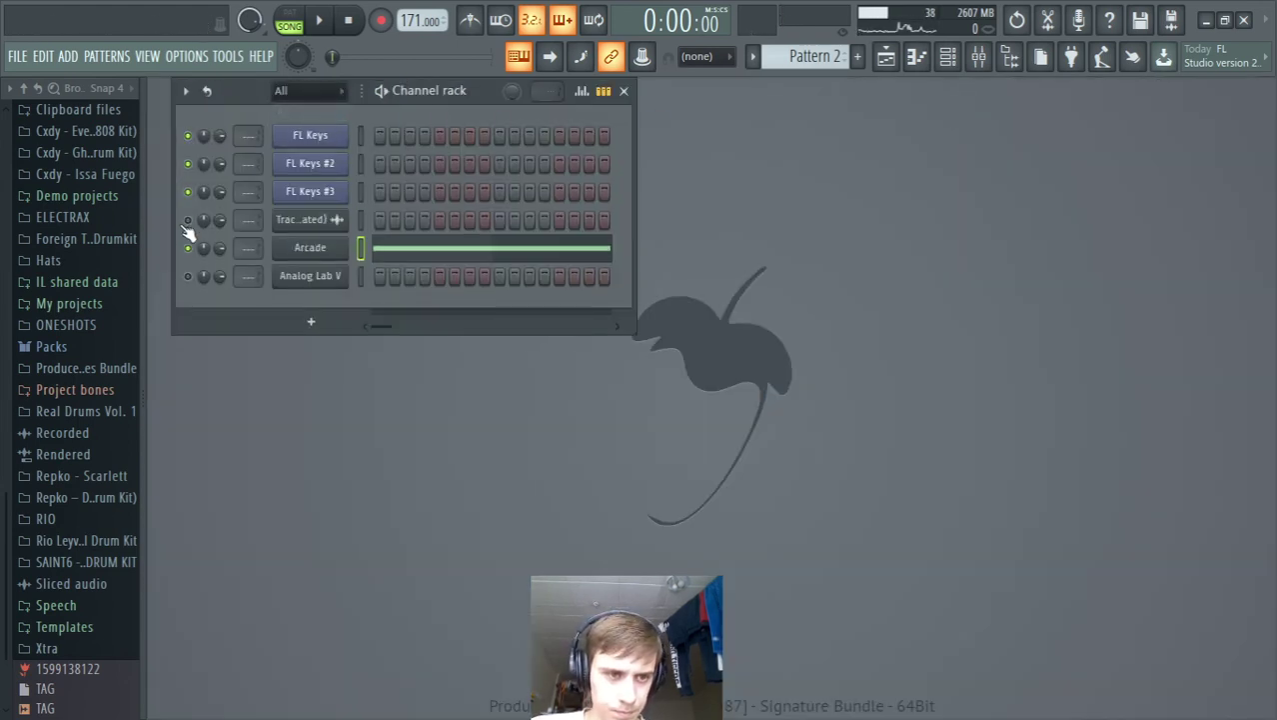
click(885, 56)
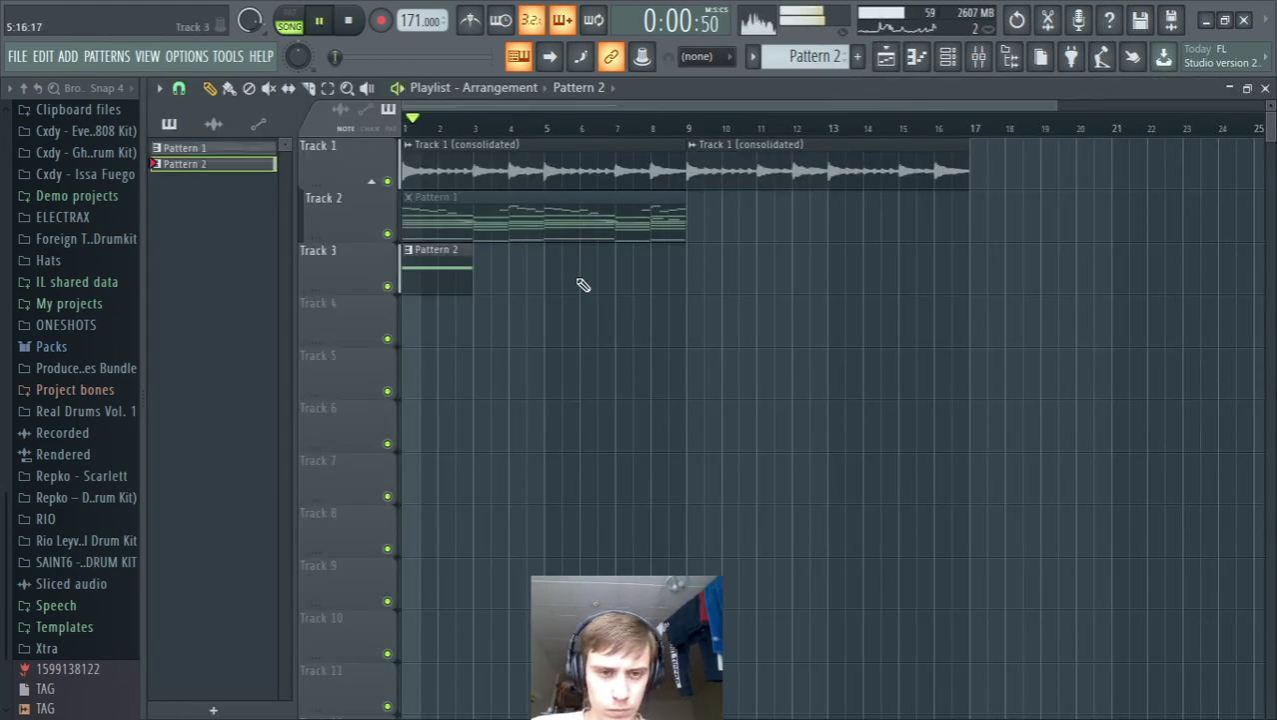
key(space)
Step: Check the time-stretching pitch of the Track 1 (consolidated) clip and close the playlist
double_click(505, 175)
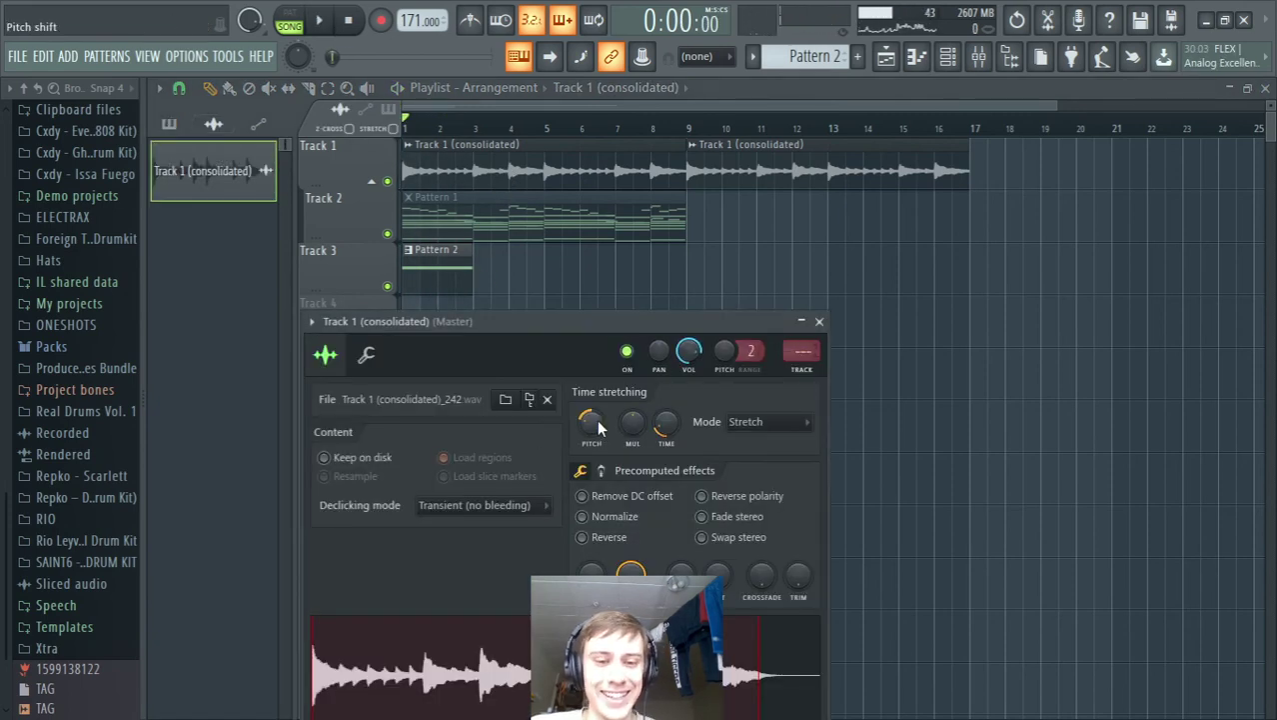
click(819, 320)
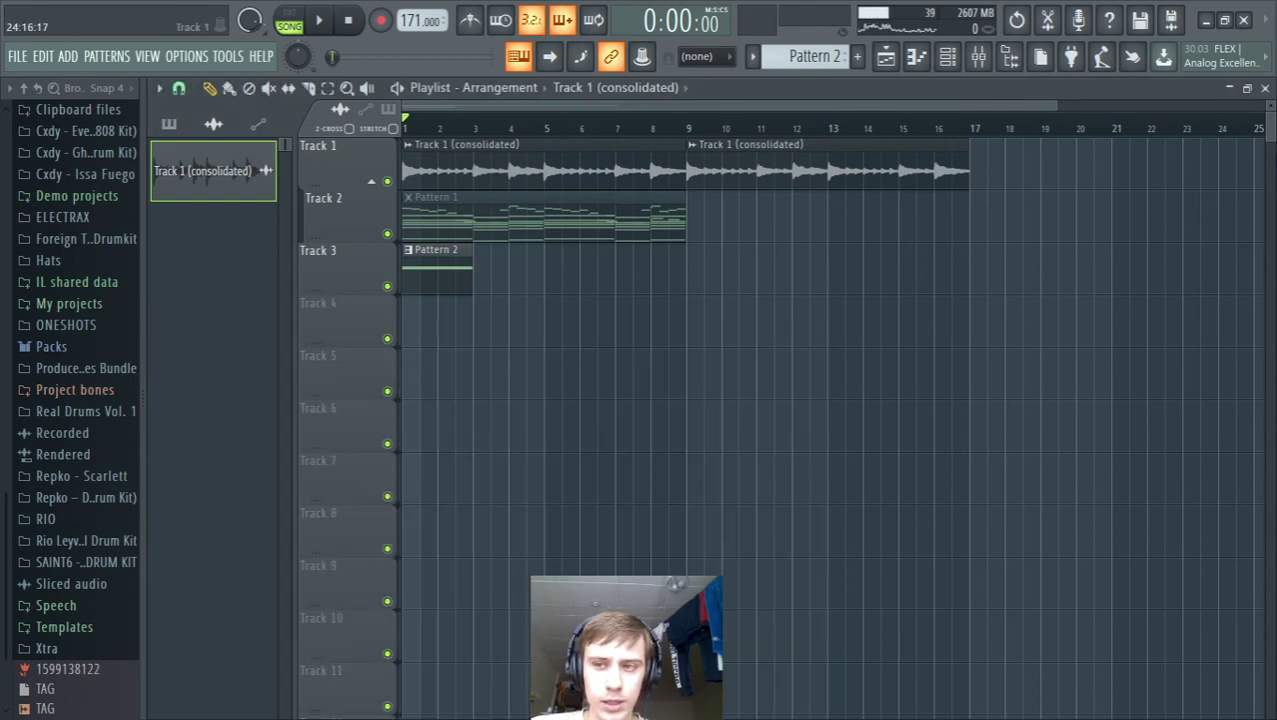
click(1265, 88)
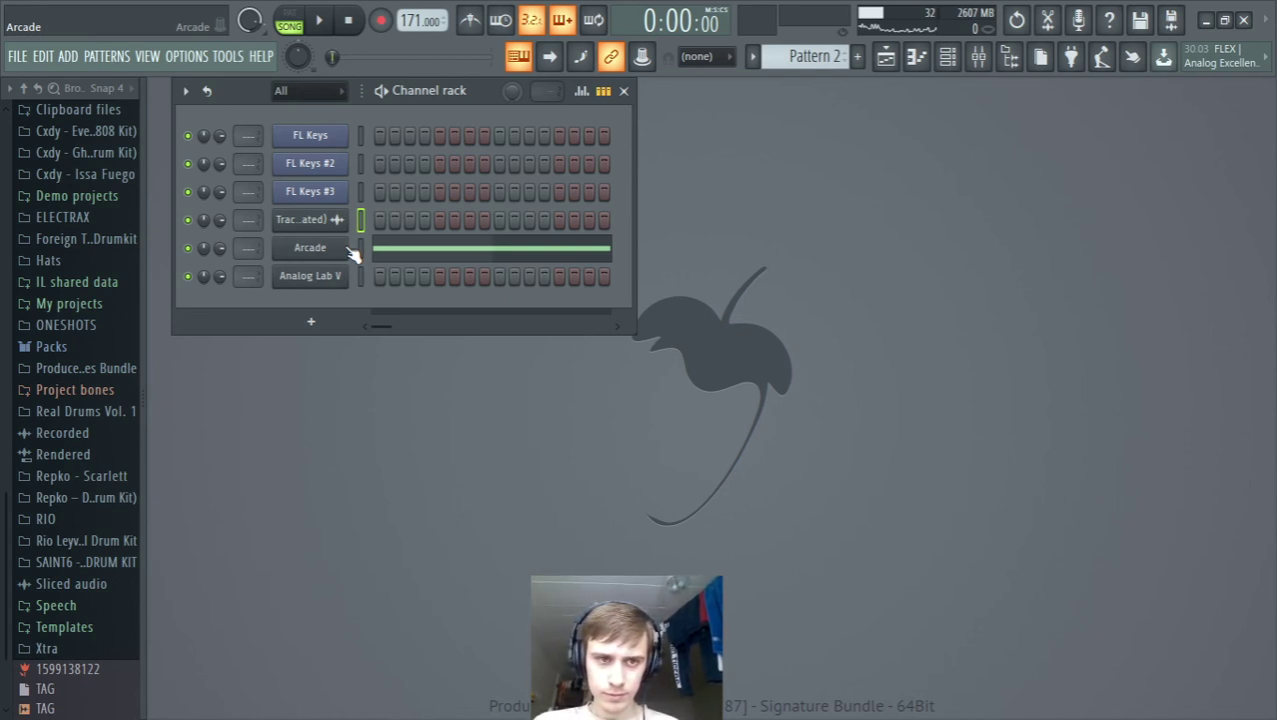
Step: Set the Questioning kit's session key to E min and close Arcade
click(348, 249)
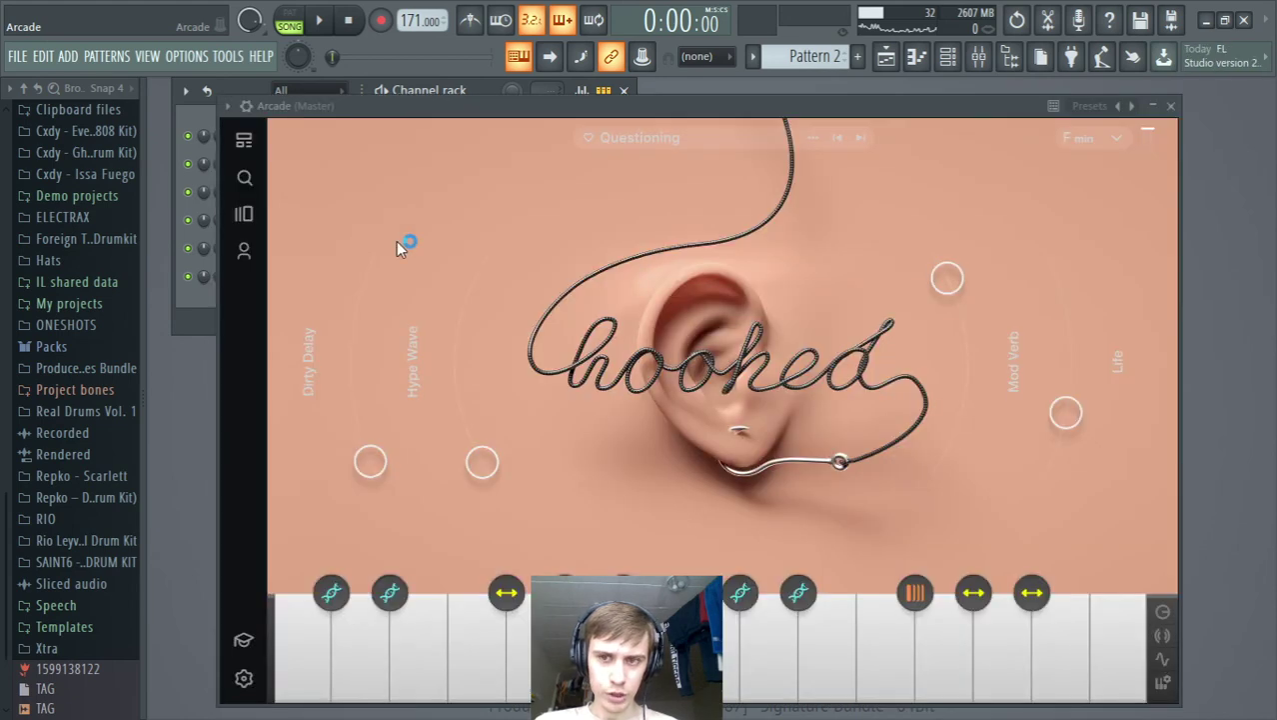
click(1117, 138)
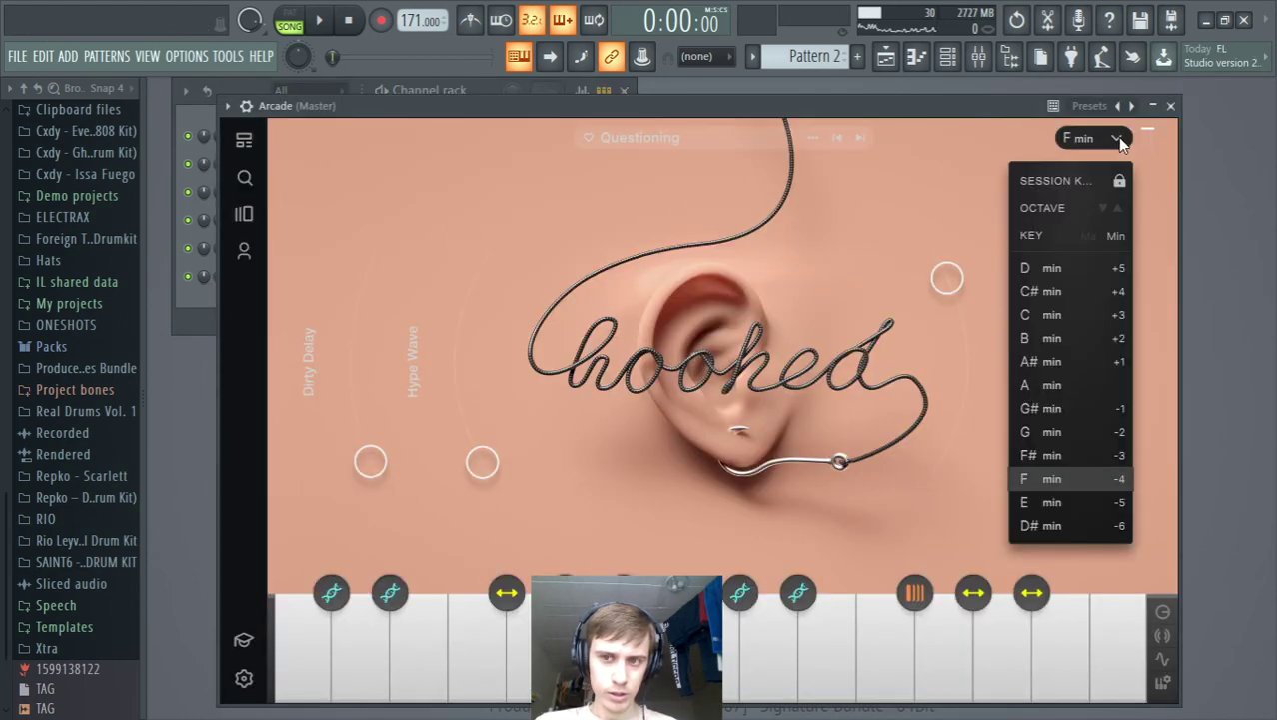
click(1050, 502)
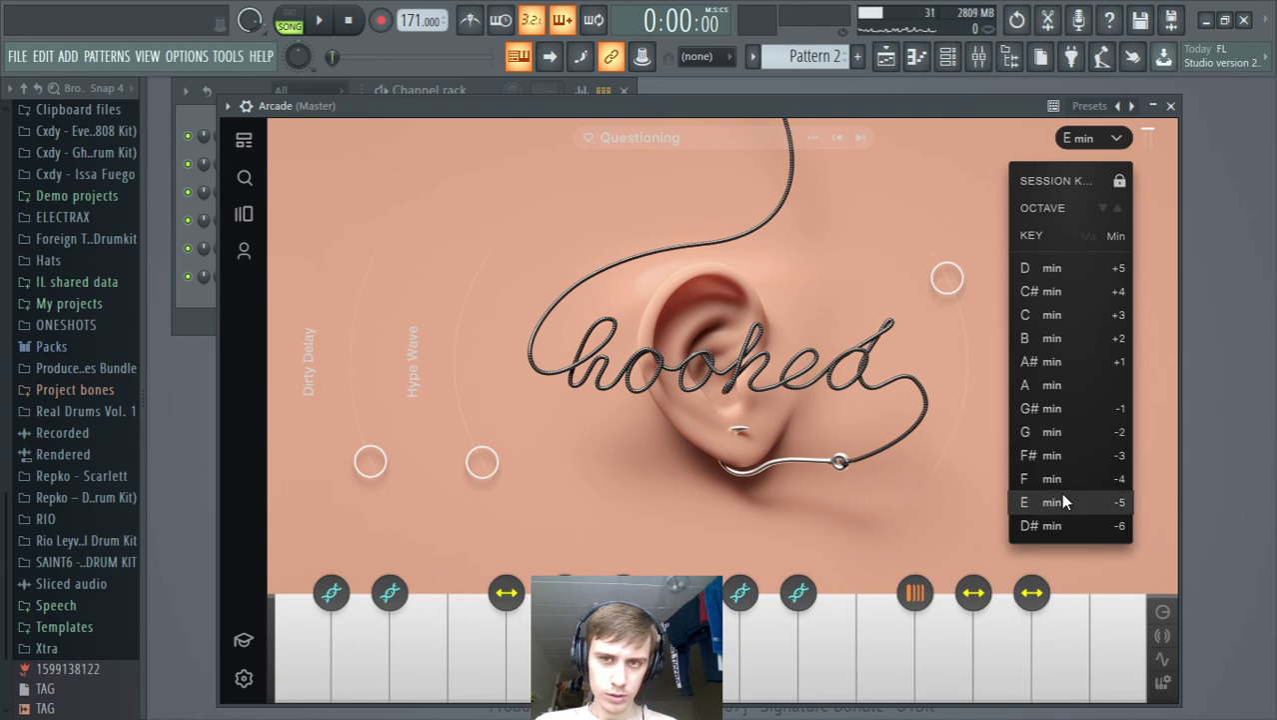
click(1170, 105)
Step: Replace the A4 note in Arcade's piano roll with a two-bar D5 note and play it with the song
click(319, 21)
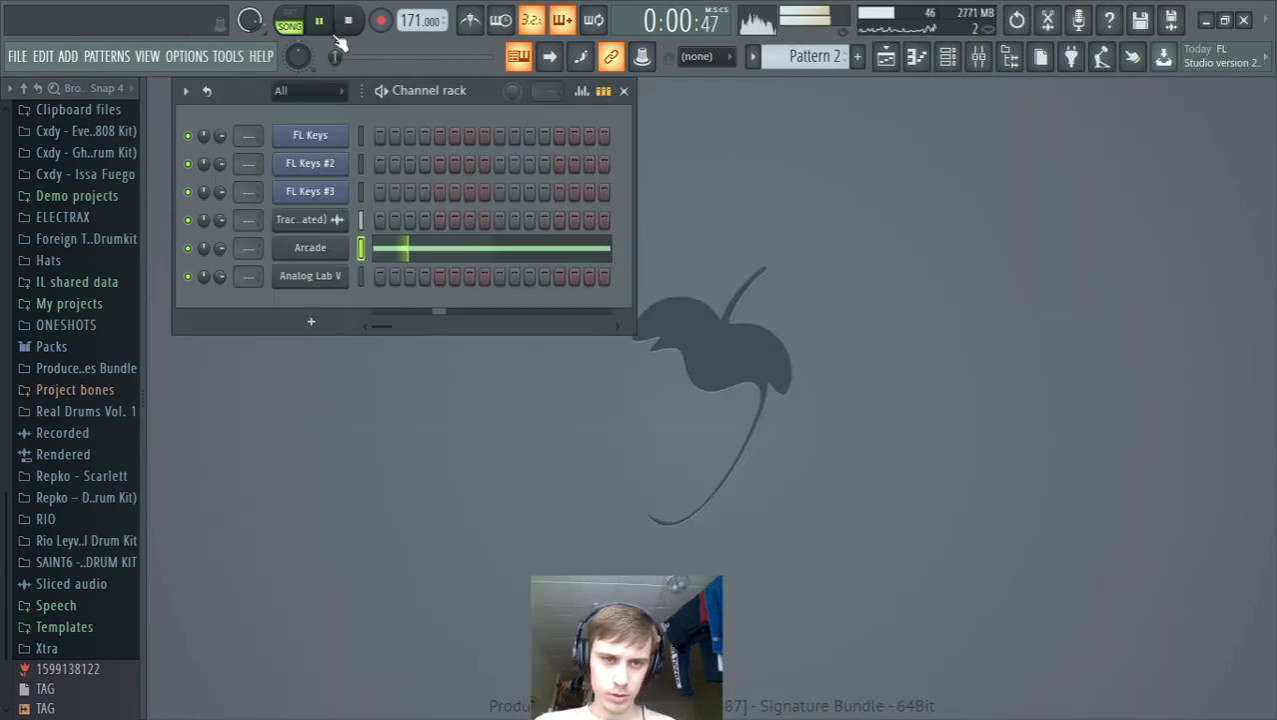
click(470, 251)
key(space)
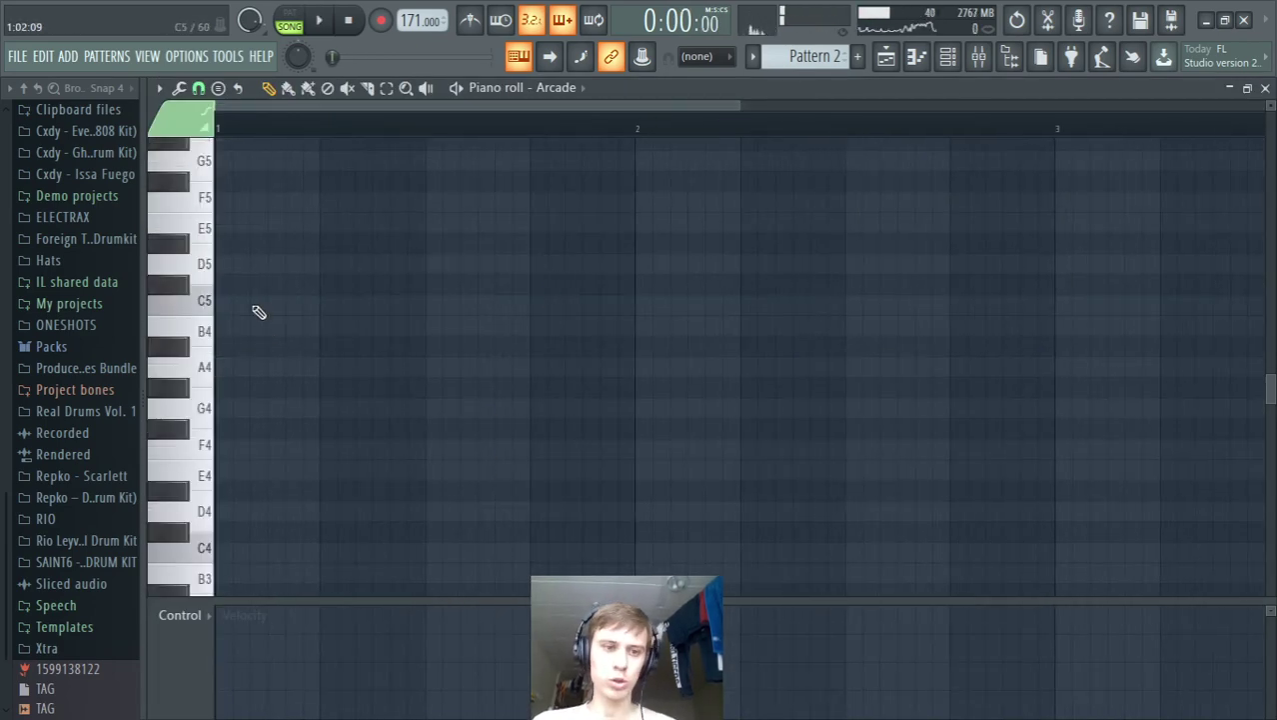
scroll(258, 312, up, 3)
click(251, 323)
key(space)
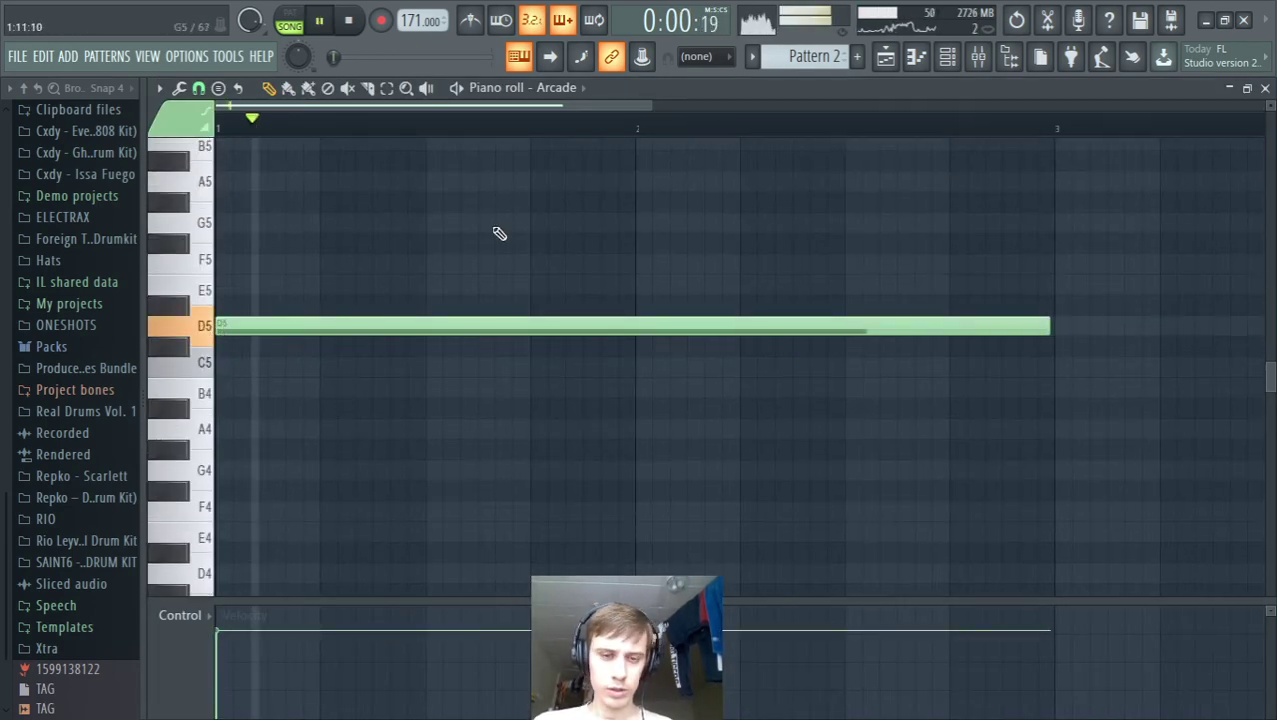
Step: Replace the D5 note with a two-bar E5 note at bar 1 and play it with the song
drag(652, 108, 945, 117)
scroll(659, 325, up, 2)
right_click(565, 449)
key(space)
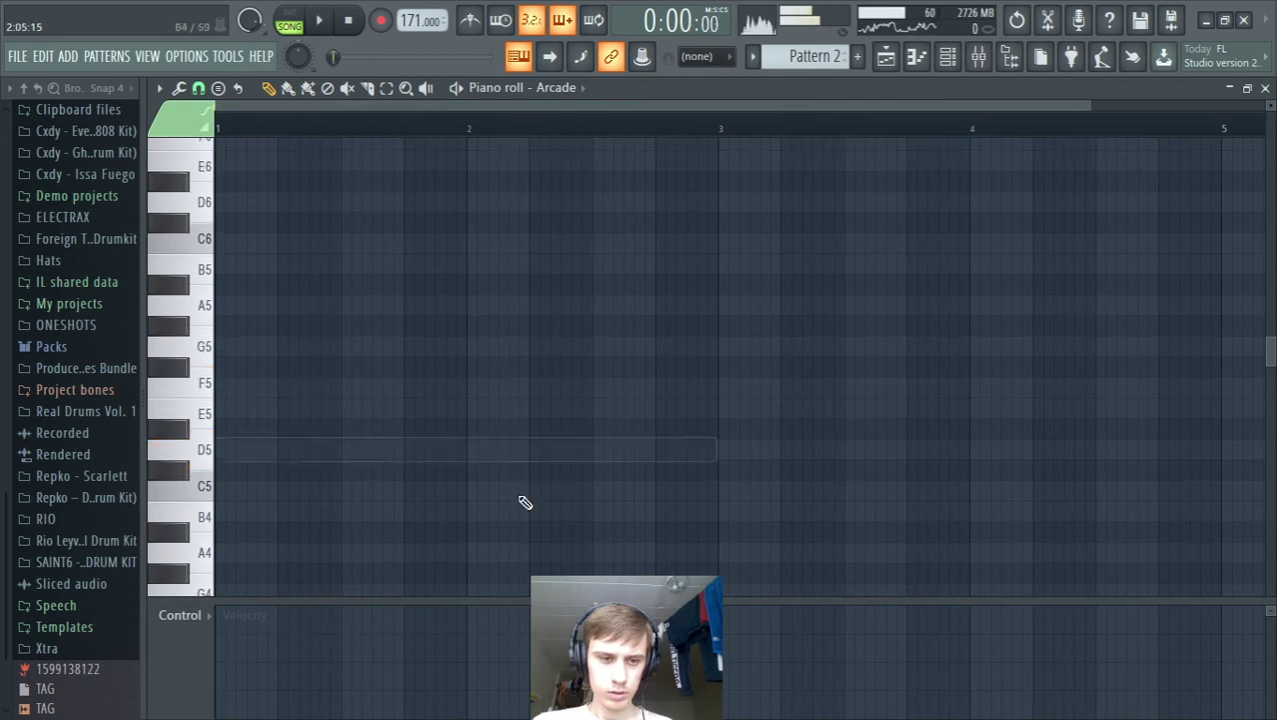
click(251, 407)
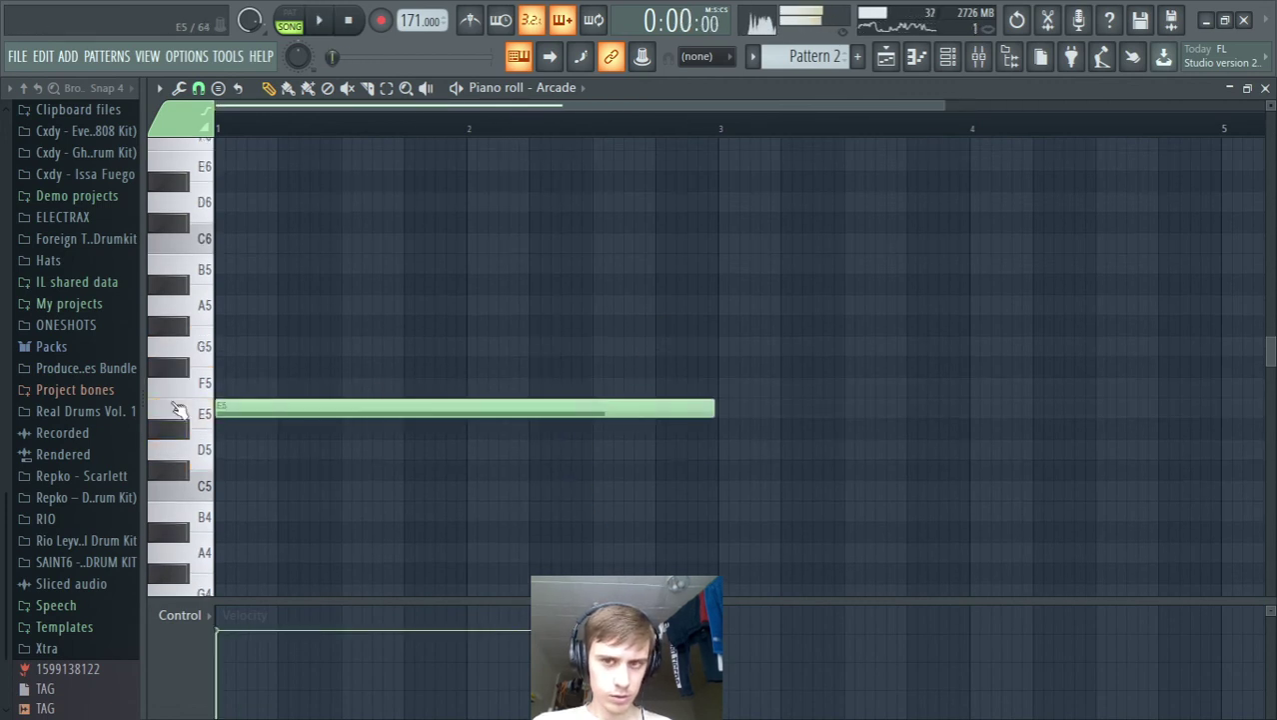
key(space)
Step: Set the piano roll snap to Line and resize the E5 note to end exactly at bar 3
drag(722, 413, 701, 408)
key(space)
click(200, 90)
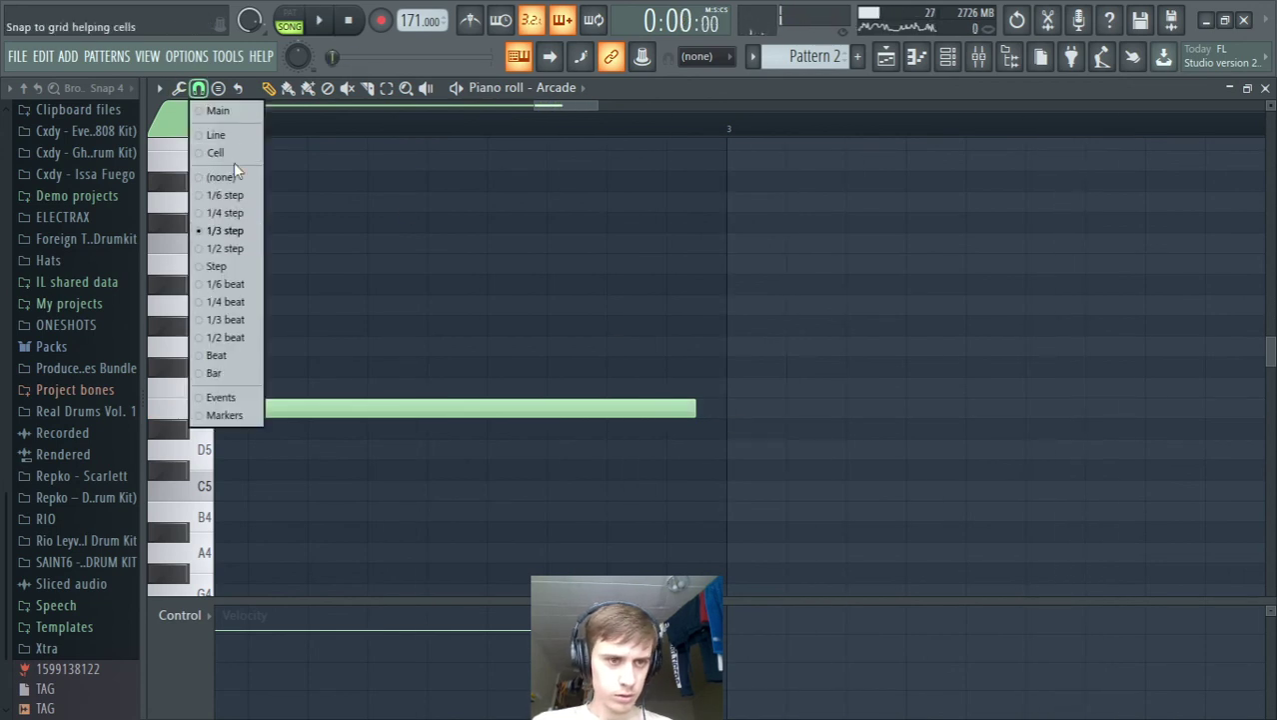
click(215, 133)
drag(695, 405, 727, 408)
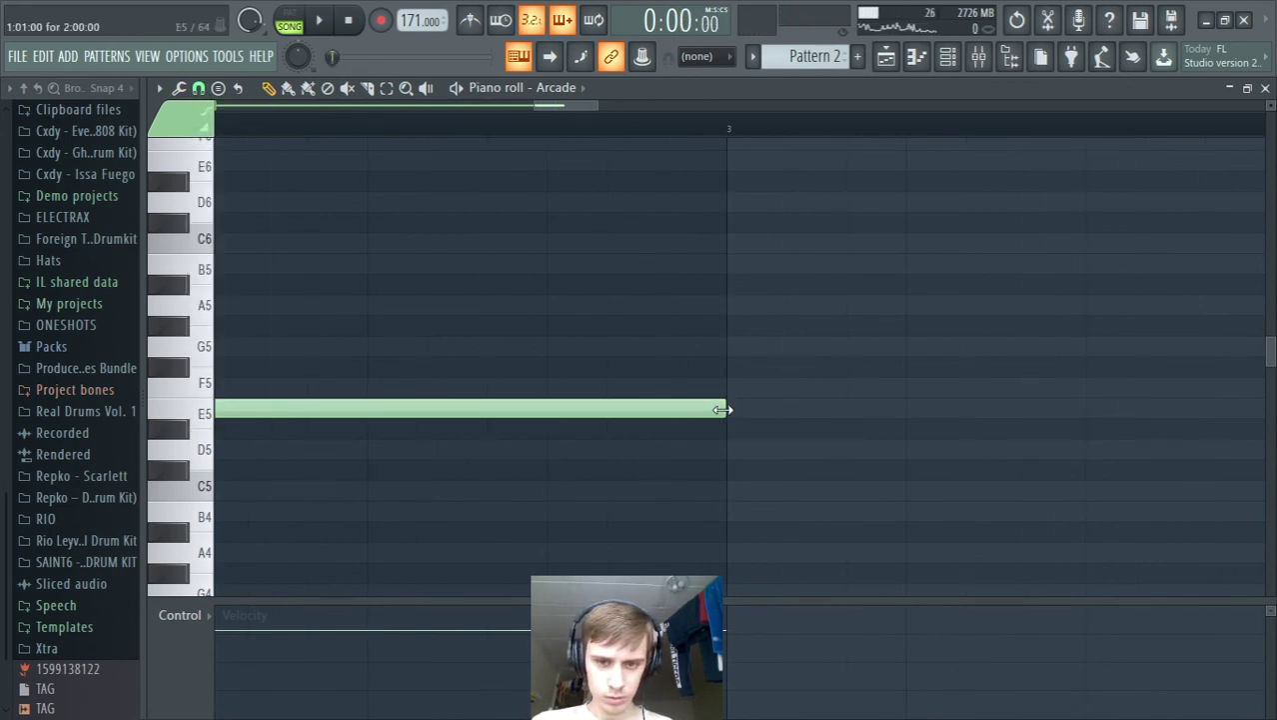
Step: Add a G5 note at bar 3, shorten it to one bar, and play both notes with the song
key(space)
drag(654, 105, 1012, 208)
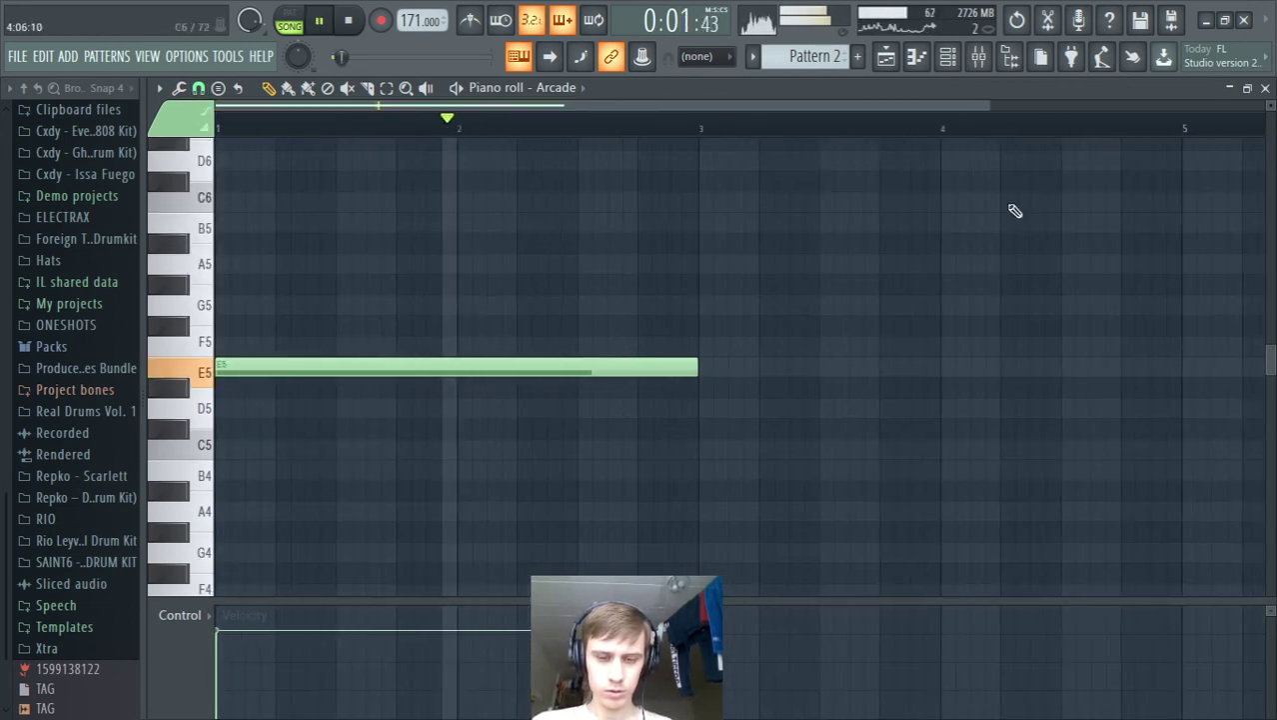
key(space)
drag(570, 200, 692, 317)
key(space)
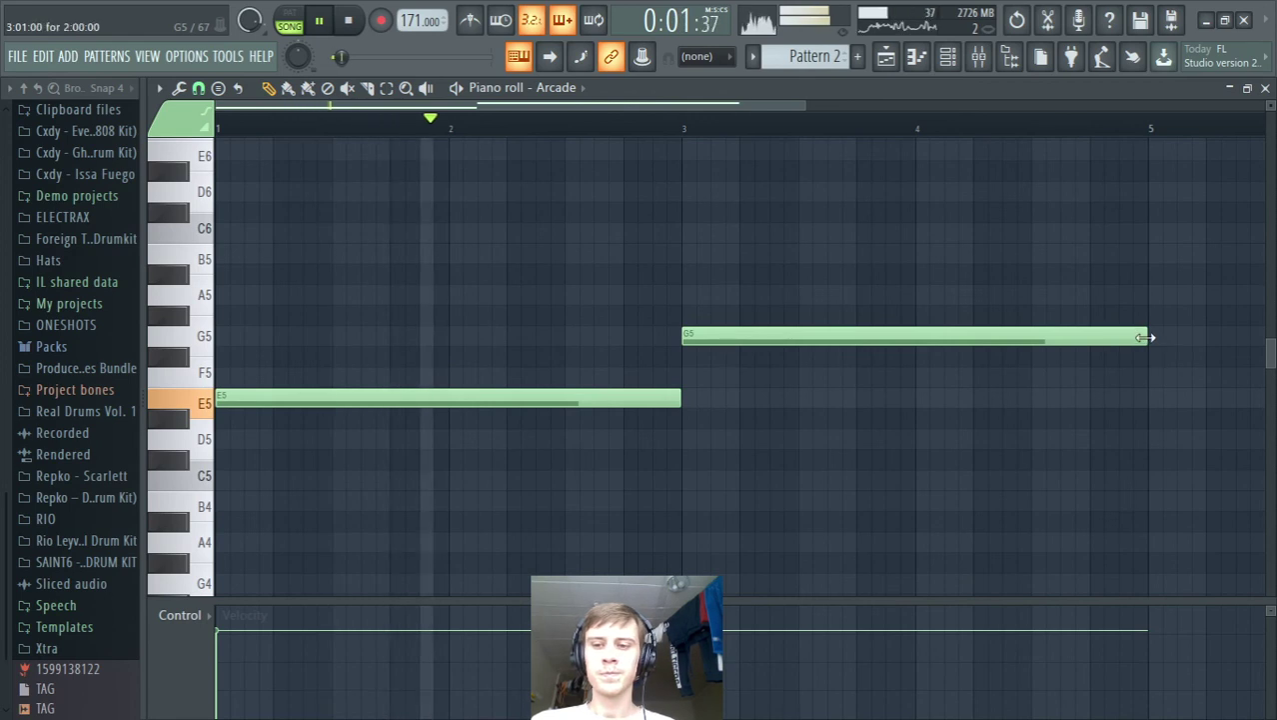
drag(1144, 338, 918, 337)
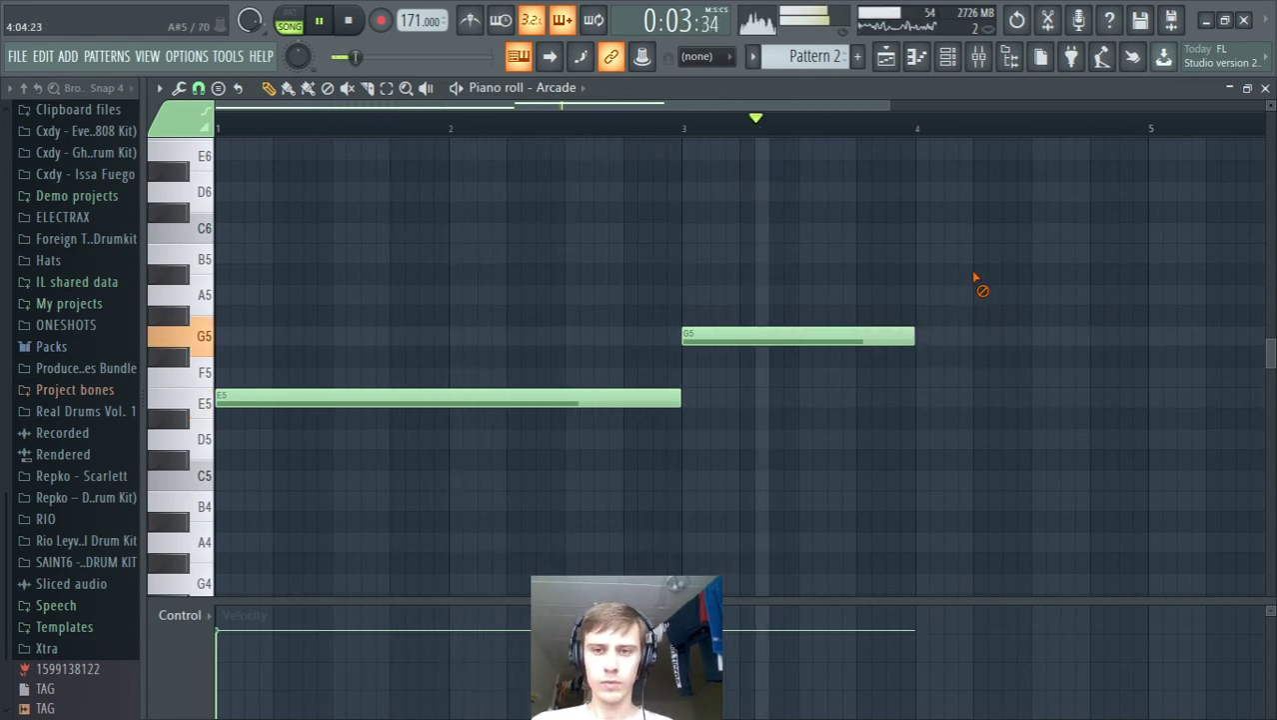
key(space)
Step: Try a further note at bar 4 and clear all notes from Arcade's piano roll
click(920, 376)
drag(920, 376, 921, 242)
right_click(922, 247)
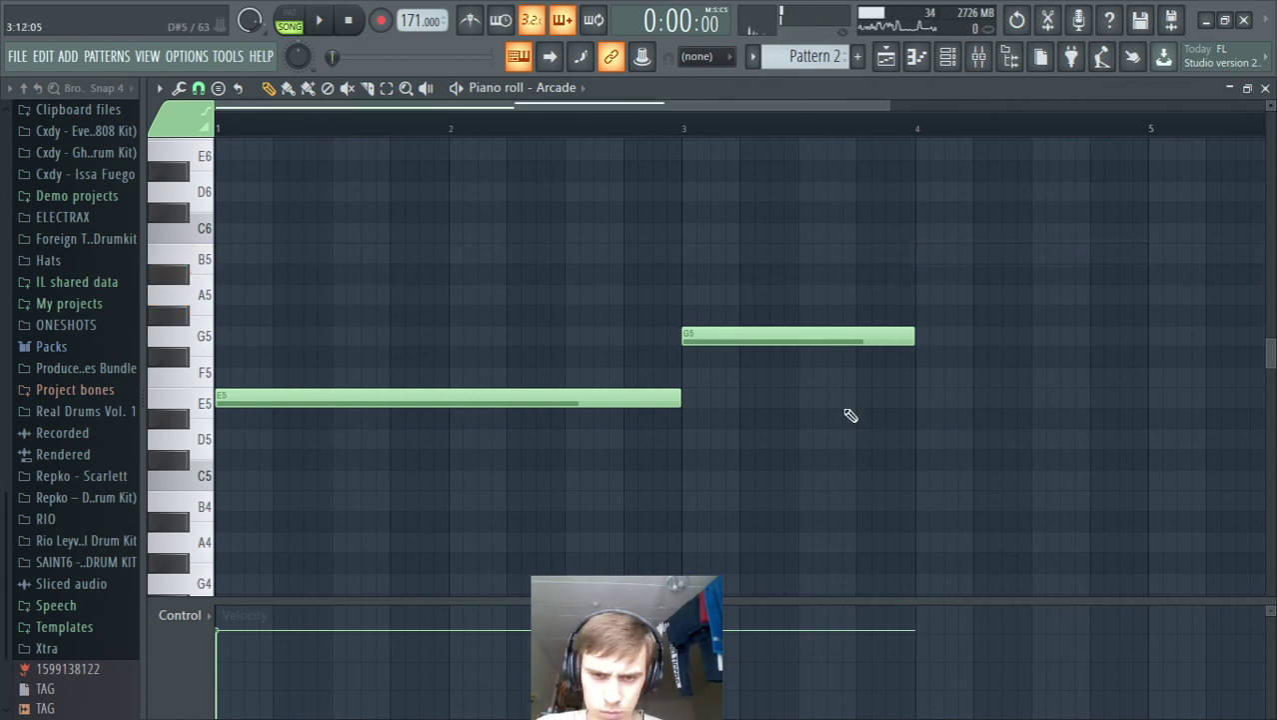
right_click(675, 397)
right_click(693, 338)
Step: Close the piano roll, reopen the Arcade plugin, and switch to OBS
click(1265, 89)
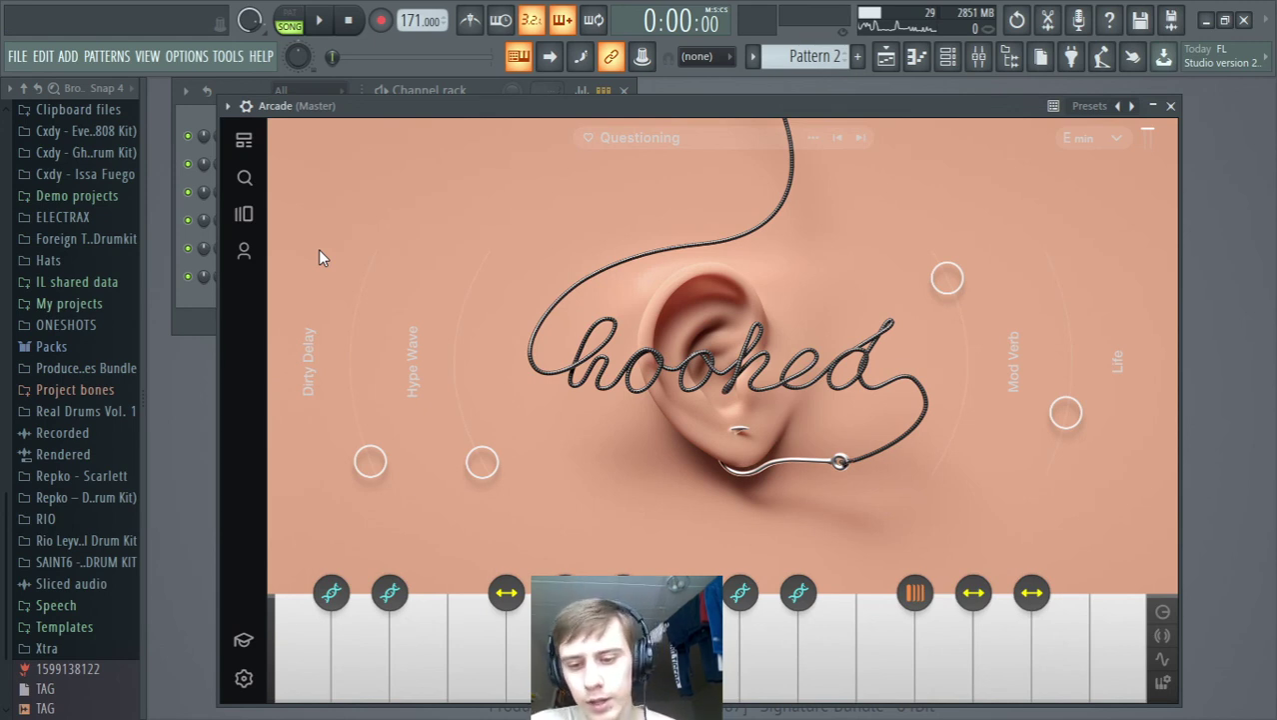
click(1209, 20)
click(216, 704)
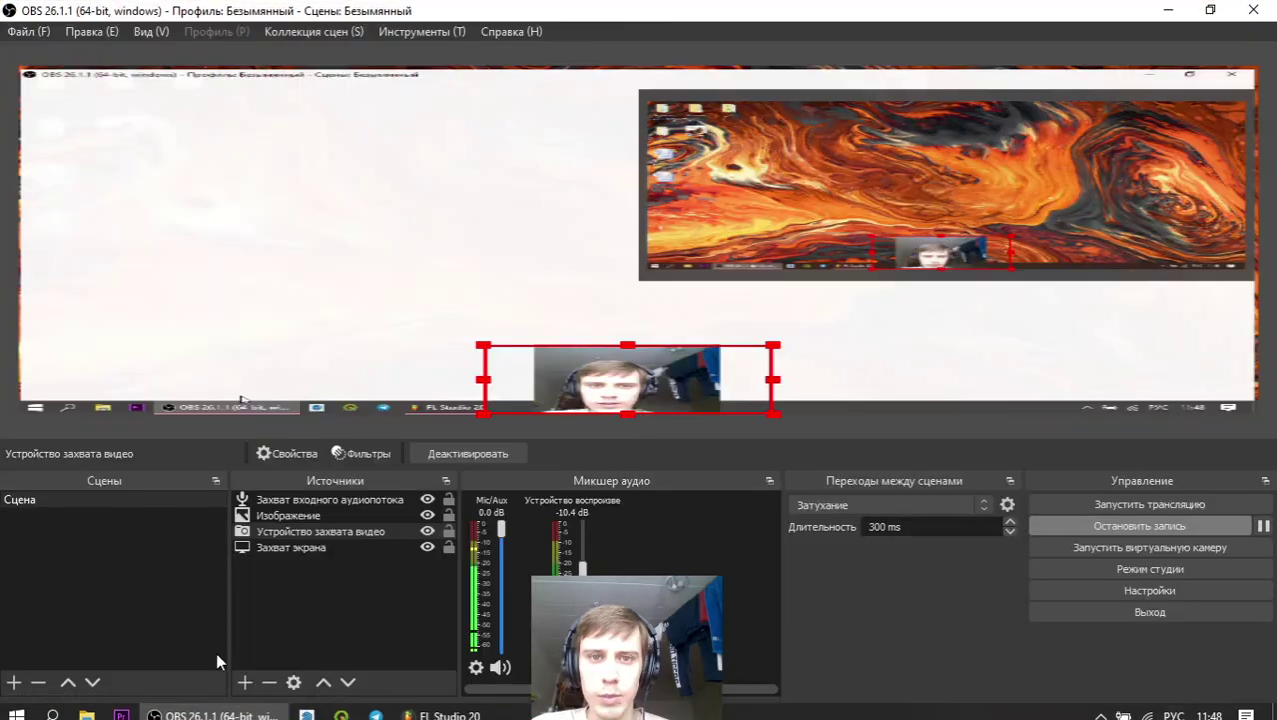